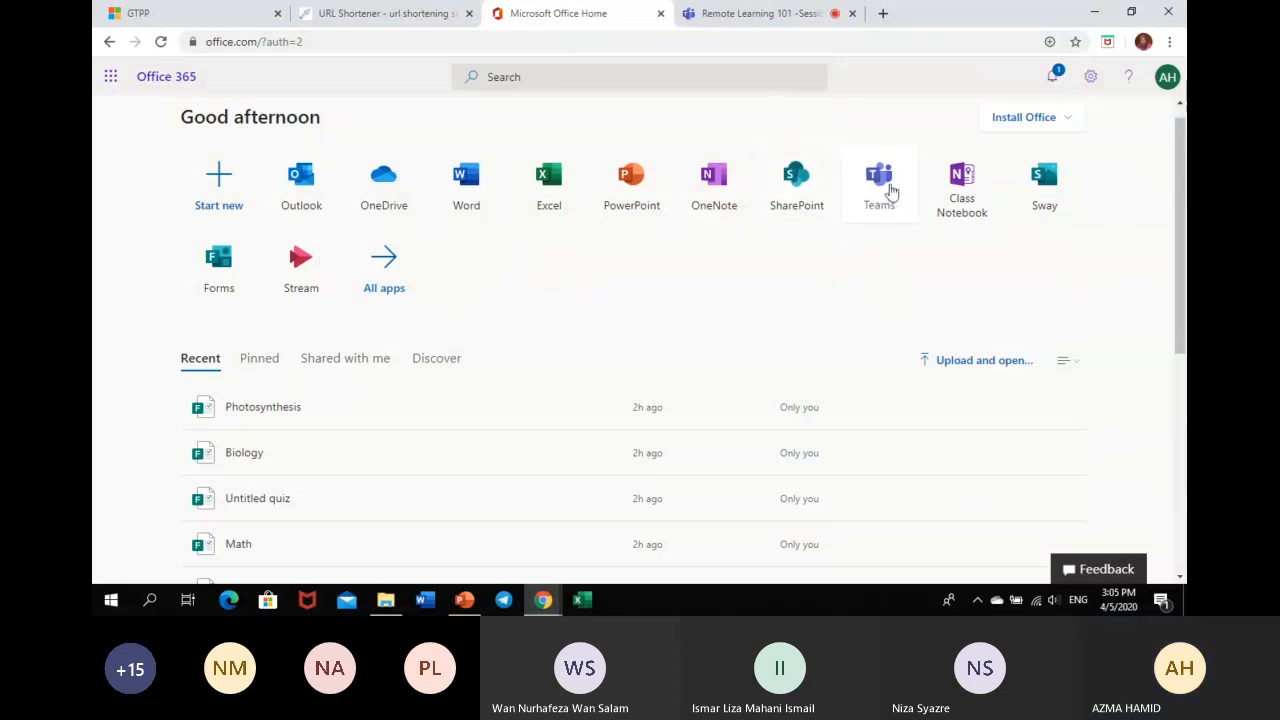
- Check the meeting tab, then launch Teams in a new tab from the Office 365 start page
{"action": "left_click", "coordinate": [750, 18]}
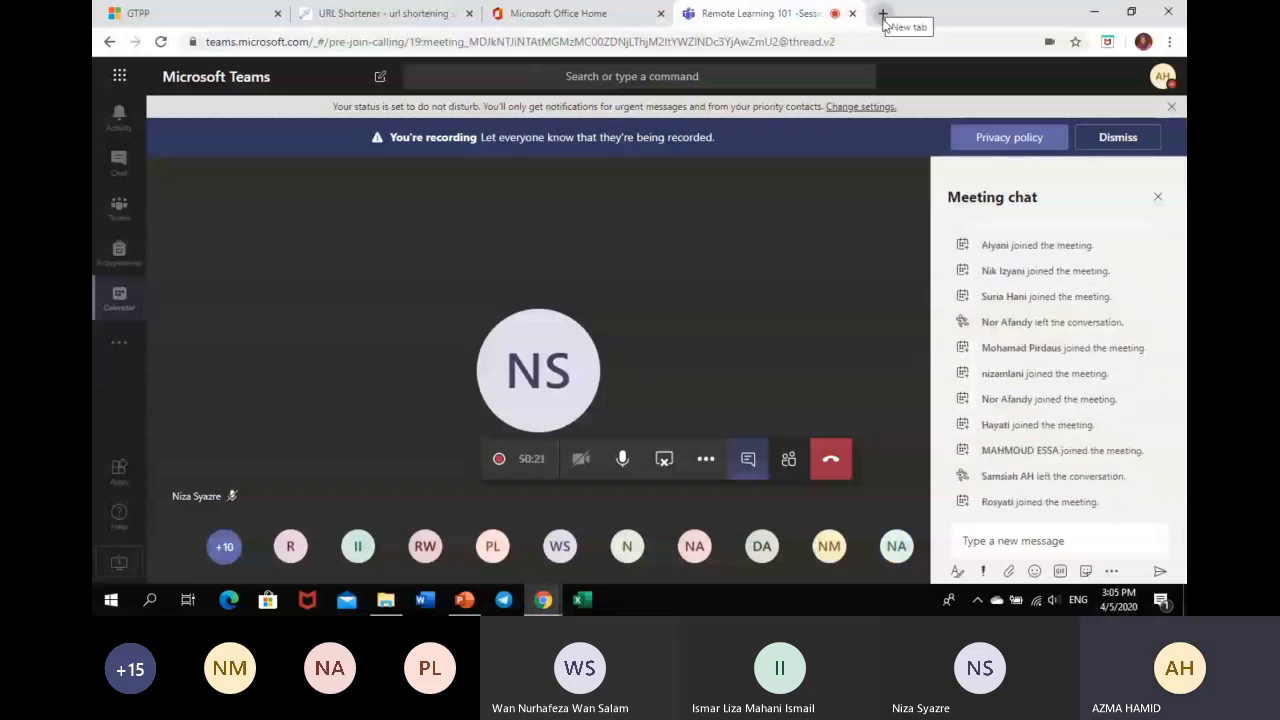
{"action": "left_click", "coordinate": [590, 18]}
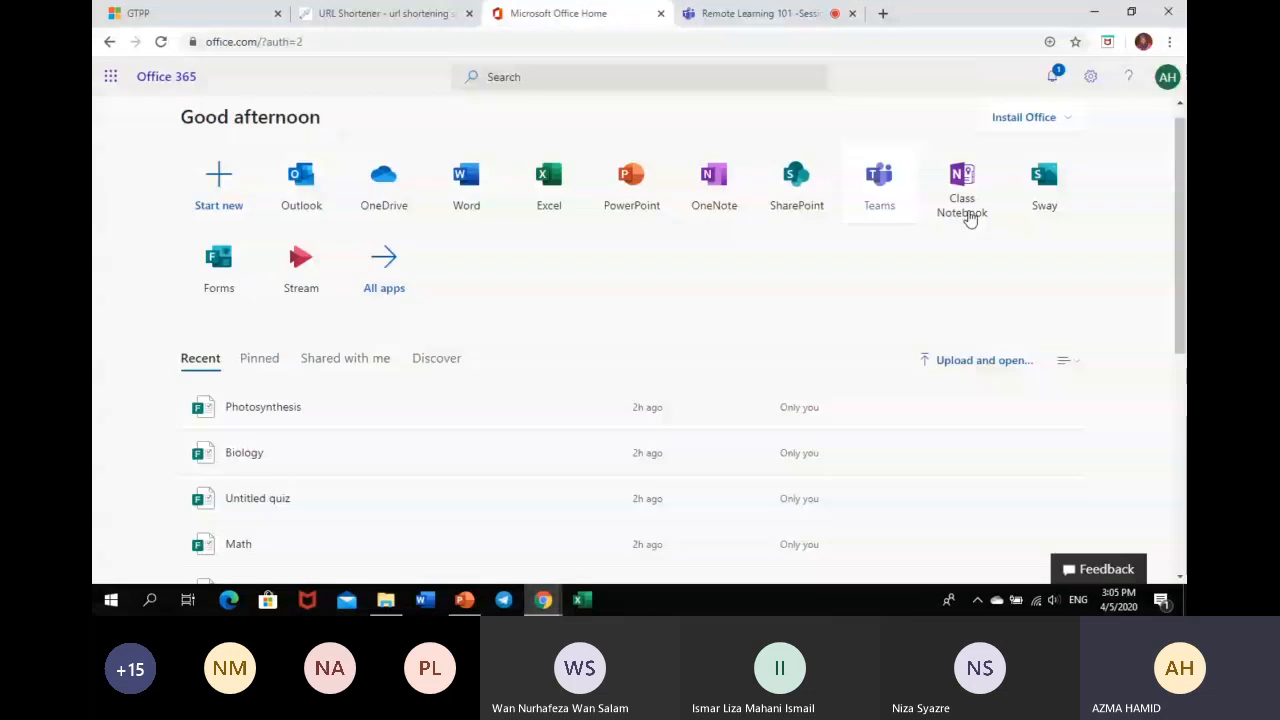
{"action": "left_click", "coordinate": [874, 178]}
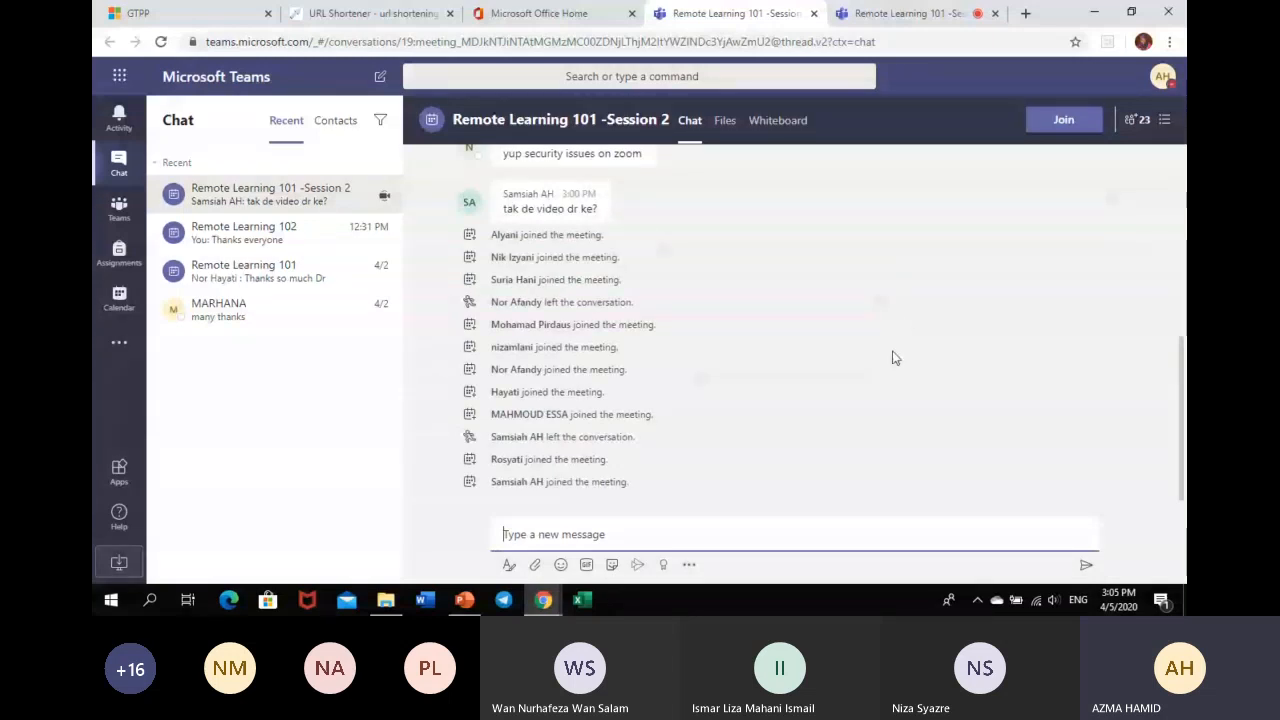
- Show the Teams list and go to the Join or create team page
{"action": "left_click", "coordinate": [119, 210]}
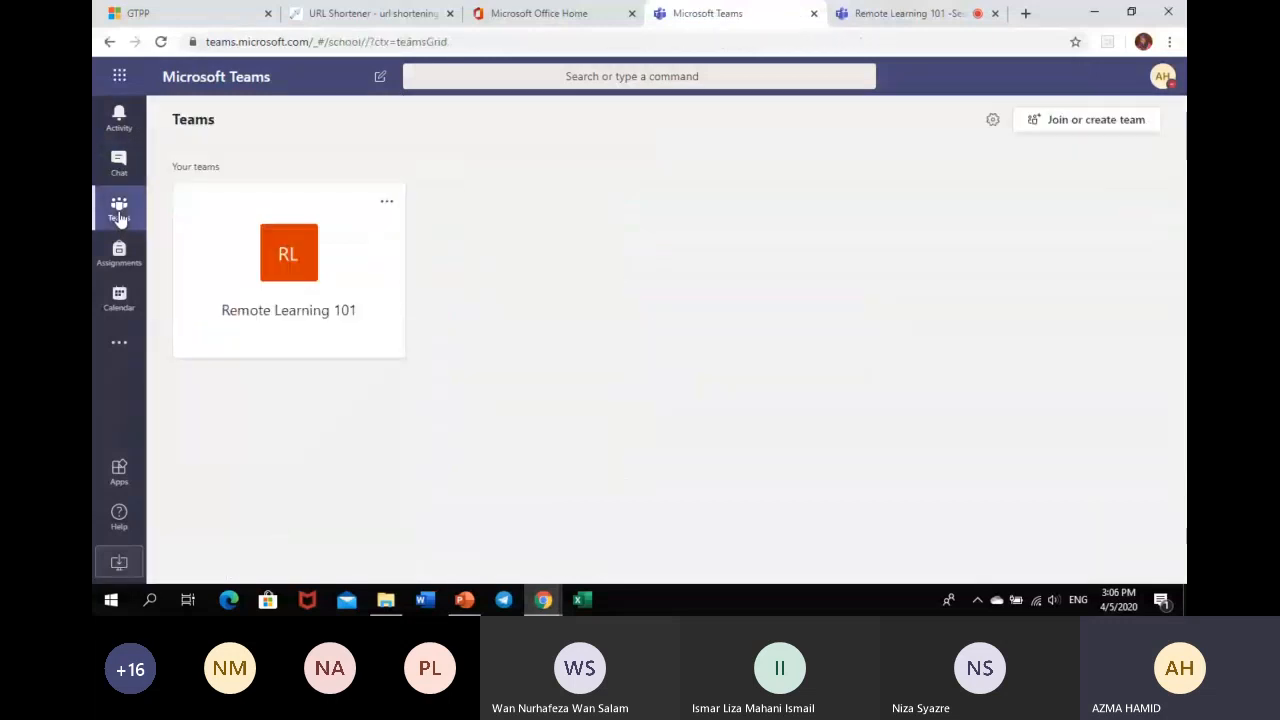
{"action": "left_click", "coordinate": [1116, 131]}
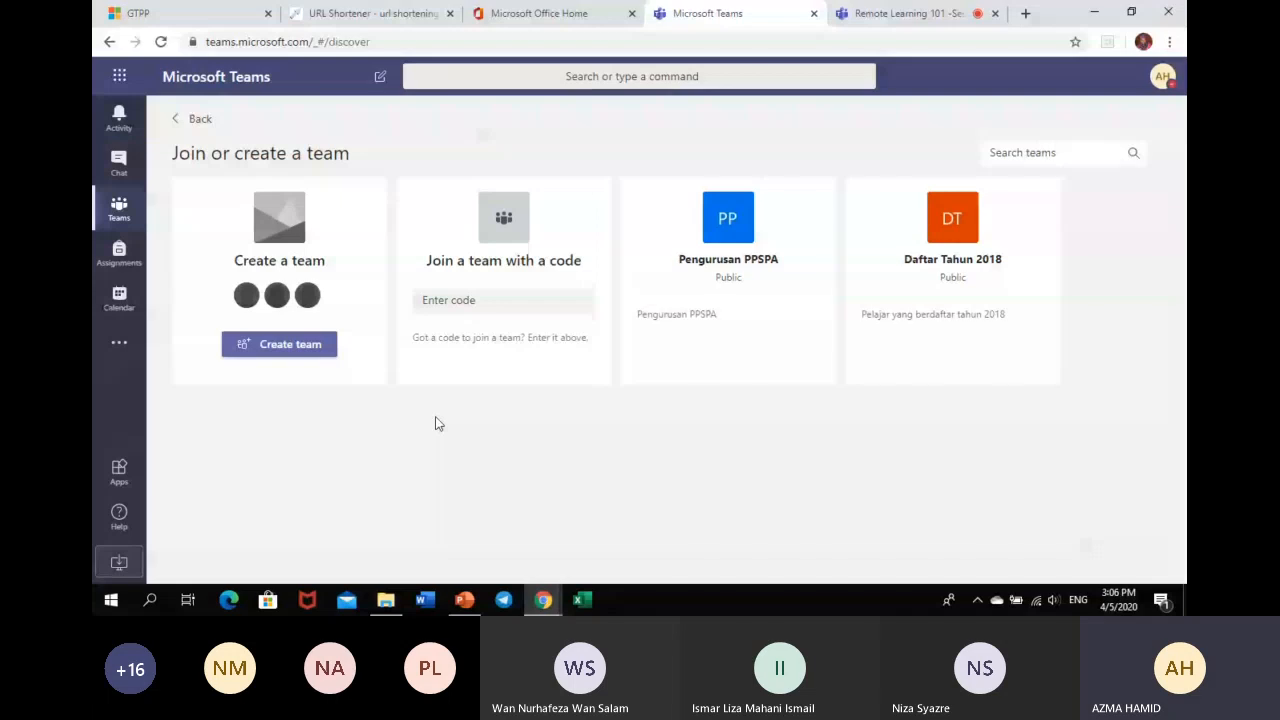
- Glance at Office Home, then choose Create team to see the team type choices
{"action": "left_click", "coordinate": [540, 13]}
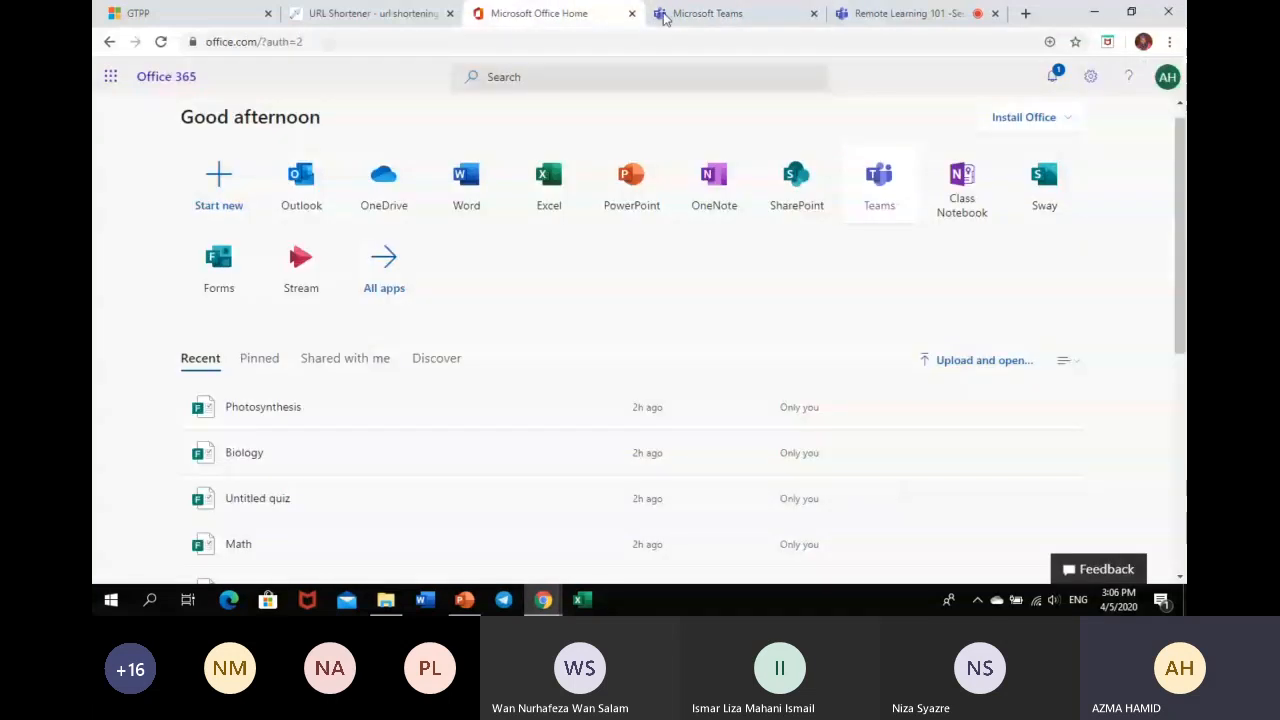
{"action": "left_click", "coordinate": [670, 18]}
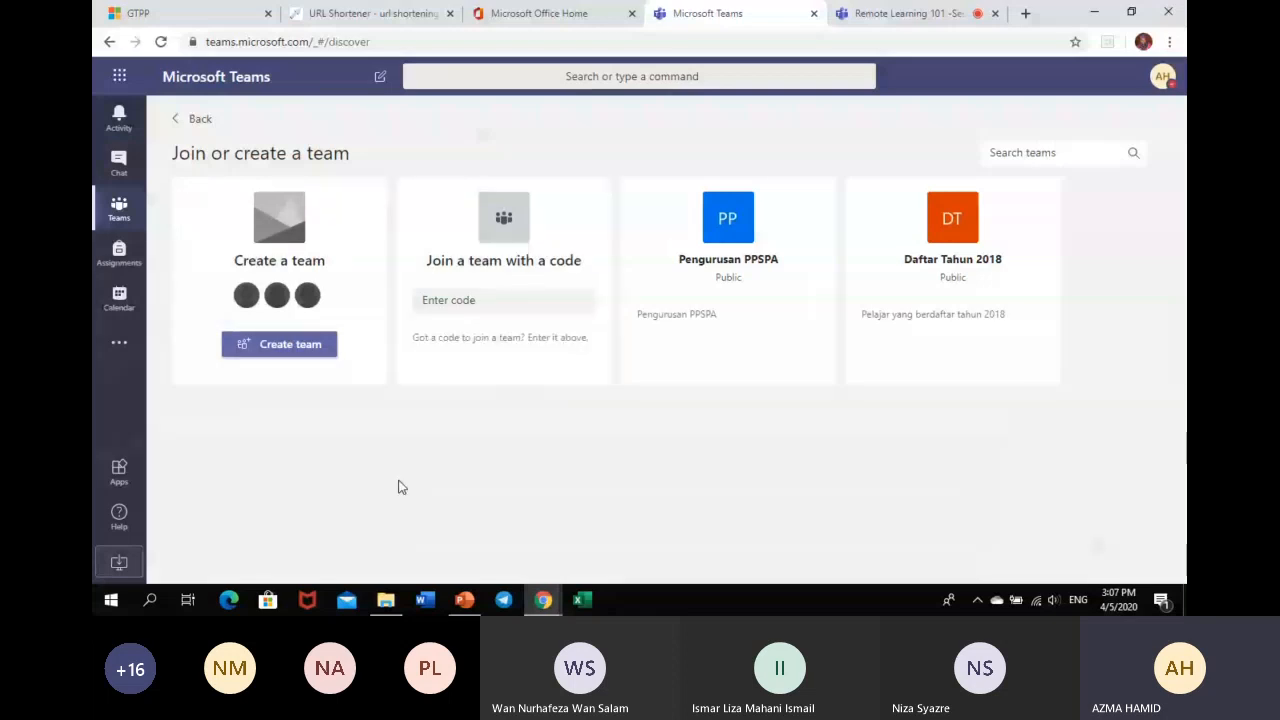
{"action": "left_click", "coordinate": [276, 346]}
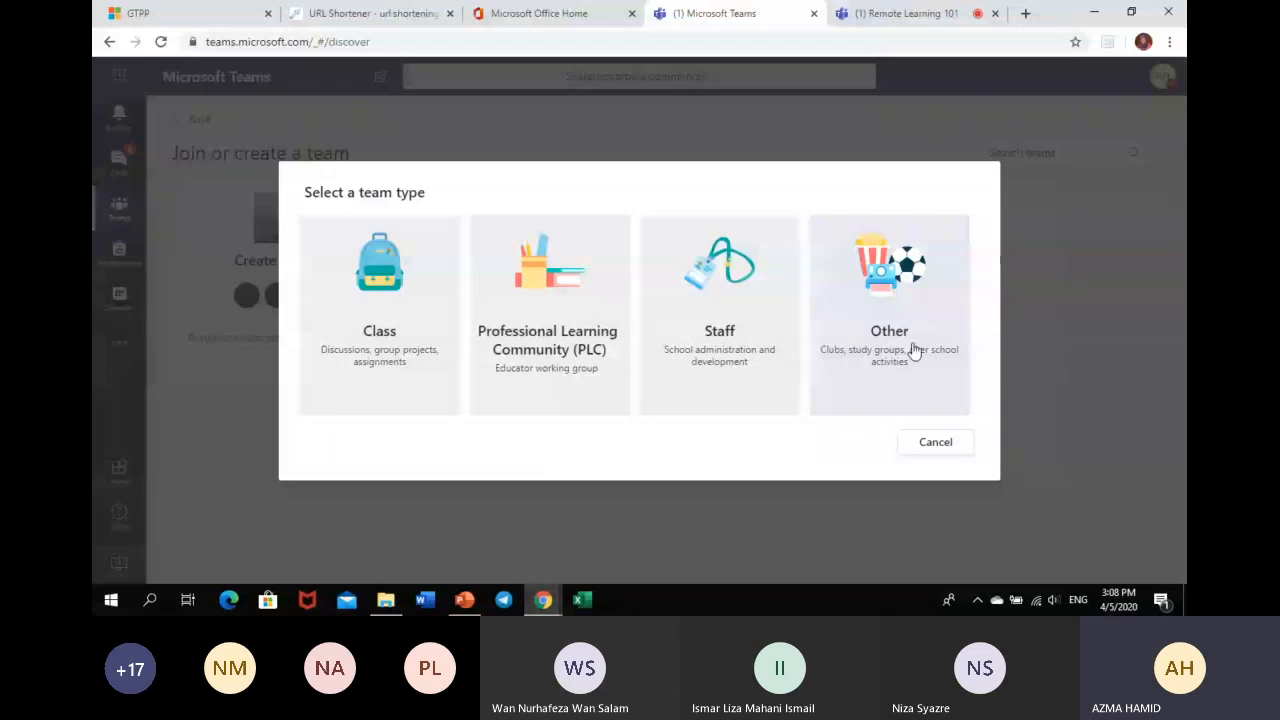
- Choose the Class type, name it 'Accounting 101' with description 'Accounting class', and continue
{"action": "key", "text": "Escape"}
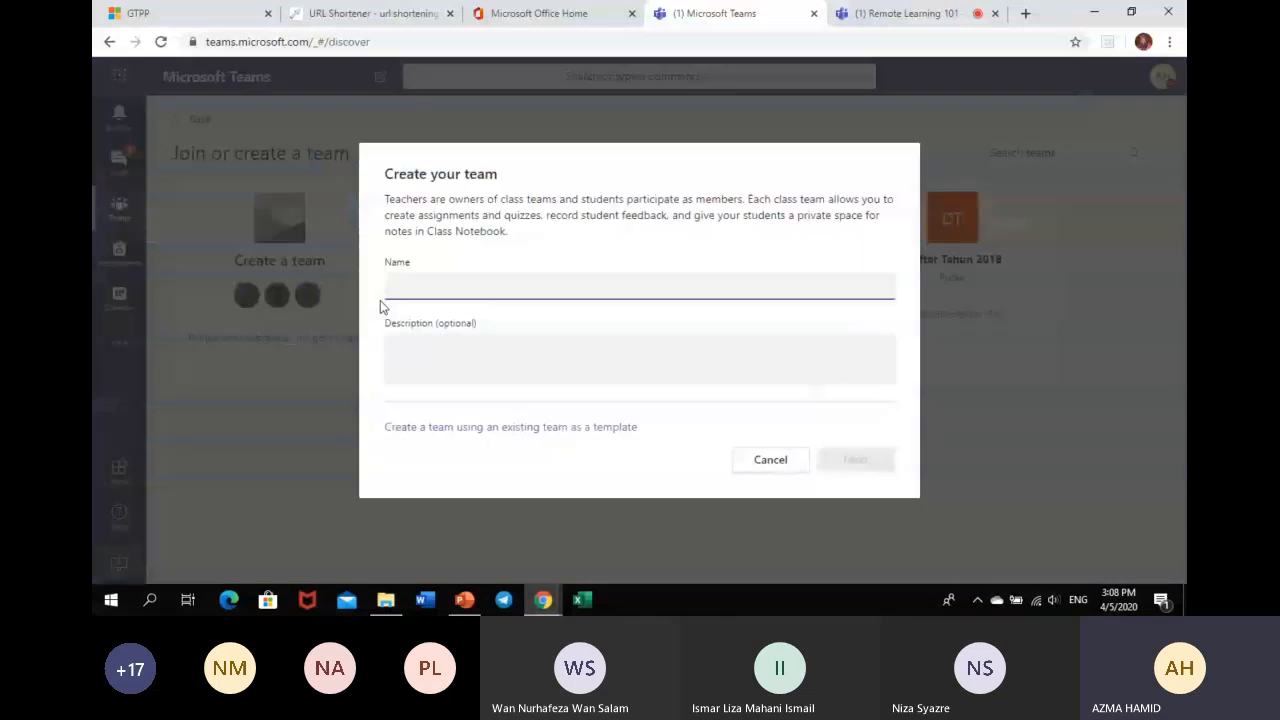
{"action": "type", "text": "Accountin"}
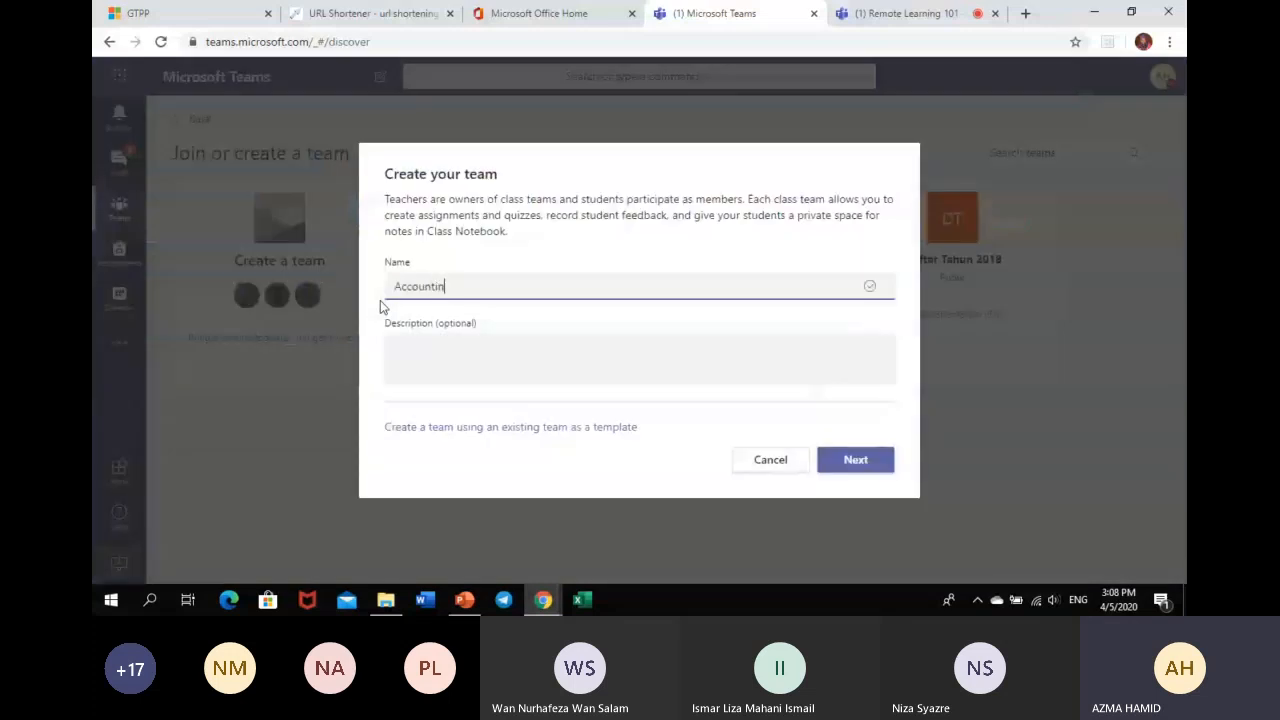
{"action": "type", "text": "g 101"}
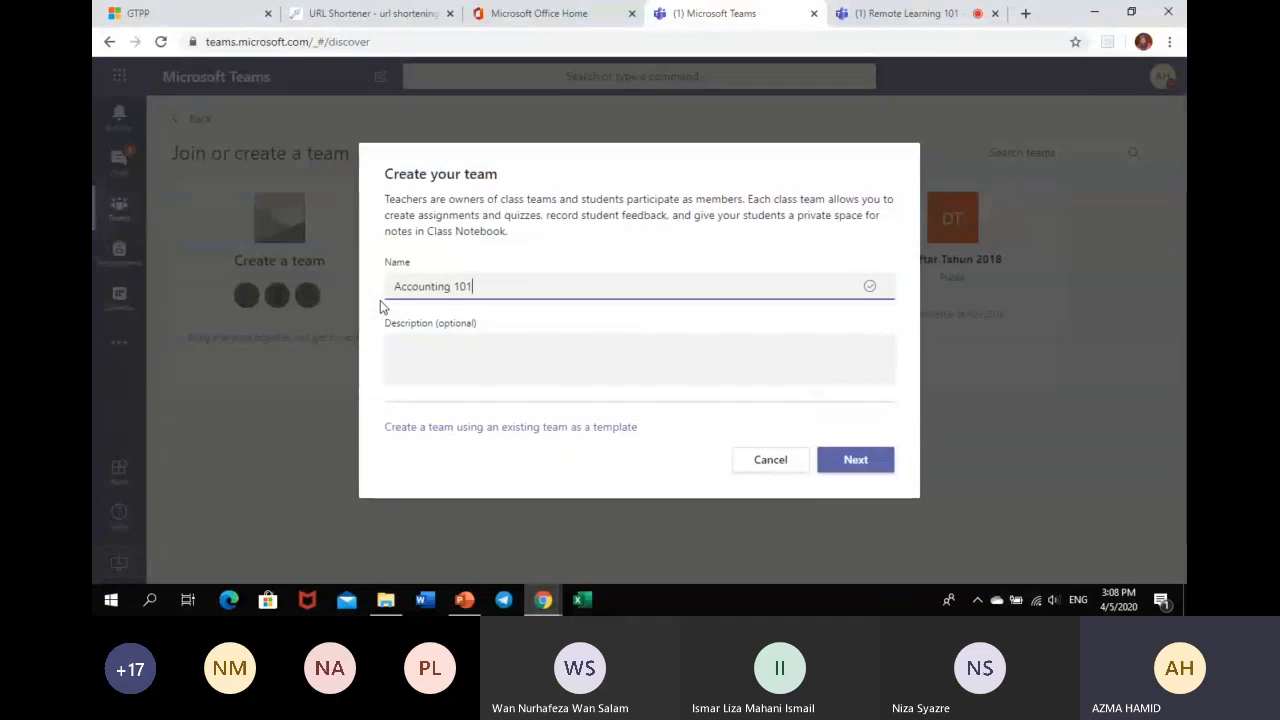
{"action": "left_click", "coordinate": [404, 349]}
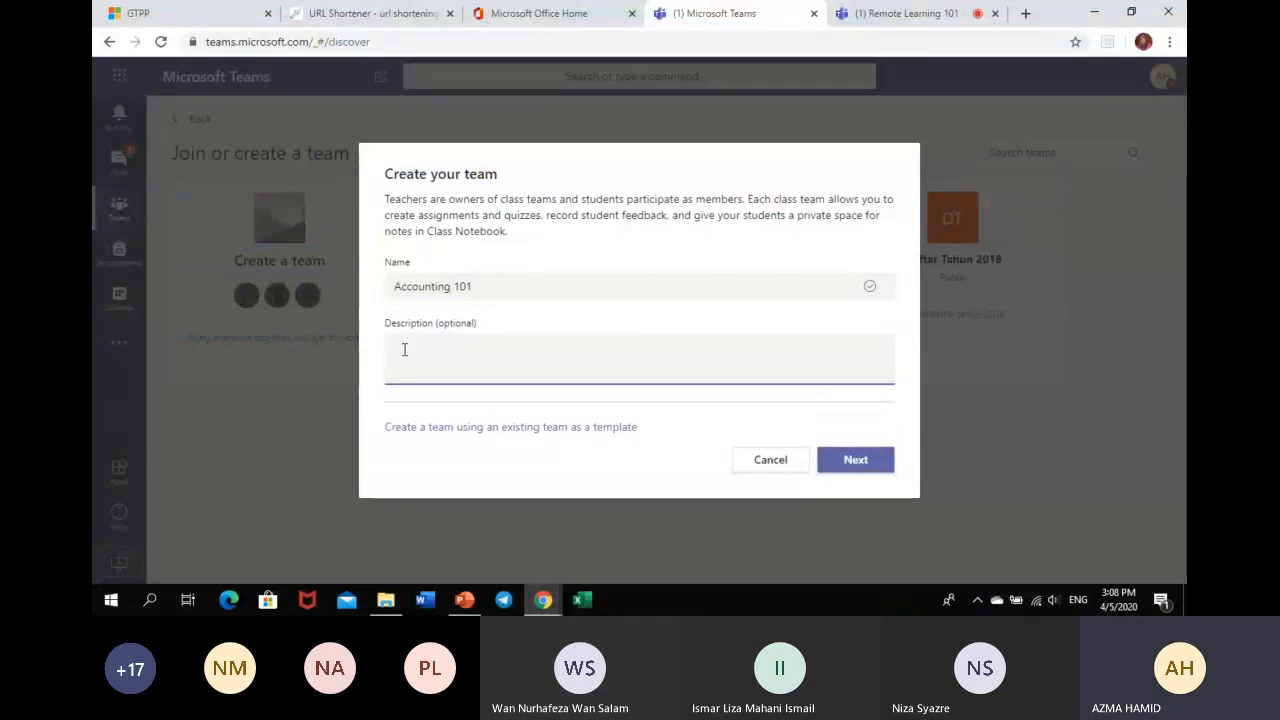
{"action": "type", "text": "Acc"}
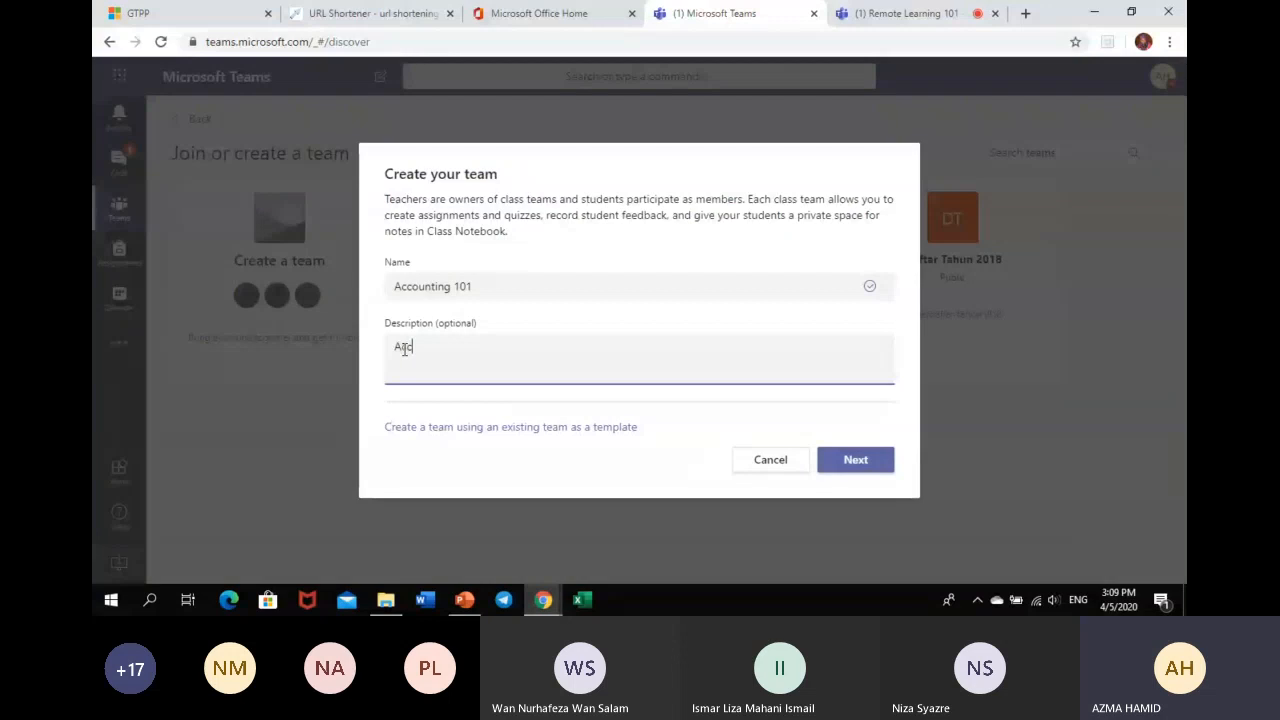
{"action": "type", "text": "ounting class"}
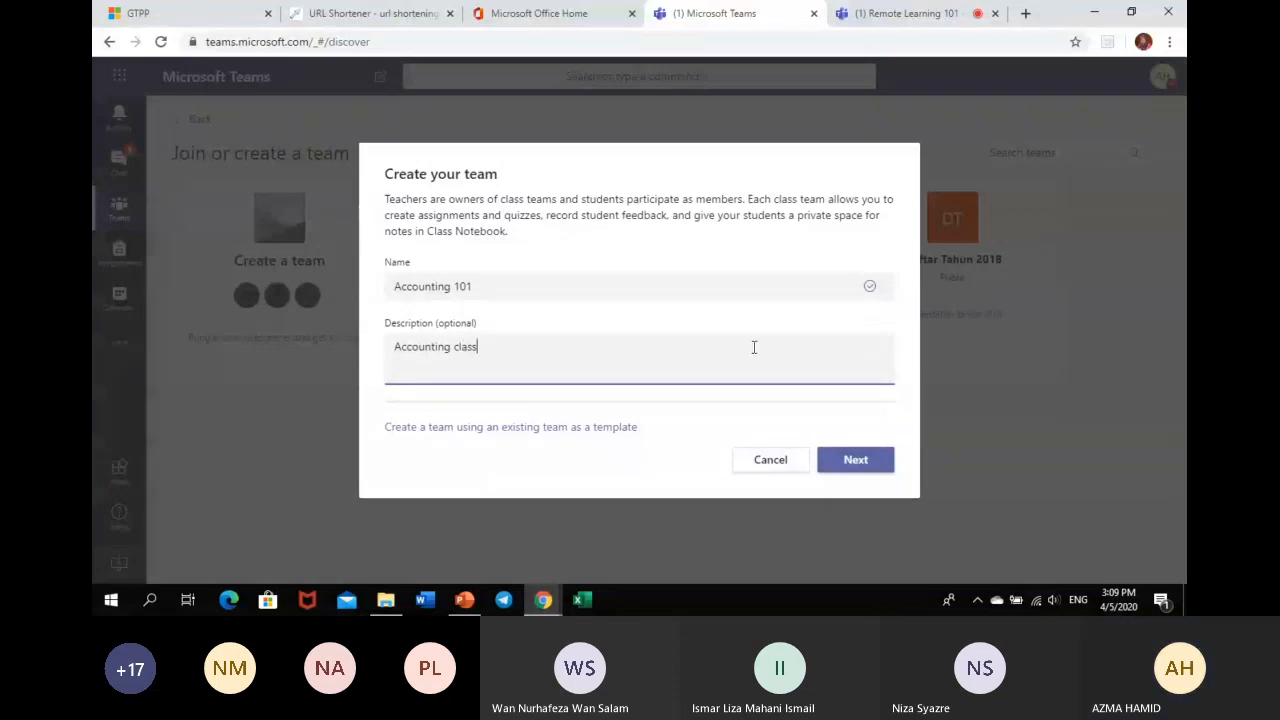
{"action": "left_click", "coordinate": [865, 469]}
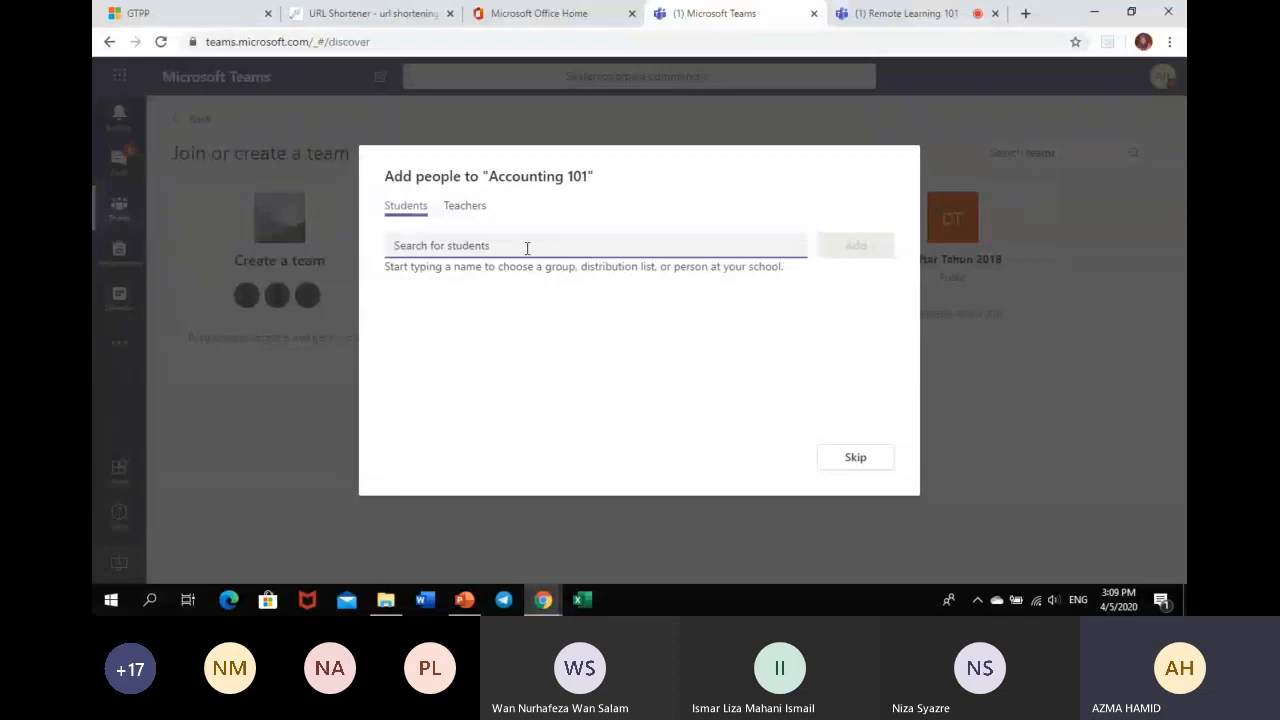
- Leave the student search empty and skip adding people, opening Accounting 101's General channel
{"action": "type", "text": "a"}
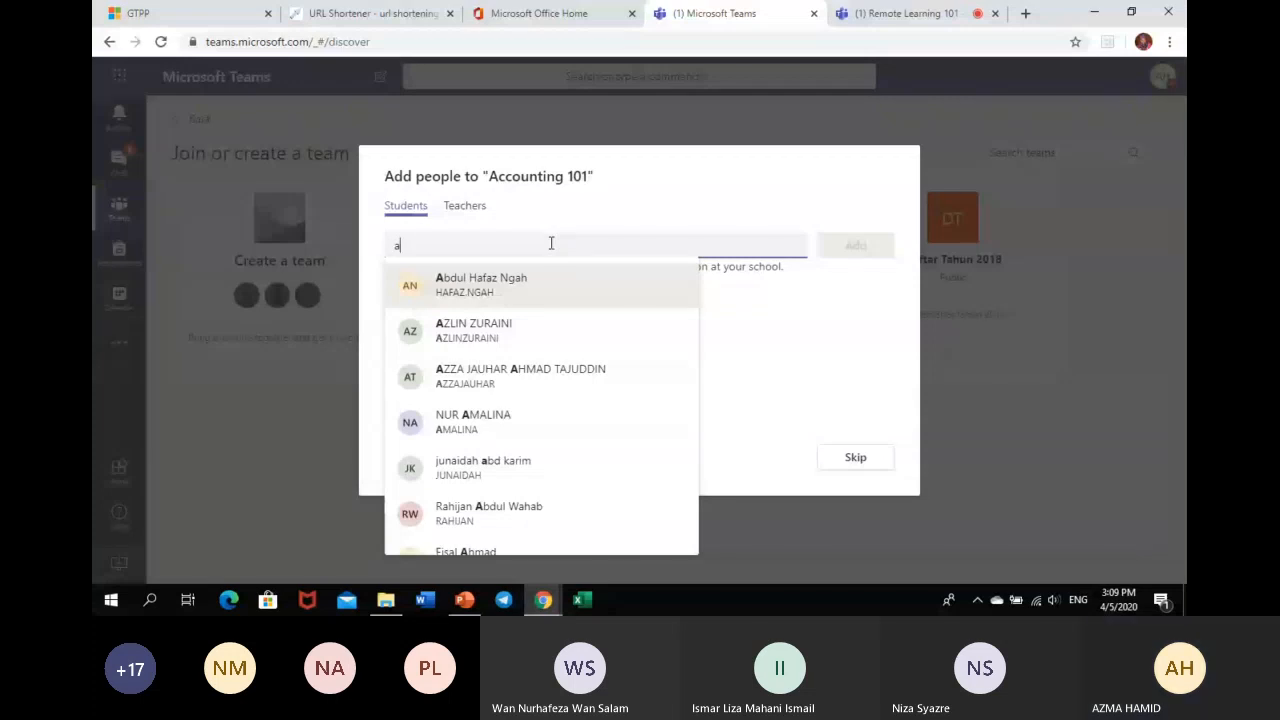
{"action": "key", "text": "BackSpace"}
{"action": "left_click", "coordinate": [864, 464]}
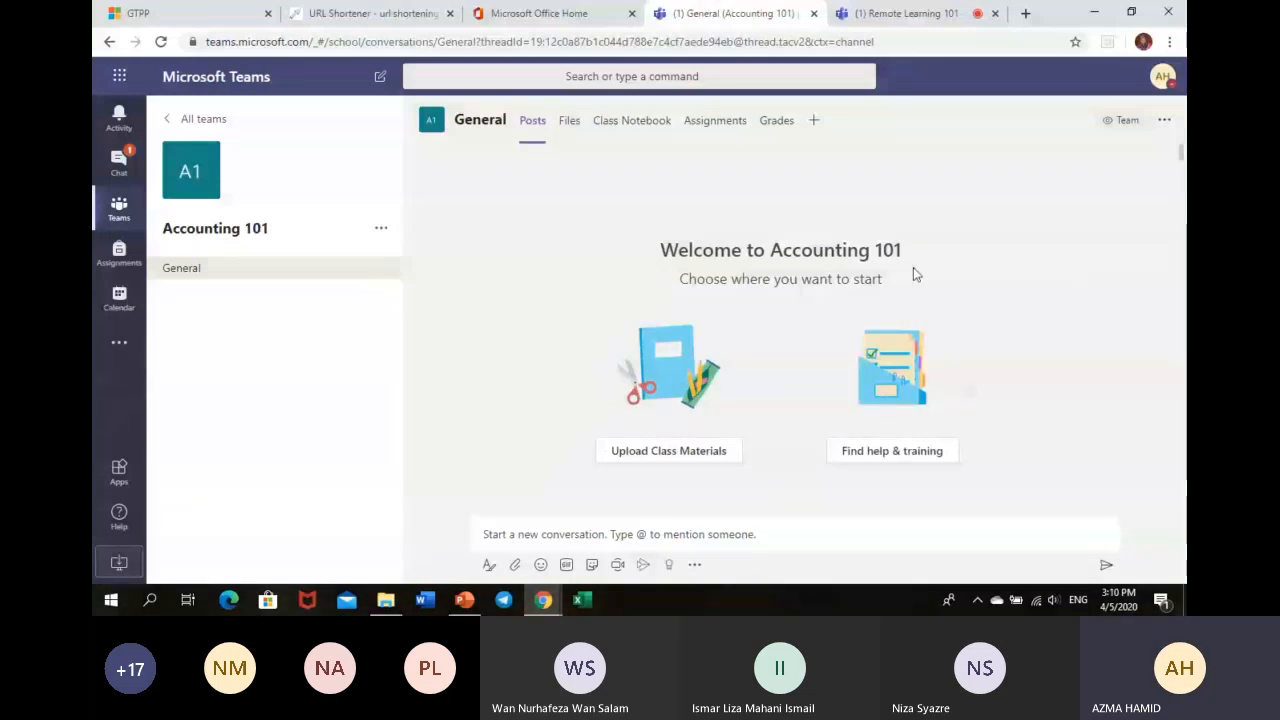
- Go back to All teams, where Accounting 101 now appears beside Remote Learning 101
{"action": "left_click", "coordinate": [164, 121]}
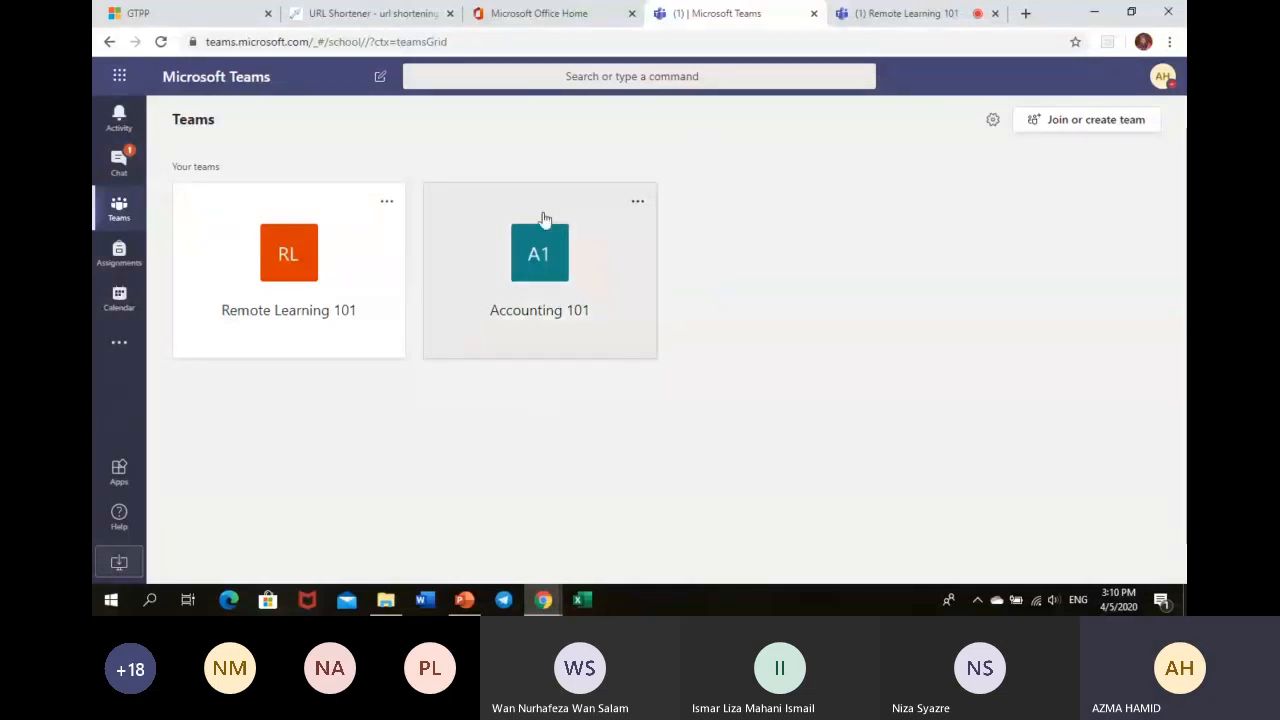
- Generate and select a join code in Accounting 101's team settings, then return to All teams
{"action": "left_click", "coordinate": [637, 204]}
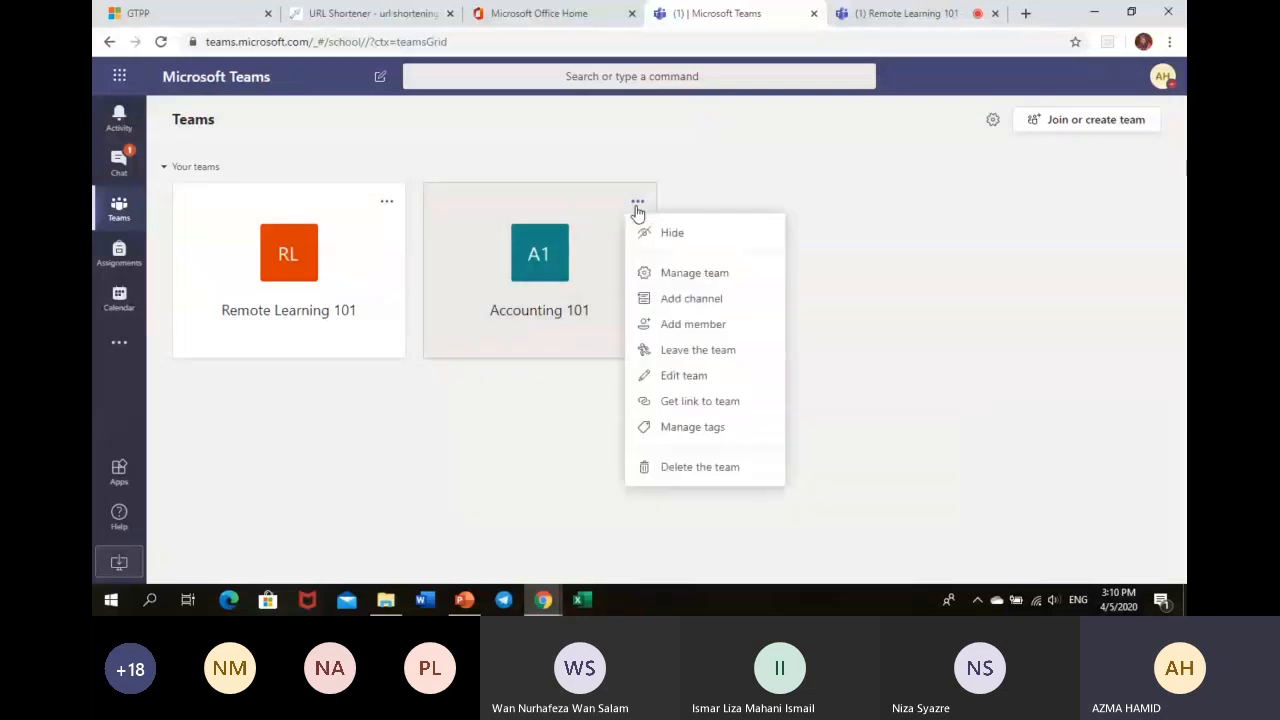
{"action": "left_click", "coordinate": [672, 282]}
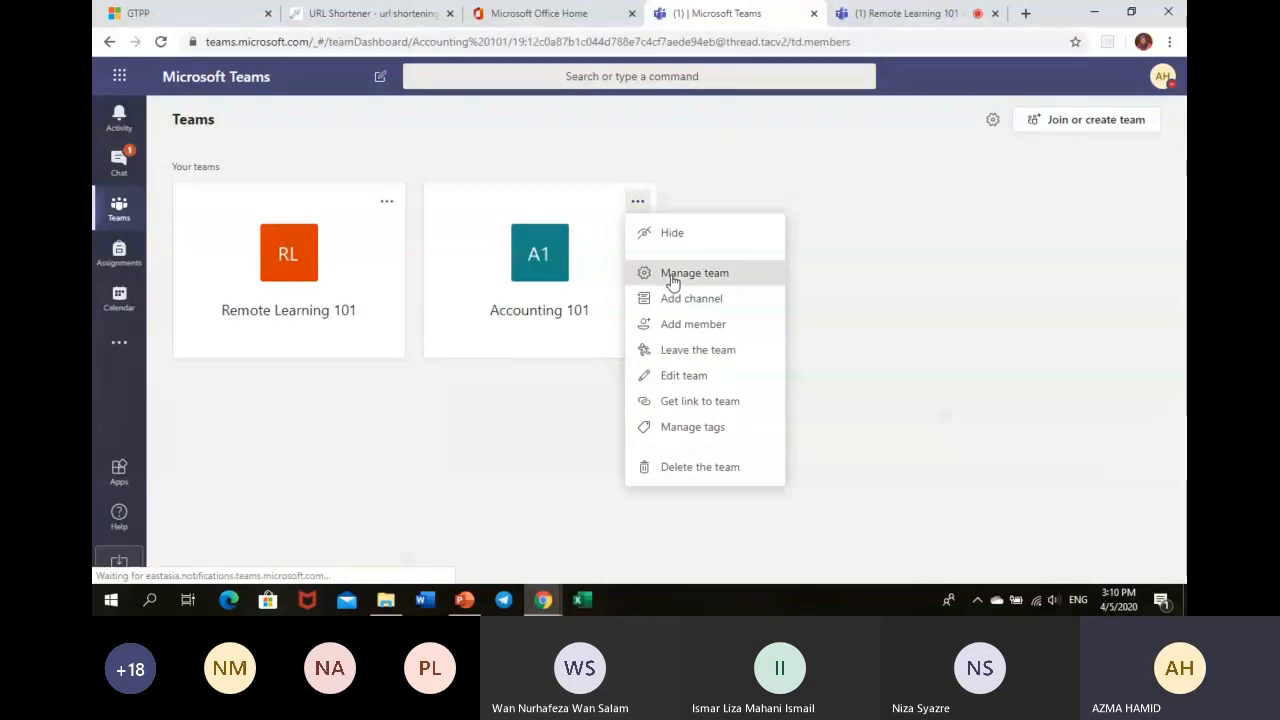
{"action": "left_click", "coordinate": [572, 194]}
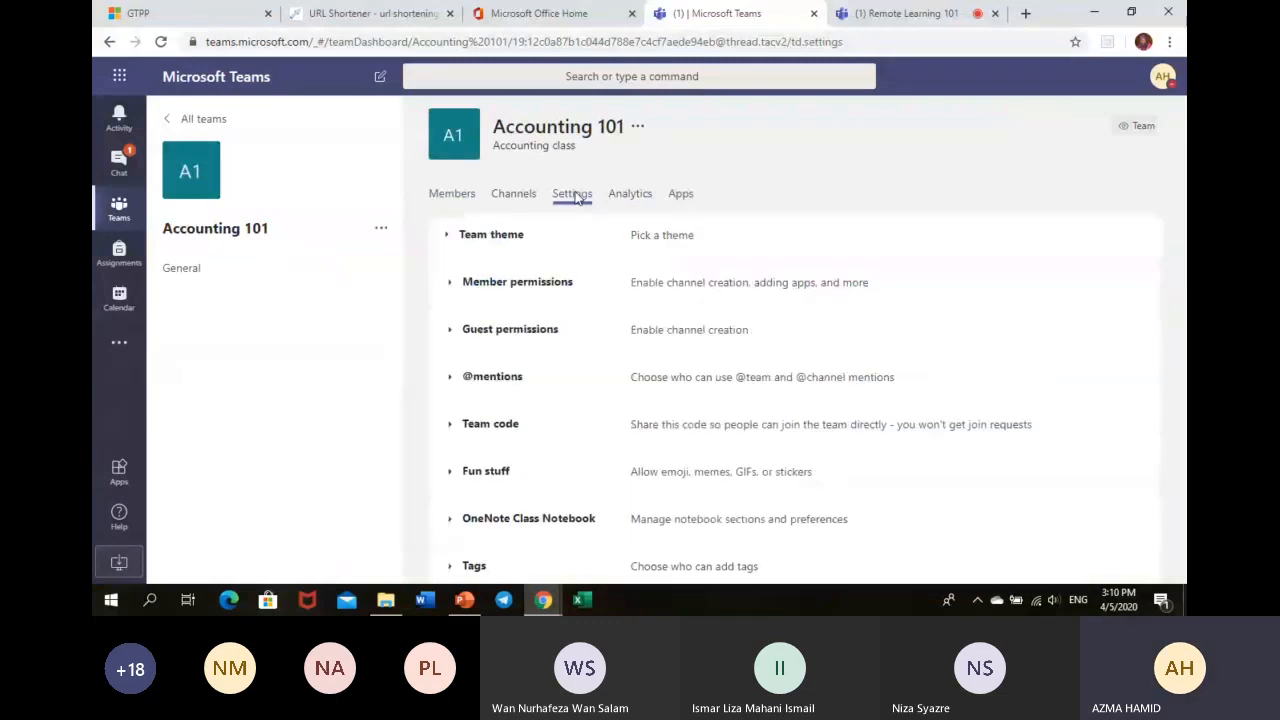
{"action": "left_click", "coordinate": [482, 428]}
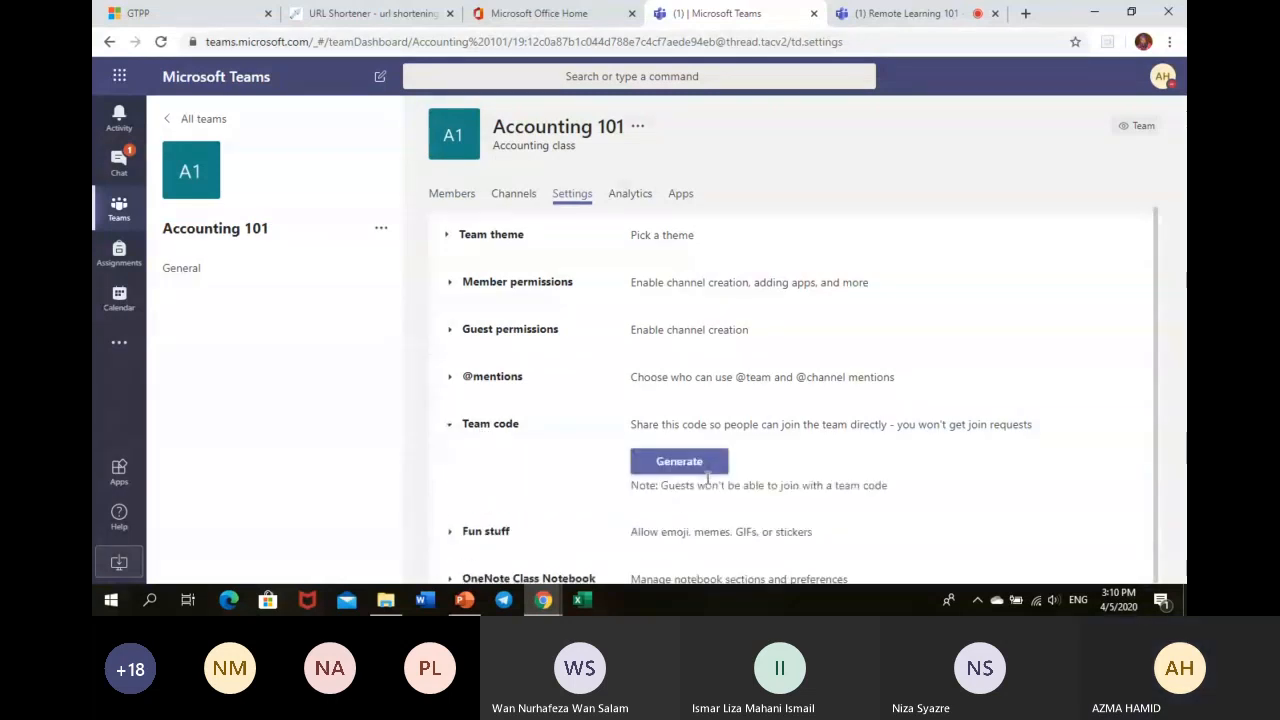
{"action": "left_click", "coordinate": [704, 466]}
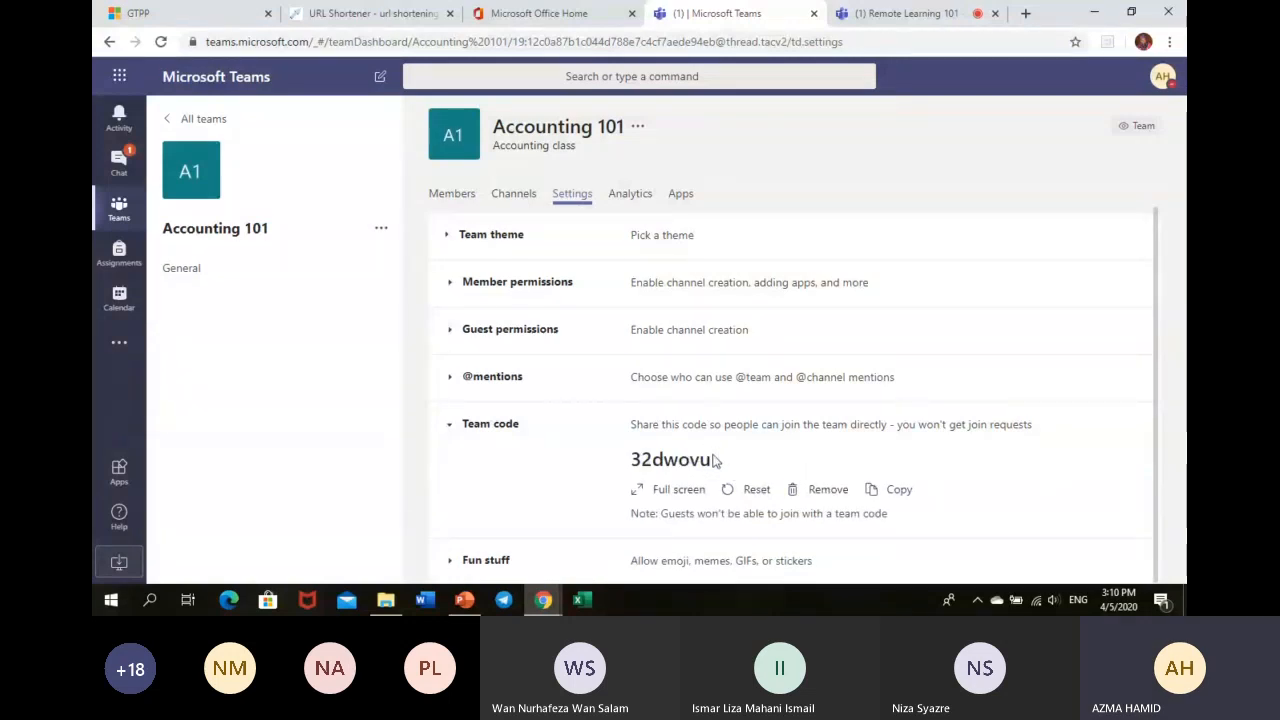
{"action": "left_click_drag", "start_coordinate": [711, 459], "coordinate": [610, 464]}
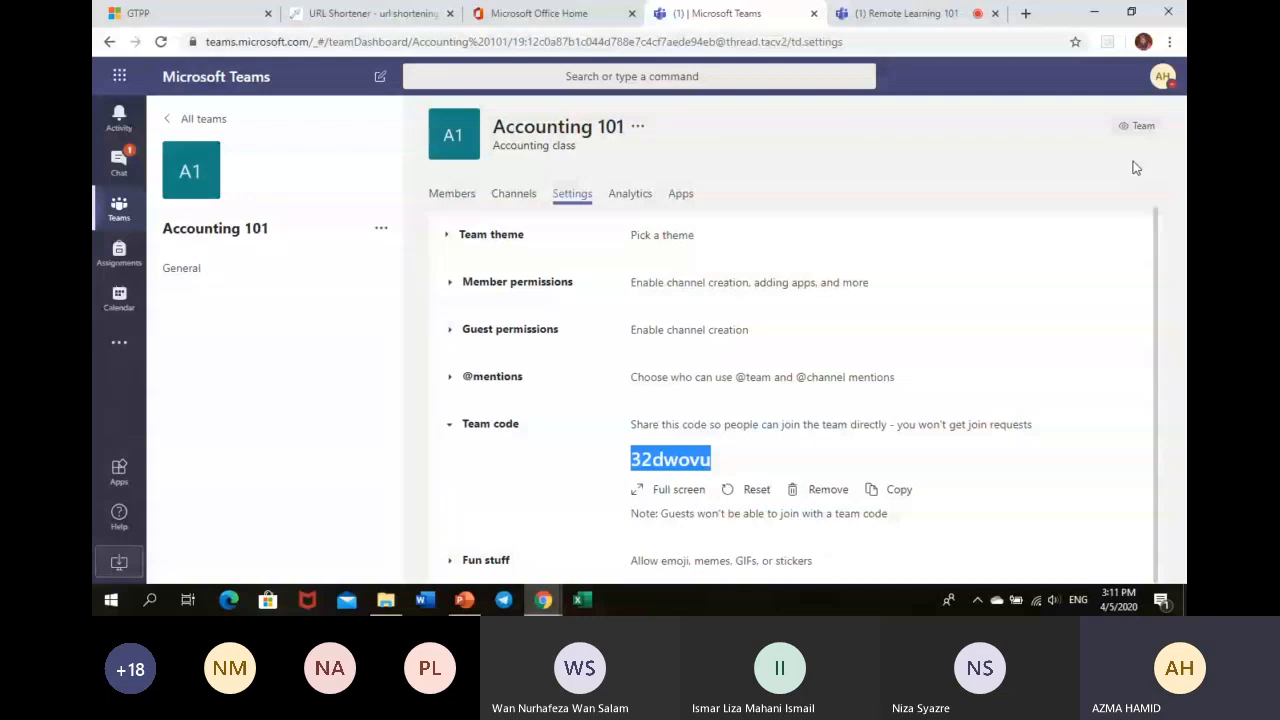
{"action": "left_click", "coordinate": [170, 122]}
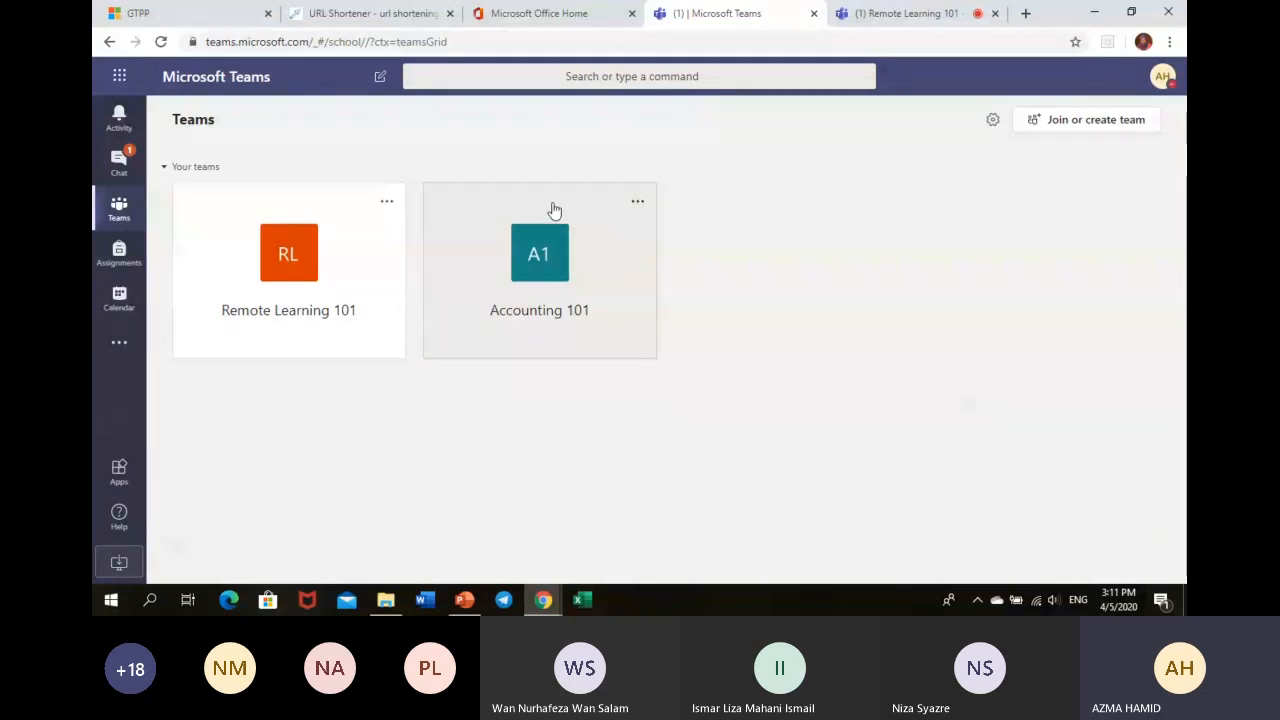
- Open Manage team for Accounting 101 to see its owner and empty member list
{"action": "left_click", "coordinate": [639, 205]}
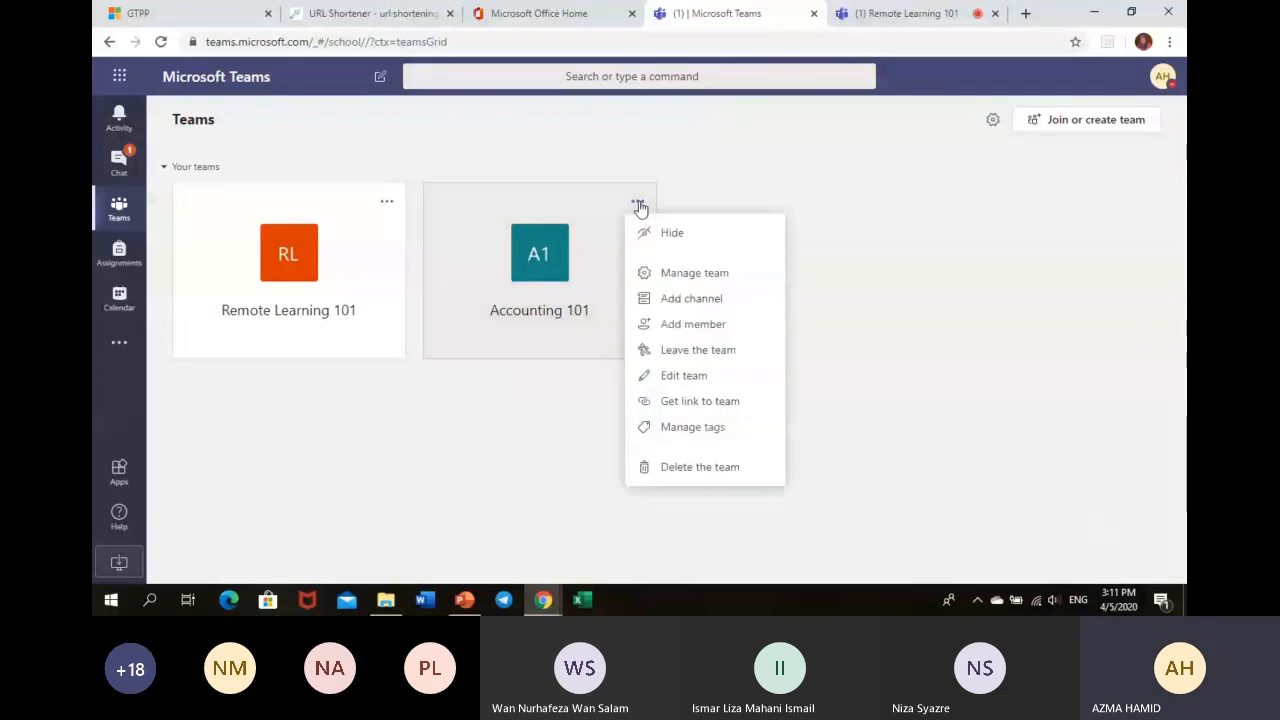
{"action": "left_click", "coordinate": [676, 280]}
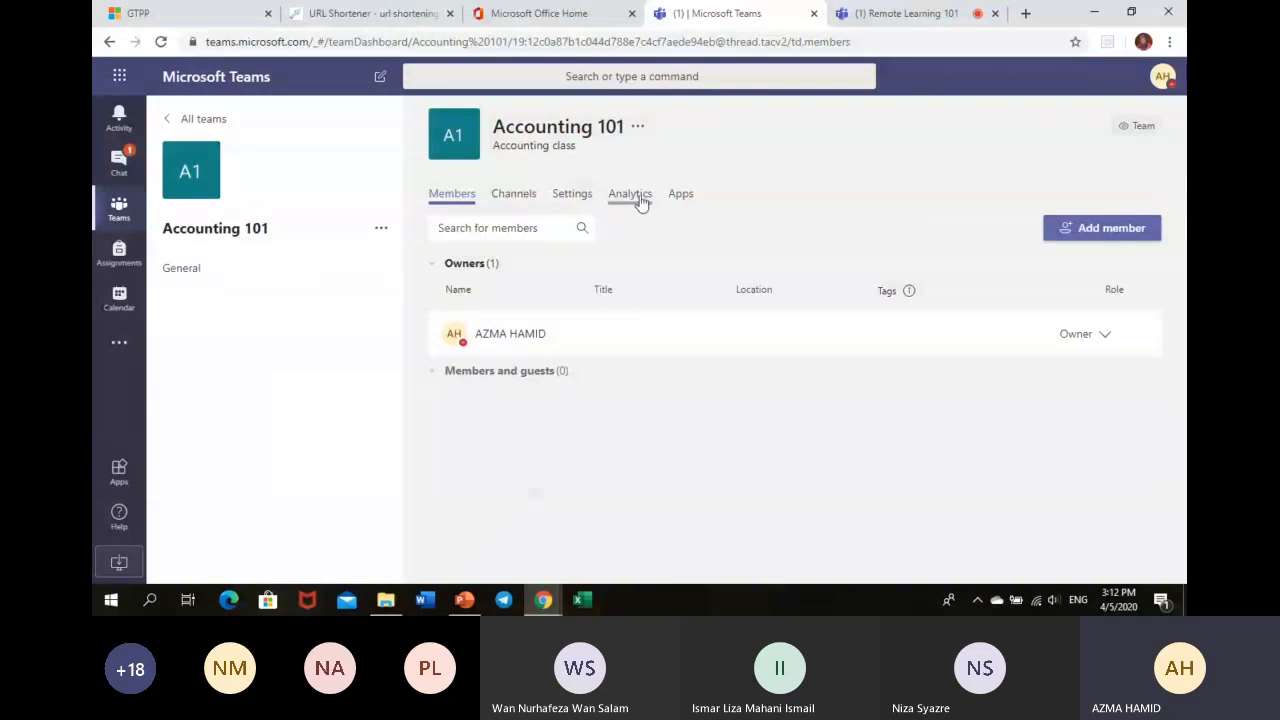
- Expand Team code in Accounting 101's Settings, then go back to All teams
{"action": "left_click", "coordinate": [573, 200]}
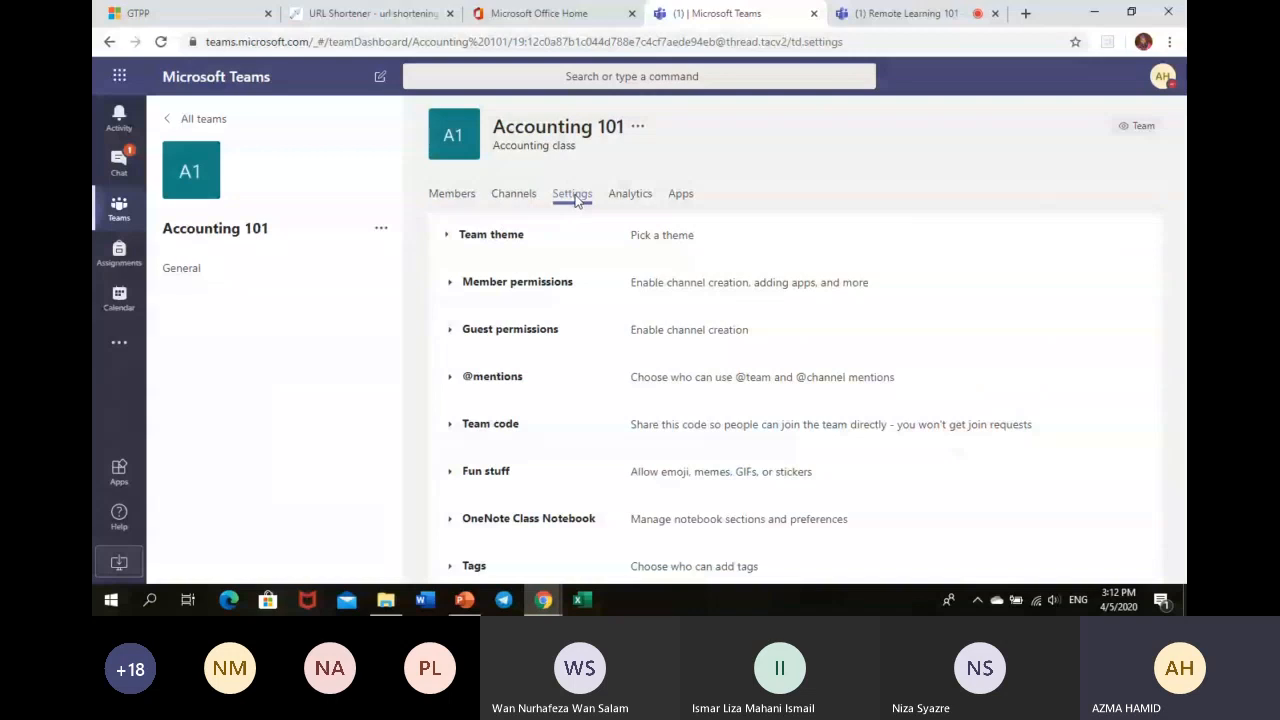
{"action": "left_click", "coordinate": [490, 432]}
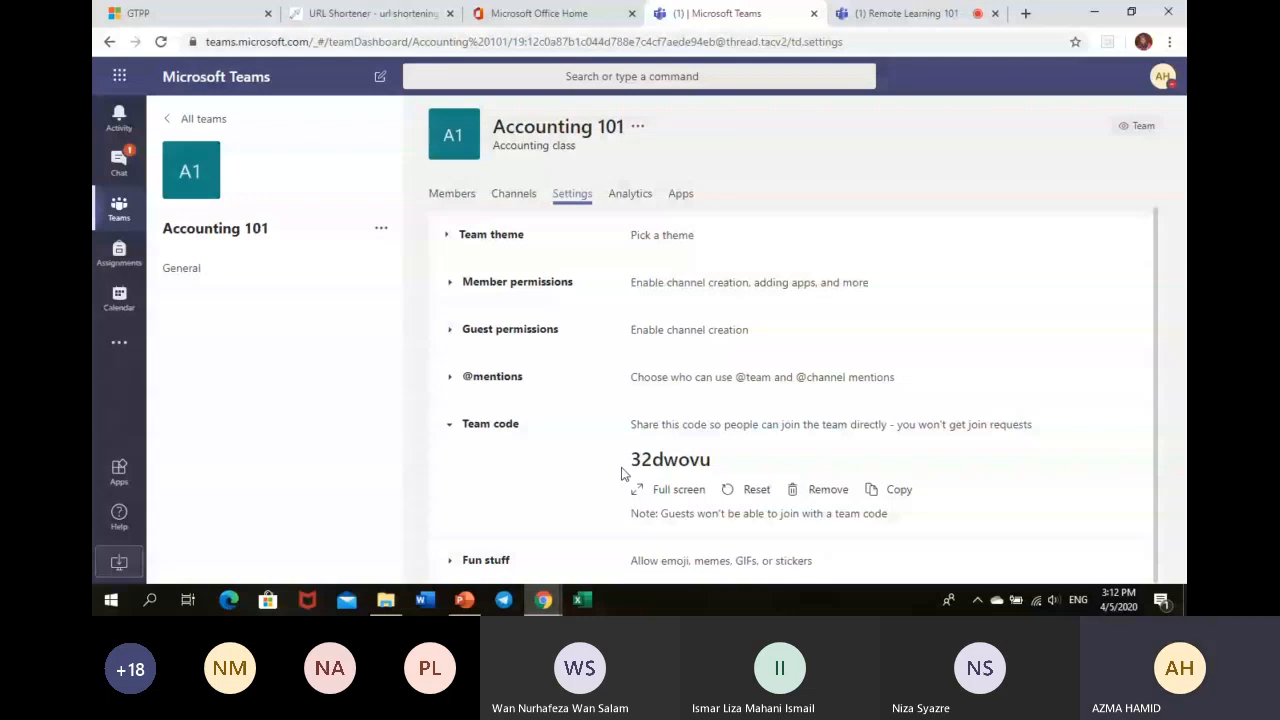
{"action": "left_click", "coordinate": [170, 121]}
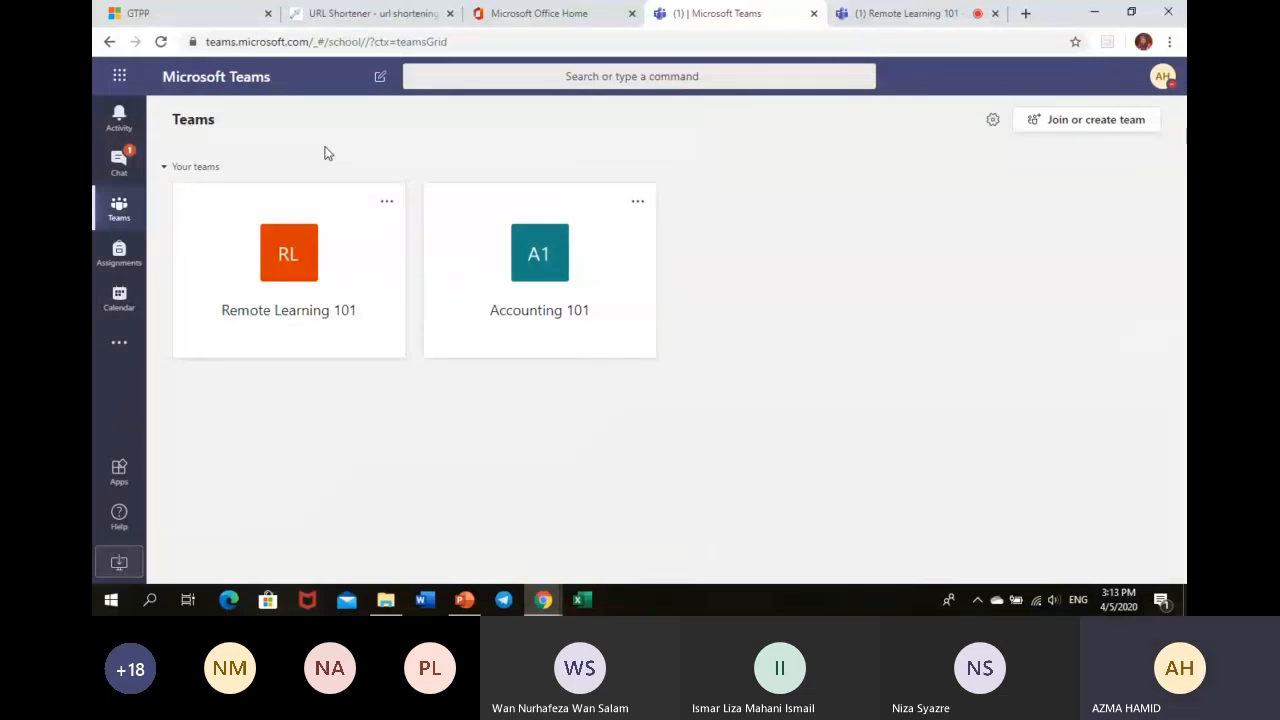
- Open the Accounting 101 General channel, then switch to the Office 365 Home tab
{"action": "left_click", "coordinate": [608, 316]}
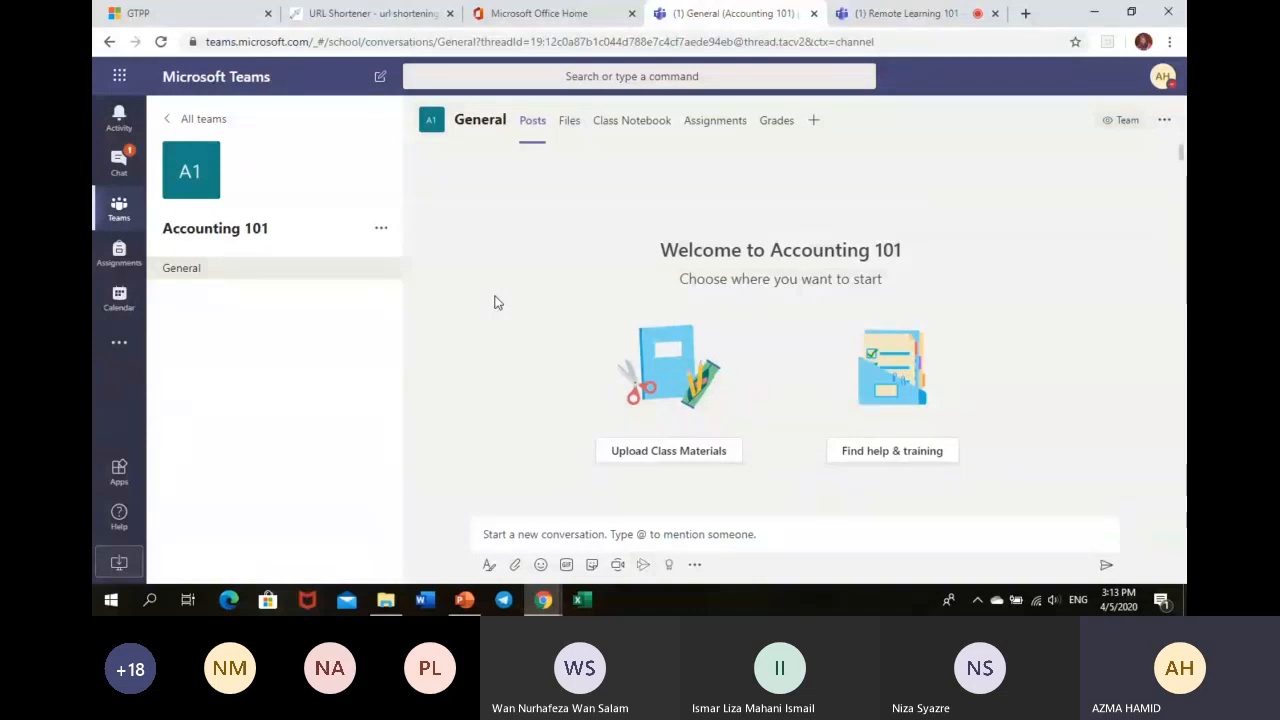
{"action": "left_click", "coordinate": [524, 16]}
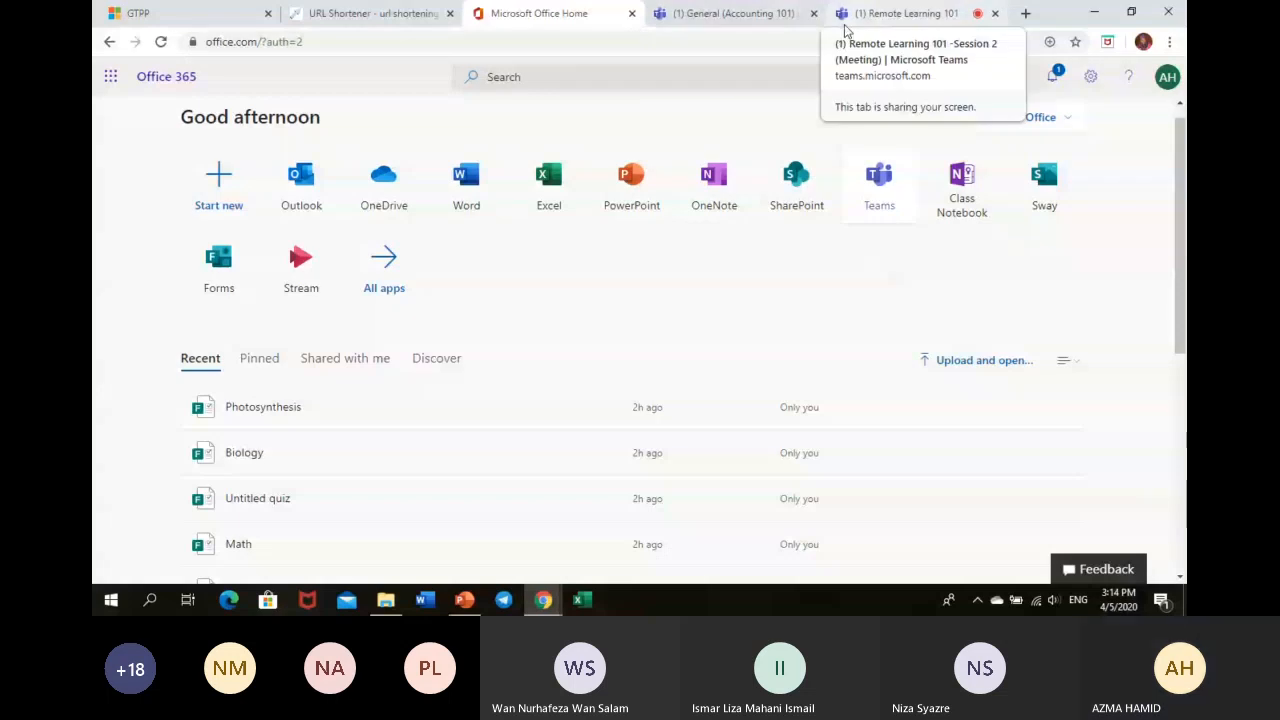
- Glance at the ongoing meeting, then return through Accounting 101 to the All teams overview
{"action": "left_click", "coordinate": [903, 18]}
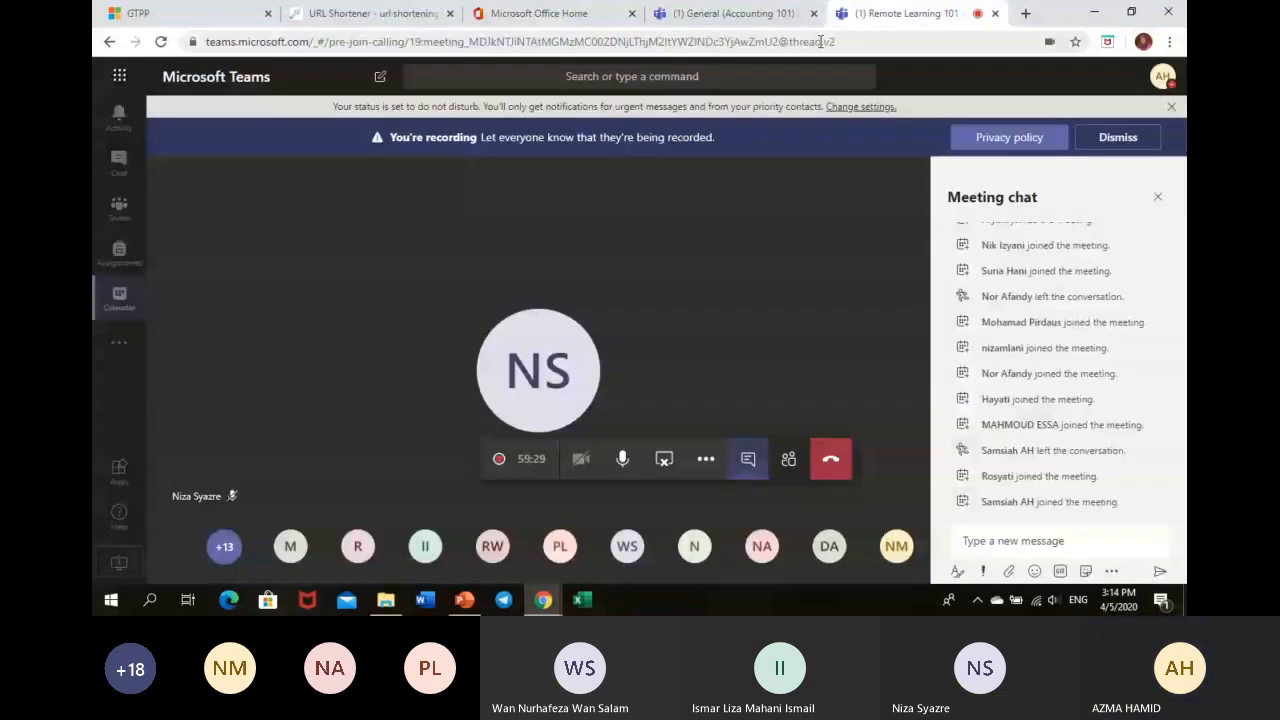
{"action": "left_click", "coordinate": [730, 13]}
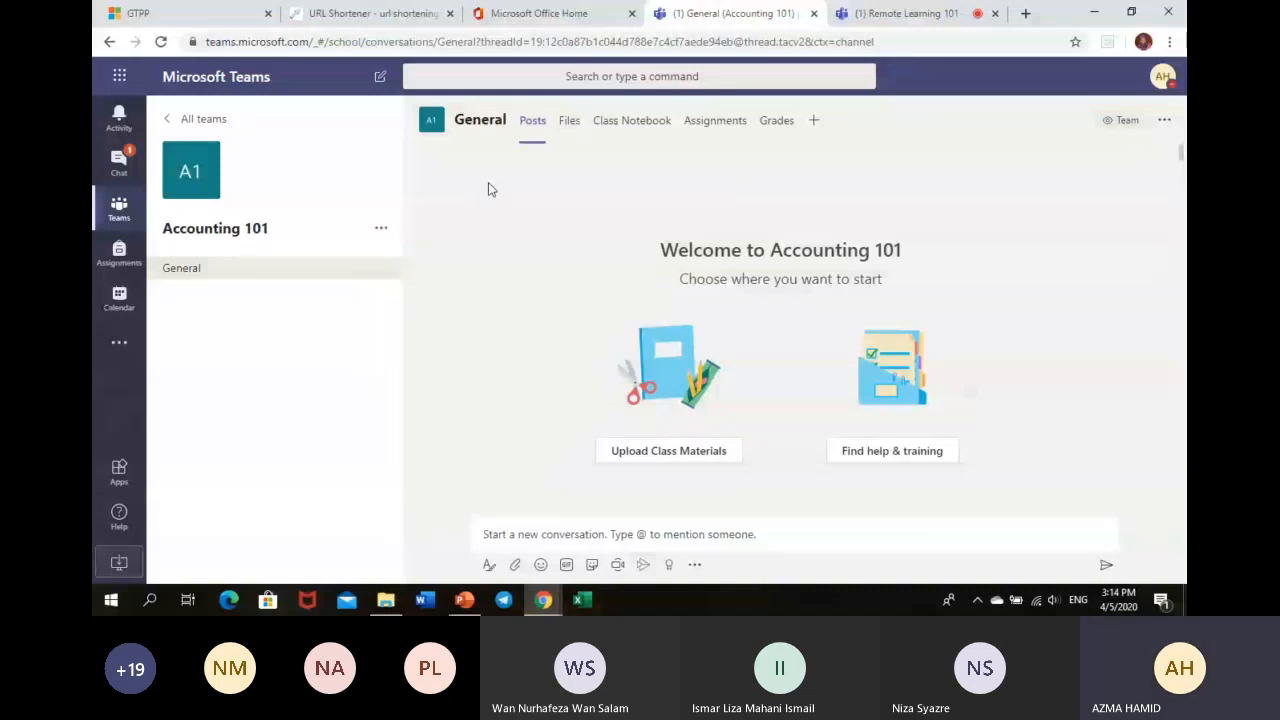
{"action": "left_click", "coordinate": [168, 120]}
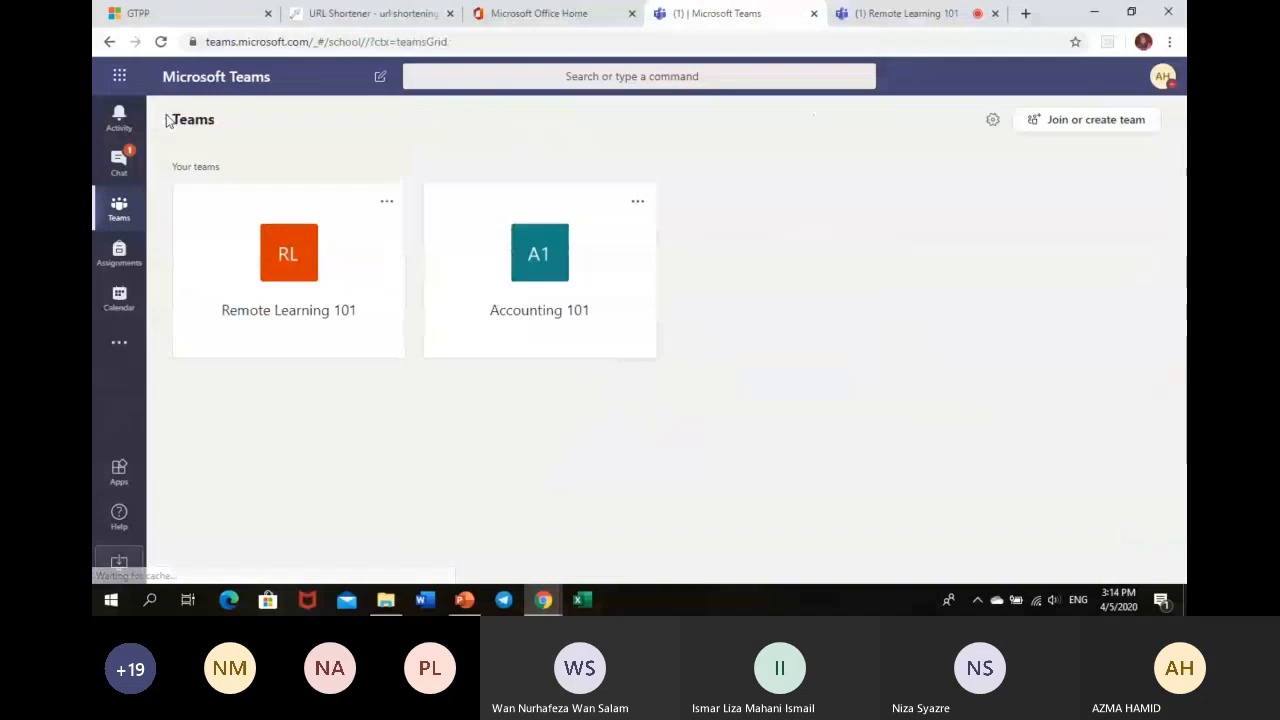
- Select the join code in Accounting 101's team settings, then switch to the meeting
{"action": "left_click", "coordinate": [638, 202]}
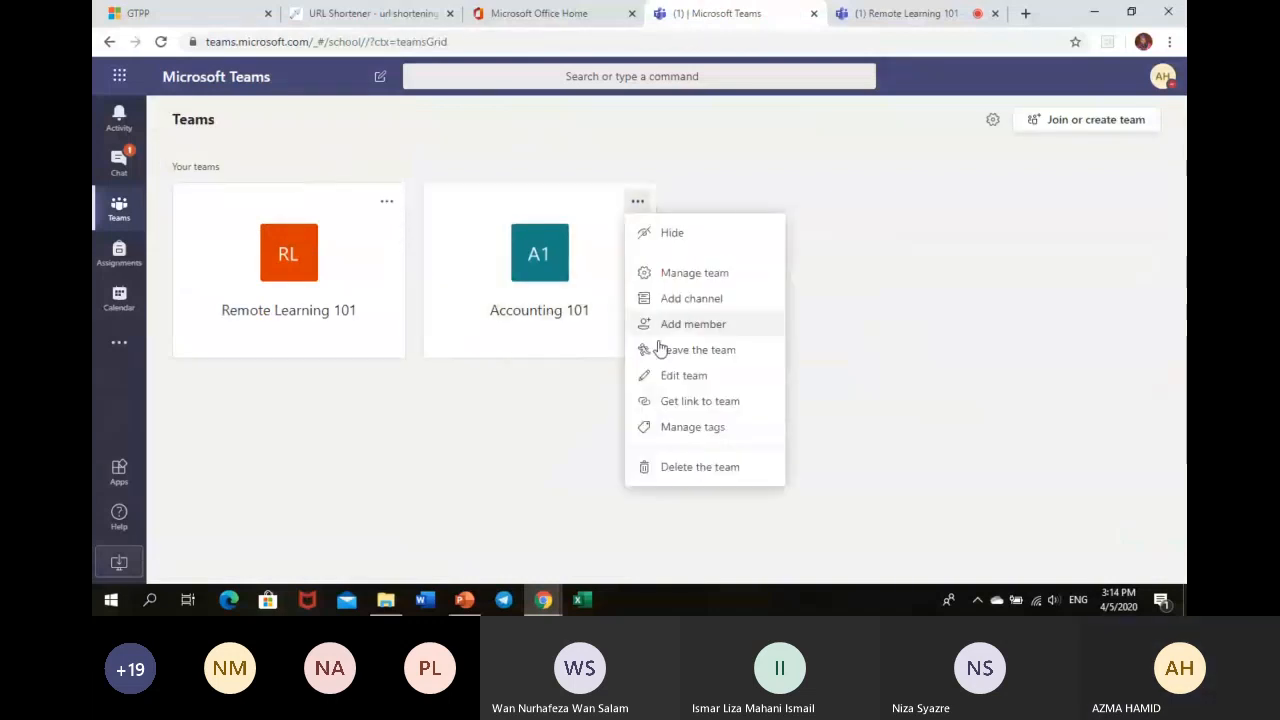
{"action": "left_click", "coordinate": [698, 274]}
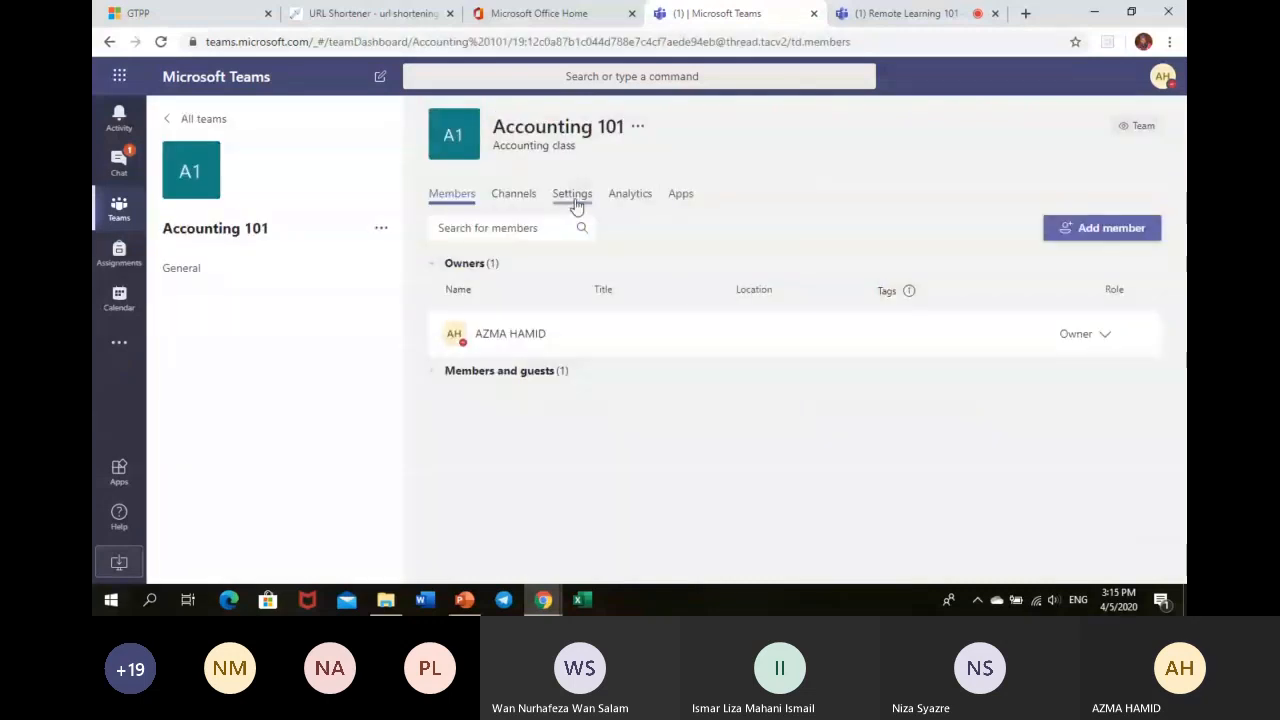
{"action": "left_click", "coordinate": [573, 196]}
{"action": "left_click", "coordinate": [490, 424]}
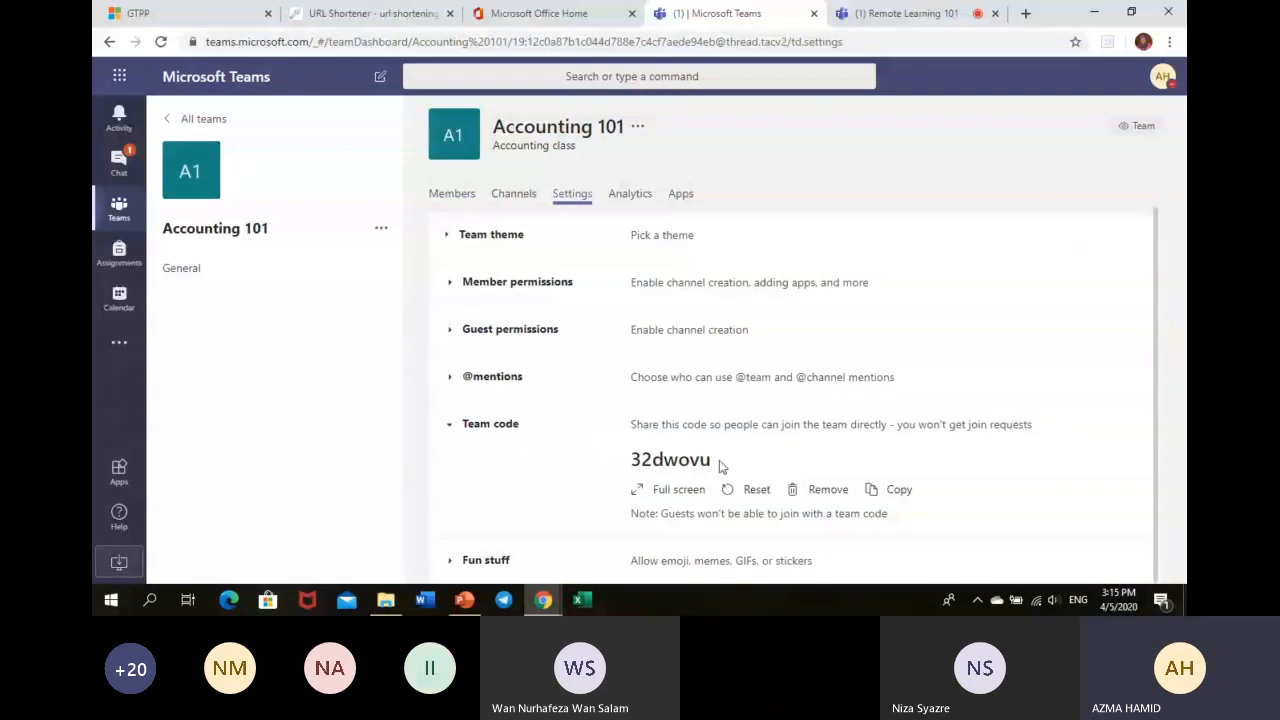
{"action": "left_click_drag", "start_coordinate": [720, 467], "coordinate": [610, 463]}
{"action": "key", "text": "ctrl+c"}
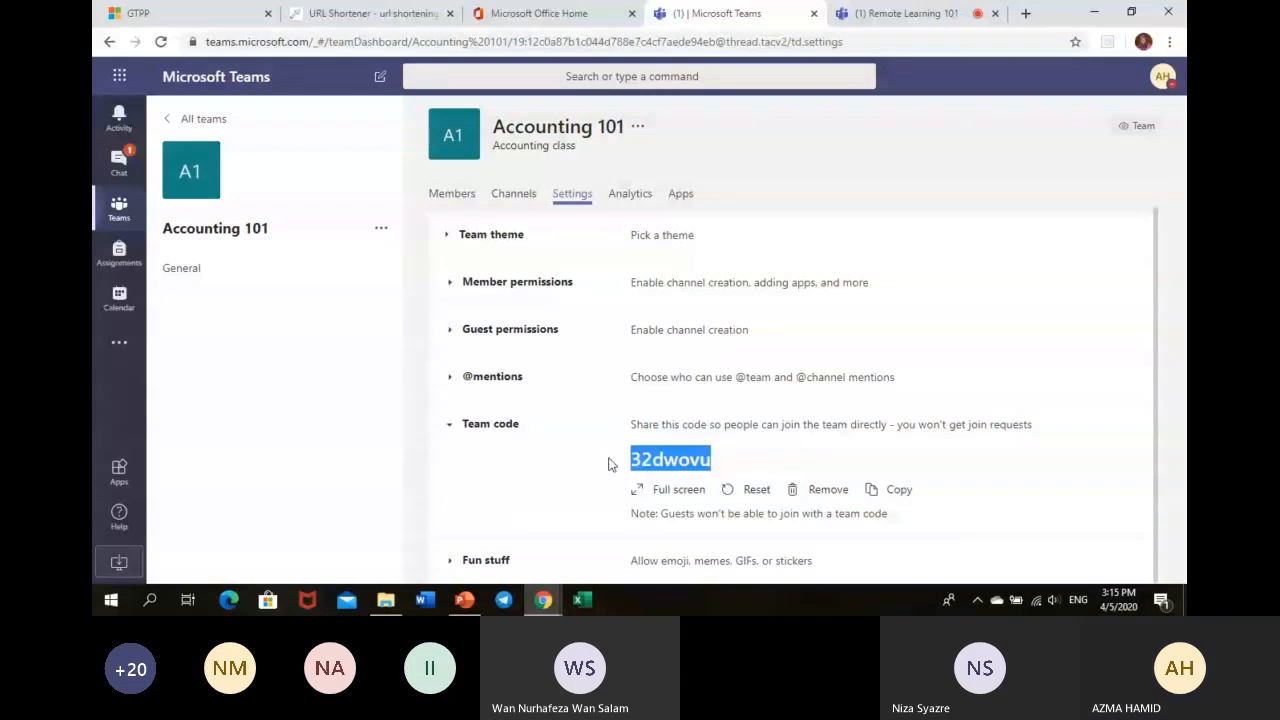
{"action": "left_click", "coordinate": [890, 13]}
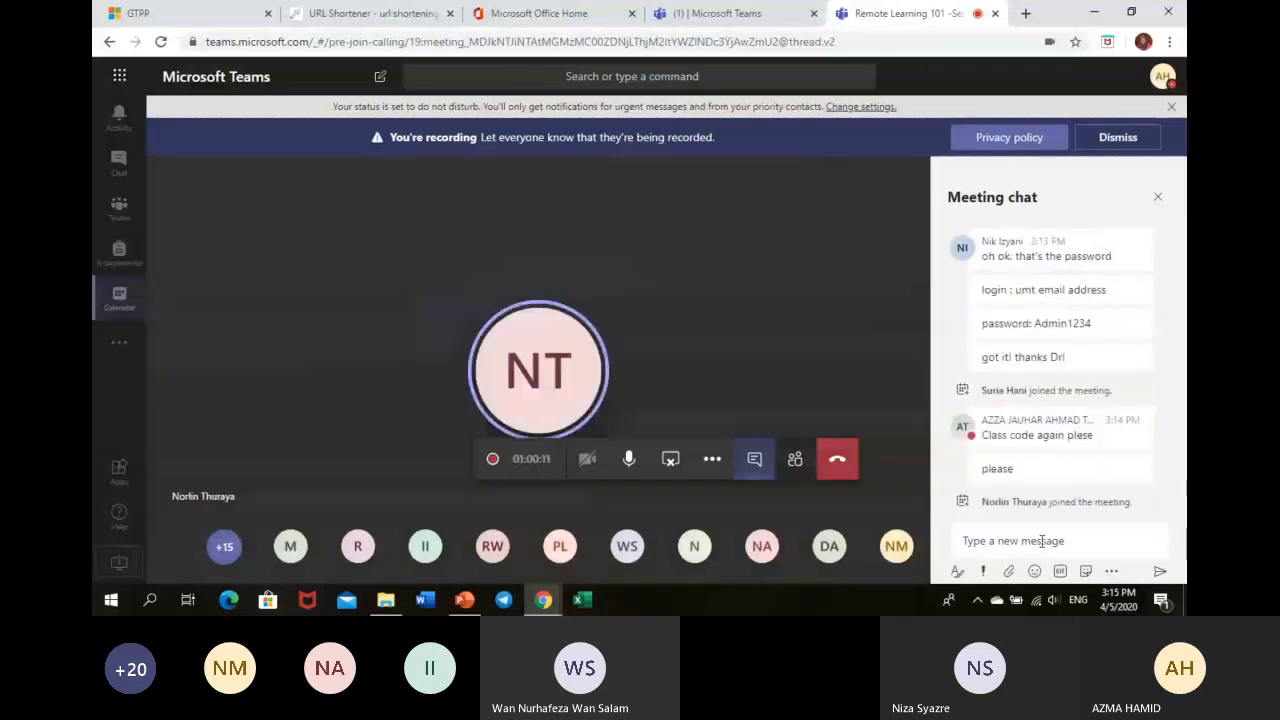
- Paste and send the Accounting 101 join code in the meeting chat, then return to team settings
{"action": "left_click", "coordinate": [1088, 541]}
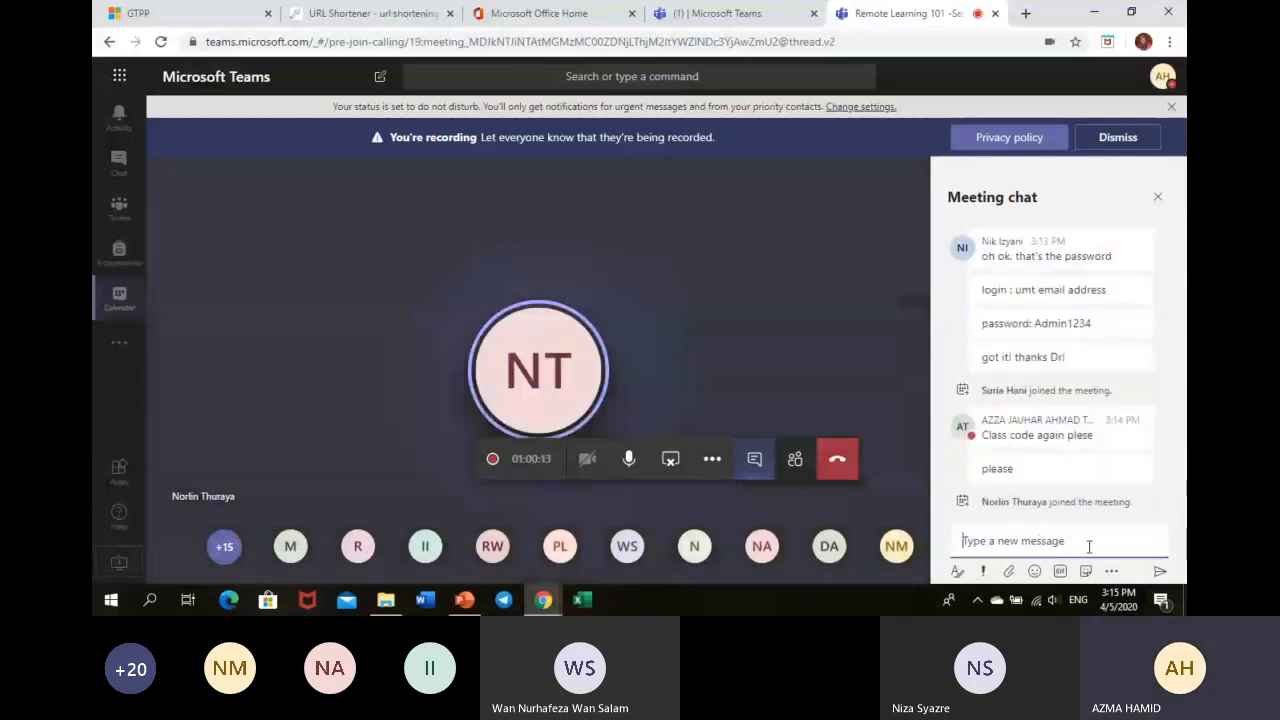
{"action": "key", "text": "ctrl+v"}
{"action": "key", "text": "Return"}
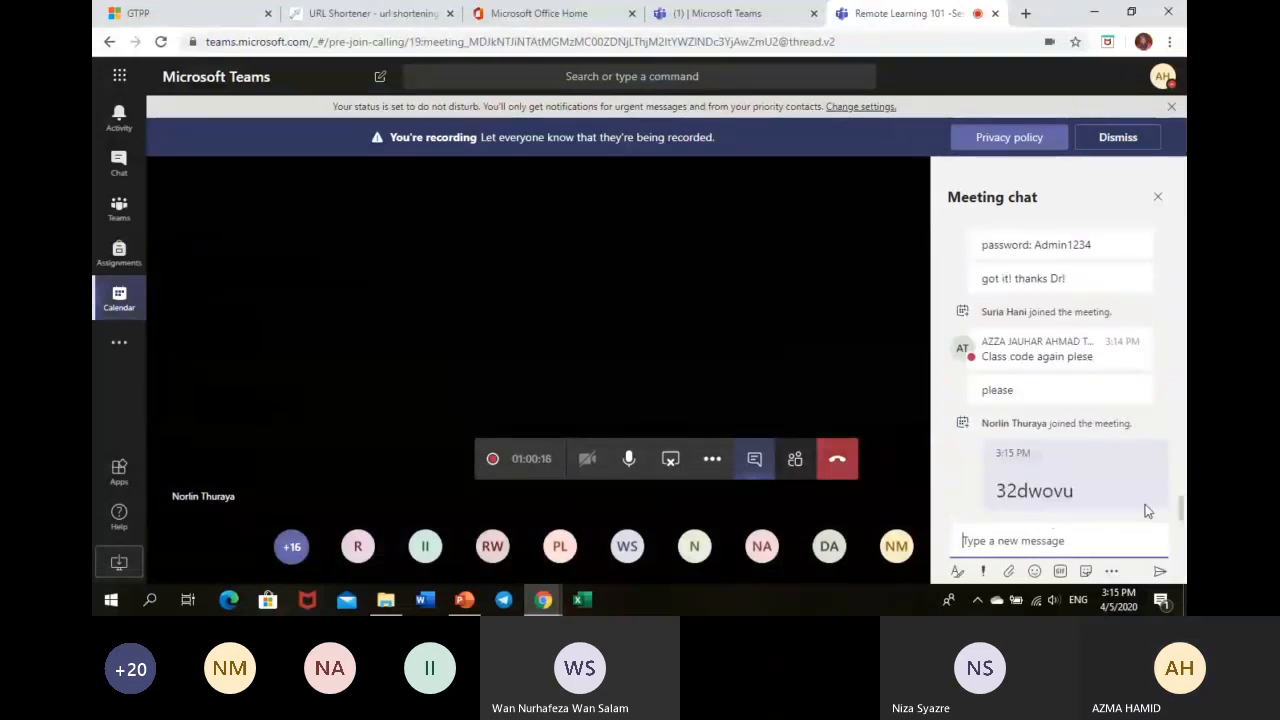
{"action": "left_click", "coordinate": [567, 15]}
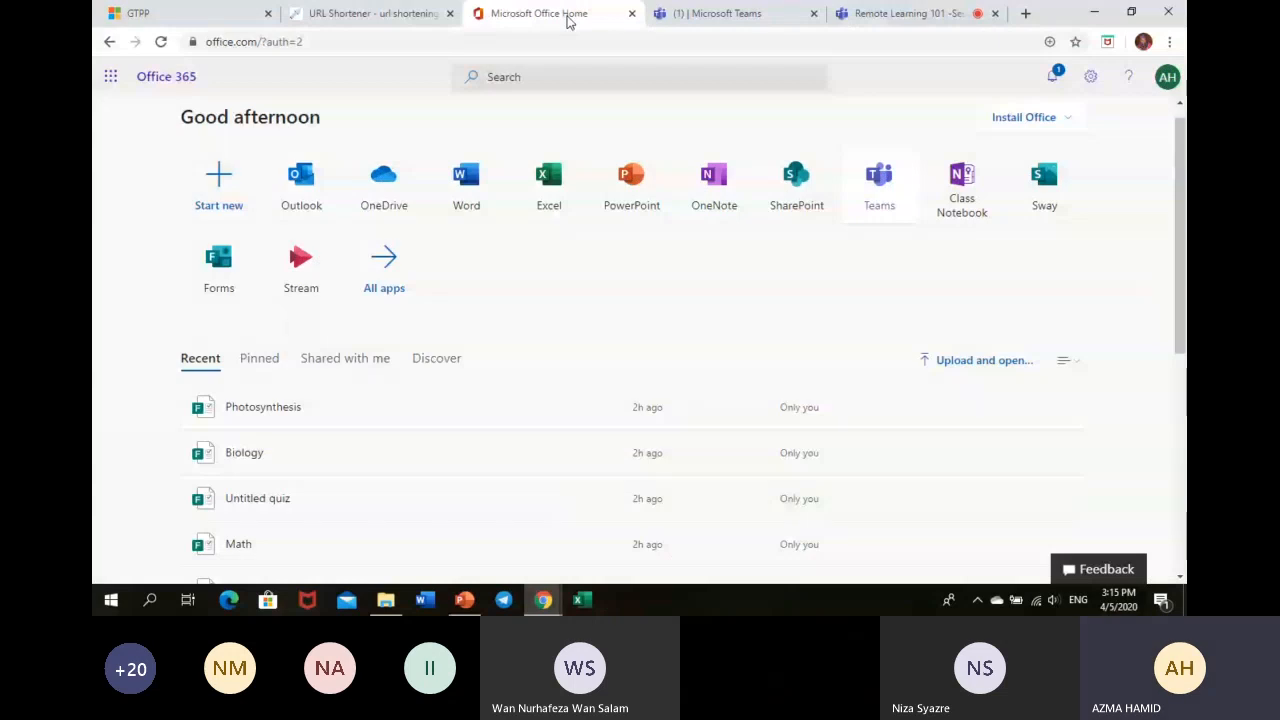
{"action": "left_click", "coordinate": [700, 14]}
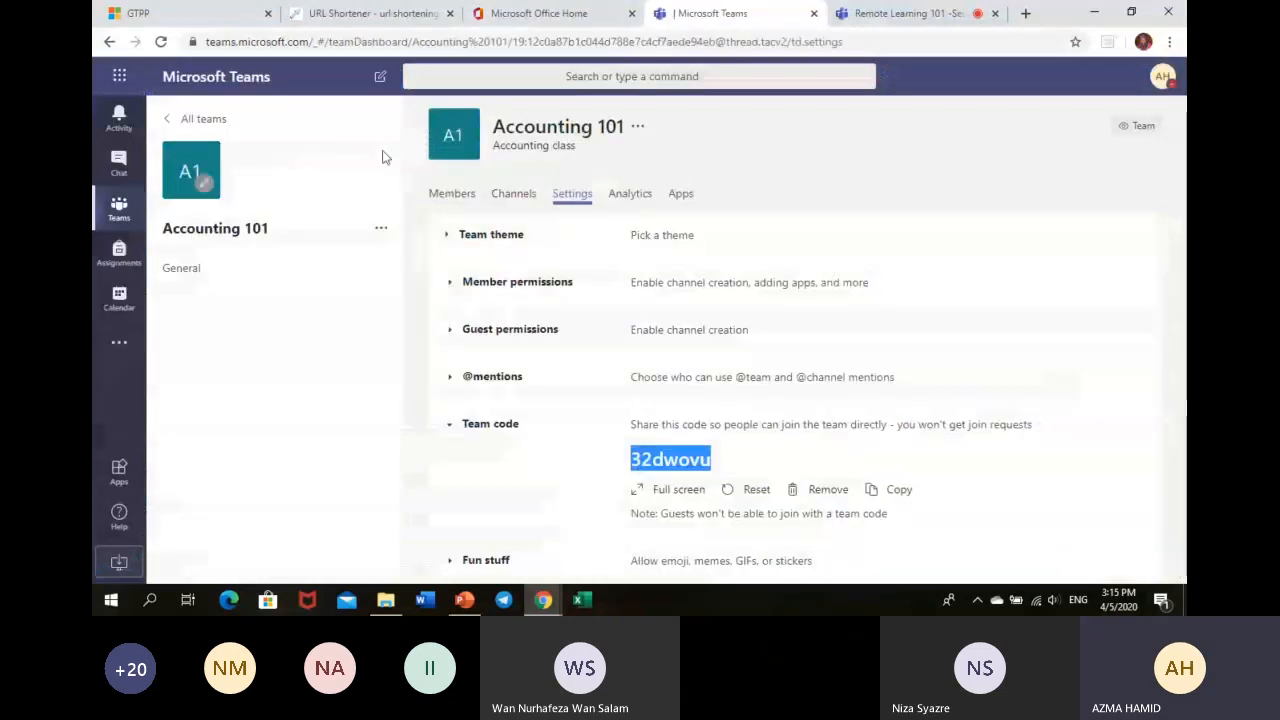
- From All teams, open the Accounting 101 card's General channel posts
{"action": "left_click", "coordinate": [171, 120]}
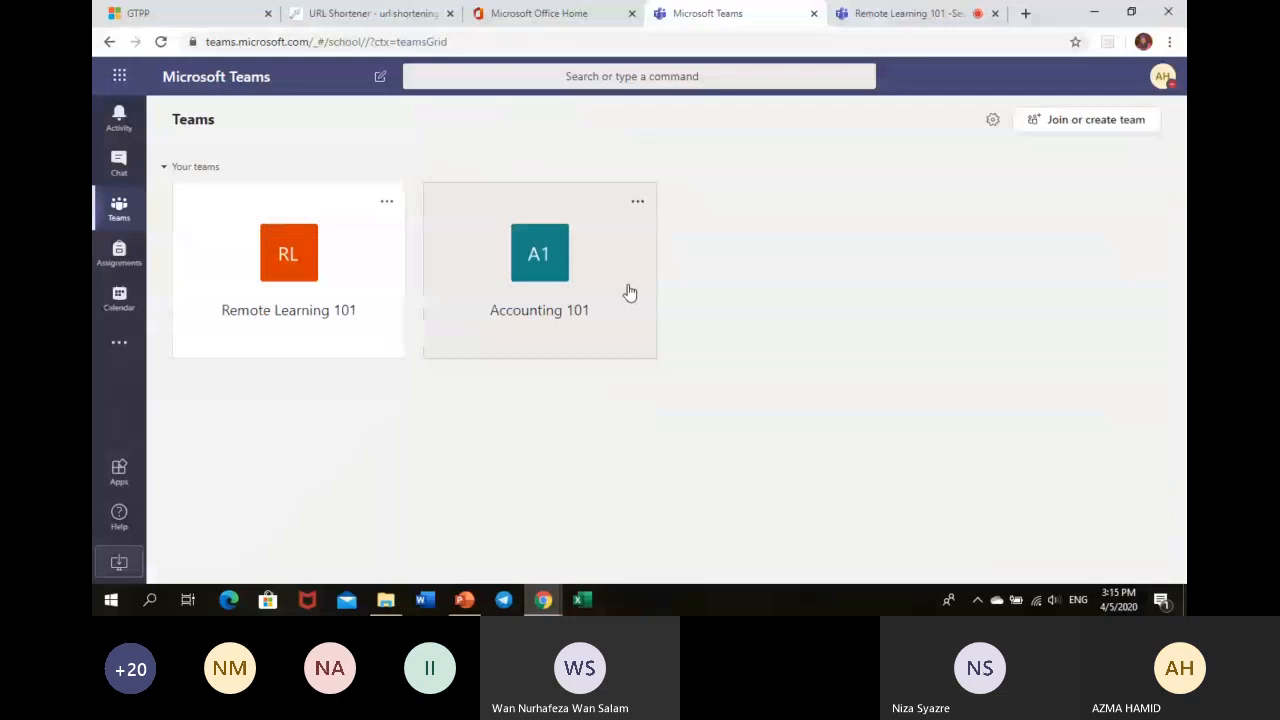
{"action": "left_click", "coordinate": [629, 292]}
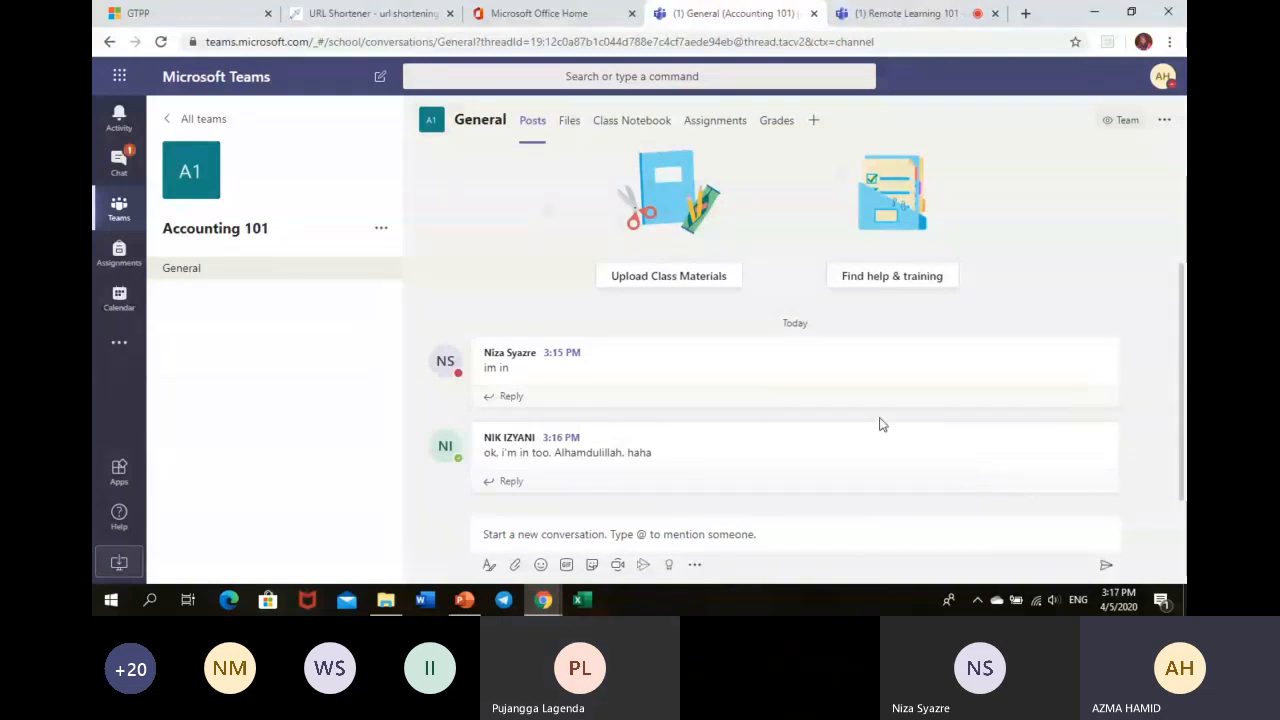
{"action": "scroll", "coordinate": [1166, 351], "scroll_direction": "up", "scroll_amount": 3}
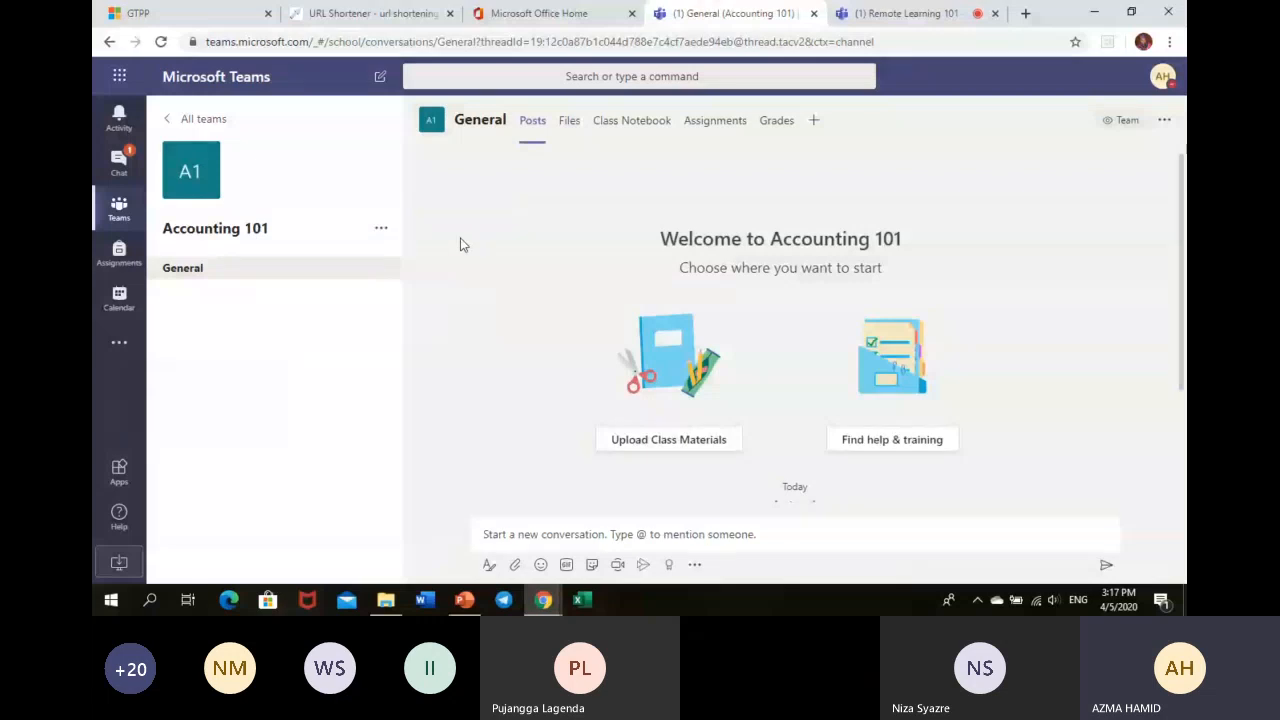
- Add a 'Sunday Class' channel described as '40 students' to Accounting 101, then return to General
{"action": "left_click", "coordinate": [381, 233]}
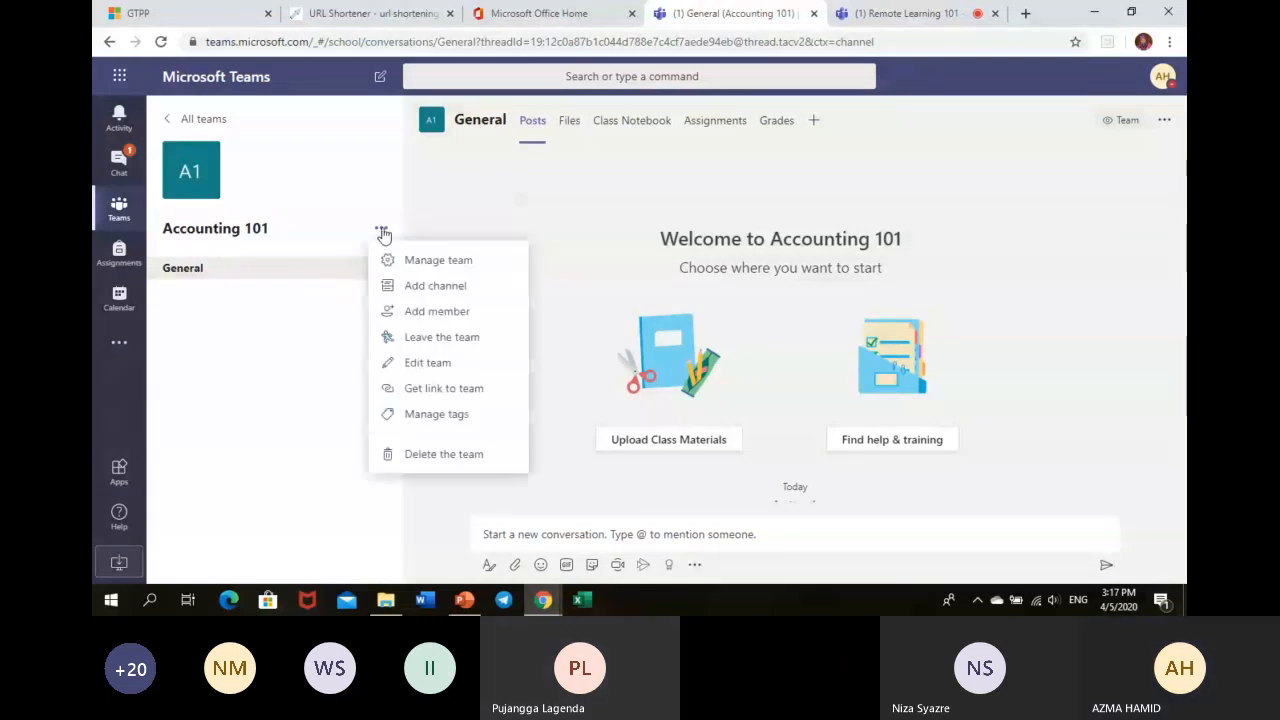
{"action": "left_click", "coordinate": [391, 286]}
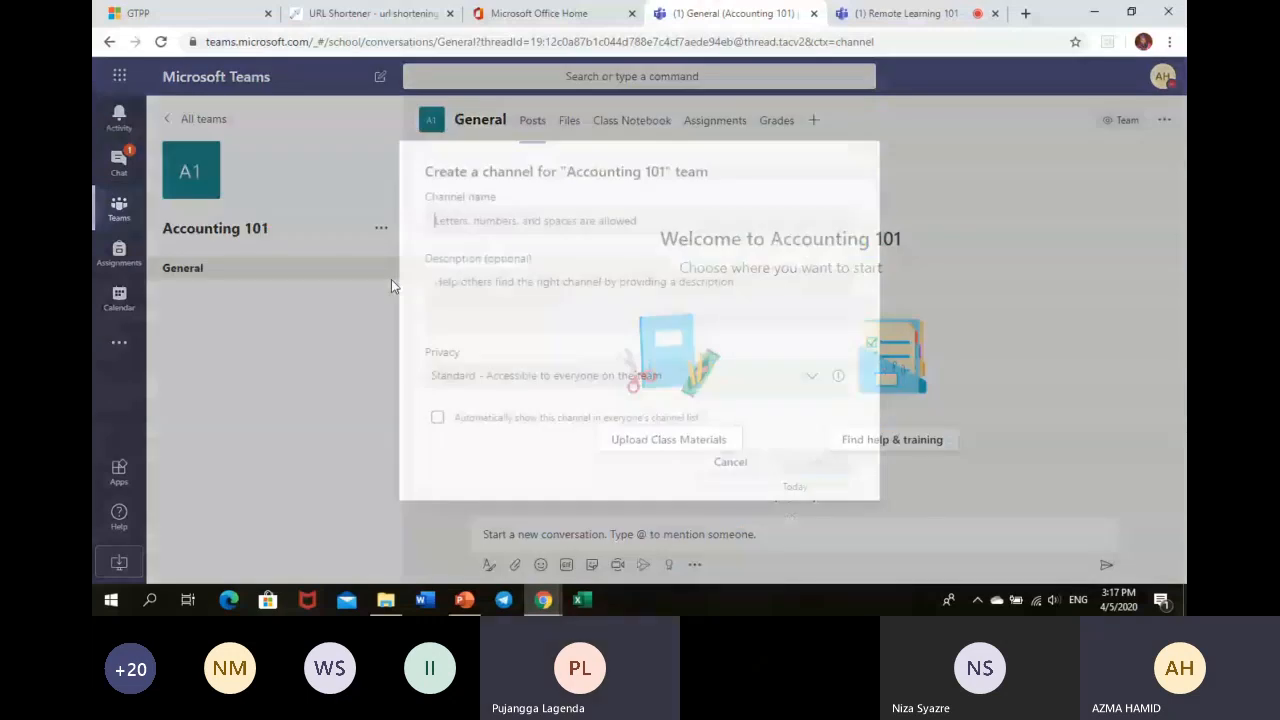
{"action": "type", "text": "Sunday Cla"}
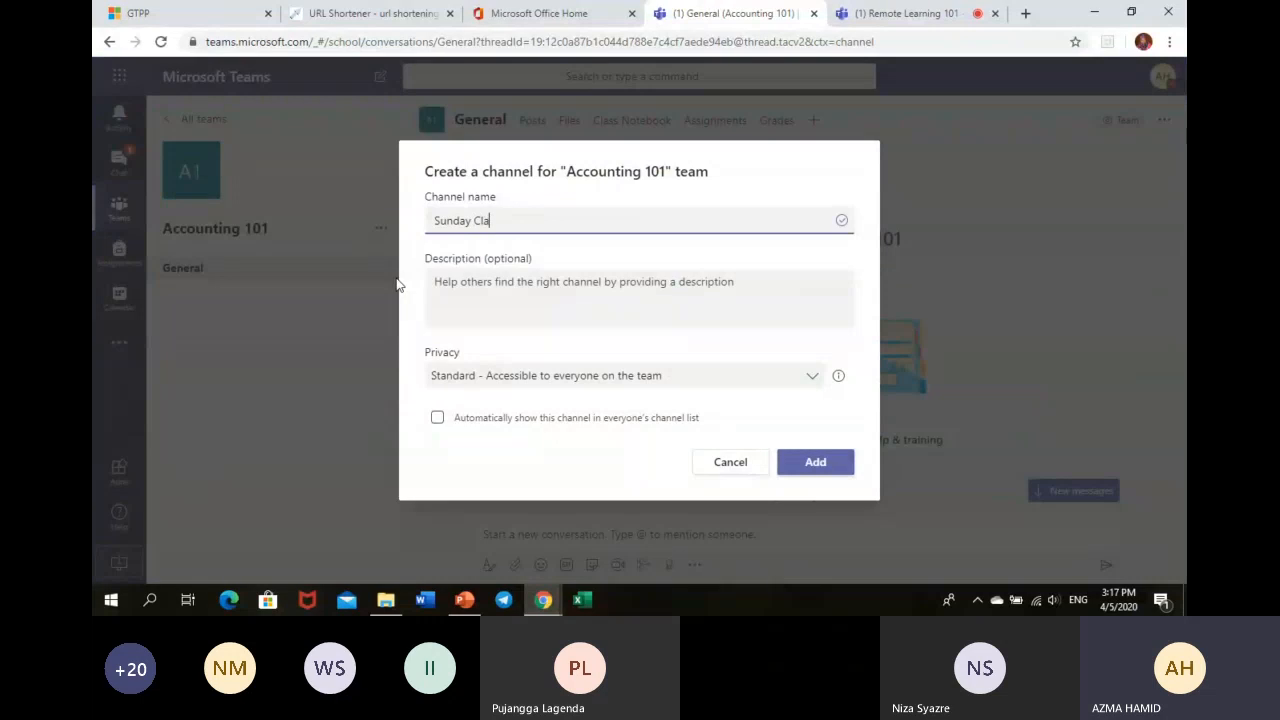
{"action": "type", "text": "ss"}
{"action": "left_click", "coordinate": [512, 297]}
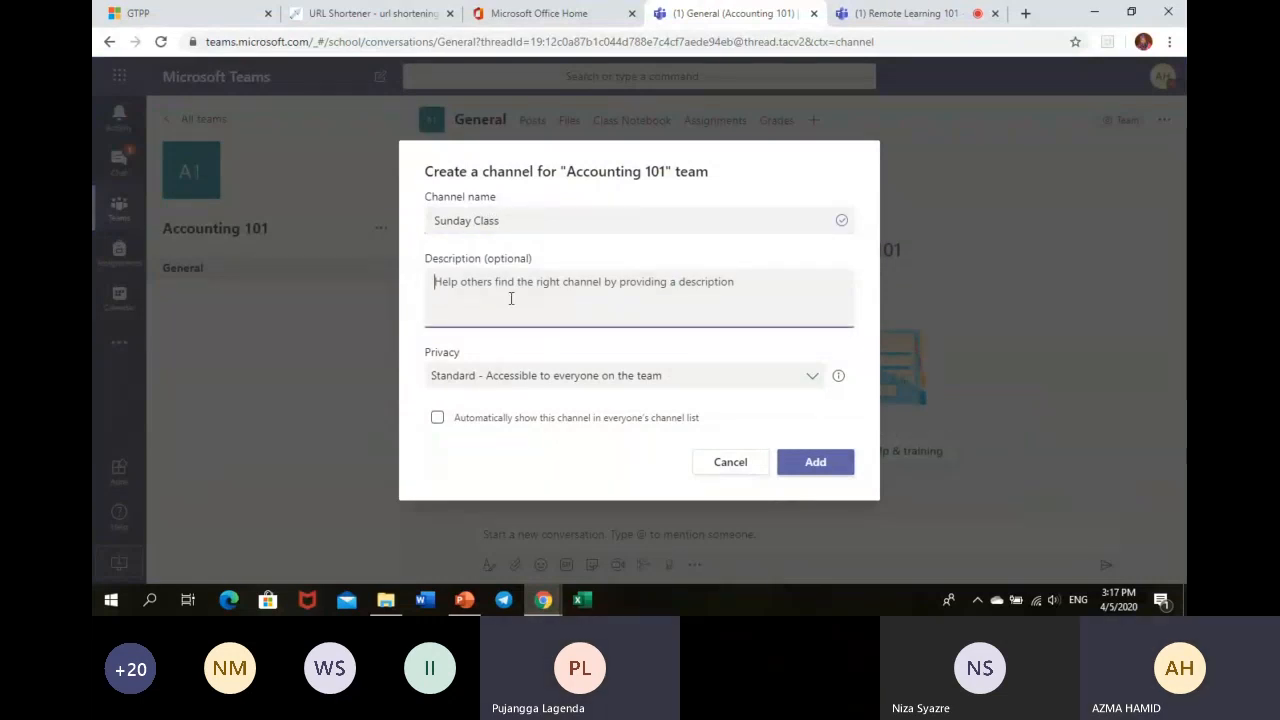
{"action": "type", "text": "40"}
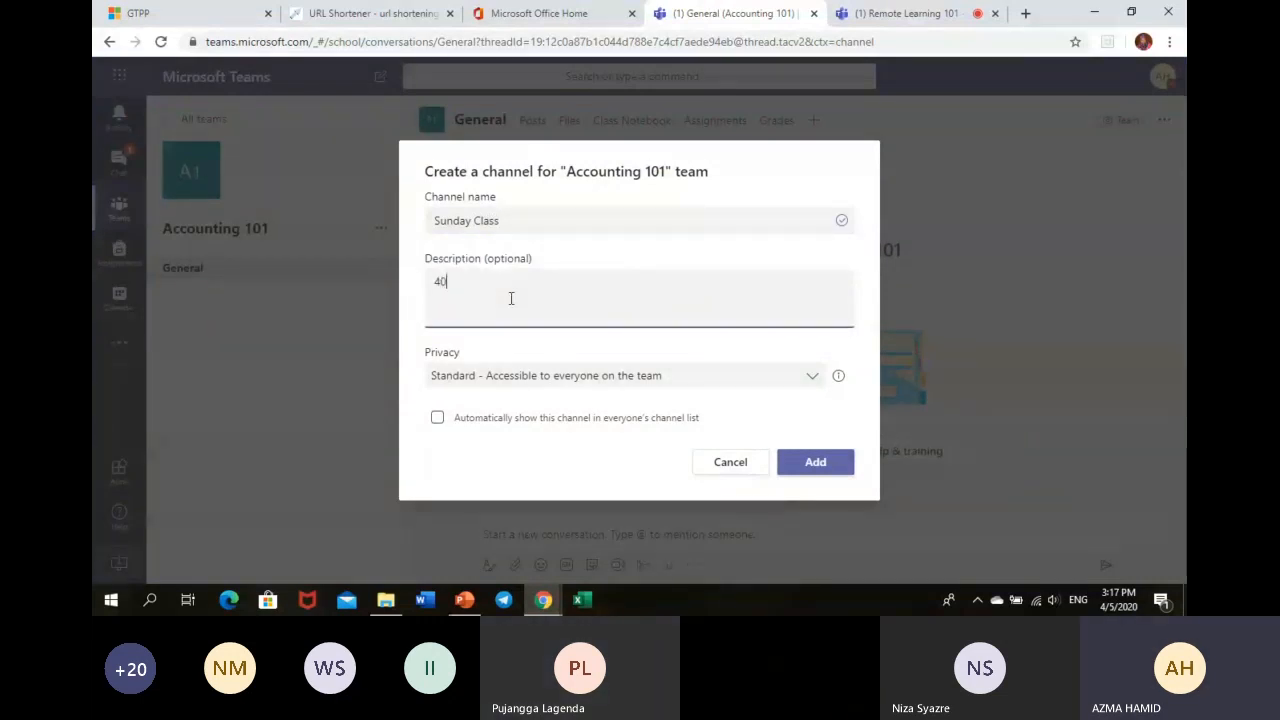
{"action": "type", "text": " students"}
{"action": "left_click", "coordinate": [808, 466]}
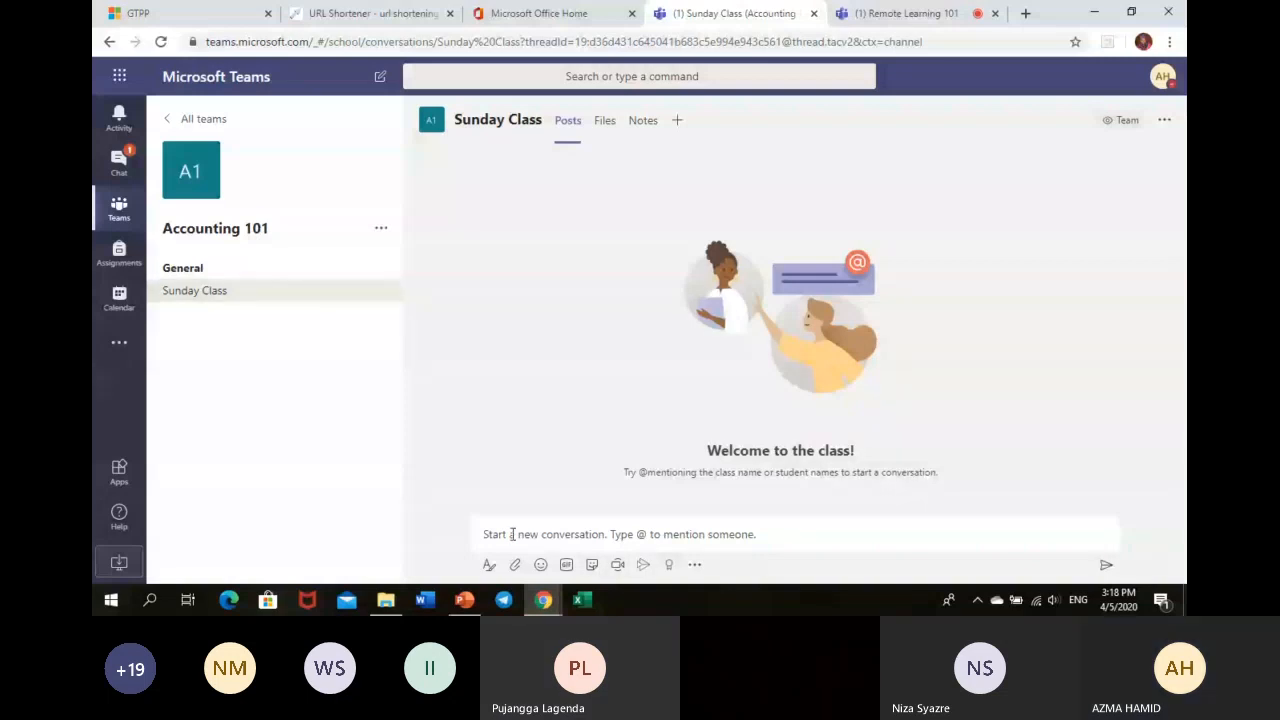
{"action": "left_click", "coordinate": [182, 267]}
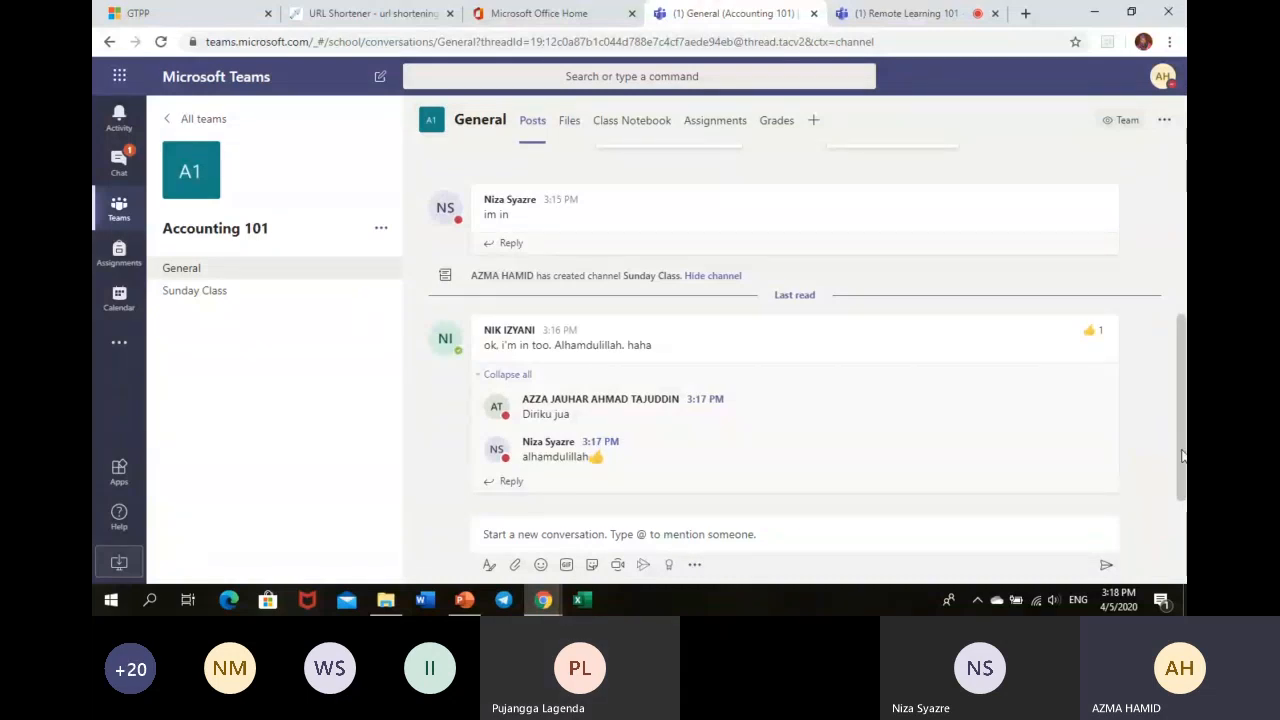
{"action": "scroll", "coordinate": [1181, 456], "scroll_direction": "up", "scroll_amount": 1}
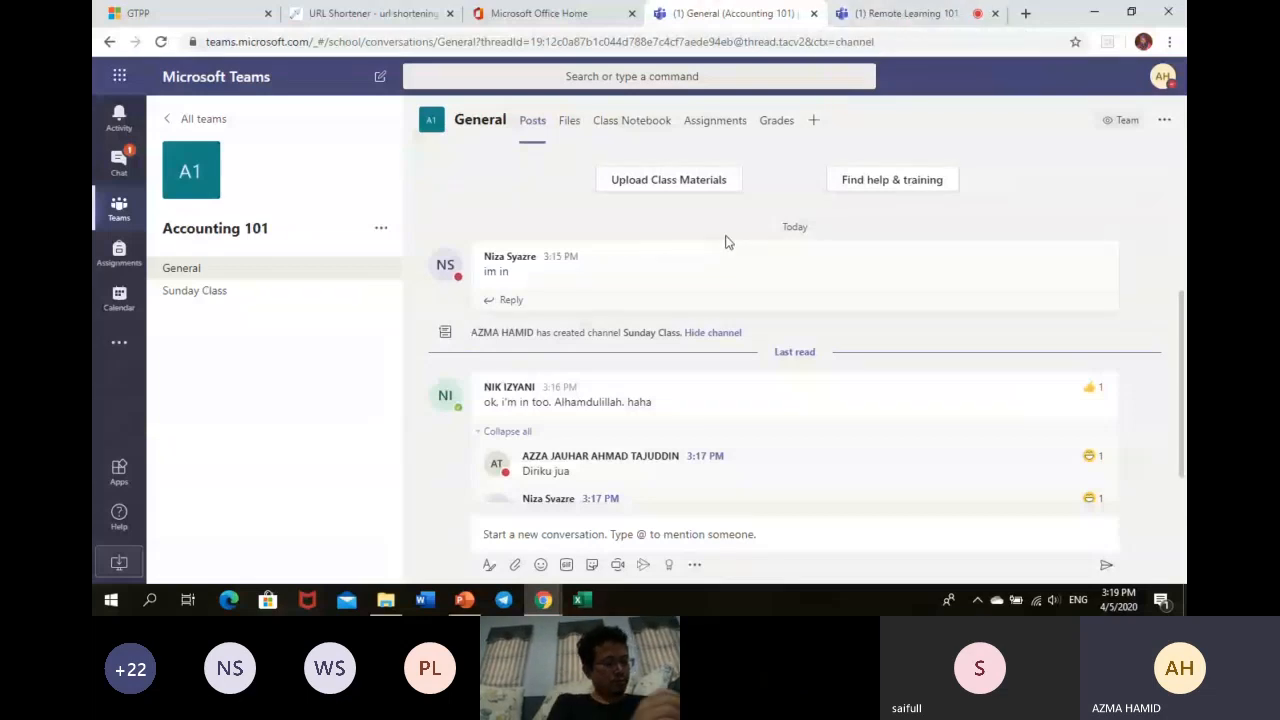
{"action": "scroll", "coordinate": [678, 364], "scroll_direction": "up", "scroll_amount": 2}
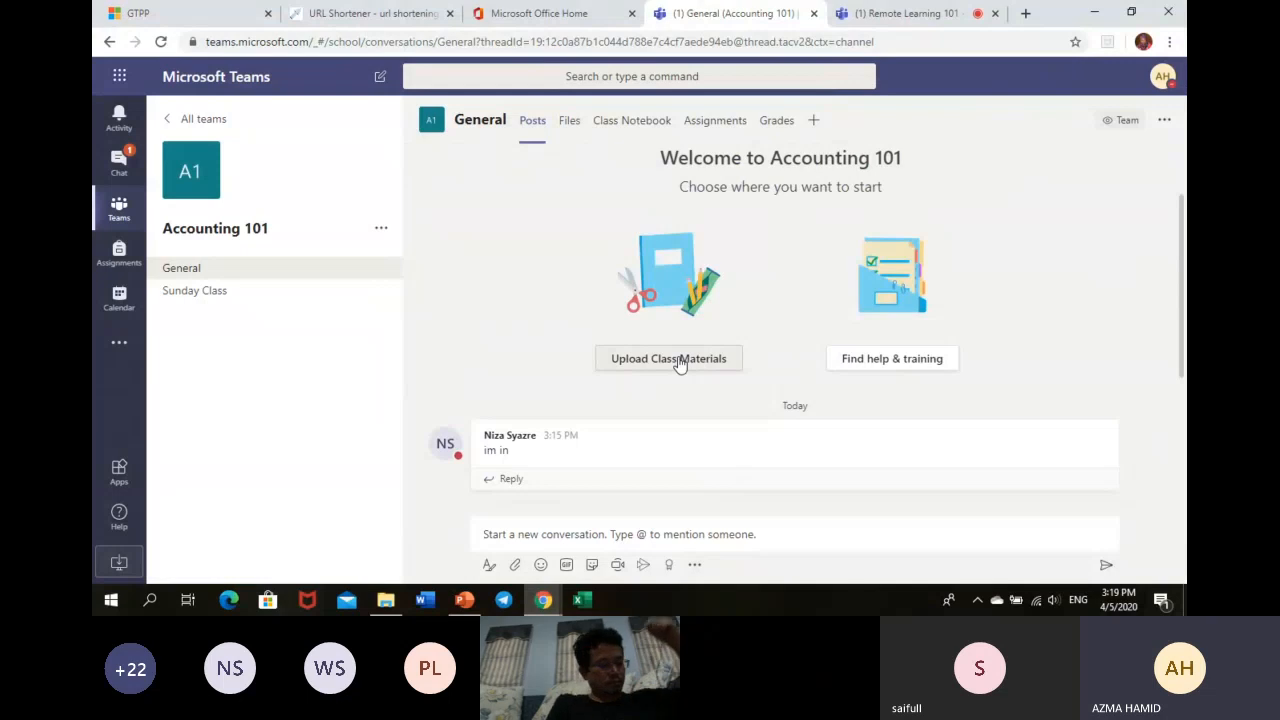
- Upload sample-photosynthesis from Desktop > RL-Notes into the General channel's Files
{"action": "left_click", "coordinate": [678, 364]}
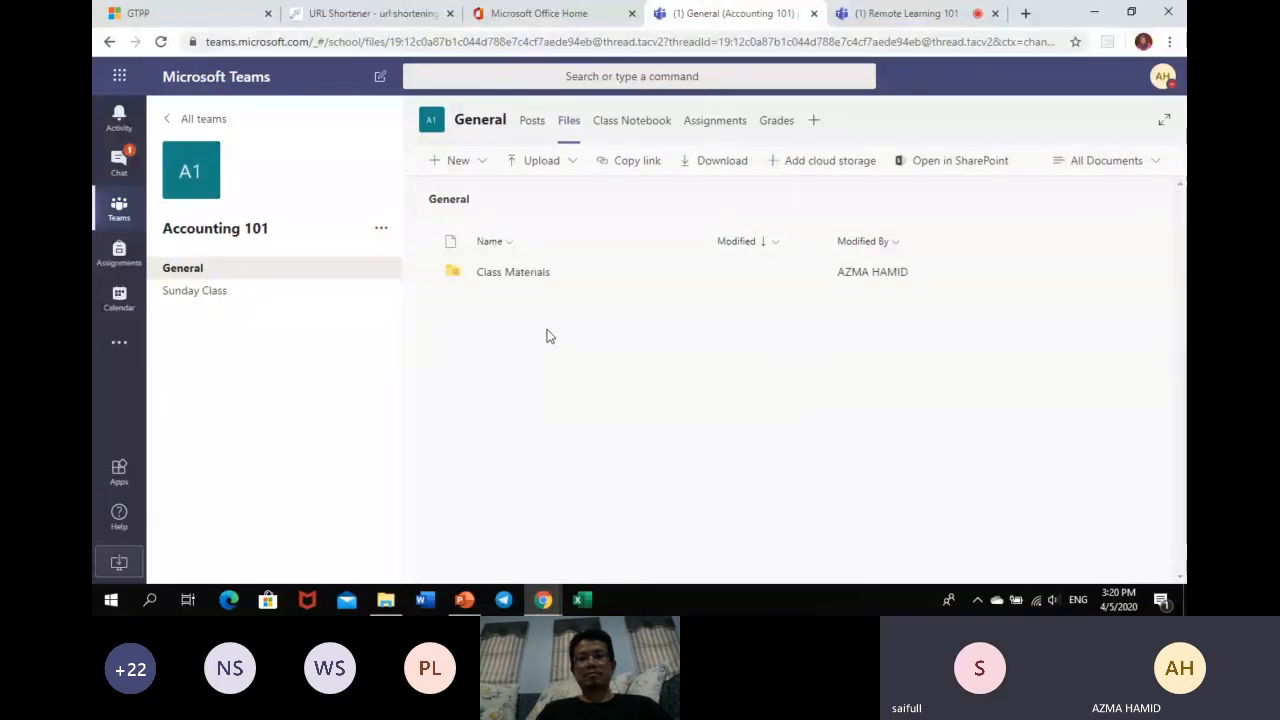
{"action": "left_click", "coordinate": [538, 170]}
{"action": "left_click", "coordinate": [534, 199]}
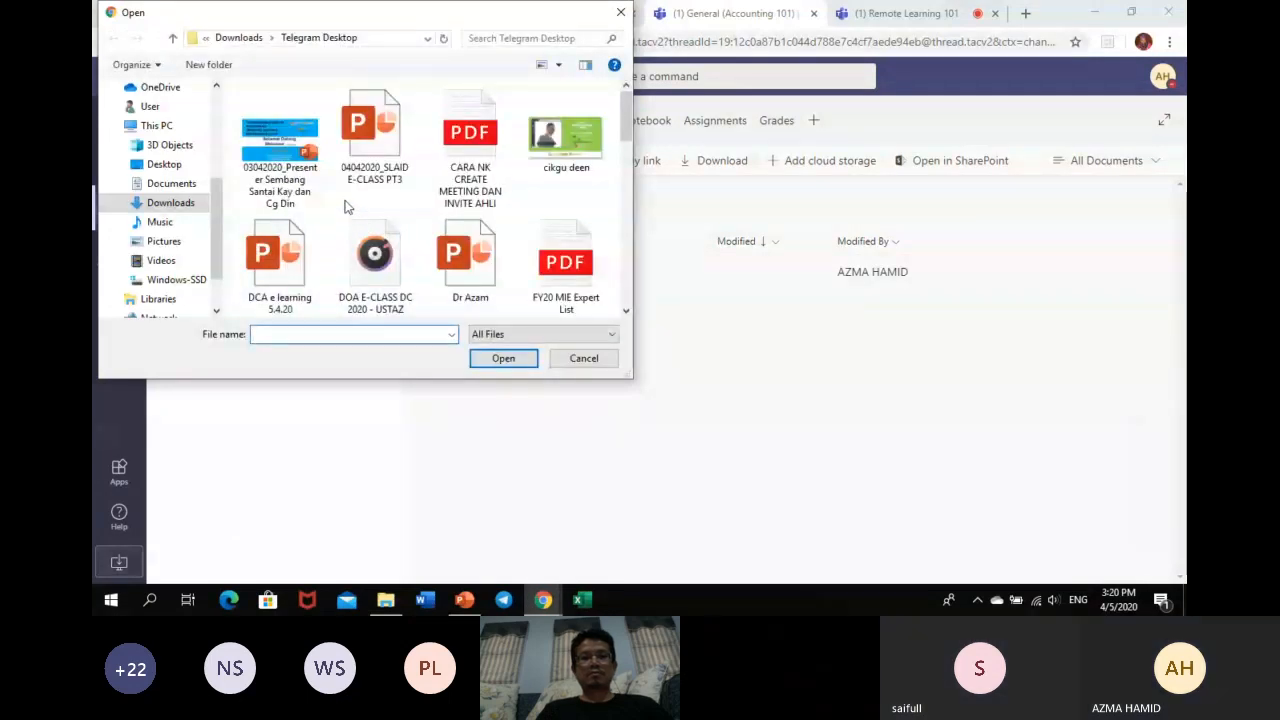
{"action": "left_click_drag", "start_coordinate": [628, 125], "coordinate": [625, 167]}
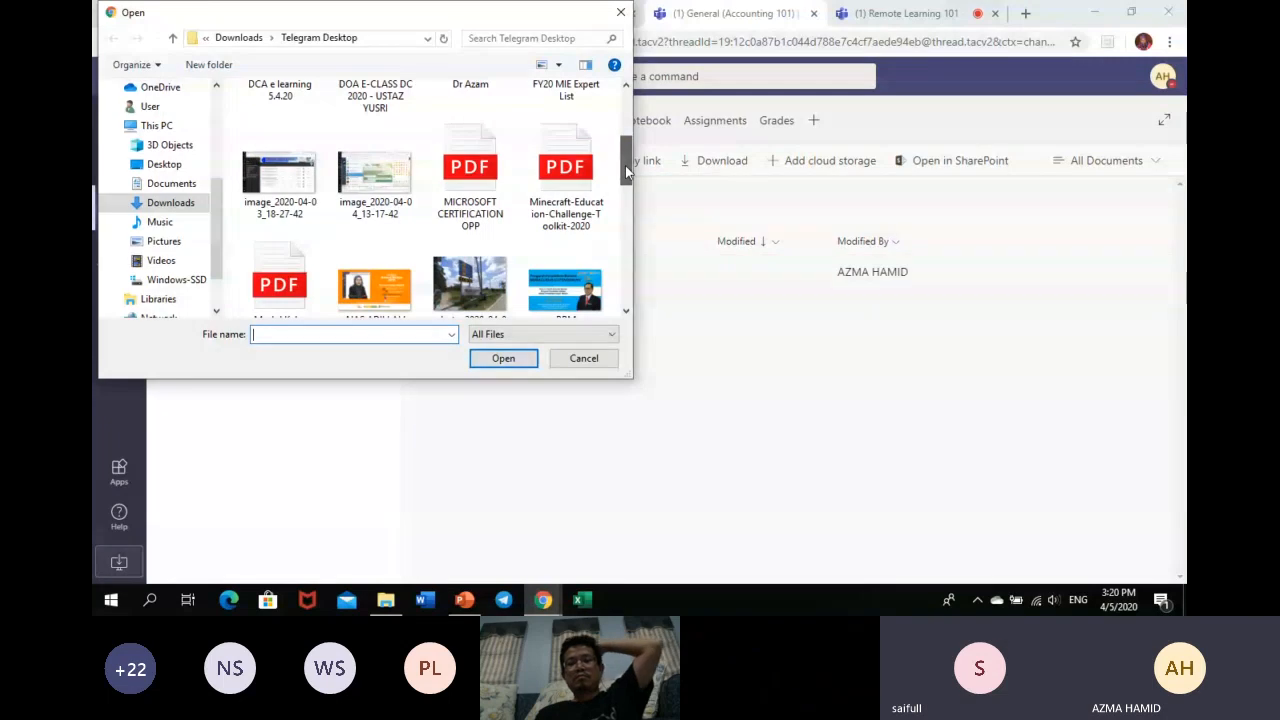
{"action": "left_click", "coordinate": [155, 165]}
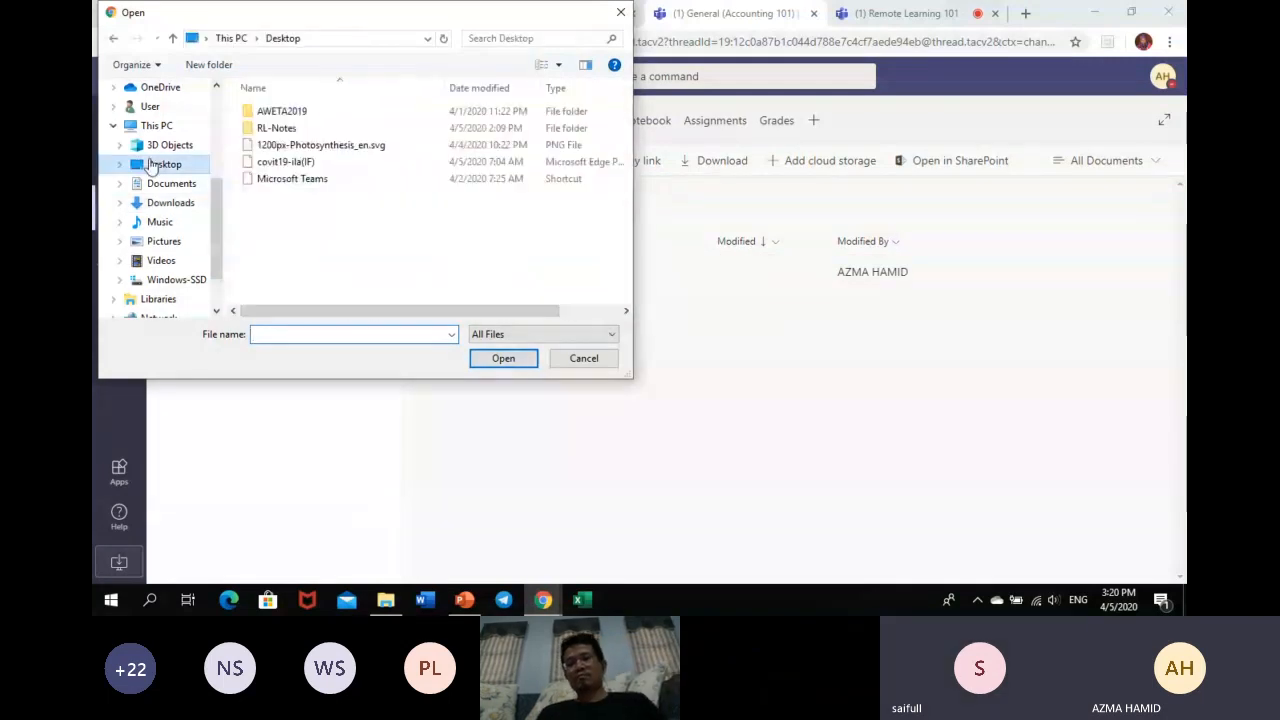
{"action": "double_click", "coordinate": [321, 135]}
{"action": "left_click_drag", "start_coordinate": [621, 140], "coordinate": [621, 242]}
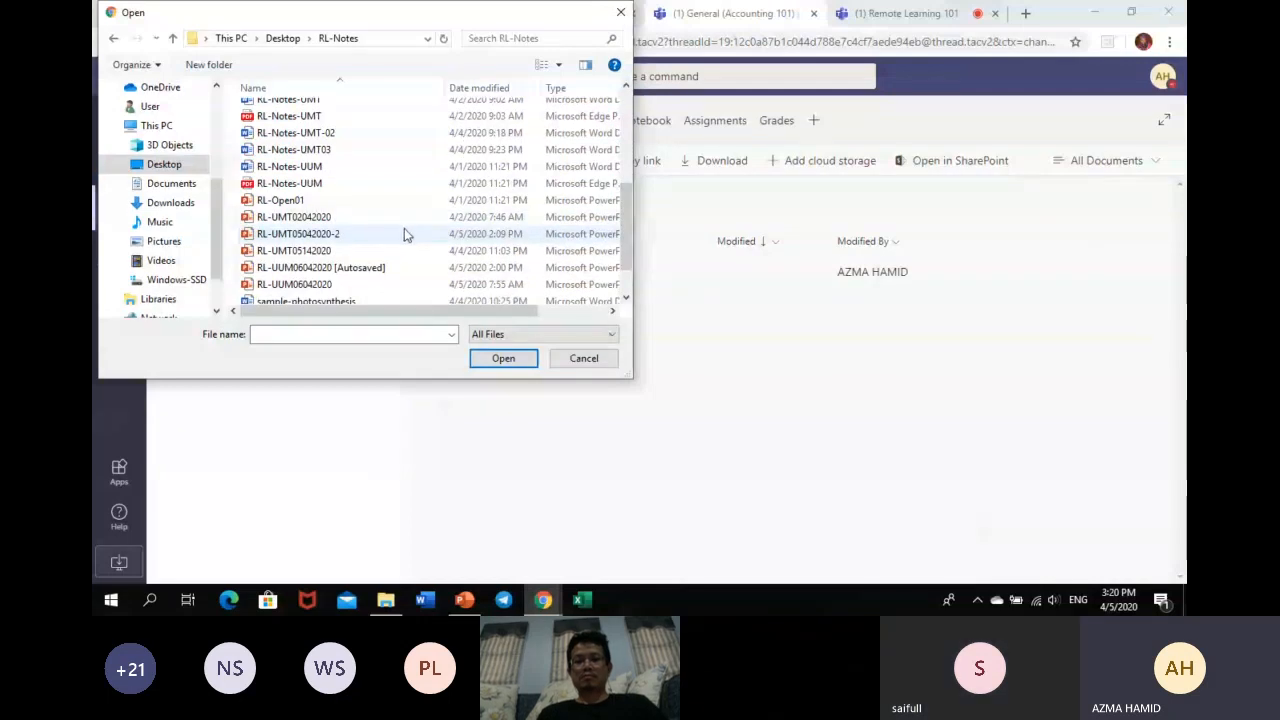
{"action": "left_click_drag", "start_coordinate": [626, 265], "coordinate": [626, 285]}
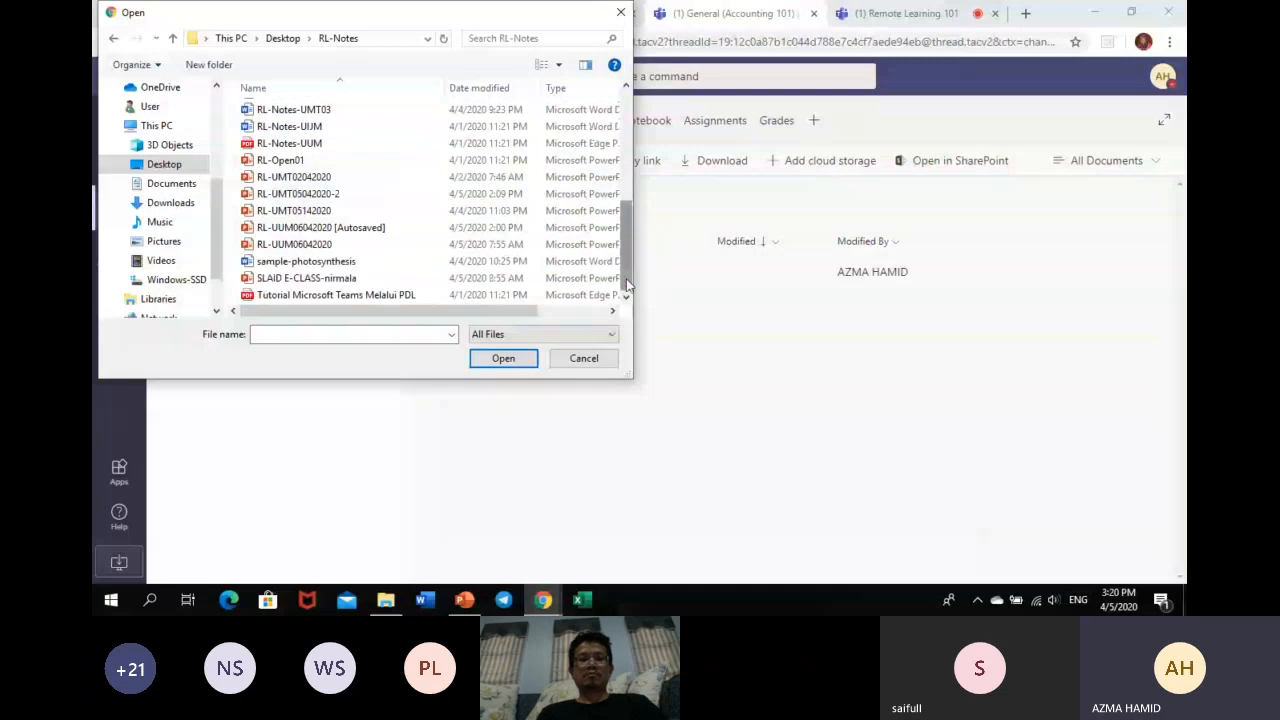
{"action": "left_click", "coordinate": [384, 262]}
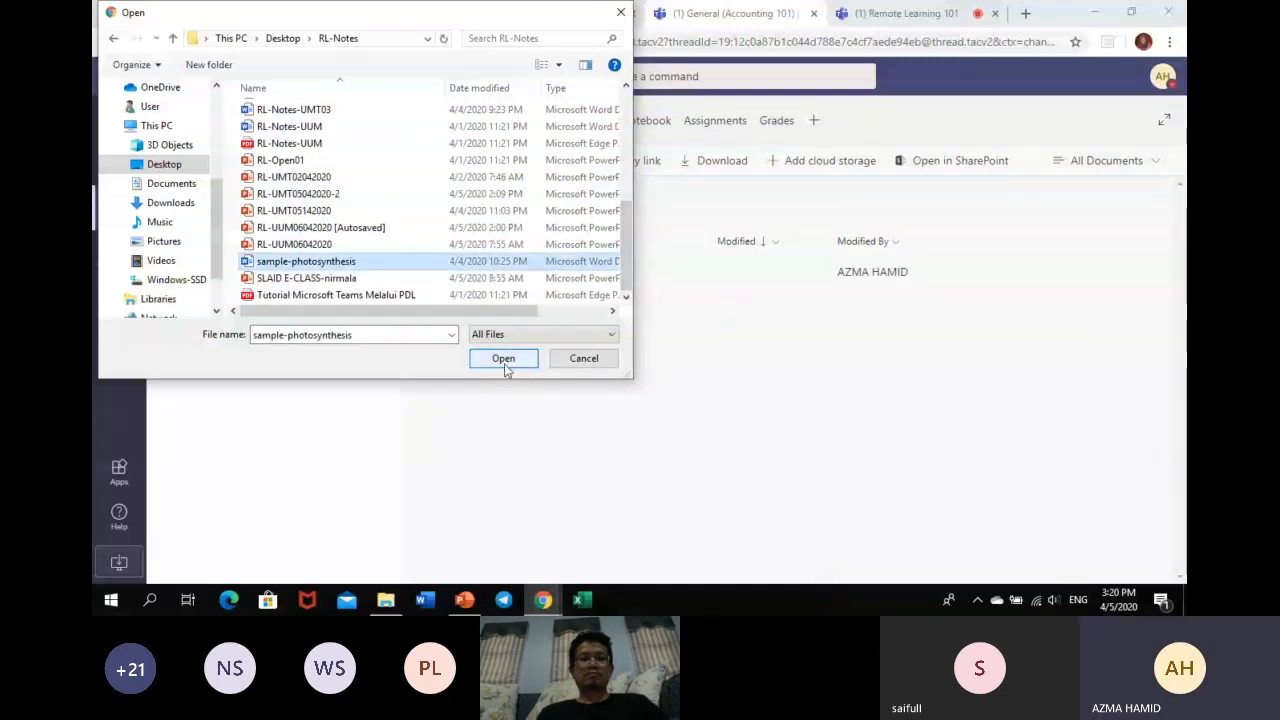
{"action": "left_click", "coordinate": [504, 360]}
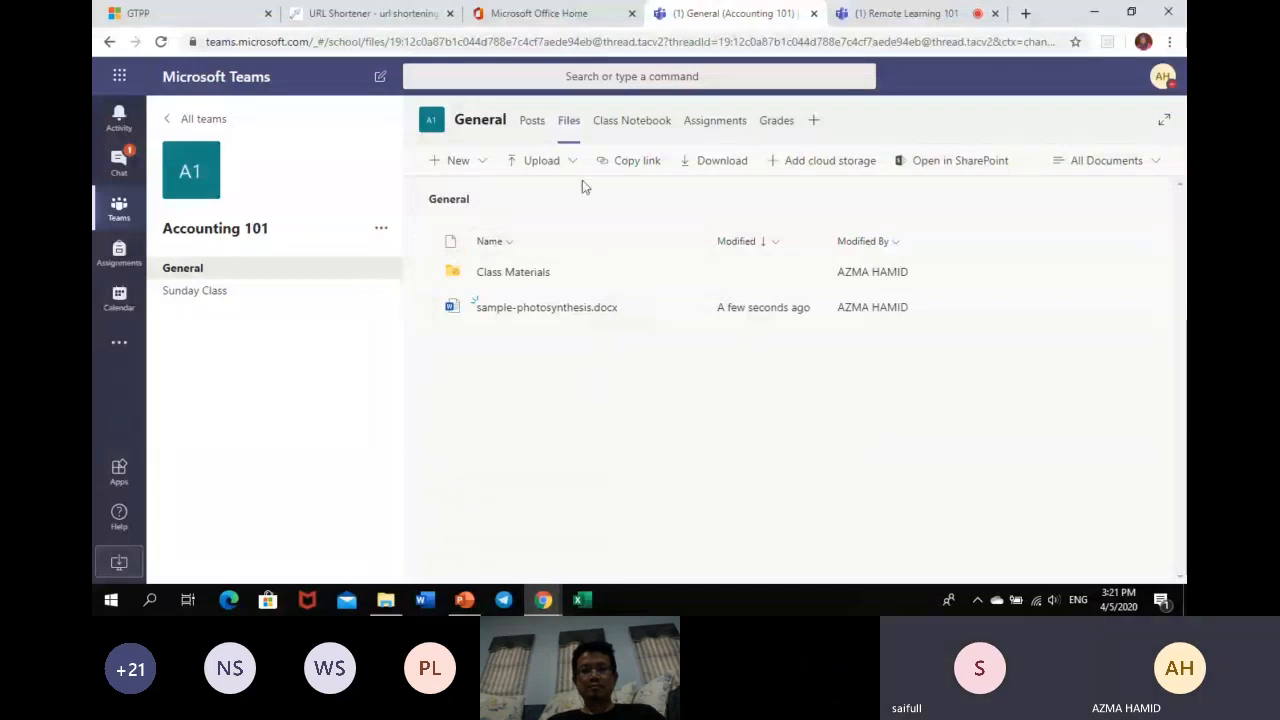
- Switch from the channel Files back to the General channel Posts
{"action": "left_click", "coordinate": [532, 124]}
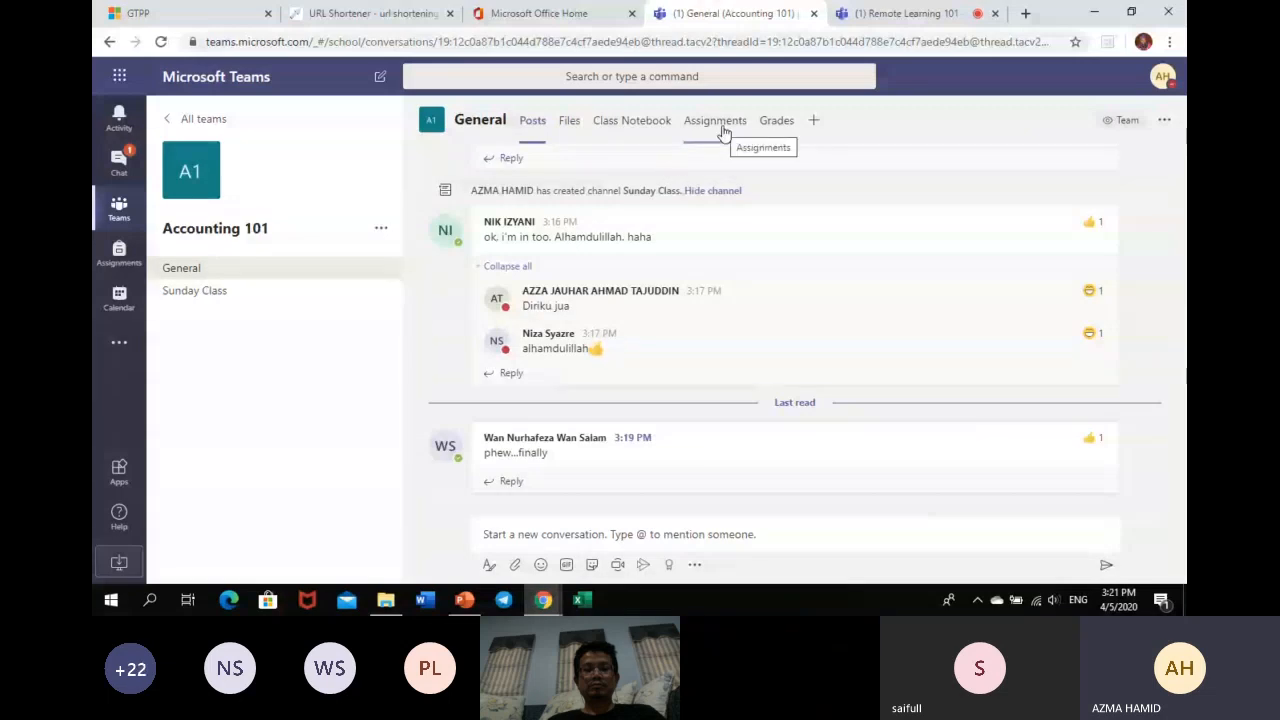
- In Assignments, choose the Accounting 101 class and create a new assignment
{"action": "left_click", "coordinate": [119, 255]}
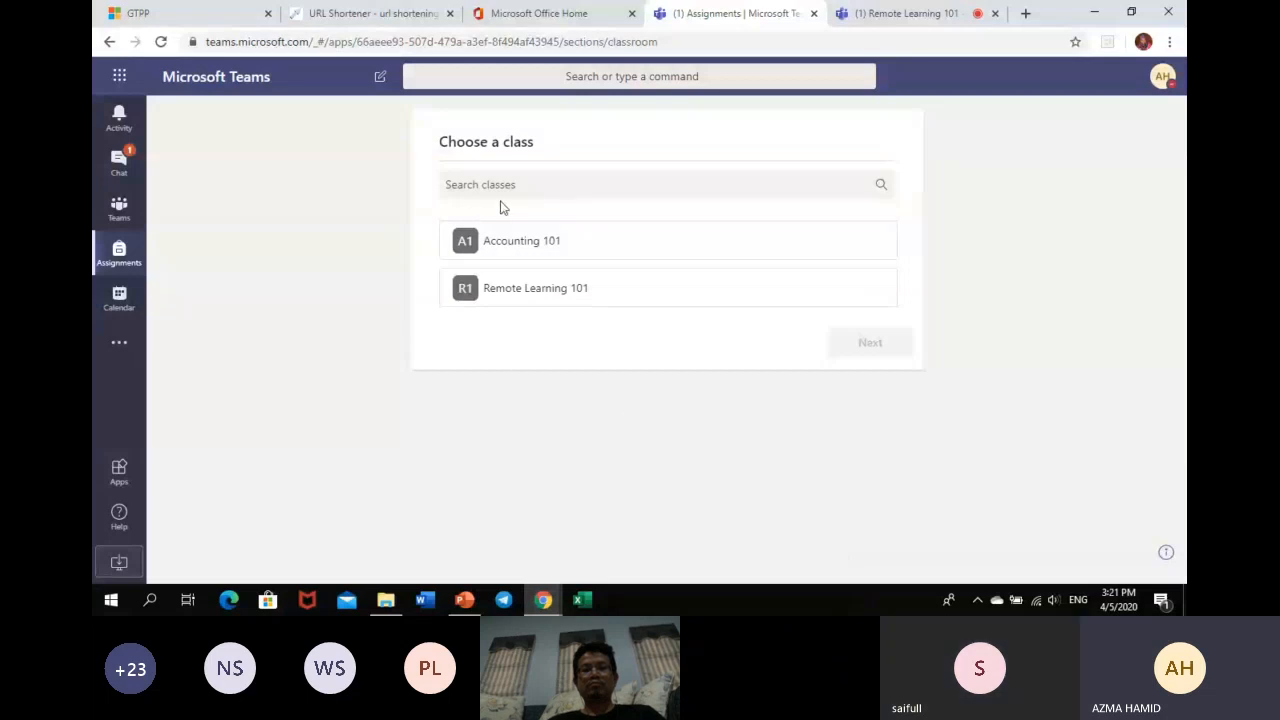
{"action": "left_click", "coordinate": [508, 240]}
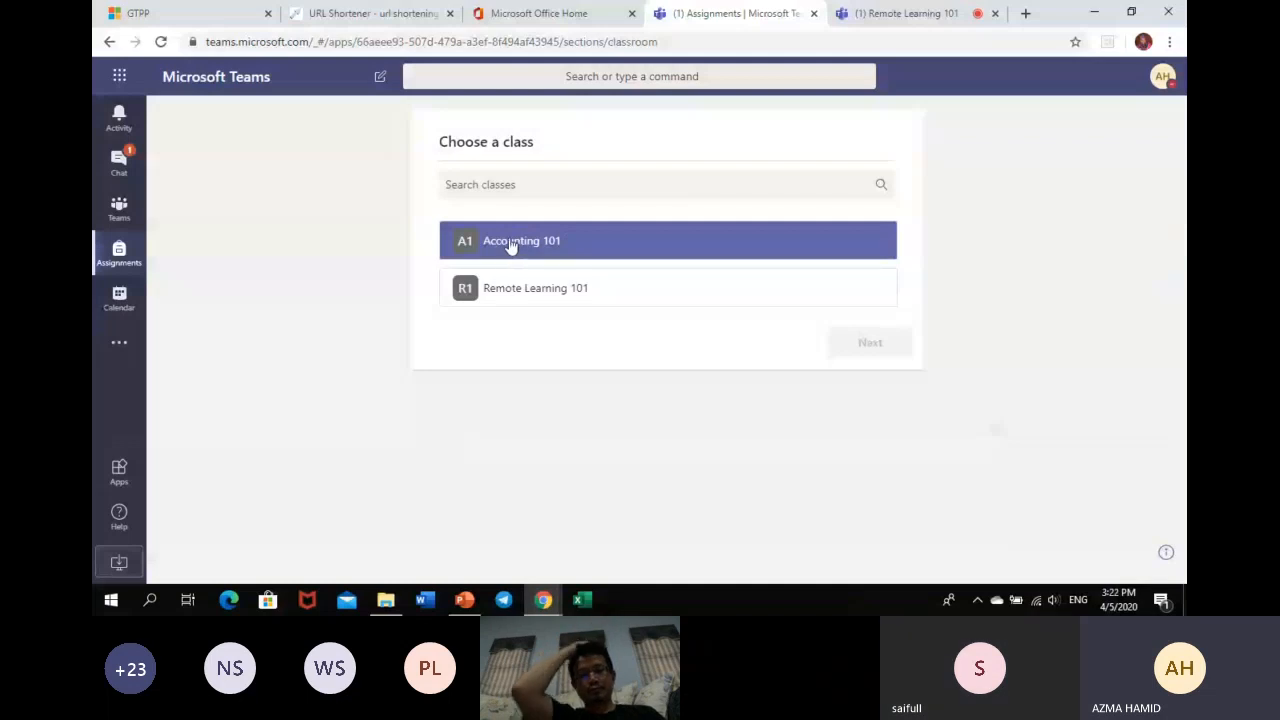
{"action": "left_click", "coordinate": [512, 243]}
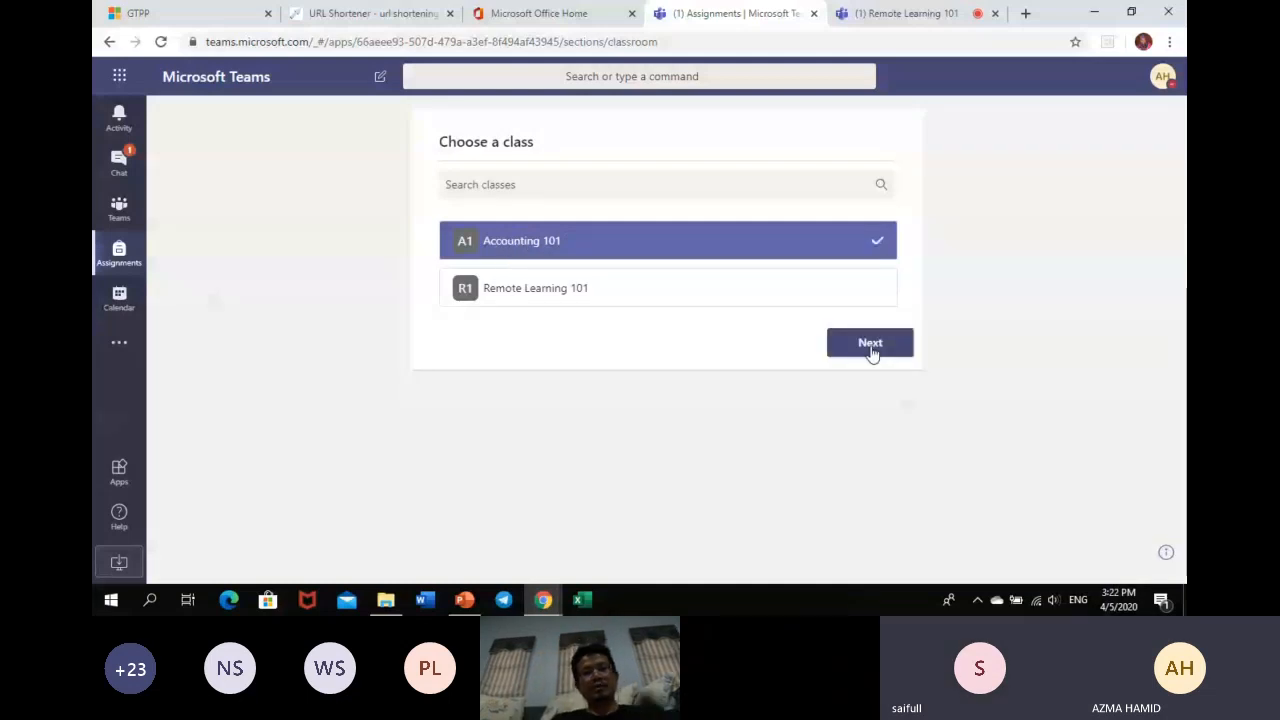
{"action": "left_click", "coordinate": [870, 343]}
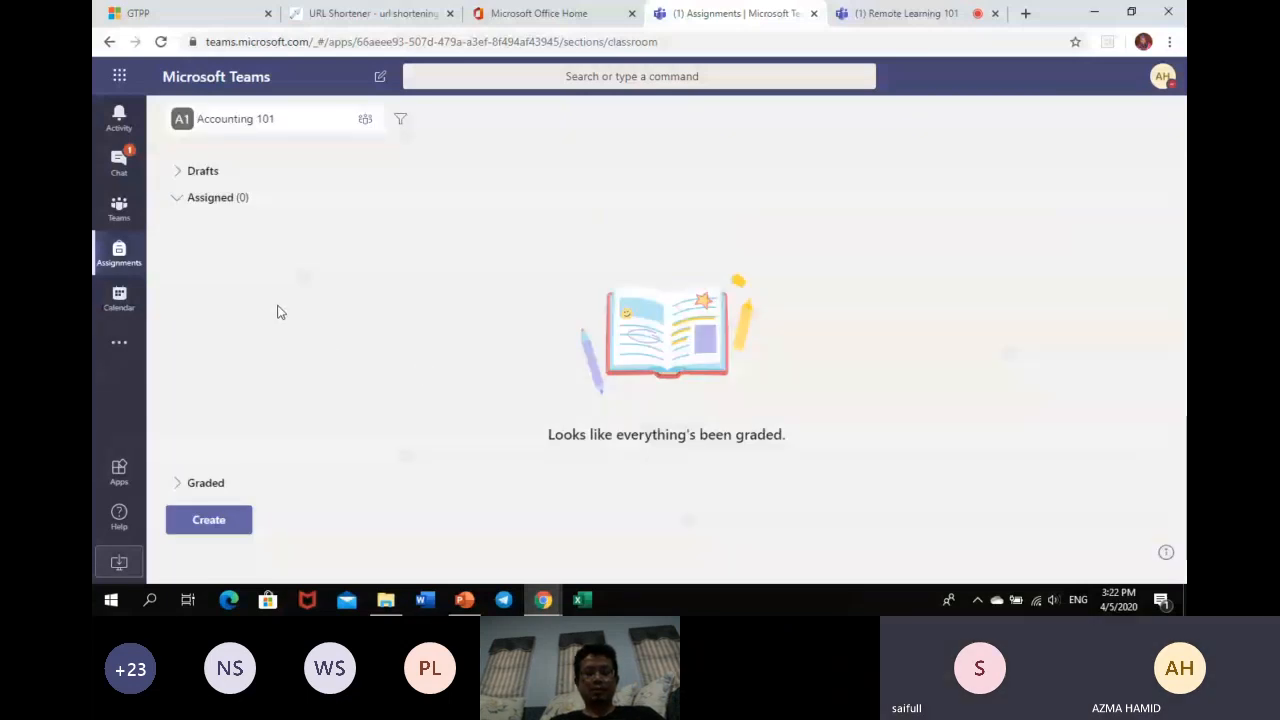
{"action": "left_click", "coordinate": [209, 519]}
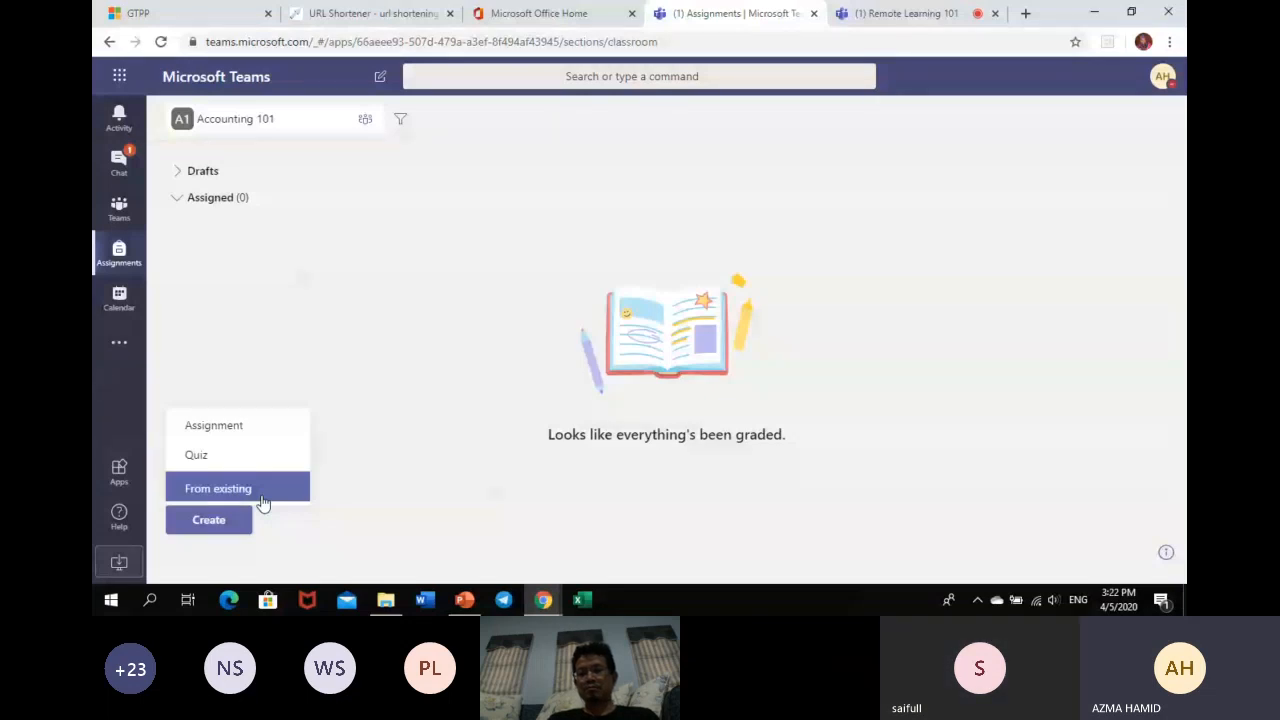
{"action": "left_click", "coordinate": [239, 430]}
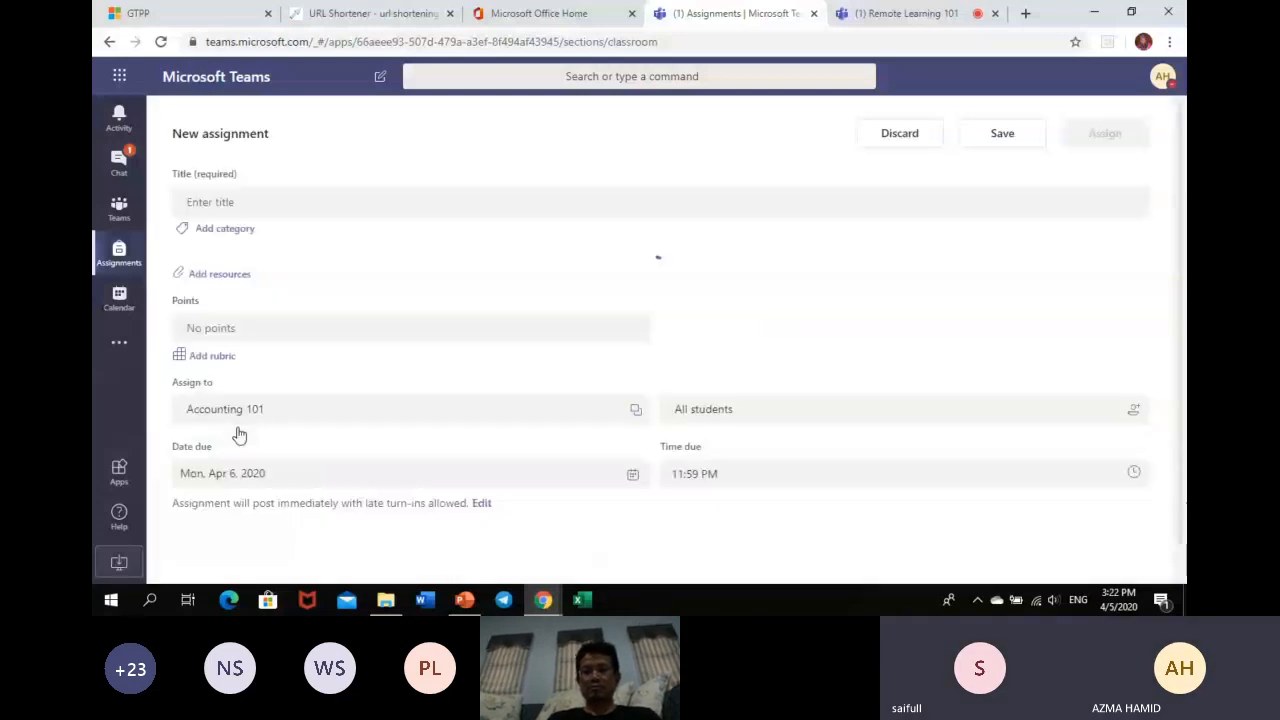
- Title the assignment 'Introduction to Accounting System'
{"action": "left_click", "coordinate": [298, 206]}
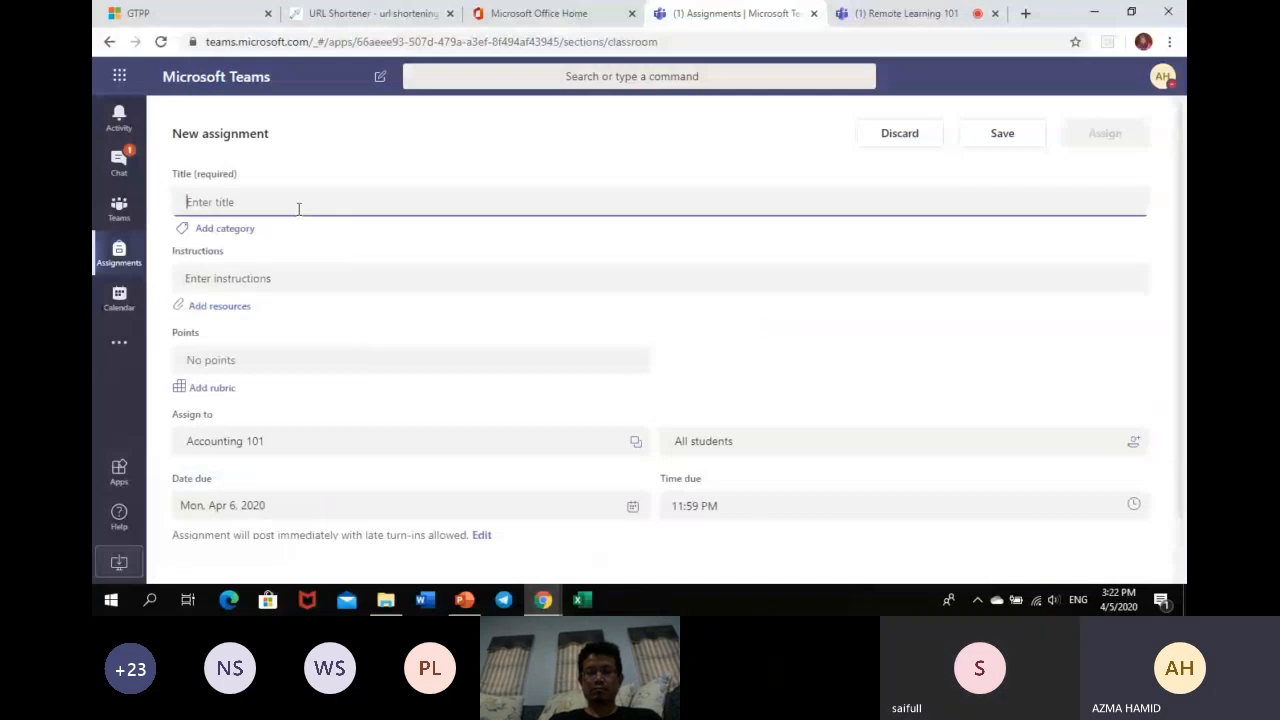
{"action": "type", "text": "Intro"}
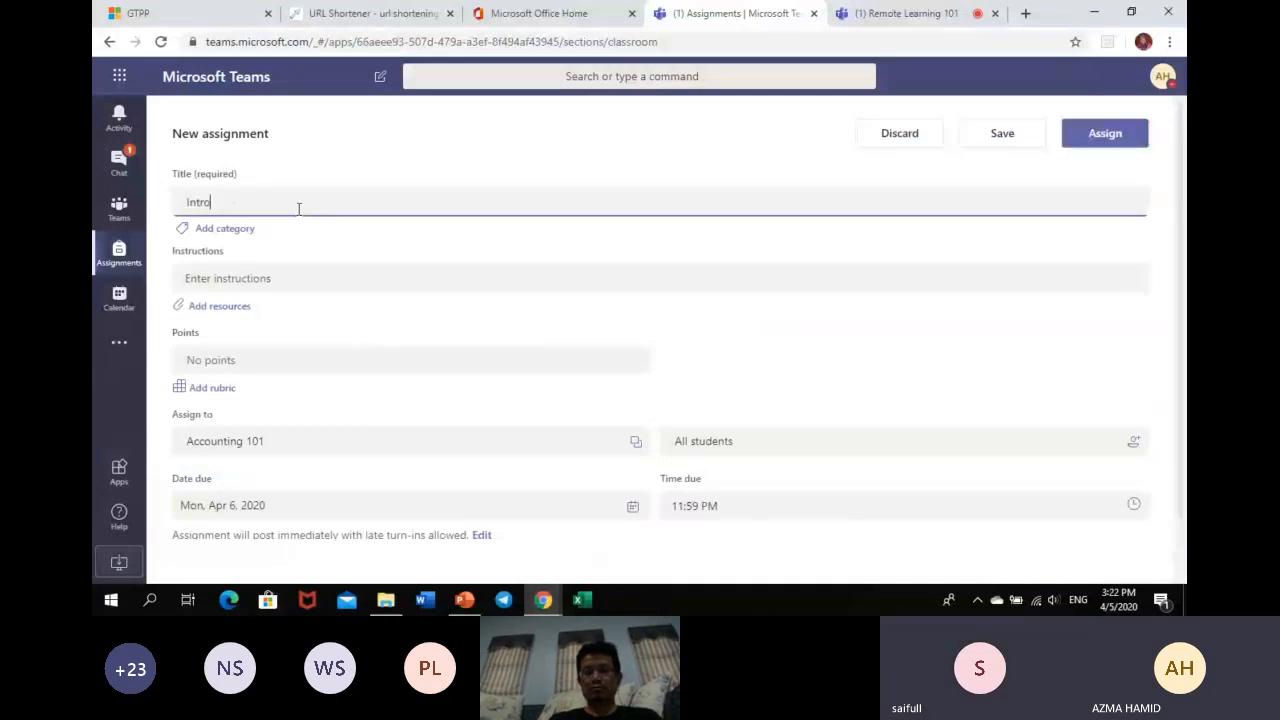
{"action": "type", "text": "ductuio"}
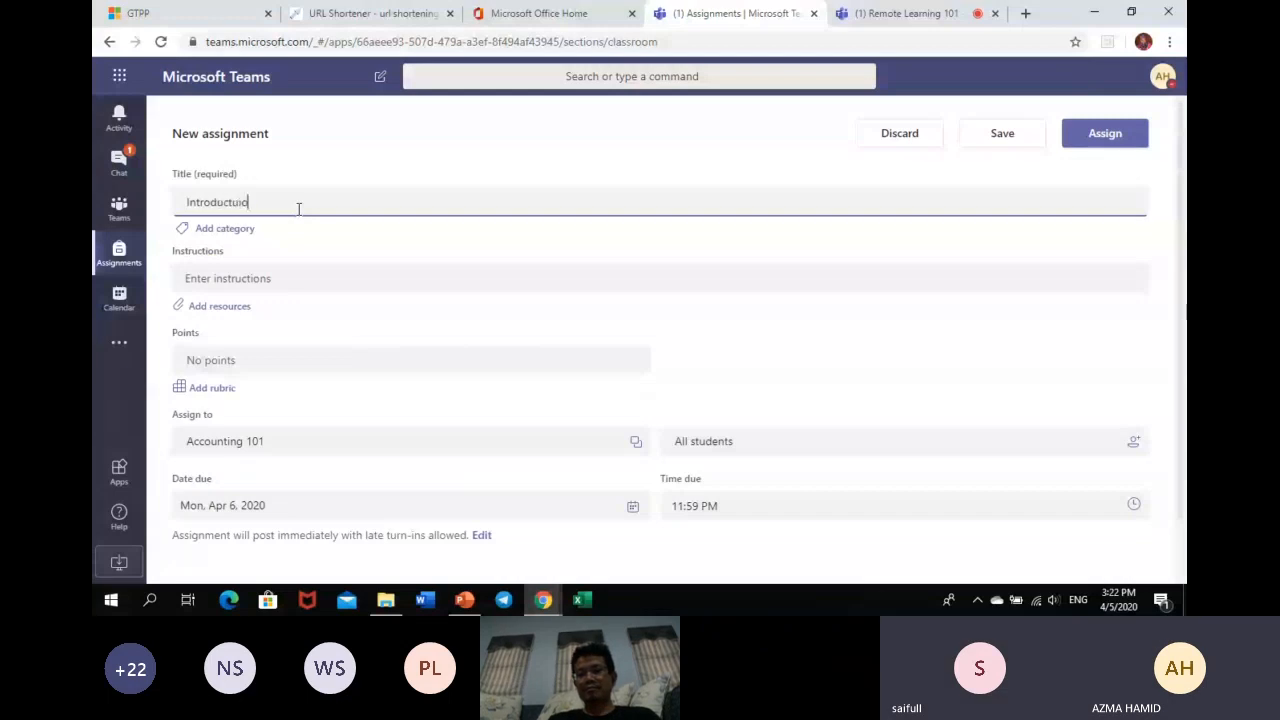
{"action": "key", "text": "BackSpace"}
{"action": "key", "text": "BackSpace"}
{"action": "key", "text": "BackSpace"}
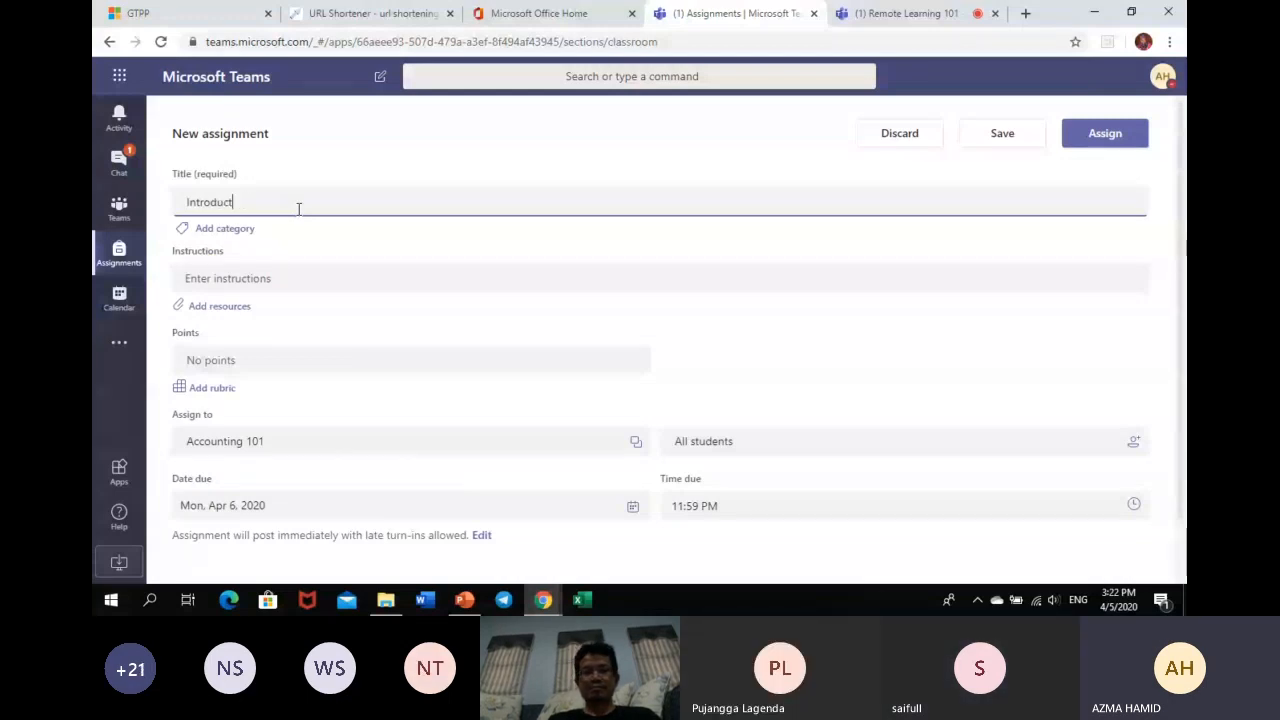
{"action": "type", "text": "ion to Acc"}
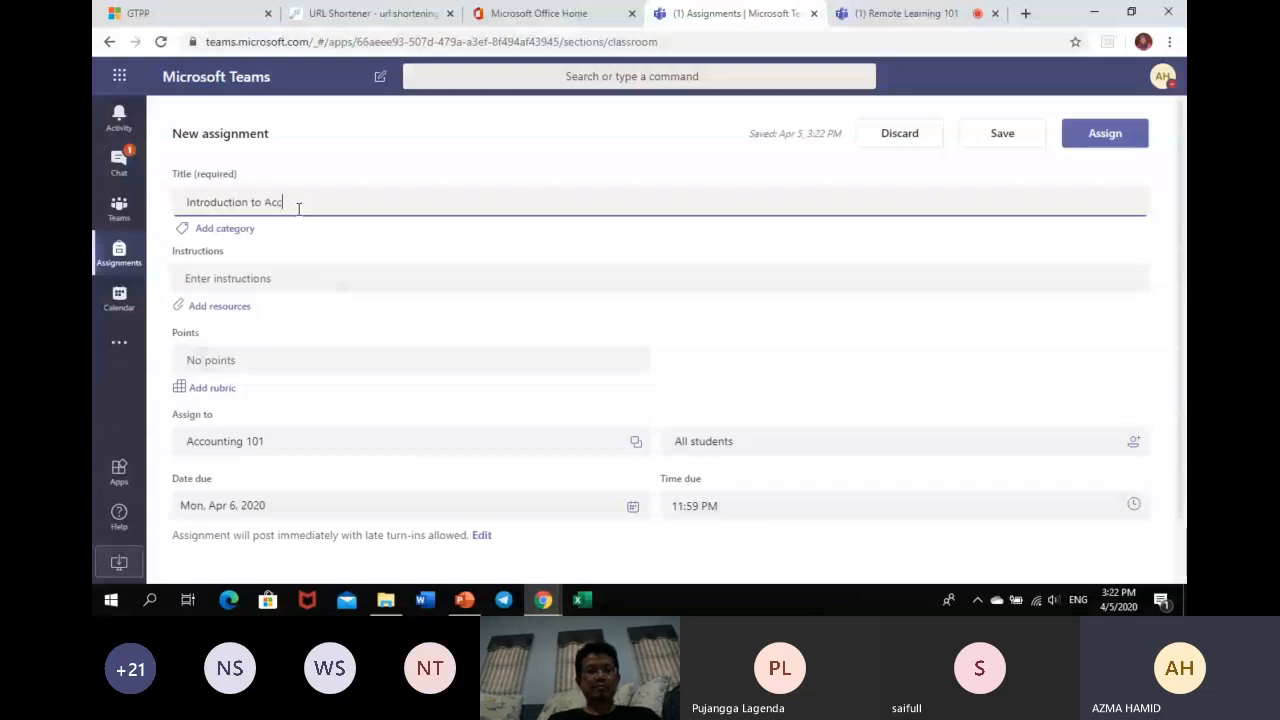
{"action": "type", "text": "ounting Syst"}
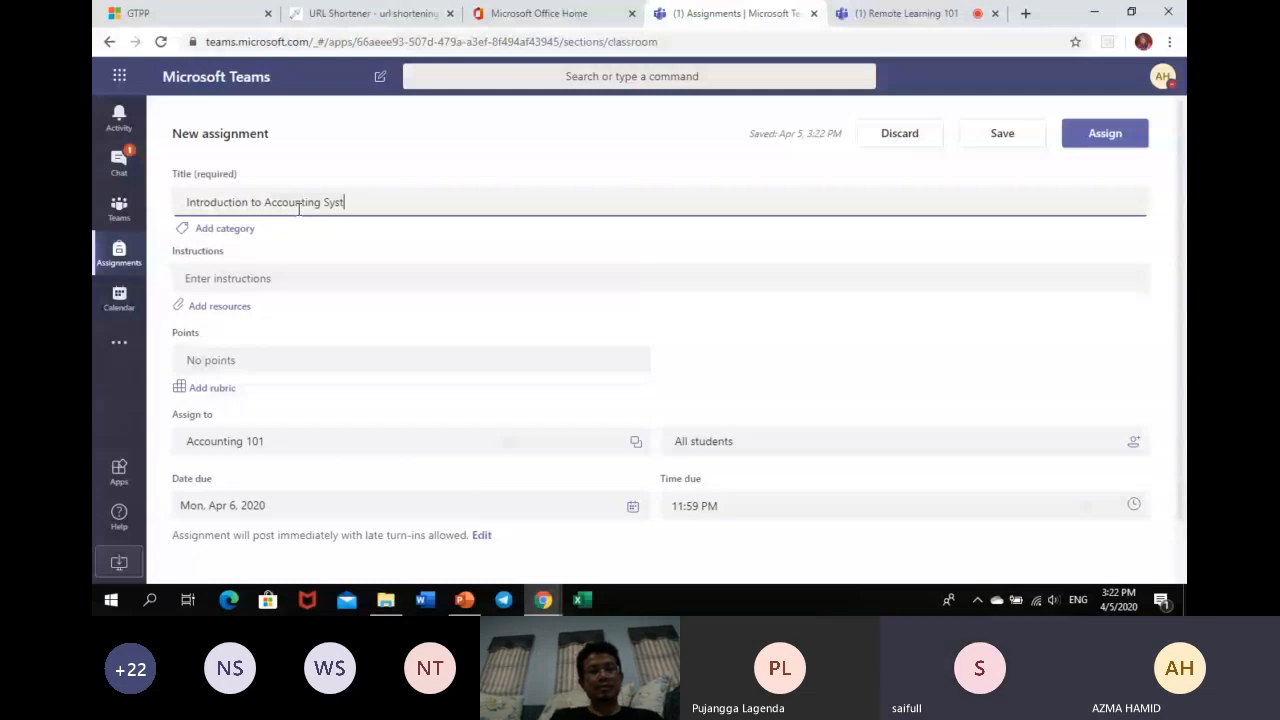
{"action": "type", "text": "em"}
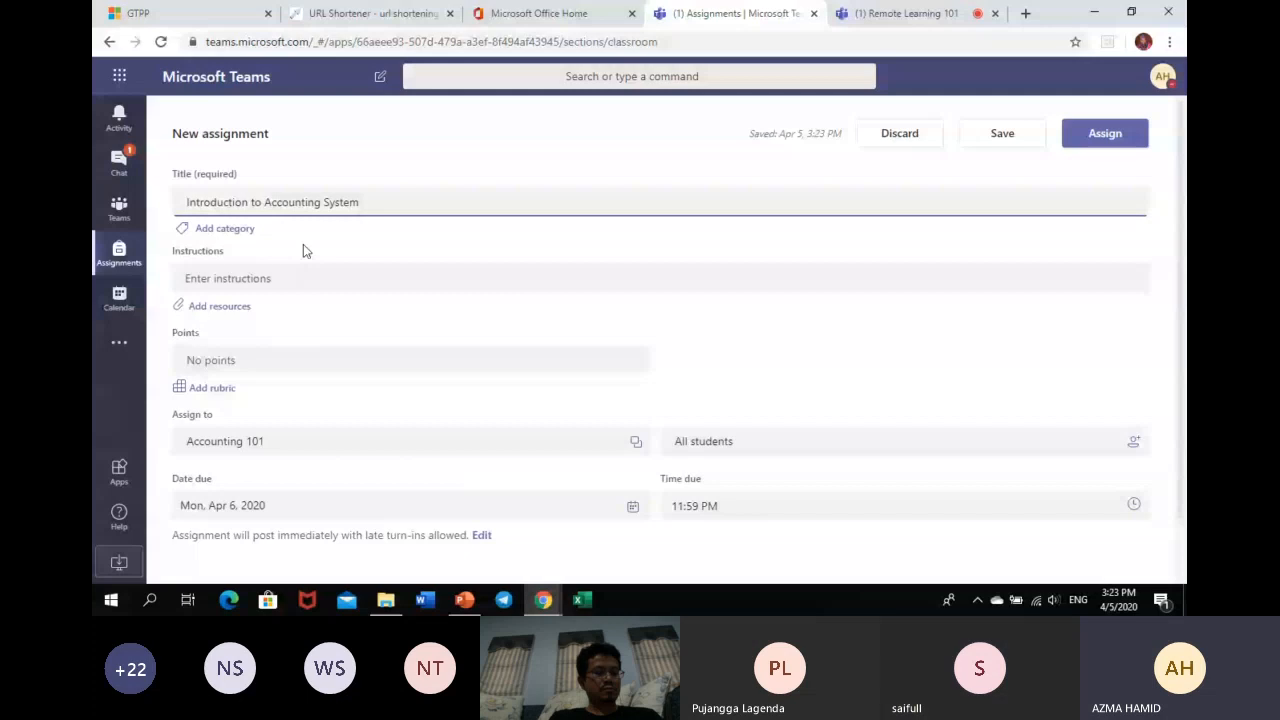
- Enter the instructions 'Write a page summary of chapter 6 in your text book'
{"action": "left_click", "coordinate": [267, 278]}
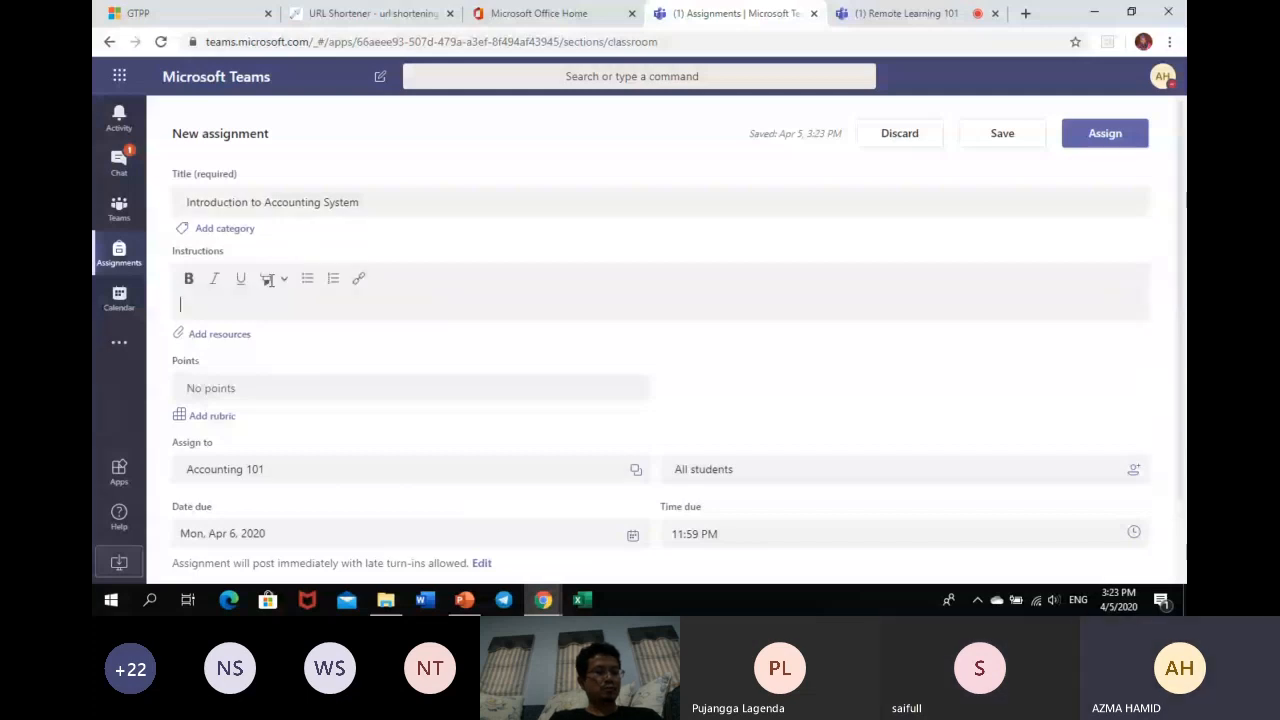
{"action": "type", "text": "What"}
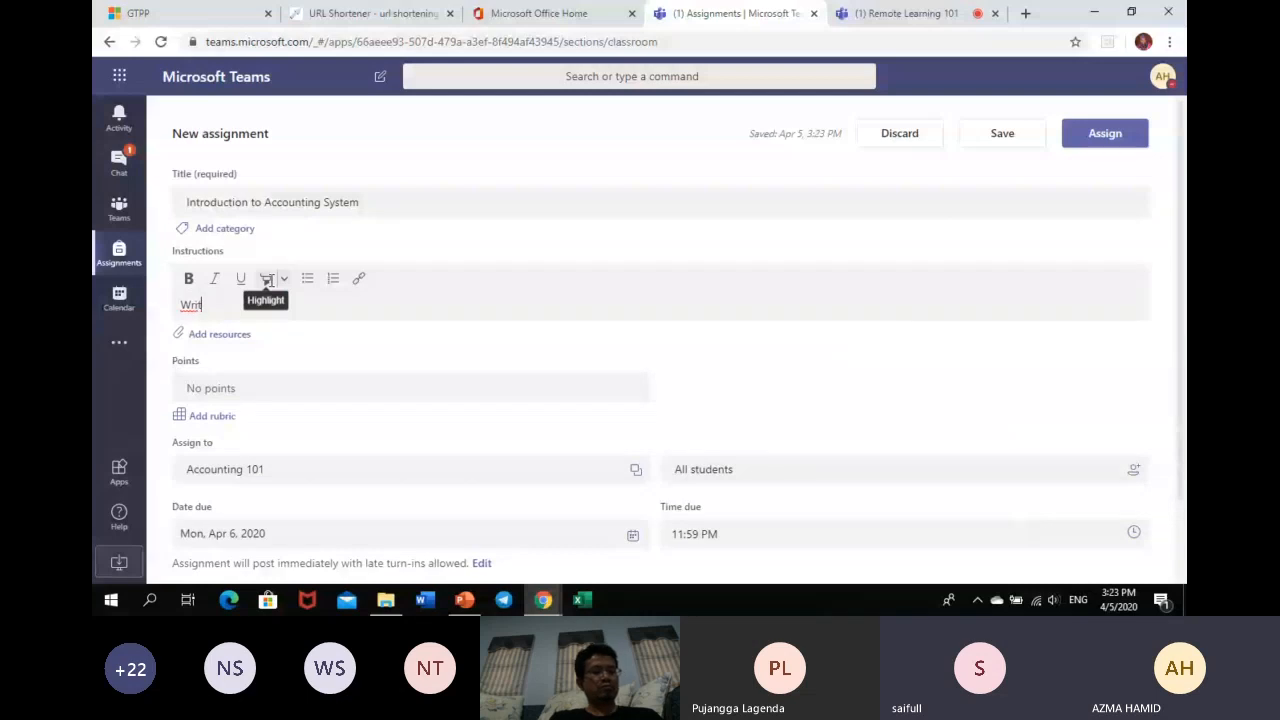
{"action": "type", "text": "e a pa"}
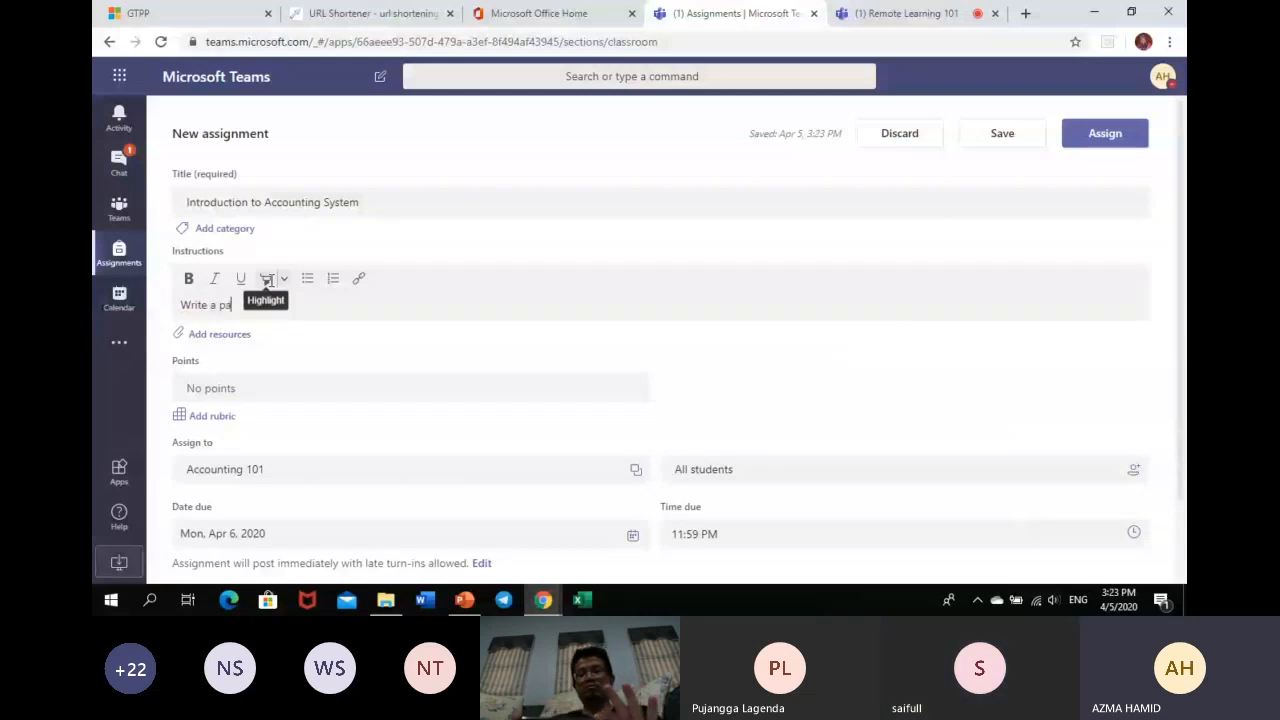
{"action": "type", "text": "ge summary"}
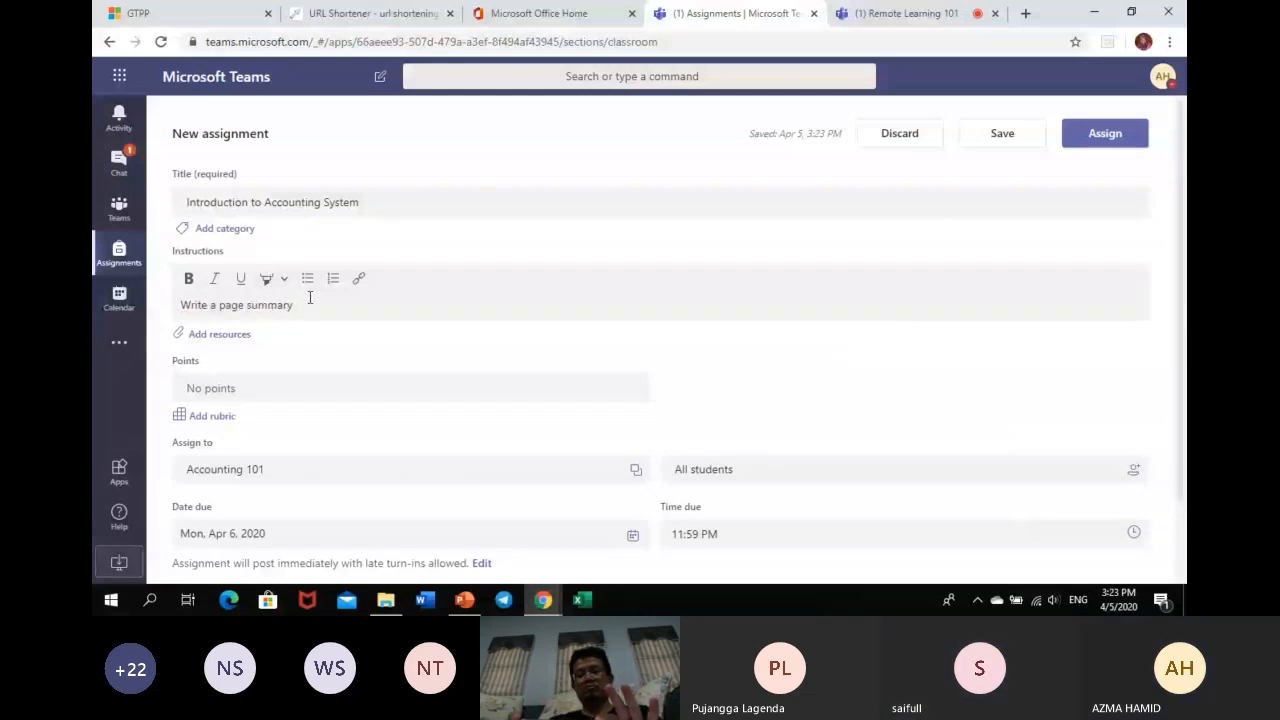
{"action": "type", "text": " of s"}
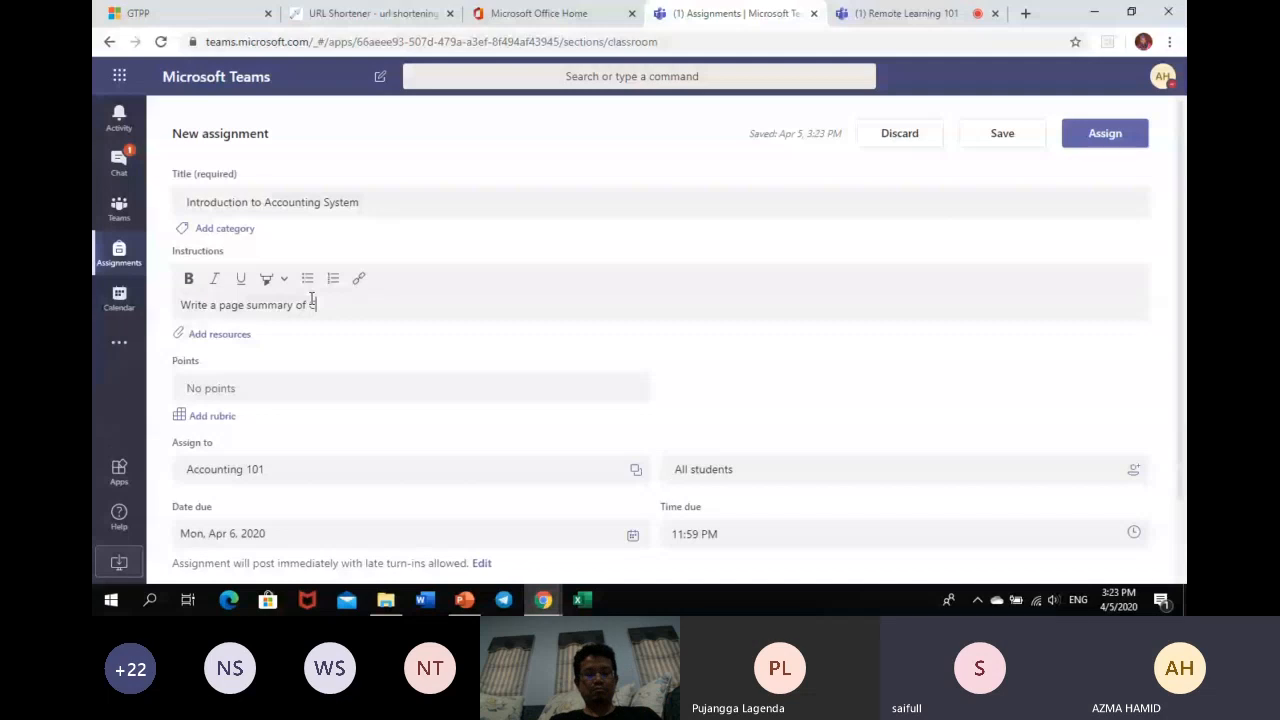
{"action": "type", "text": "hapter 6 in your text"}
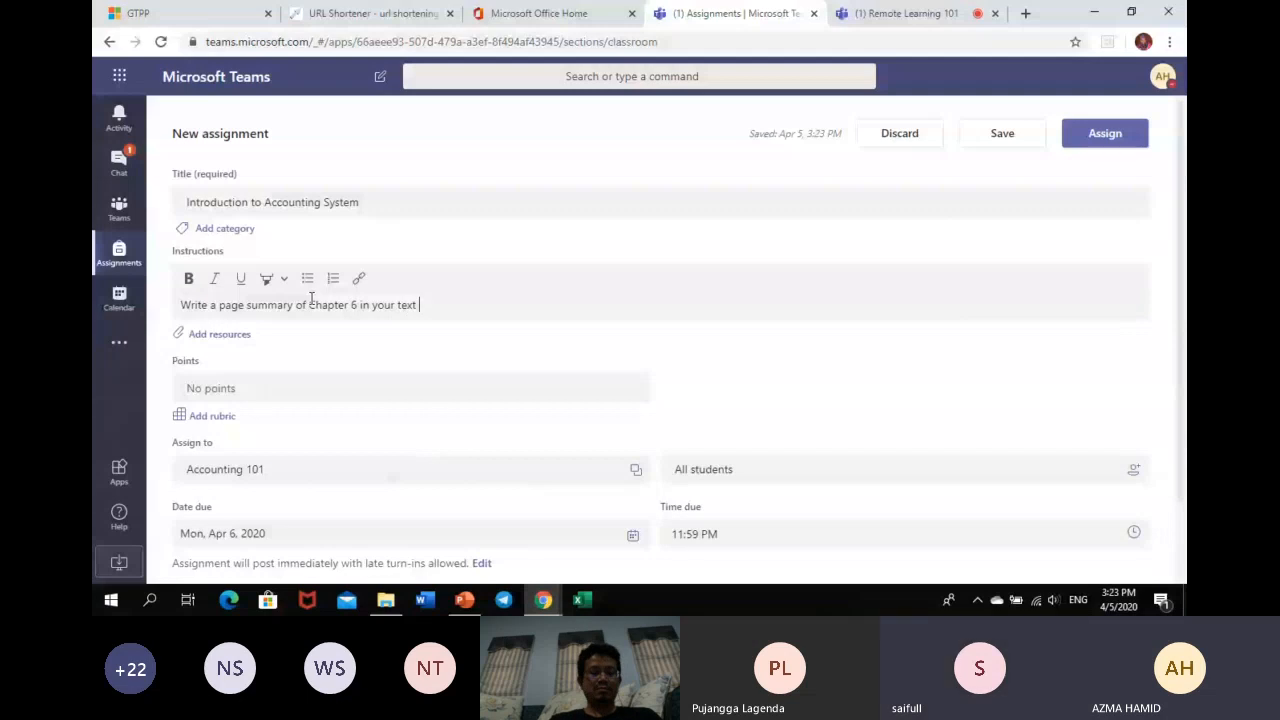
{"action": "type", "text": " book"}
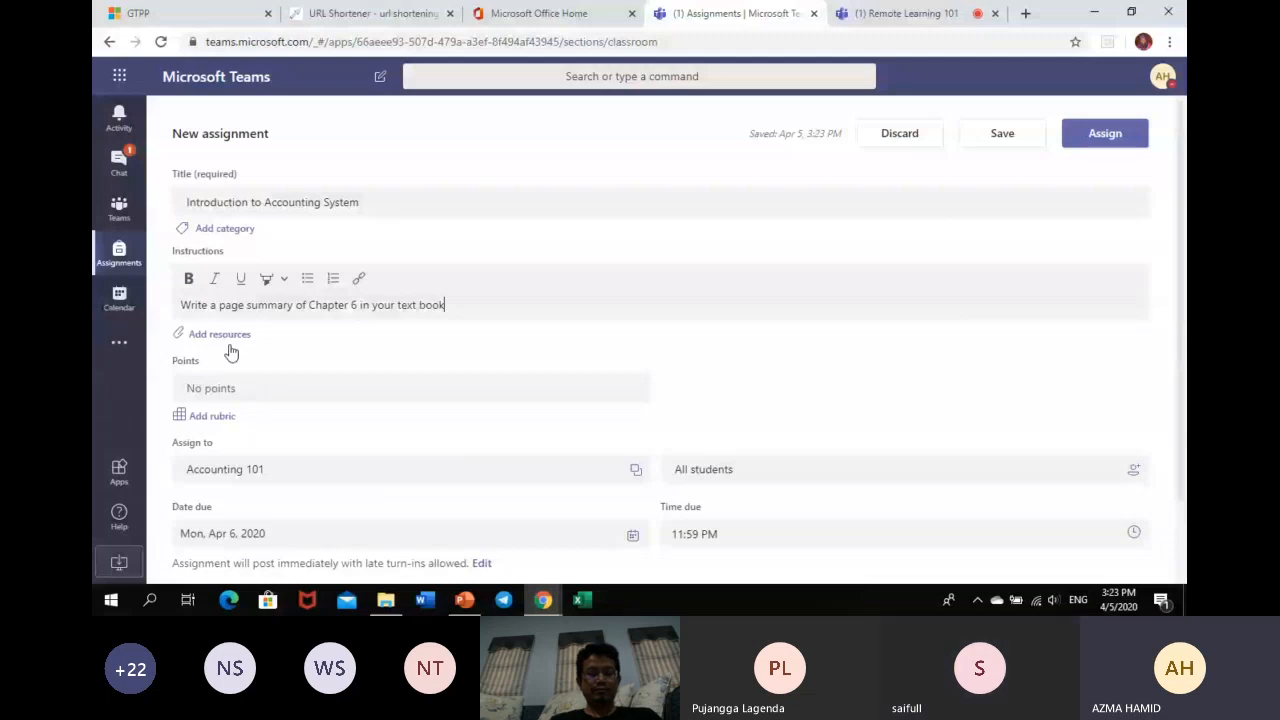
{"action": "left_click", "coordinate": [895, 13]}
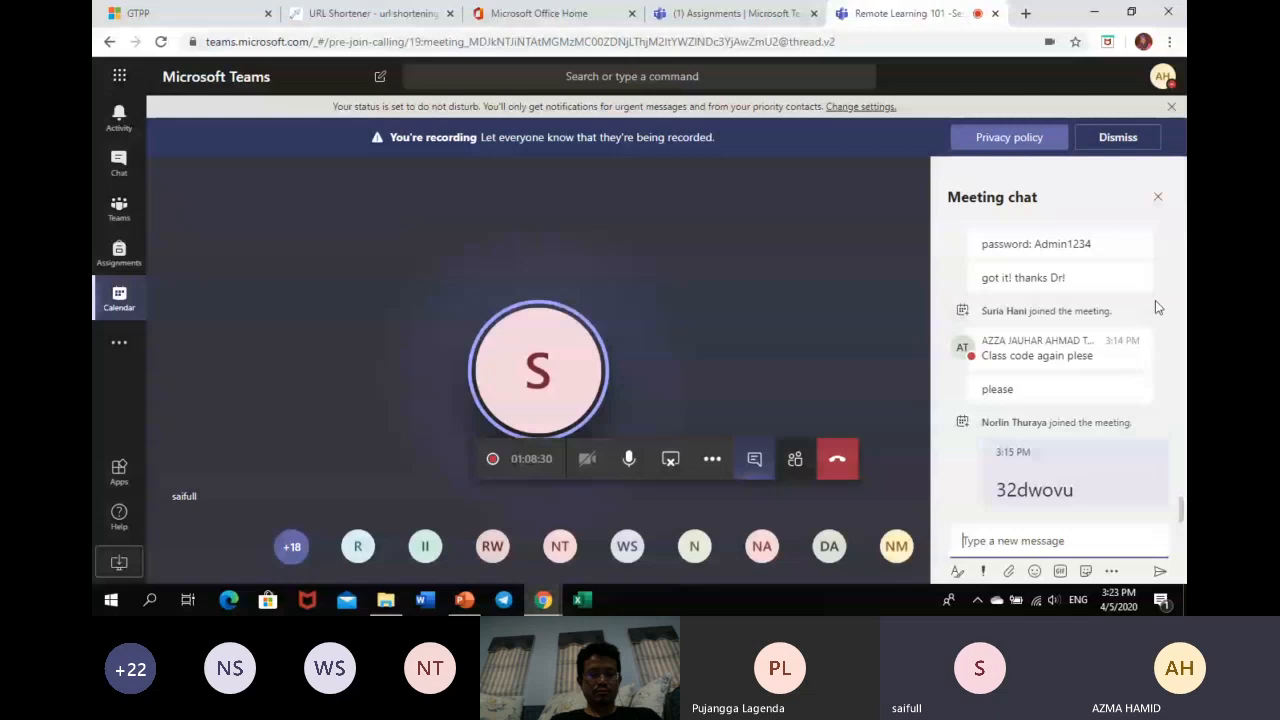
{"action": "left_click", "coordinate": [795, 461]}
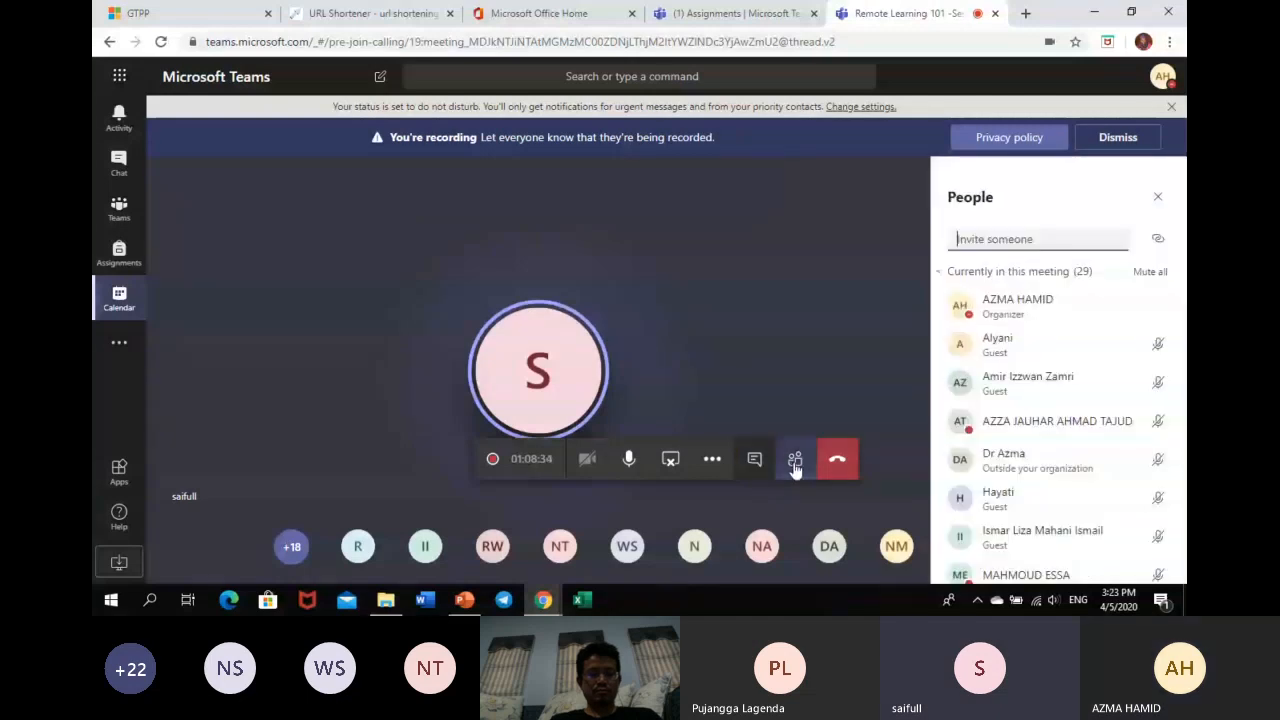
{"action": "left_click", "coordinate": [795, 461]}
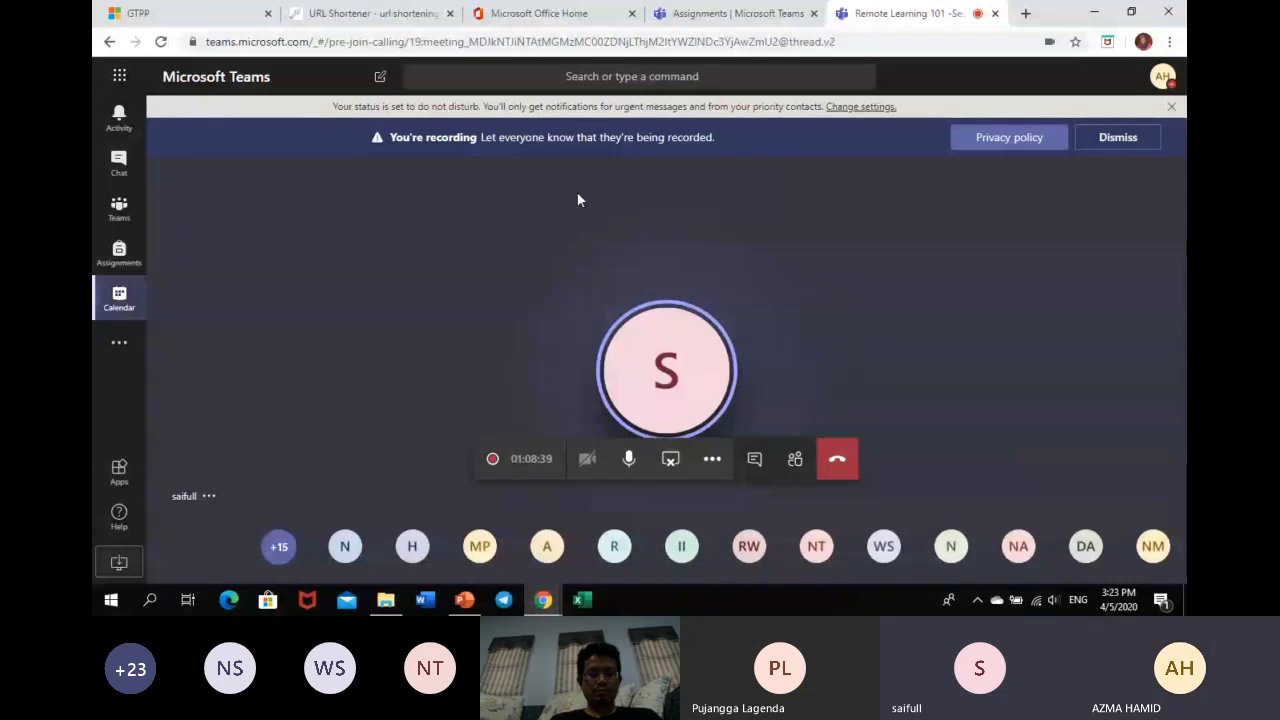
{"action": "left_click", "coordinate": [705, 14]}
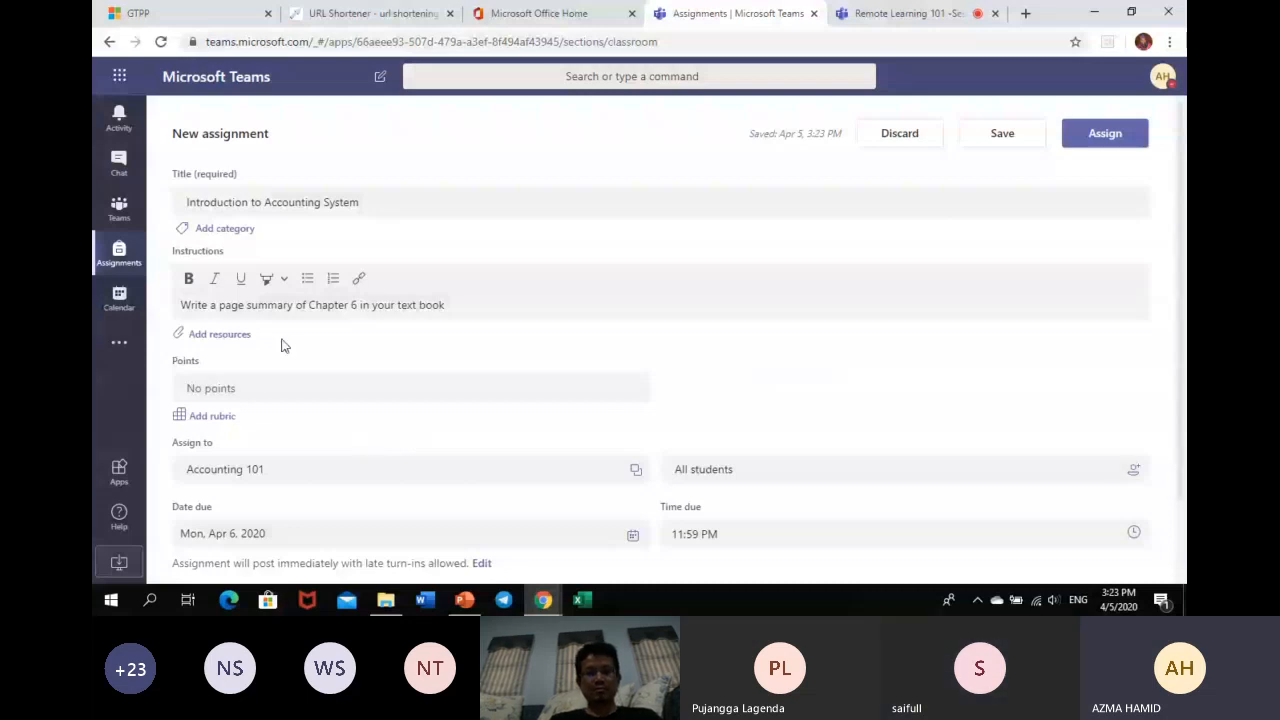
{"action": "left_click", "coordinate": [225, 334]}
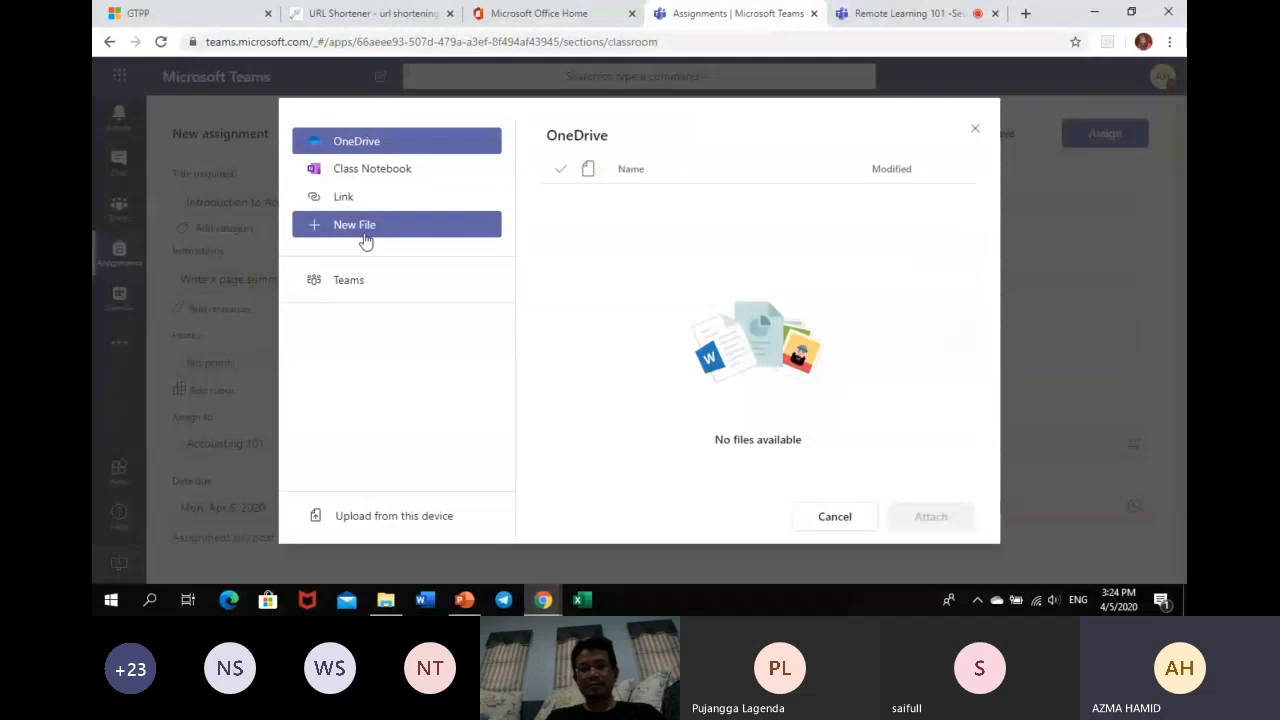
{"action": "left_click", "coordinate": [973, 133]}
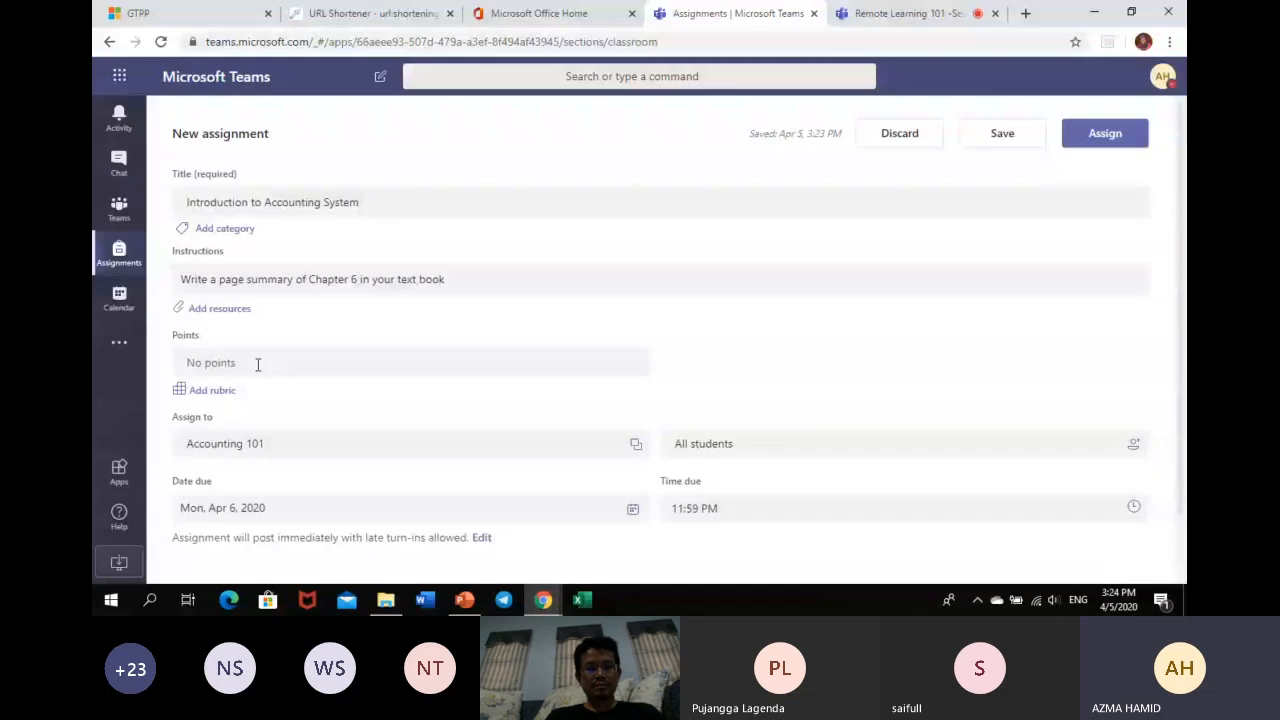
- Give the assignment 100 points and attach the existing Writing Rubric
{"action": "left_click", "coordinate": [257, 364]}
{"action": "type", "text": "100"}
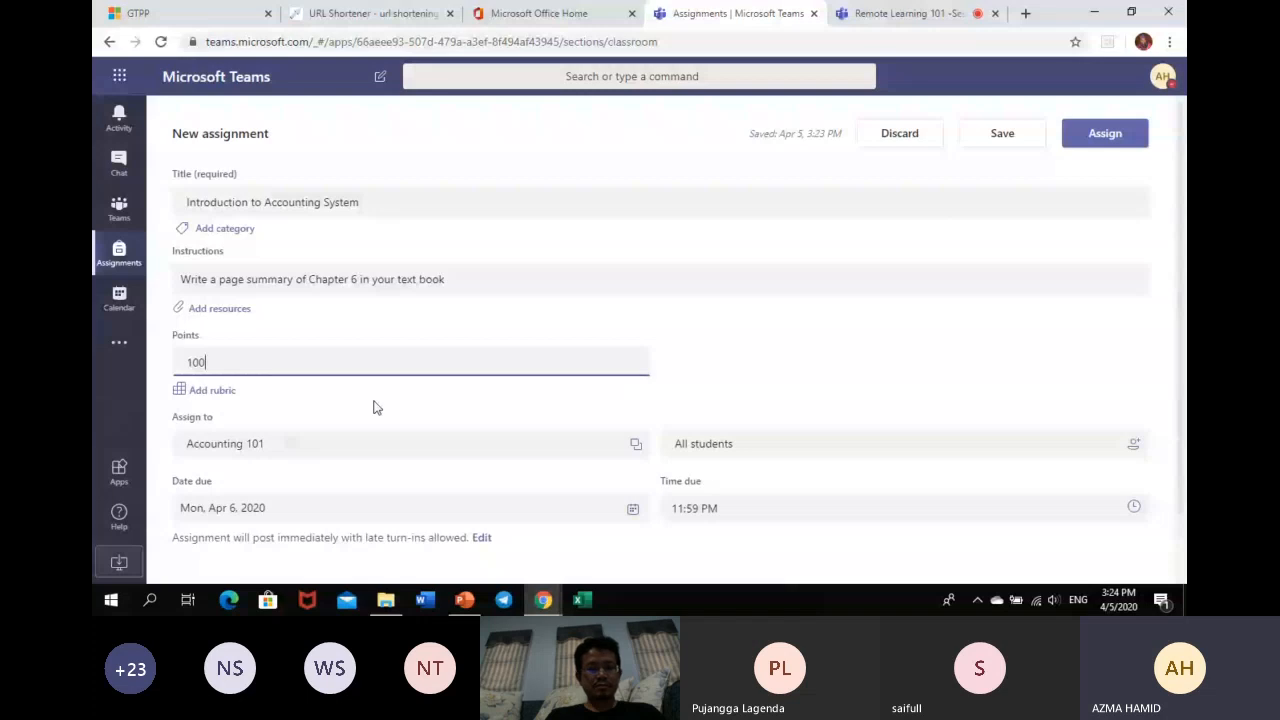
{"action": "left_click", "coordinate": [215, 392]}
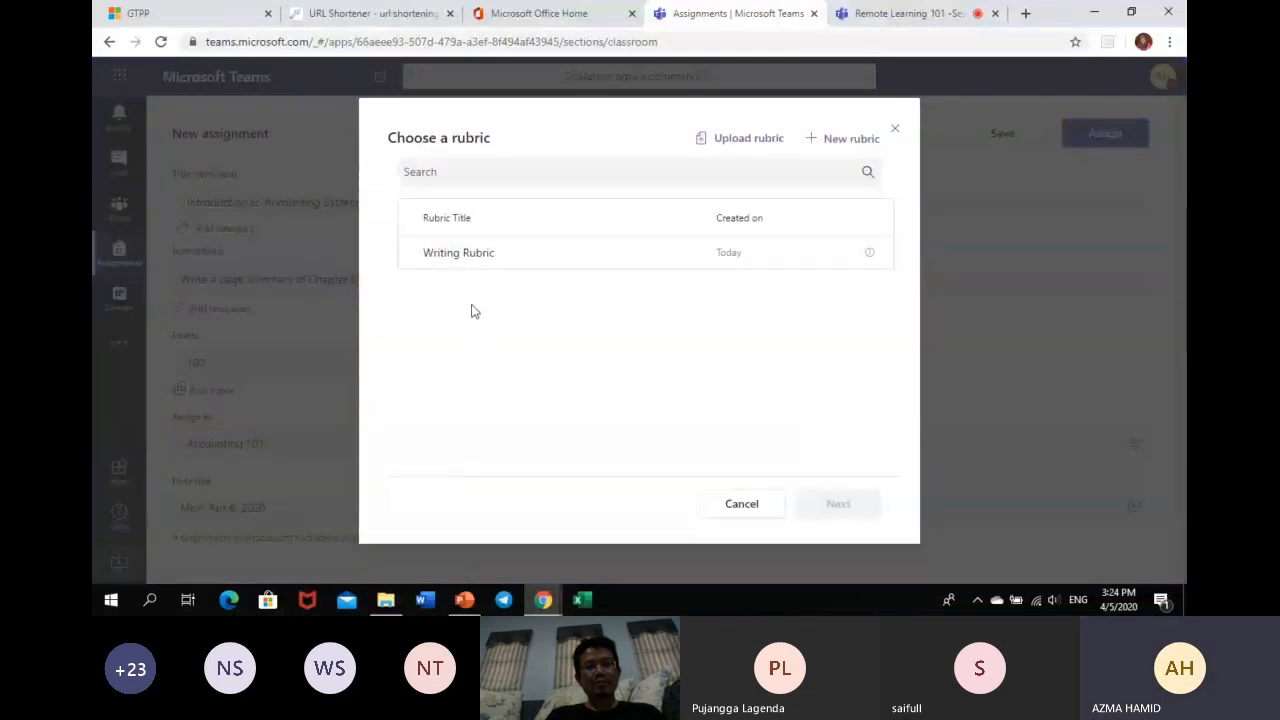
{"action": "left_click", "coordinate": [517, 257]}
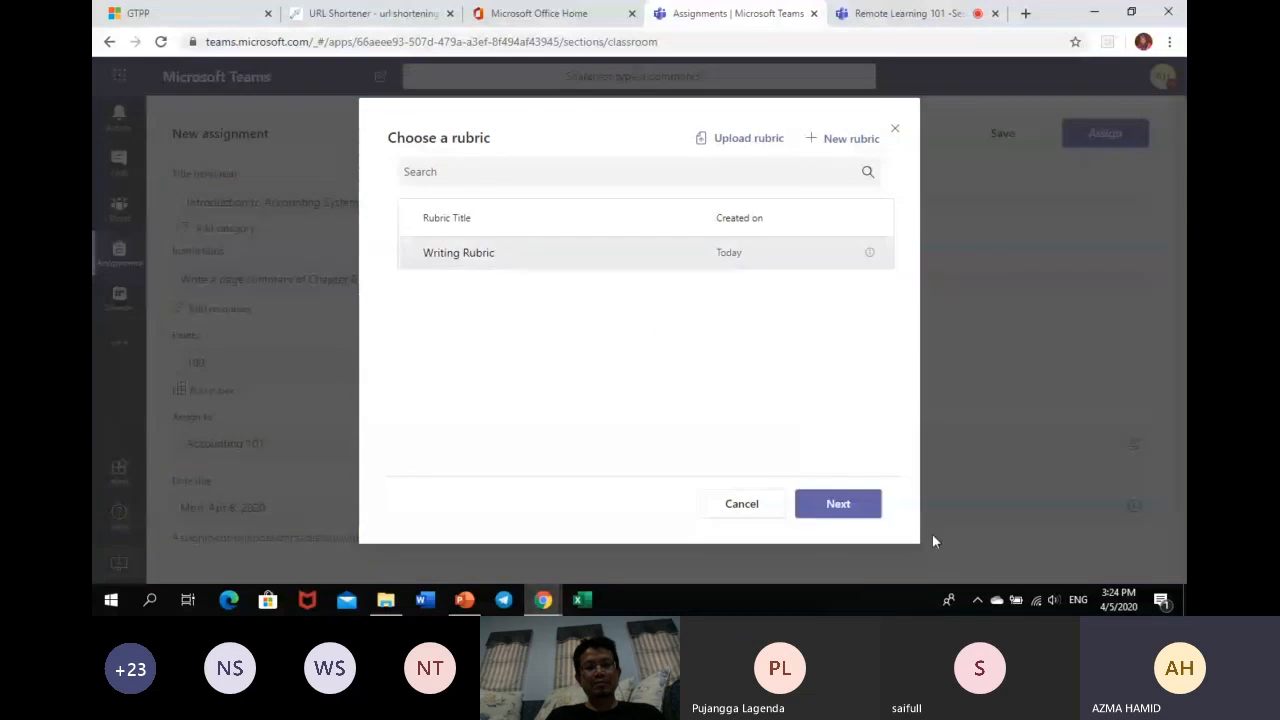
{"action": "left_click", "coordinate": [839, 518]}
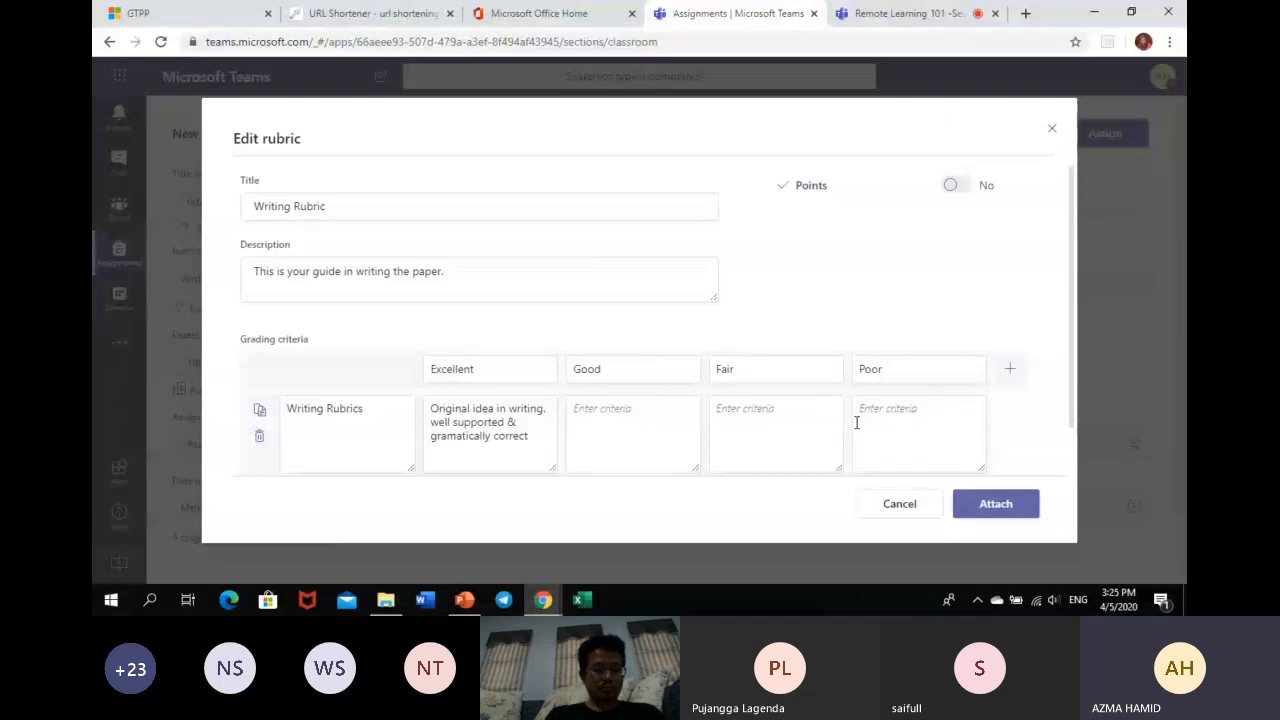
{"action": "left_click", "coordinate": [997, 506]}
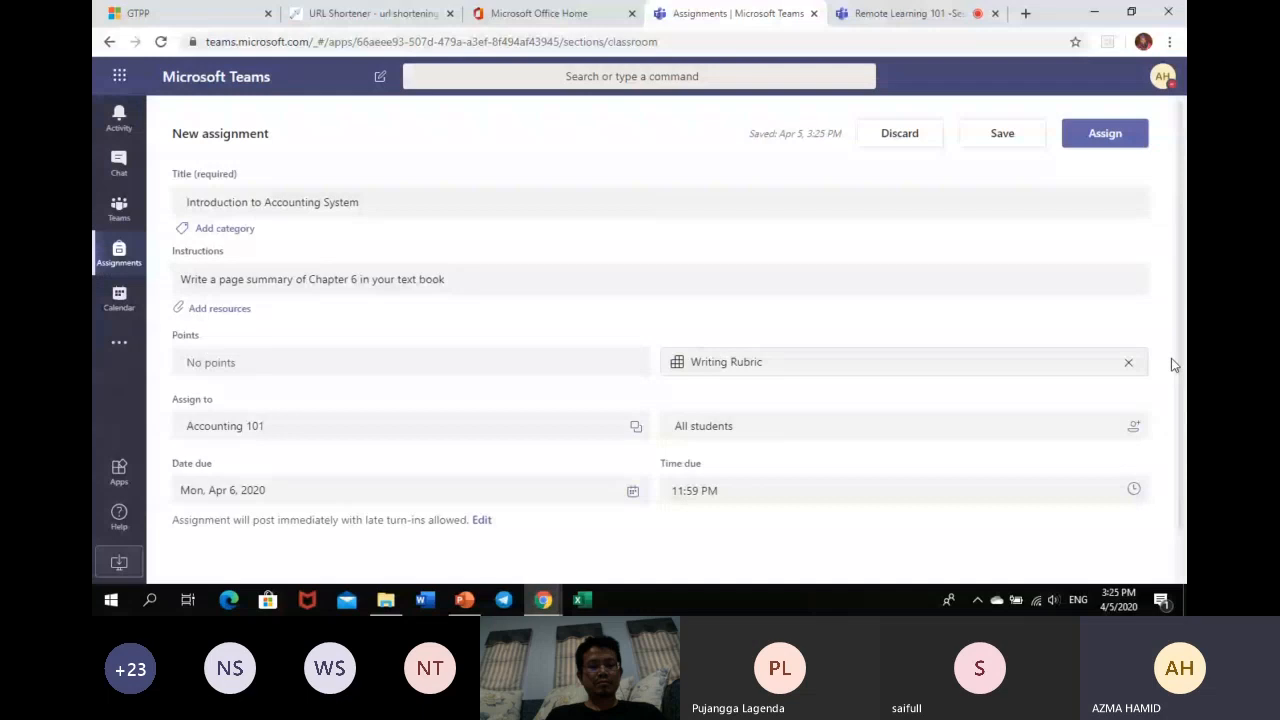
- Change the assignment due date to Sun, Apr 5, 2020 and the due time to 4:30 PM
{"action": "scroll", "coordinate": [1184, 458], "scroll_direction": "down", "scroll_amount": 1}
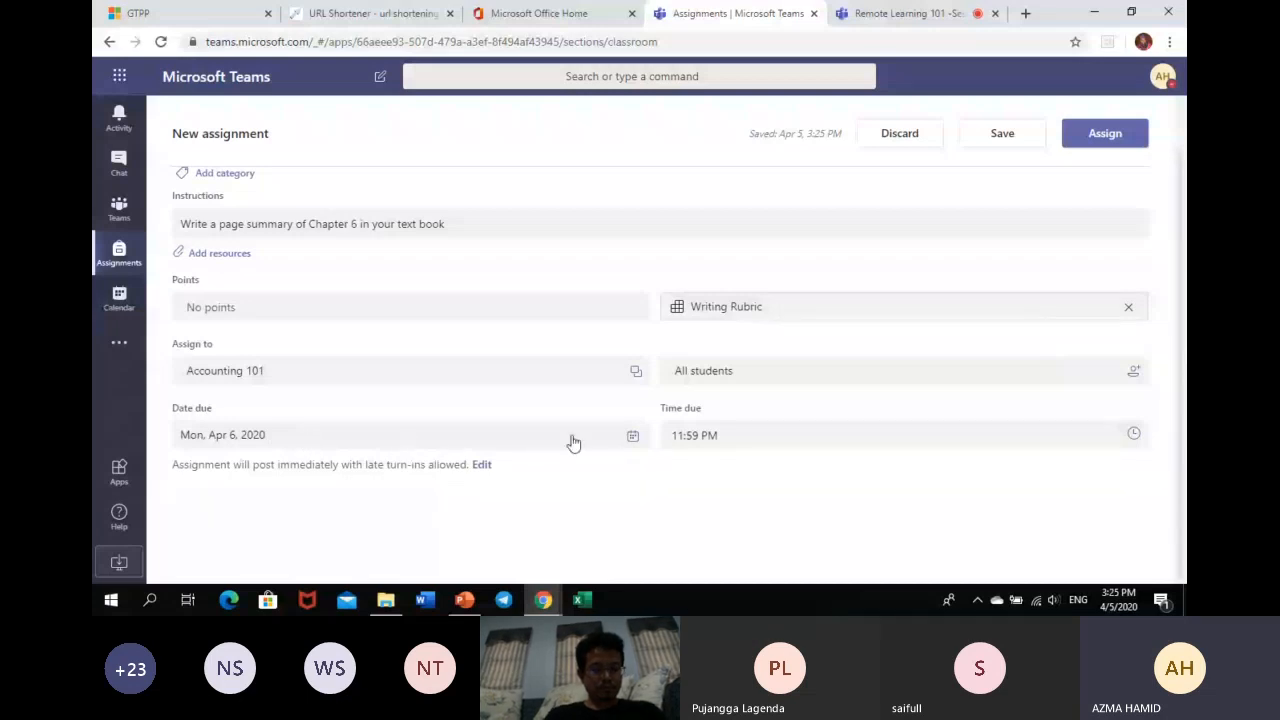
{"action": "left_click", "coordinate": [633, 440]}
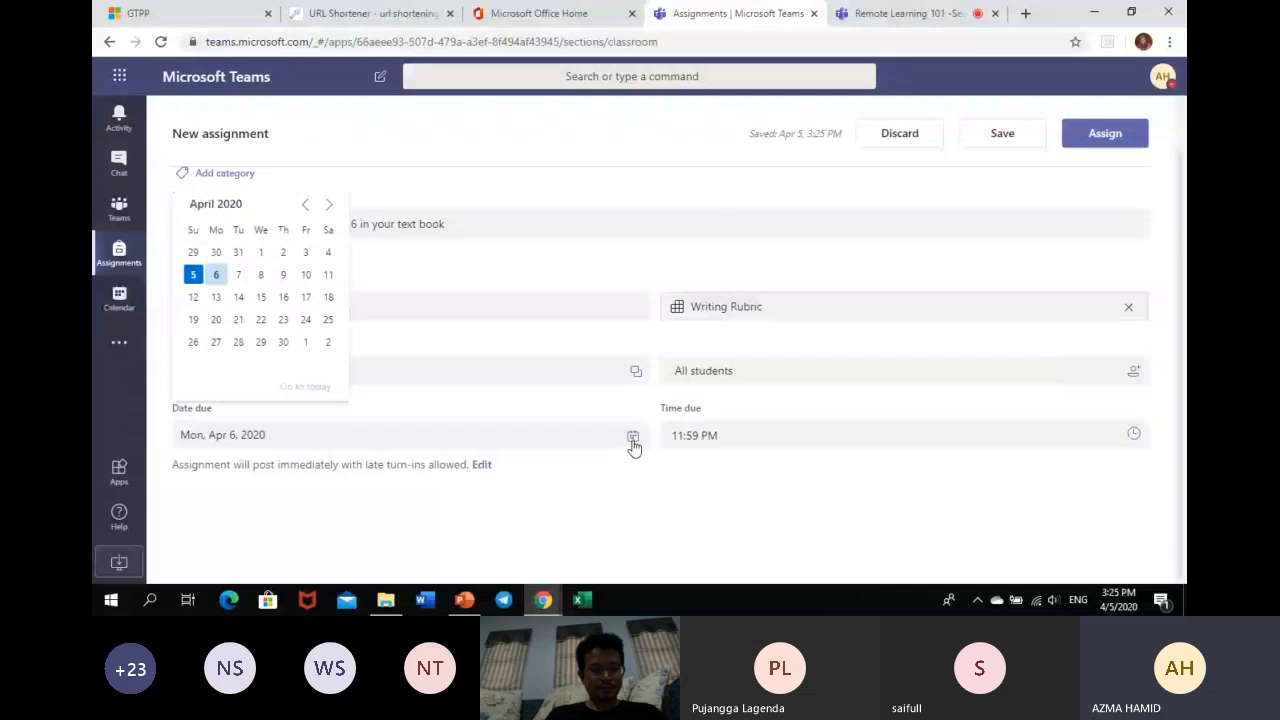
{"action": "left_click", "coordinate": [193, 275]}
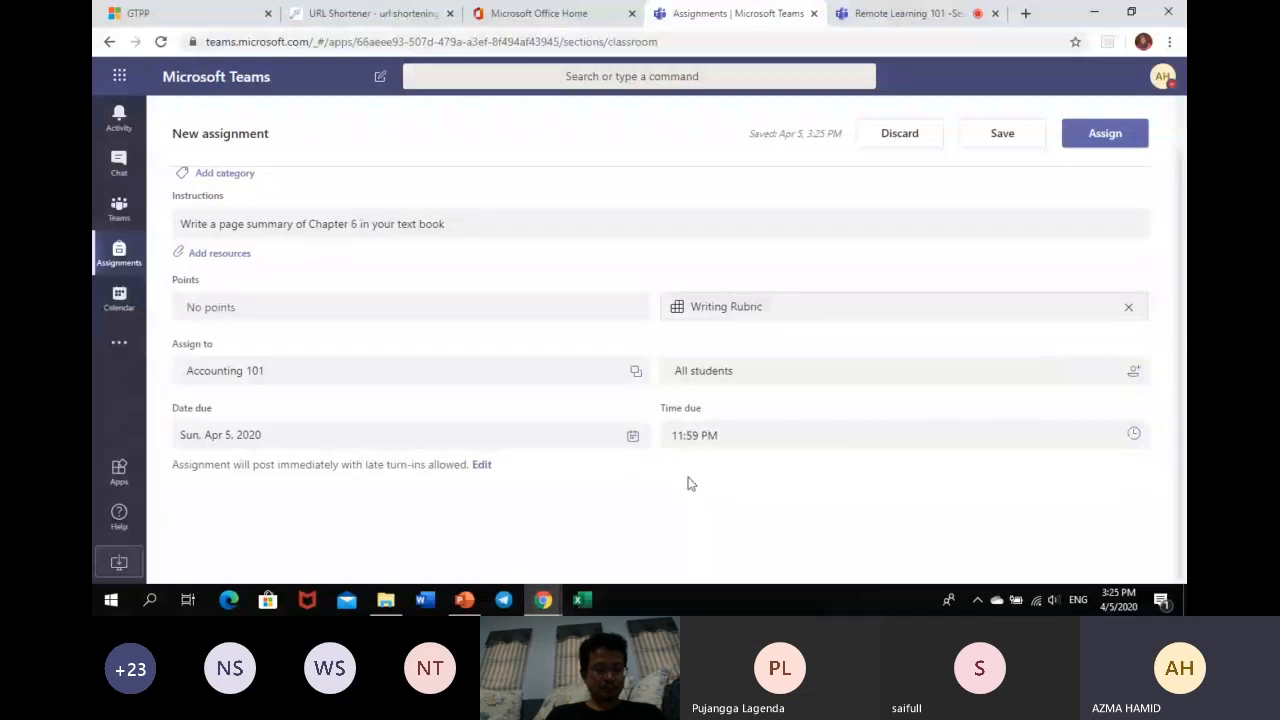
{"action": "left_click", "coordinate": [695, 436]}
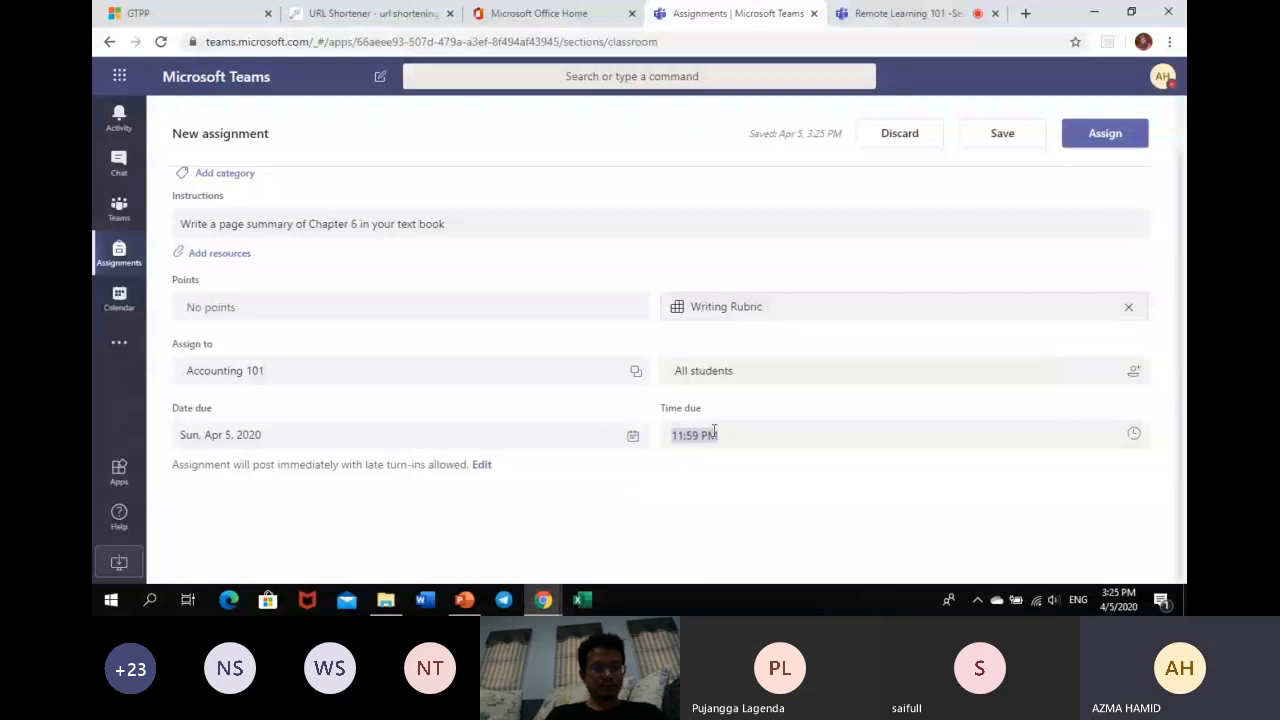
{"action": "left_click", "coordinate": [1135, 459]}
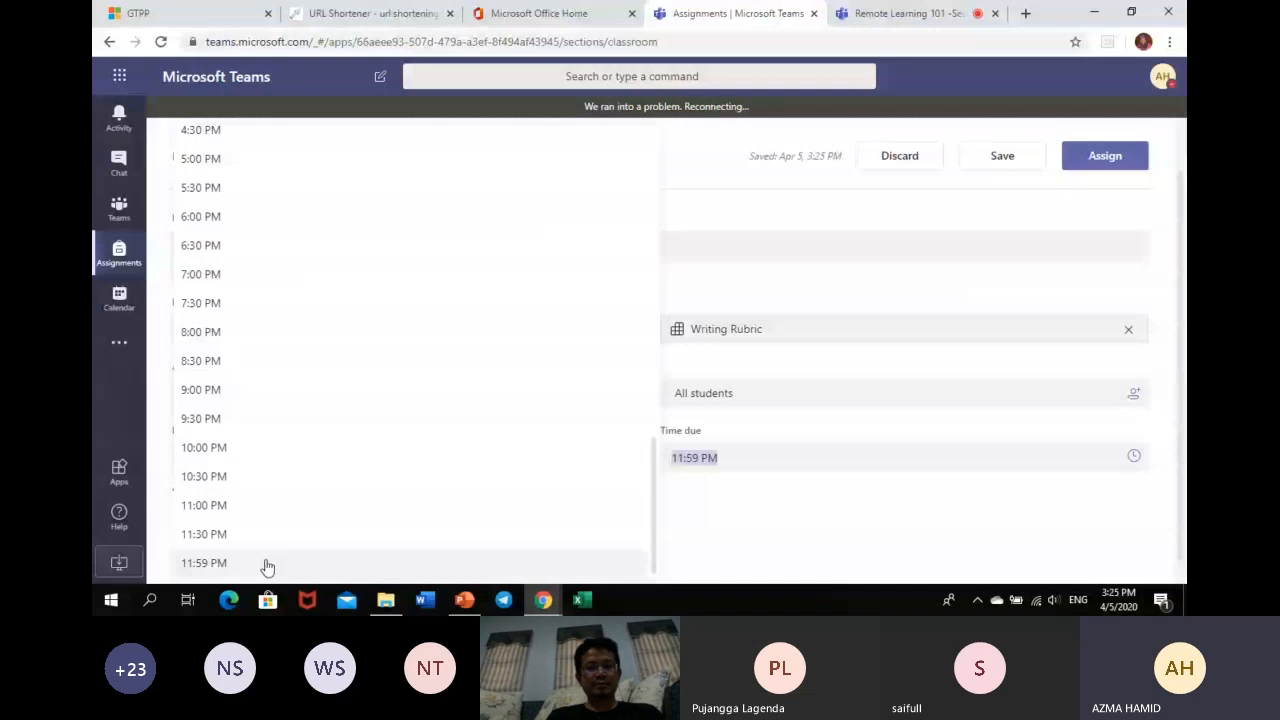
{"action": "left_click", "coordinate": [254, 140]}
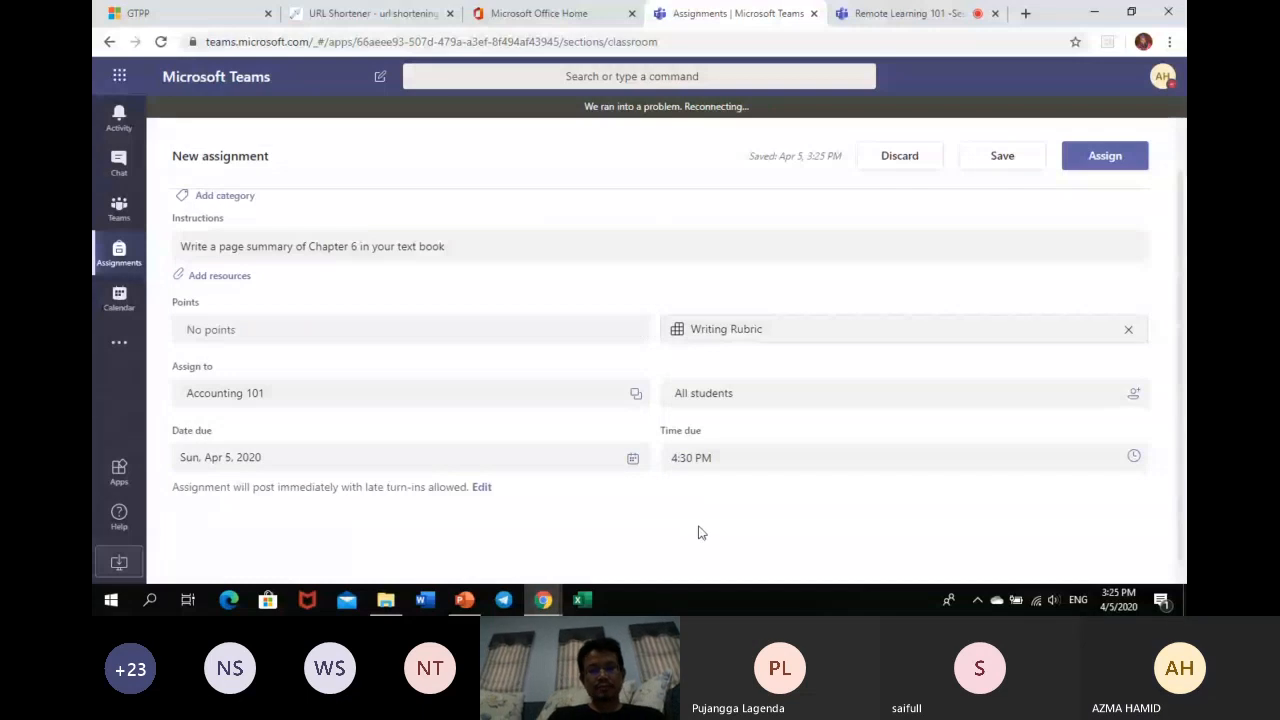
{"action": "scroll", "coordinate": [703, 517], "scroll_direction": "up", "scroll_amount": 1}
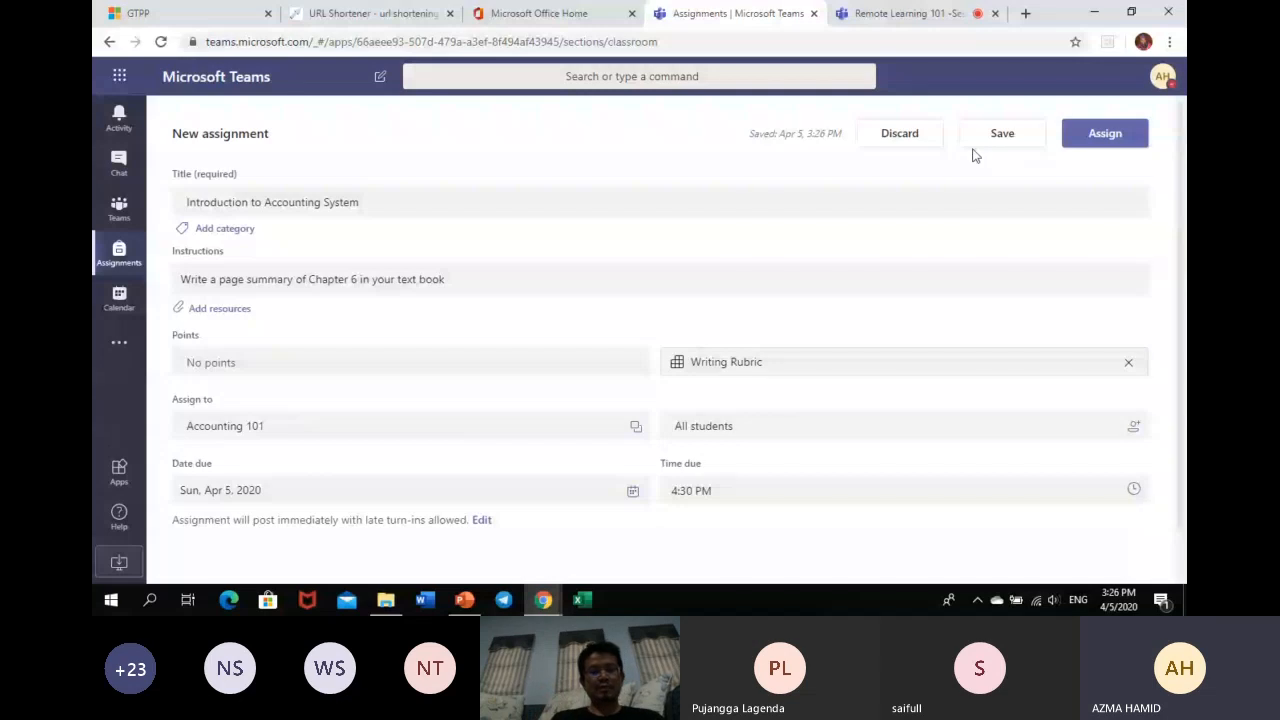
- Assign Introduction to Accounting System to the Accounting 101 class
{"action": "left_click", "coordinate": [1108, 135]}
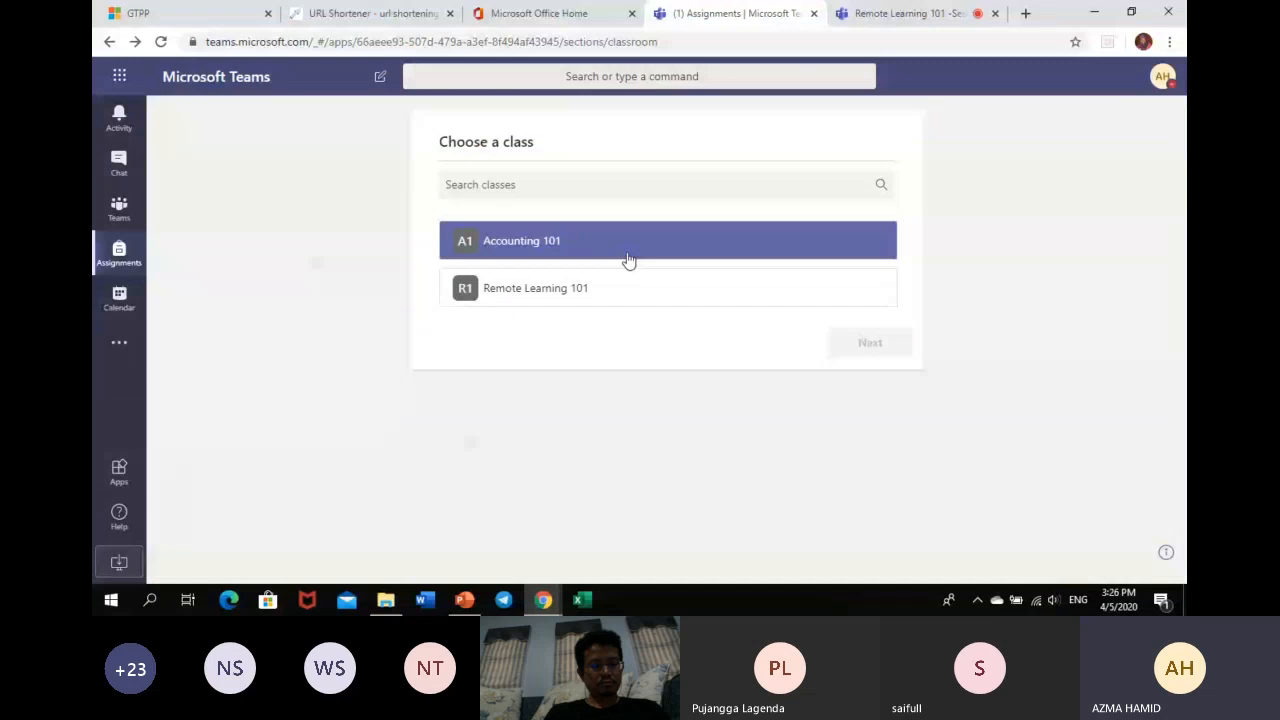
{"action": "left_click", "coordinate": [630, 259]}
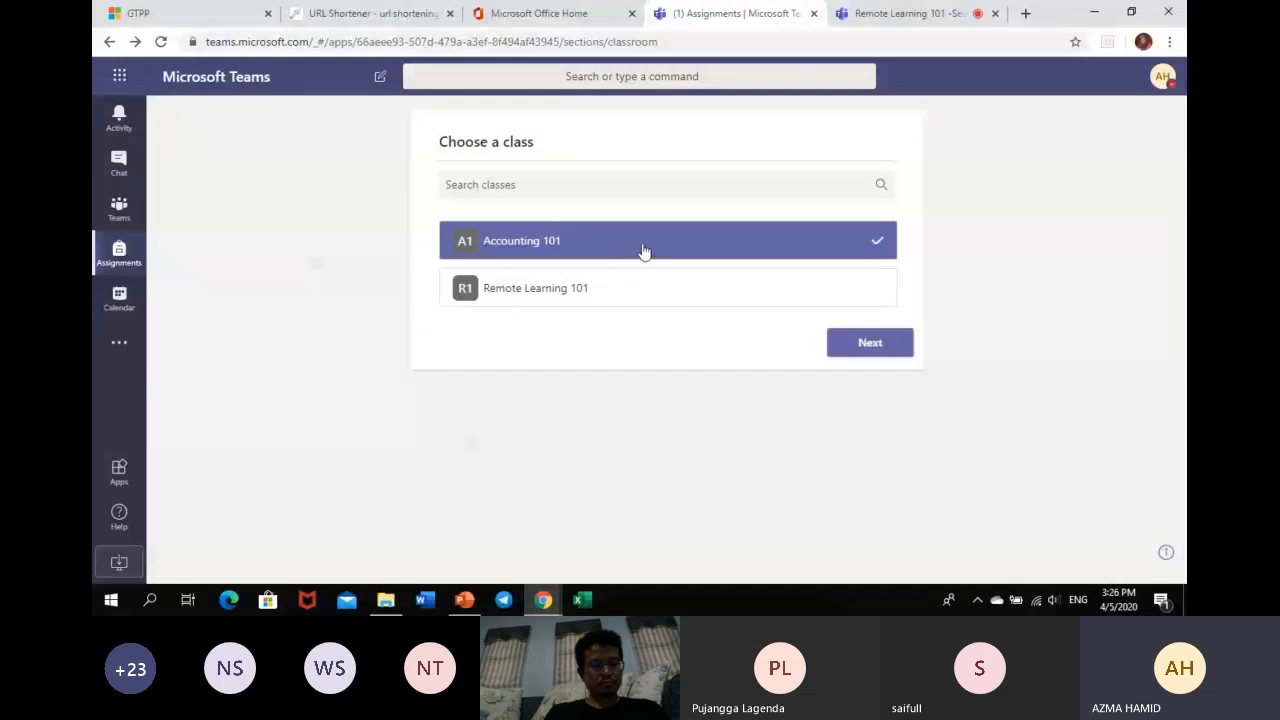
{"action": "left_click", "coordinate": [852, 343]}
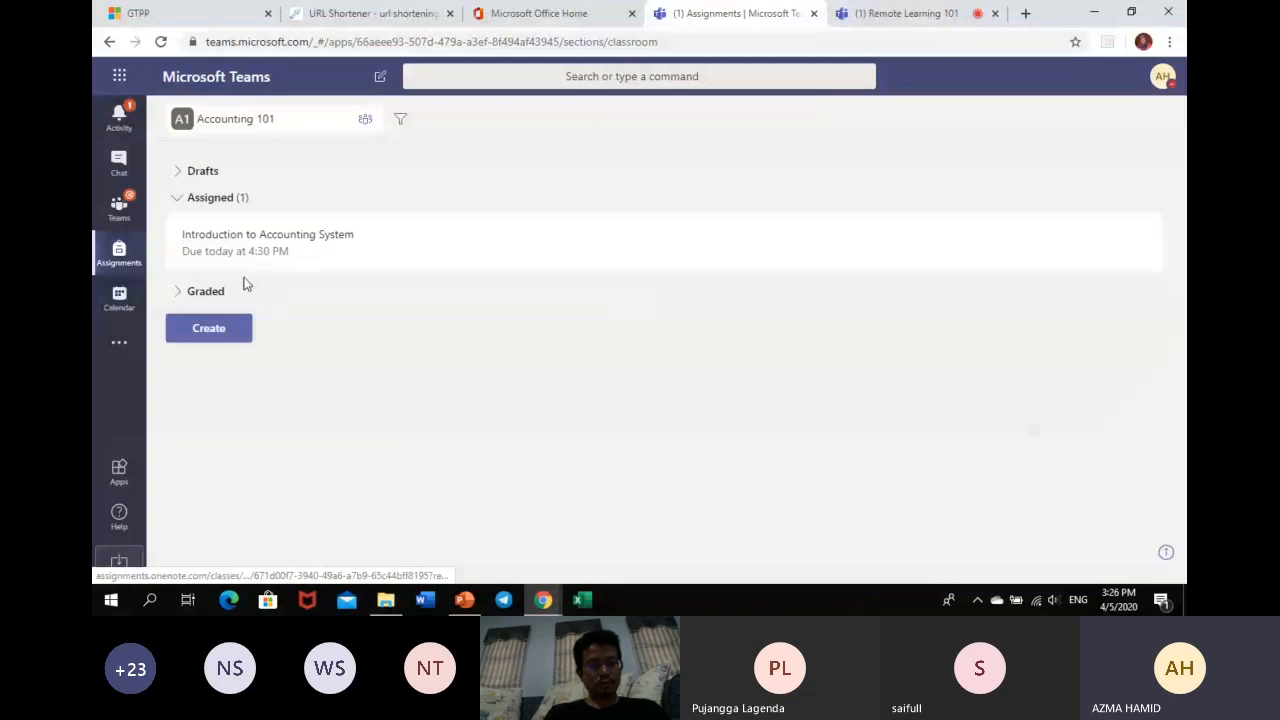
- Check the empty Graded section, then bring up the Create menu for new classwork
{"action": "left_click", "coordinate": [205, 292]}
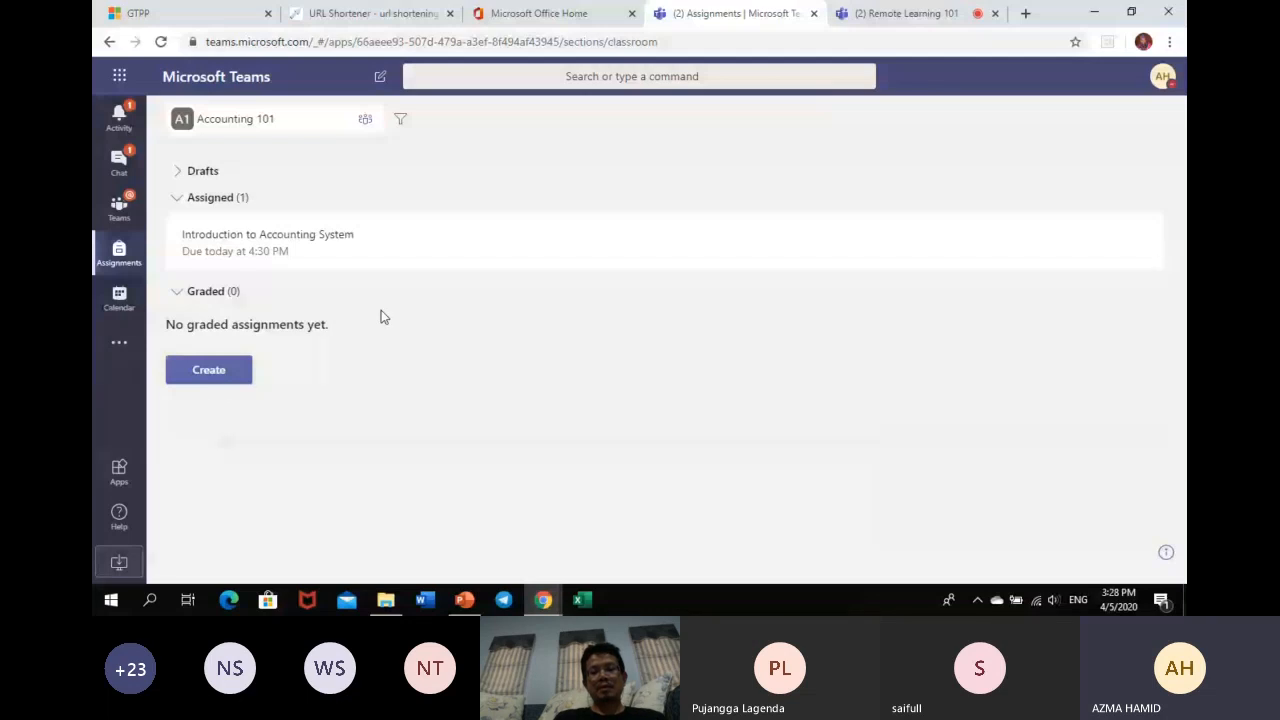
{"action": "left_click", "coordinate": [222, 386]}
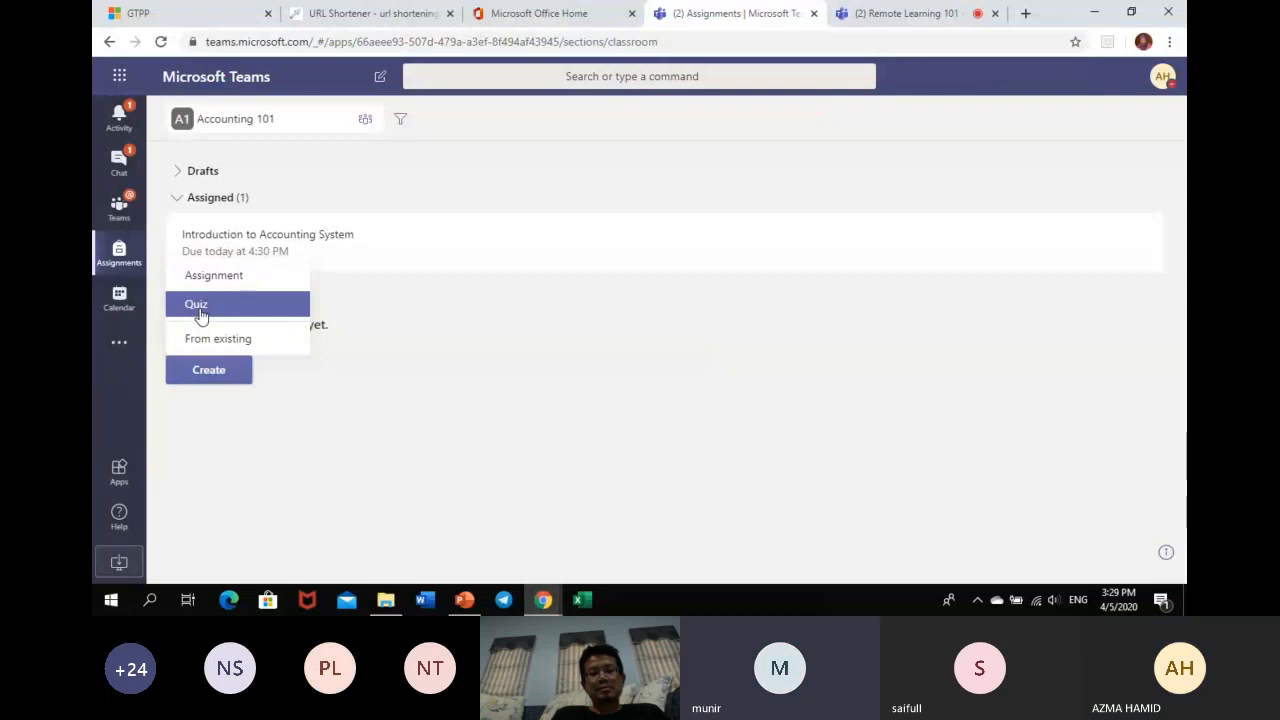
- Choose Quiz from the Create menu to bring up the Forms quiz picker
{"action": "left_click", "coordinate": [200, 306]}
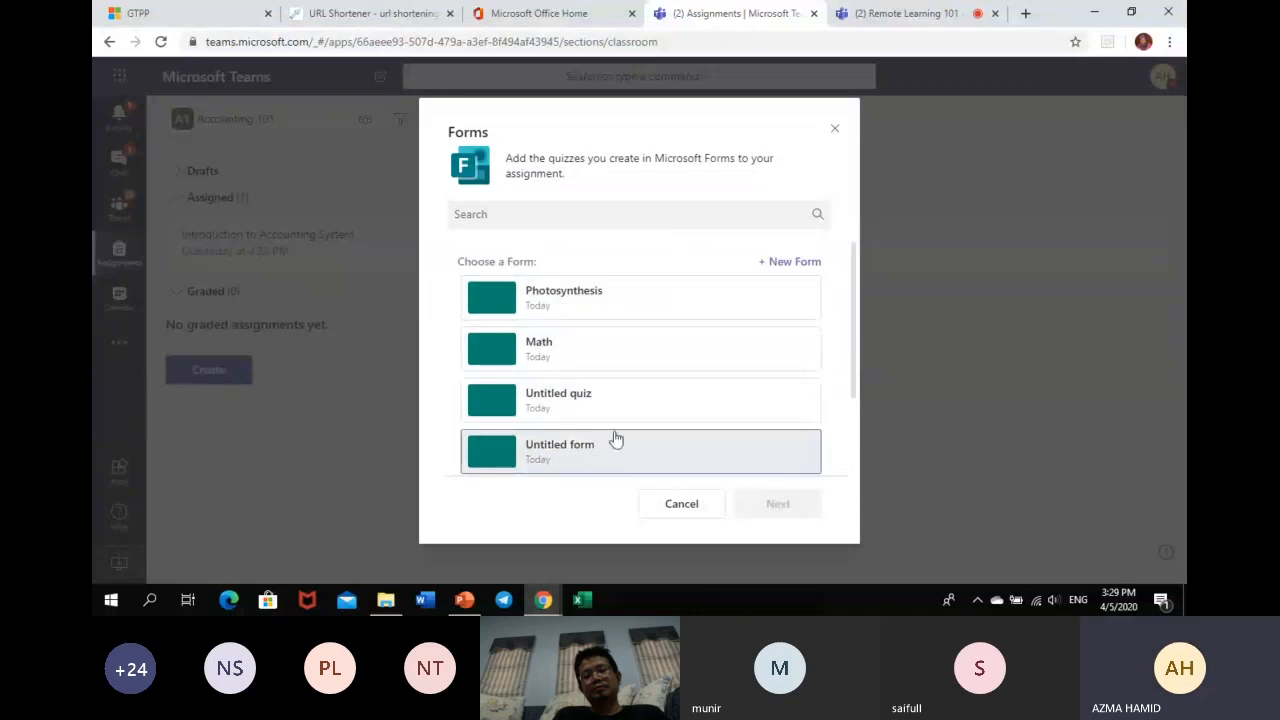
- Start a new form and sign in with the school account, skipping the password re-entry prompt
{"action": "left_click", "coordinate": [790, 262]}
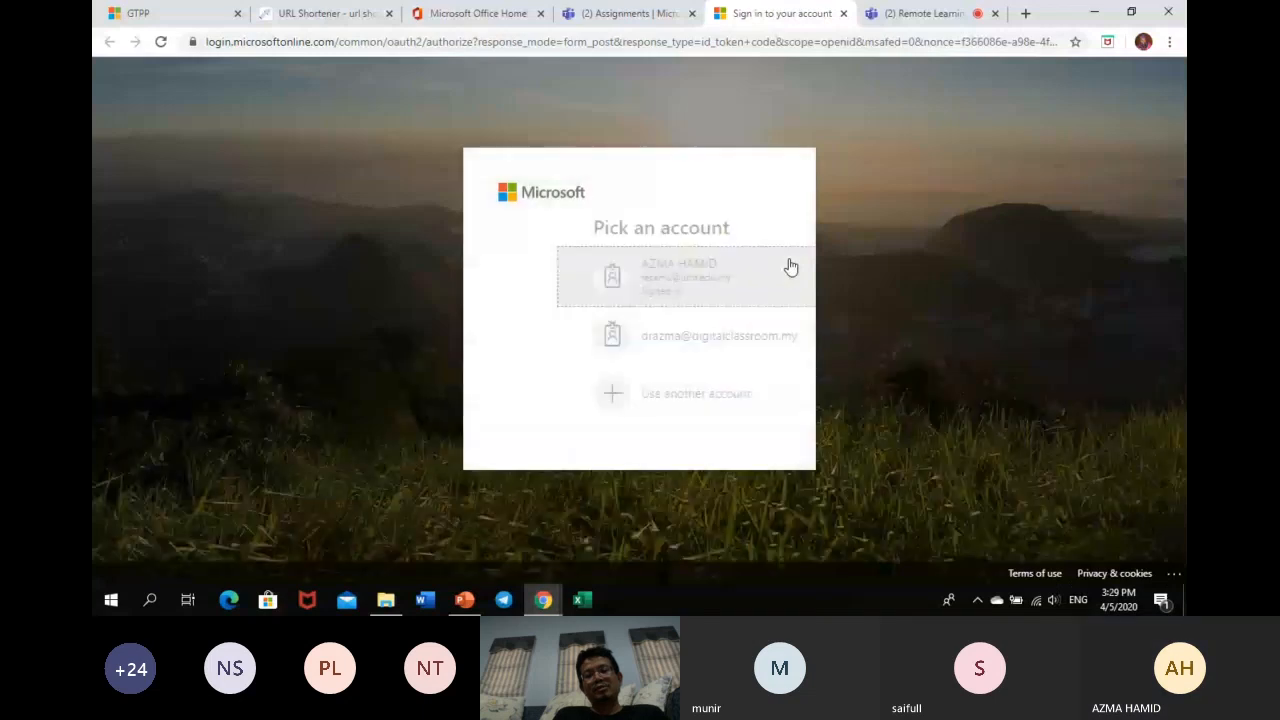
{"action": "left_click", "coordinate": [724, 277]}
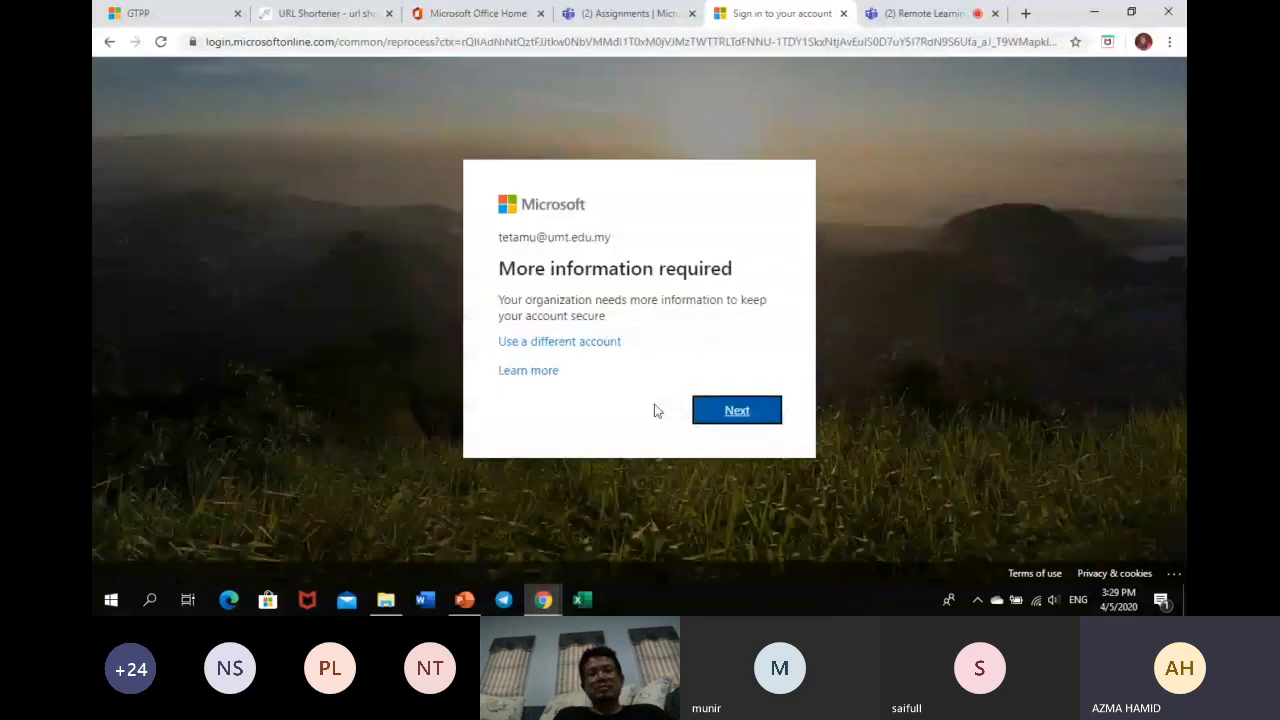
{"action": "left_click", "coordinate": [748, 418]}
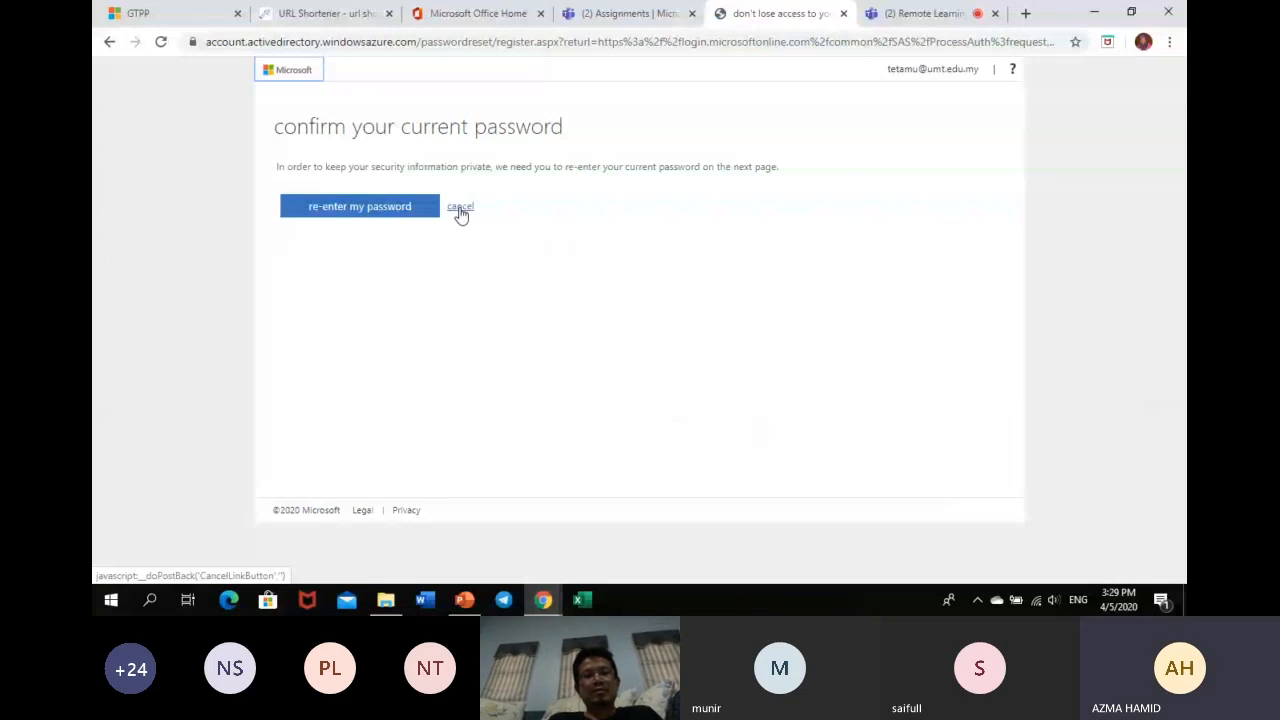
{"action": "left_click", "coordinate": [461, 210]}
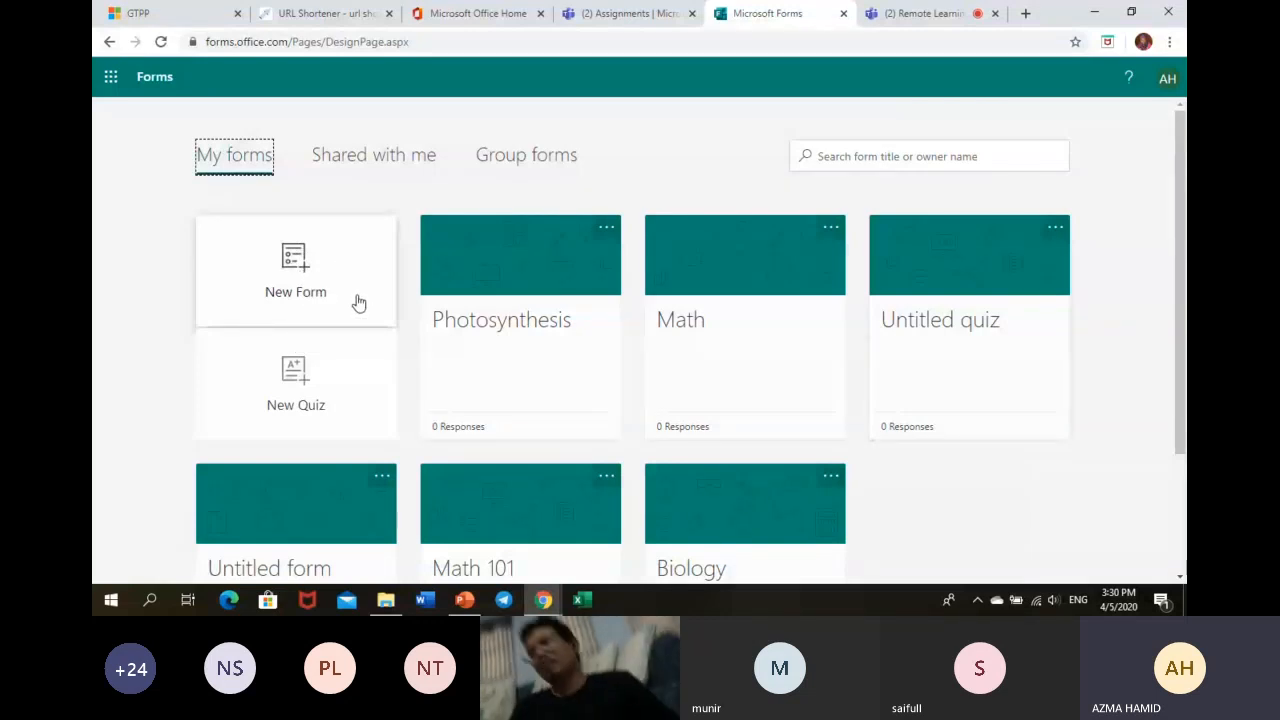
- Create a new blank quiz titled 'Quiz 1'
{"action": "left_click", "coordinate": [313, 385]}
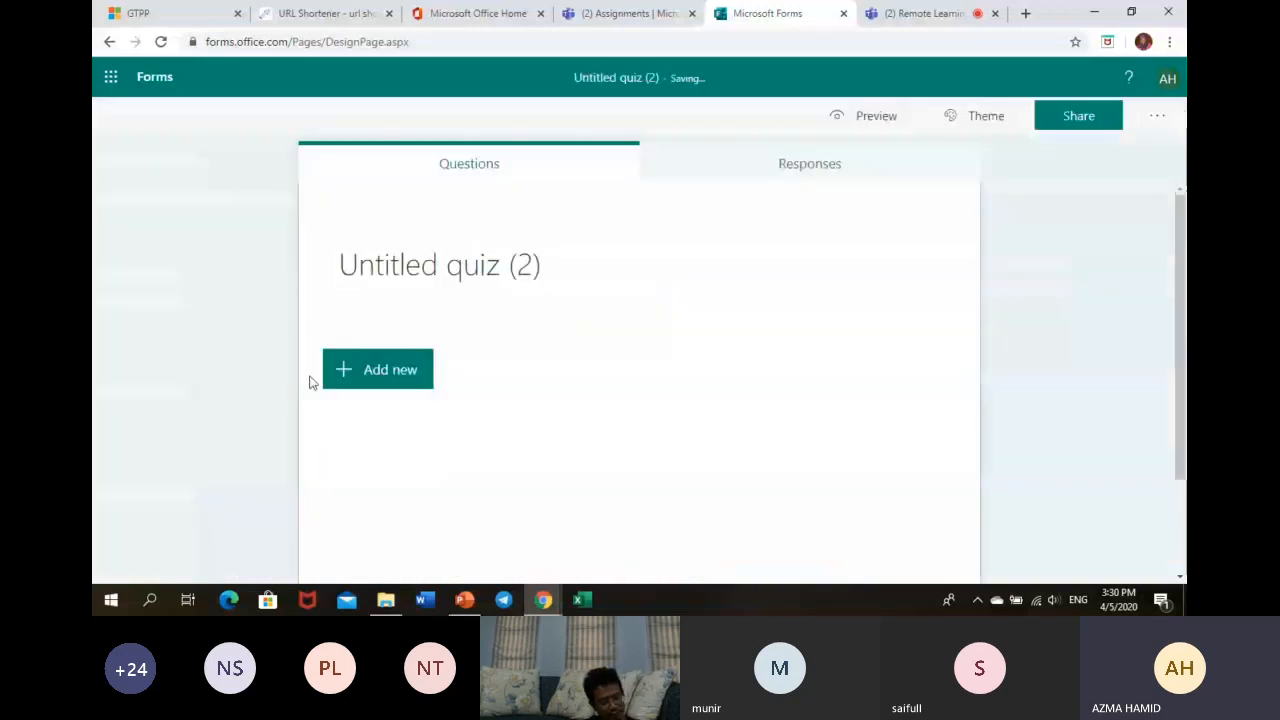
{"action": "left_click", "coordinate": [472, 262]}
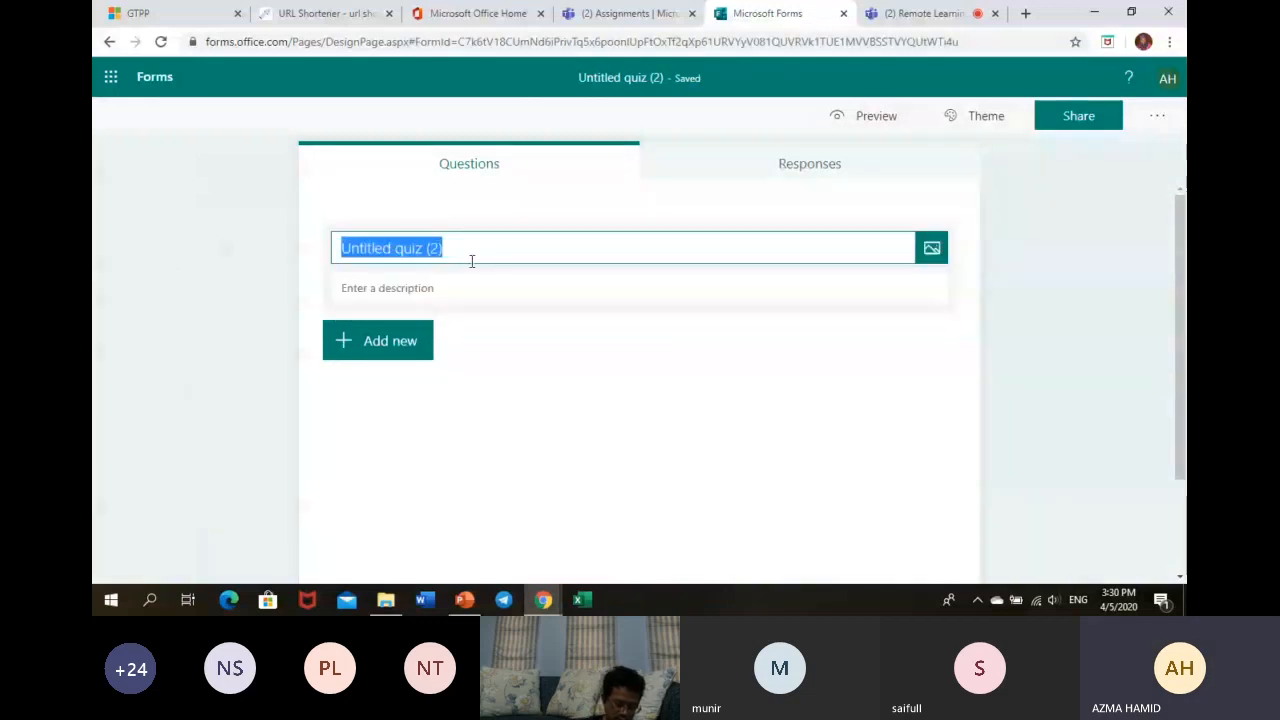
{"action": "type", "text": "Quiz 1"}
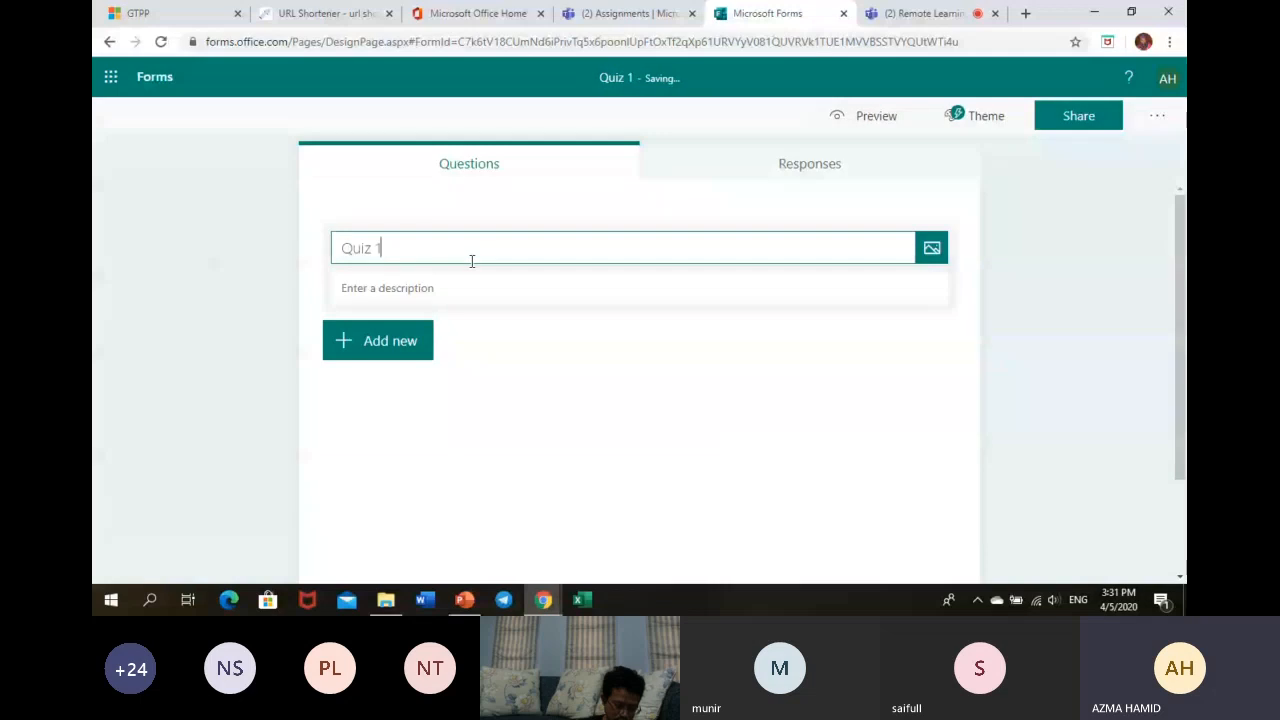
- Add the description 'This is to review what we have just studied.'
{"action": "left_click", "coordinate": [441, 283]}
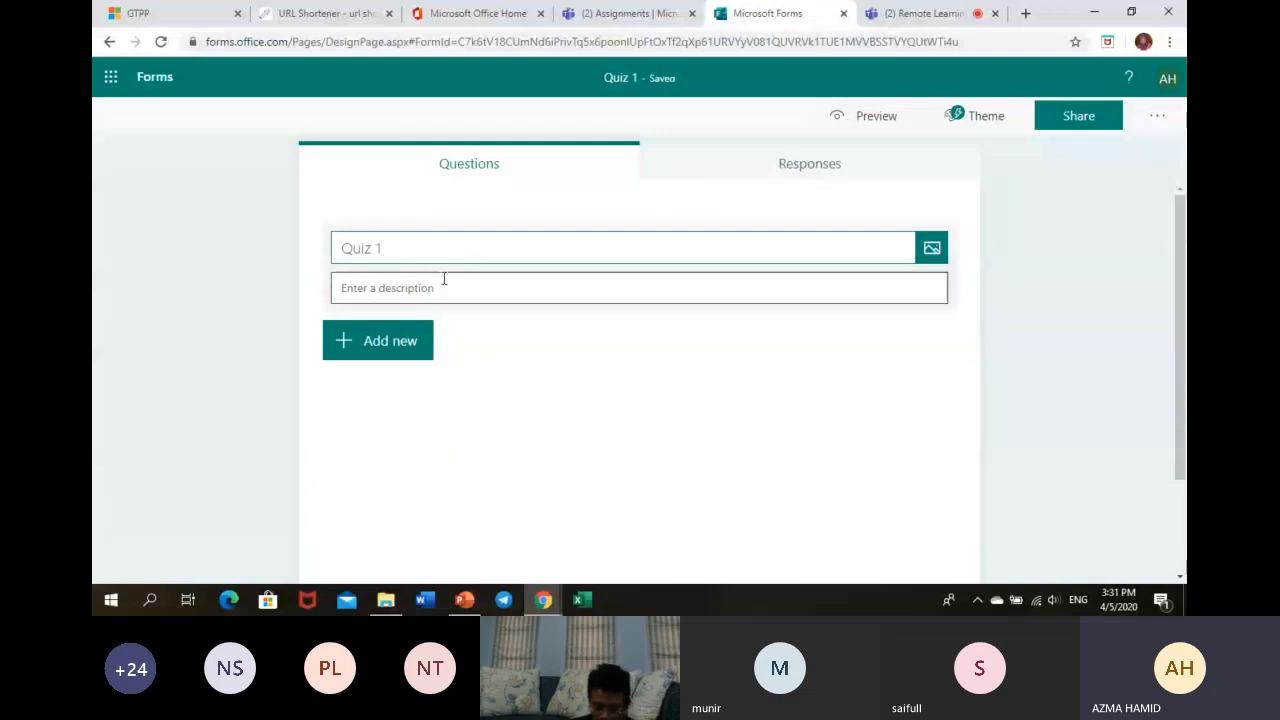
{"action": "type", "text": "This is "}
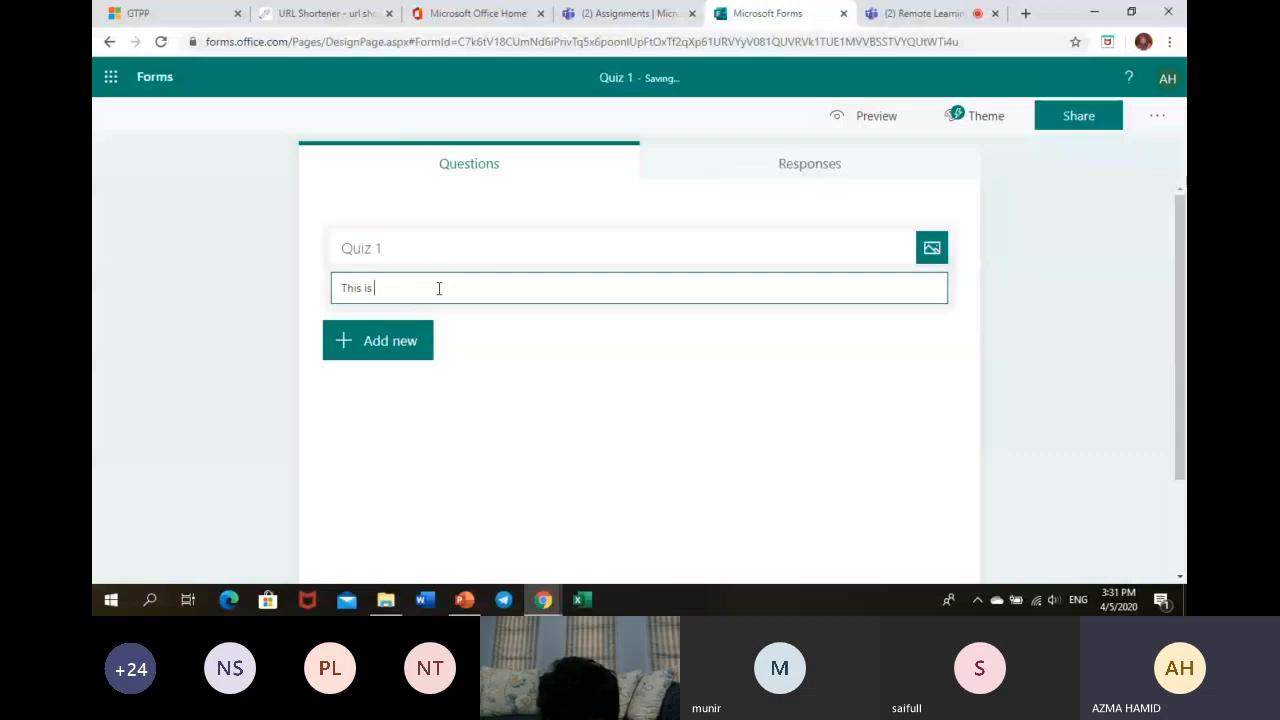
{"action": "type", "text": "to r"}
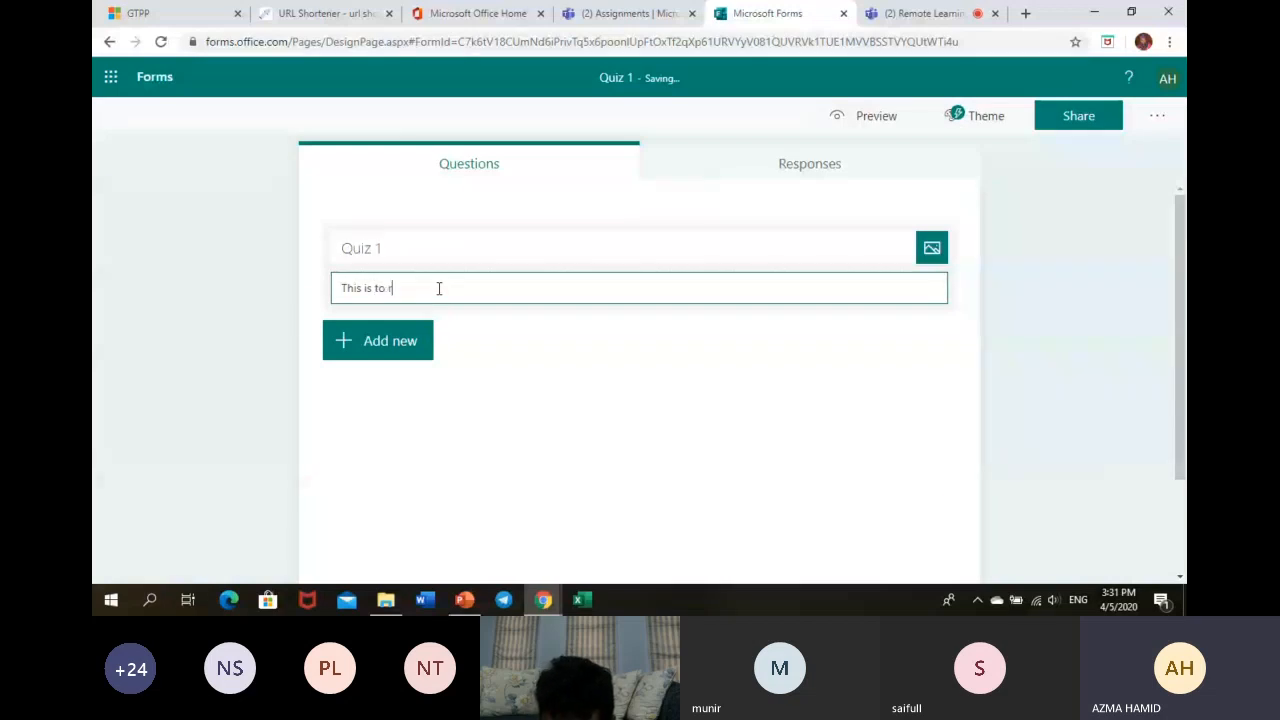
{"action": "type", "text": "e"}
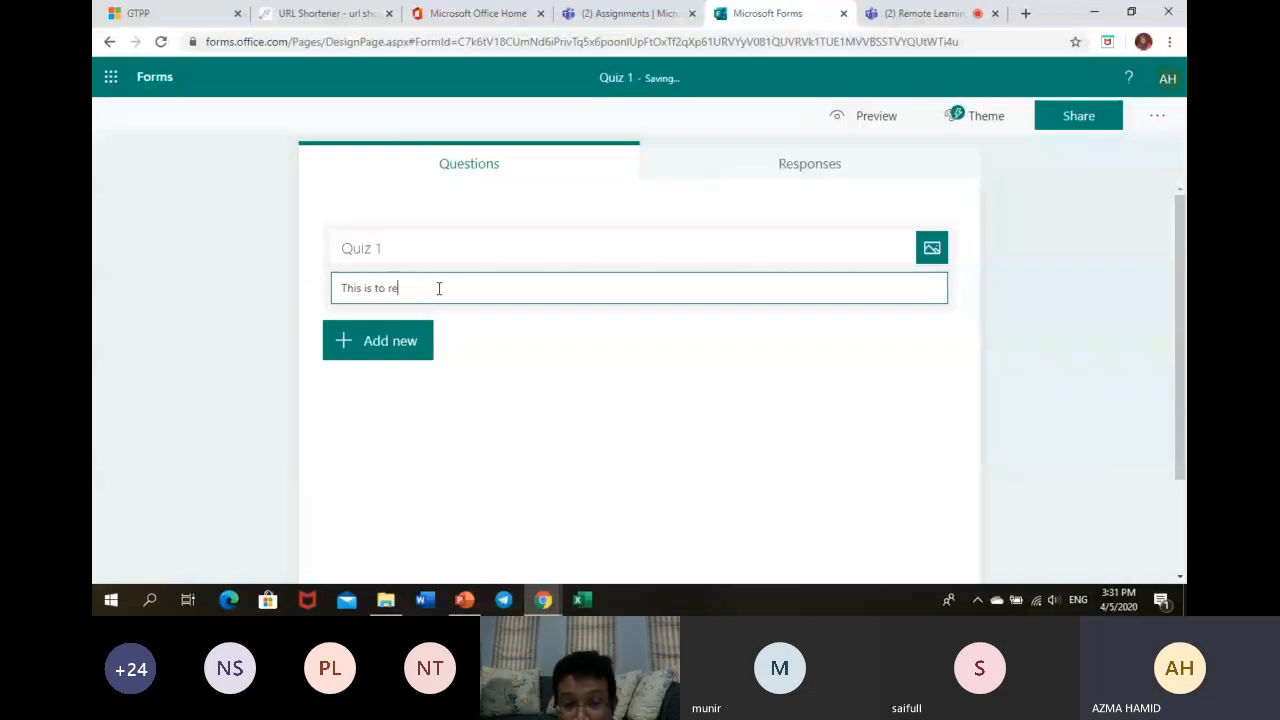
{"action": "type", "text": "view what we have just s"}
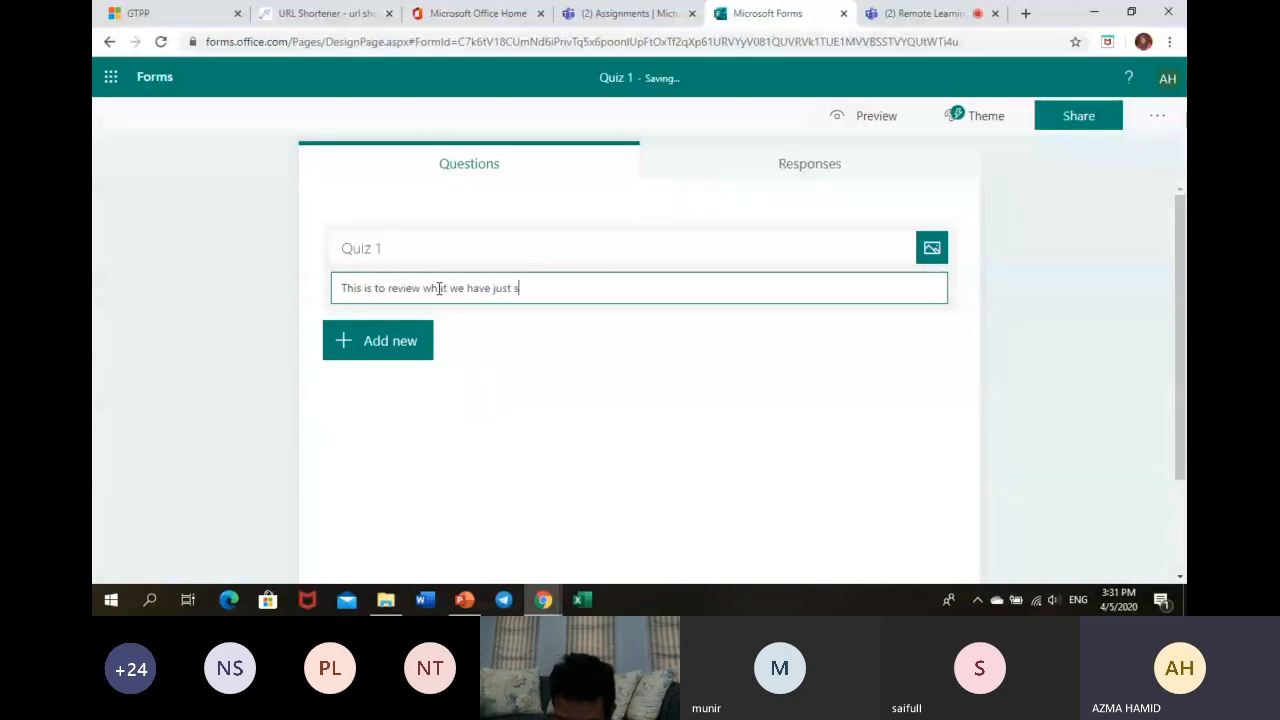
{"action": "type", "text": "tudney"}
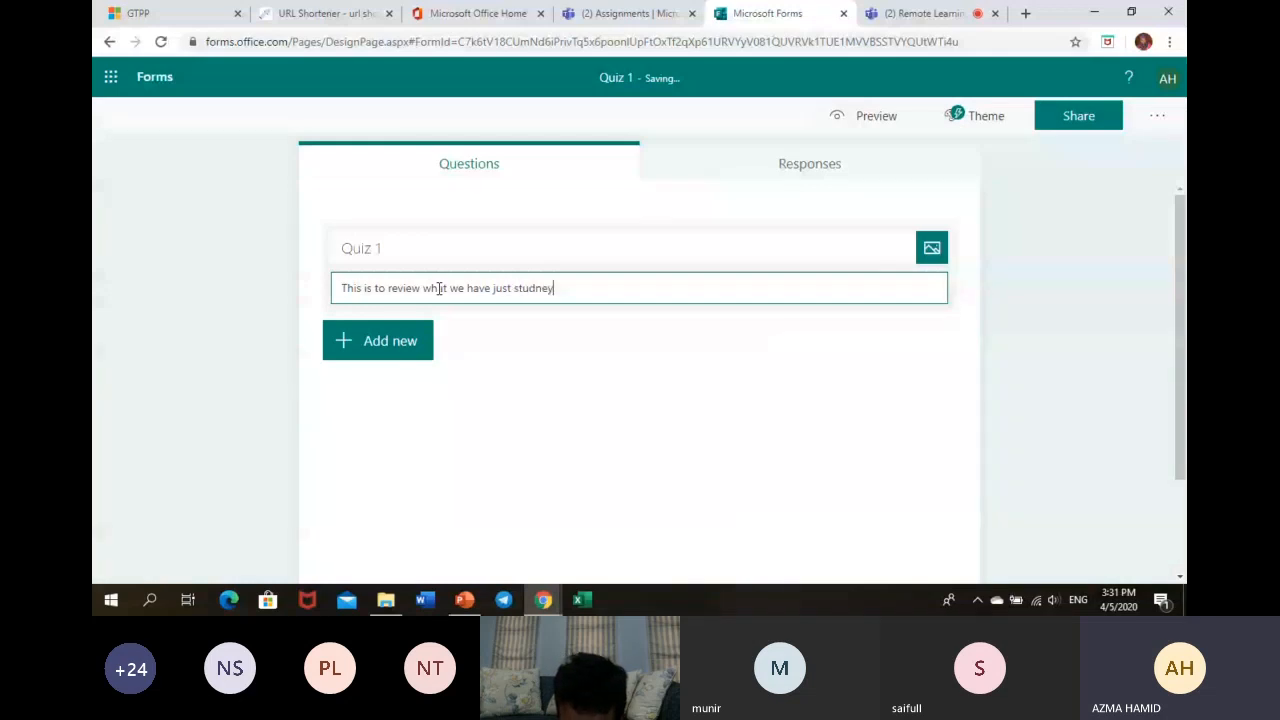
{"action": "key", "text": "BackSpace"}
{"action": "key", "text": "BackSpace"}
{"action": "key", "text": "BackSpace"}
{"action": "type", "text": "ied."}
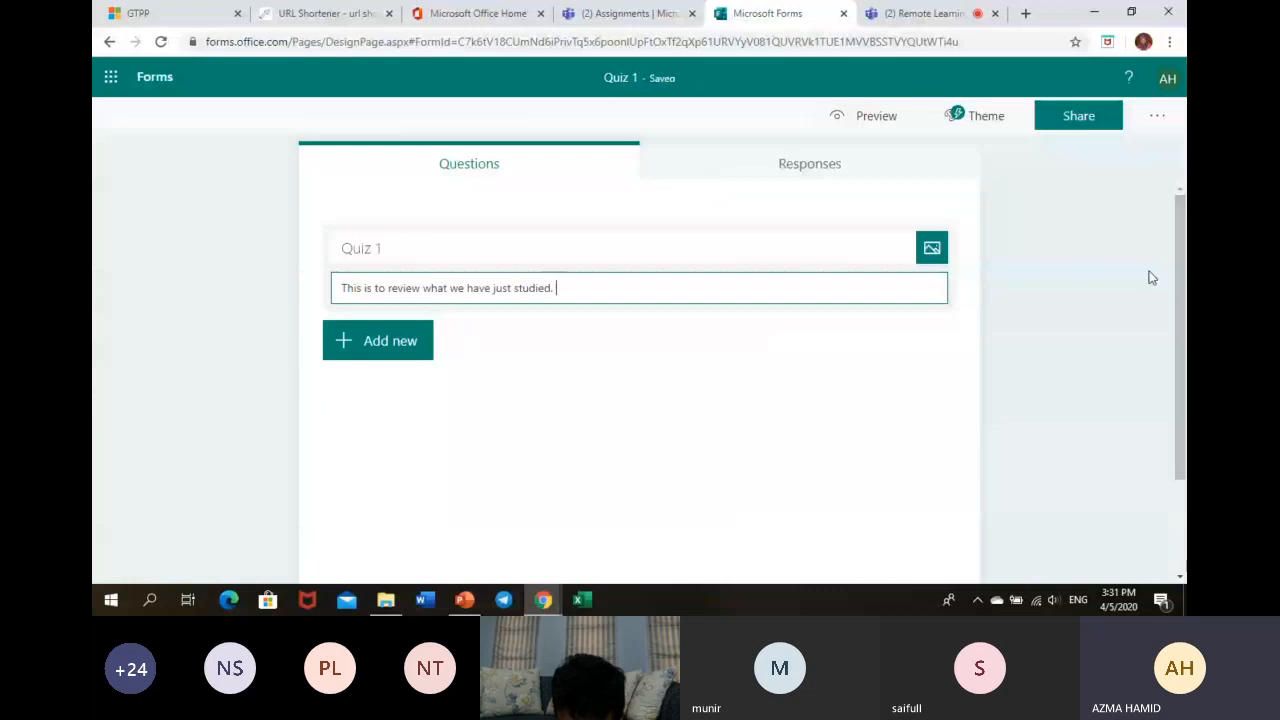
- Search Bing images for 'Bank' and add the yellow BANK clip art to the quiz header
{"action": "left_click", "coordinate": [932, 249]}
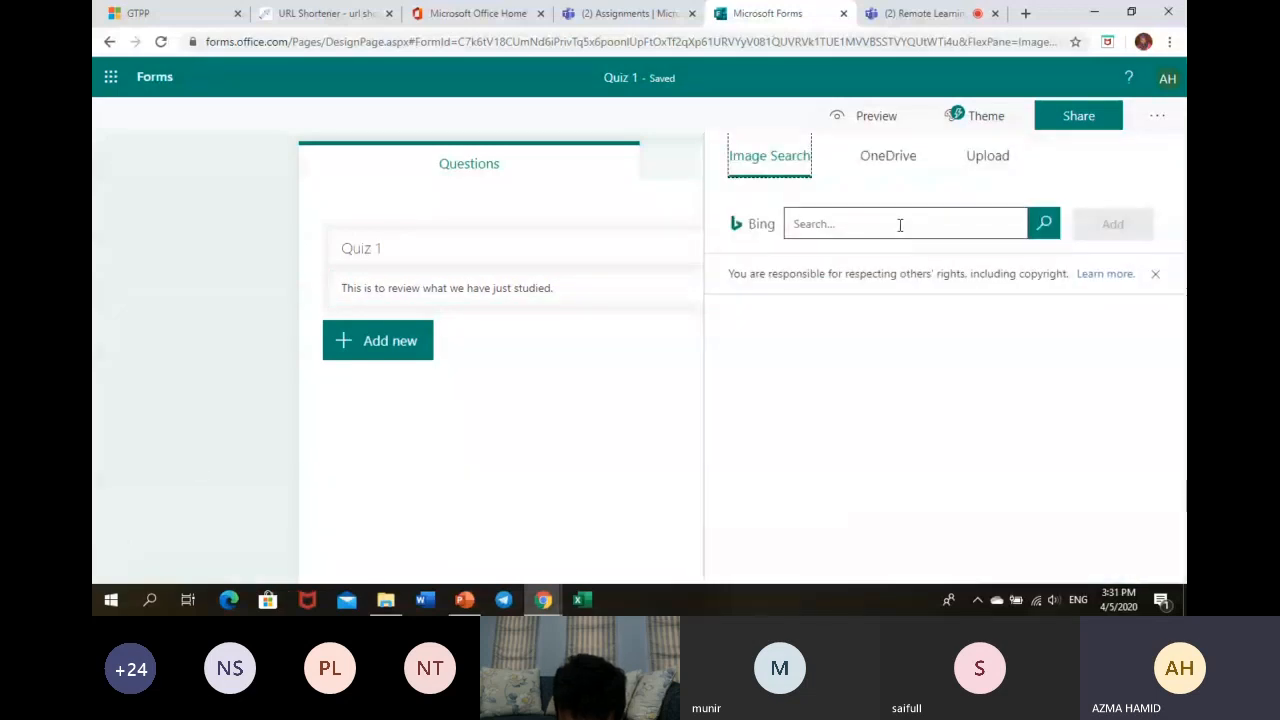
{"action": "left_click", "coordinate": [900, 225]}
{"action": "type", "text": "Ban"}
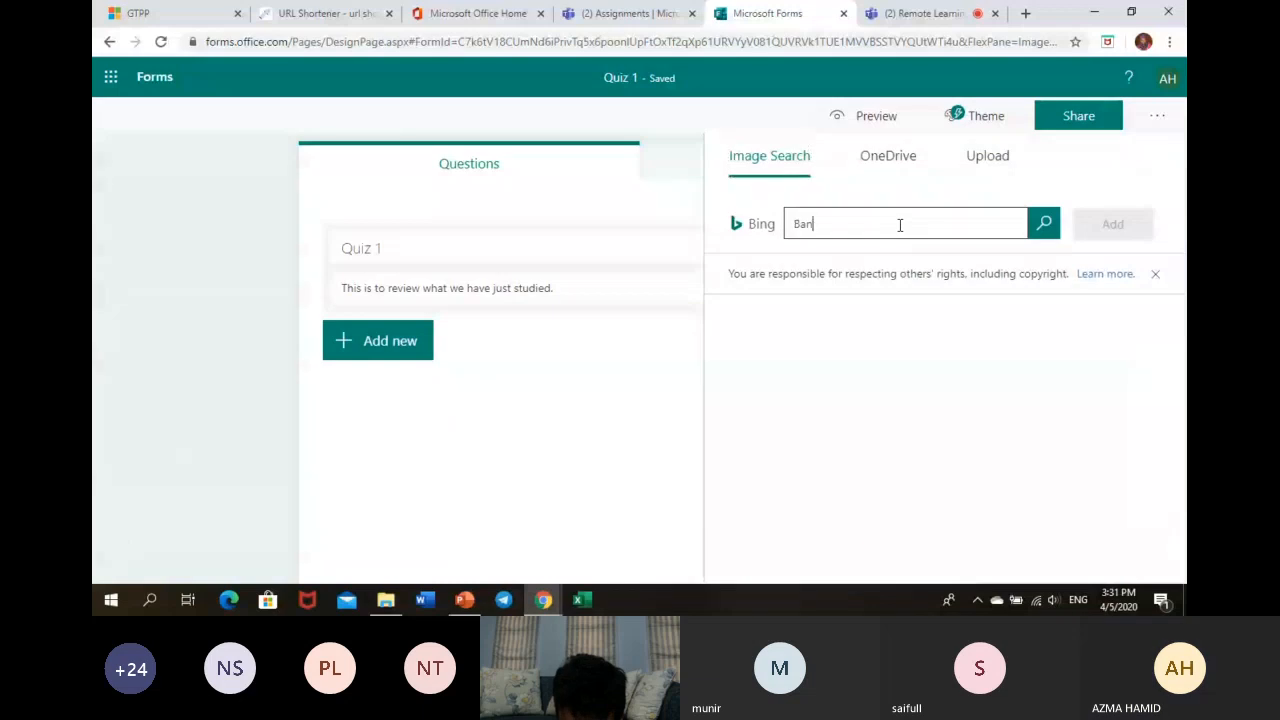
{"action": "type", "text": "k"}
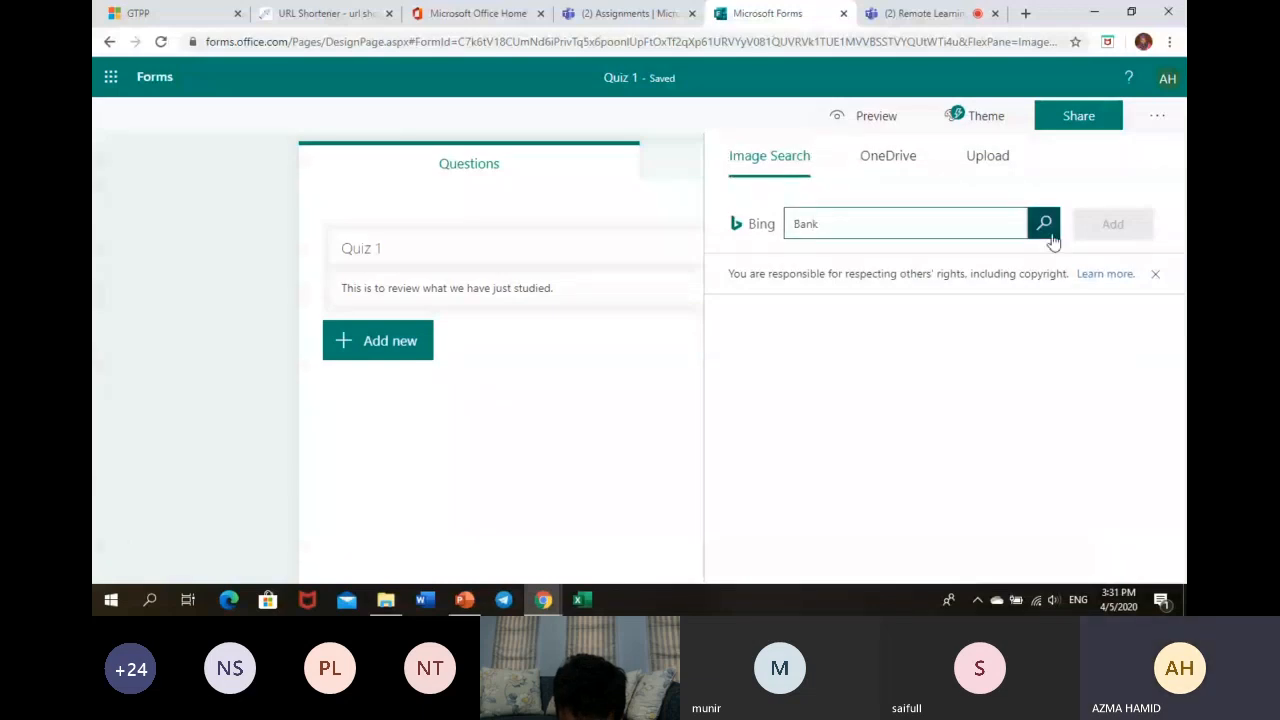
{"action": "left_click", "coordinate": [1045, 228]}
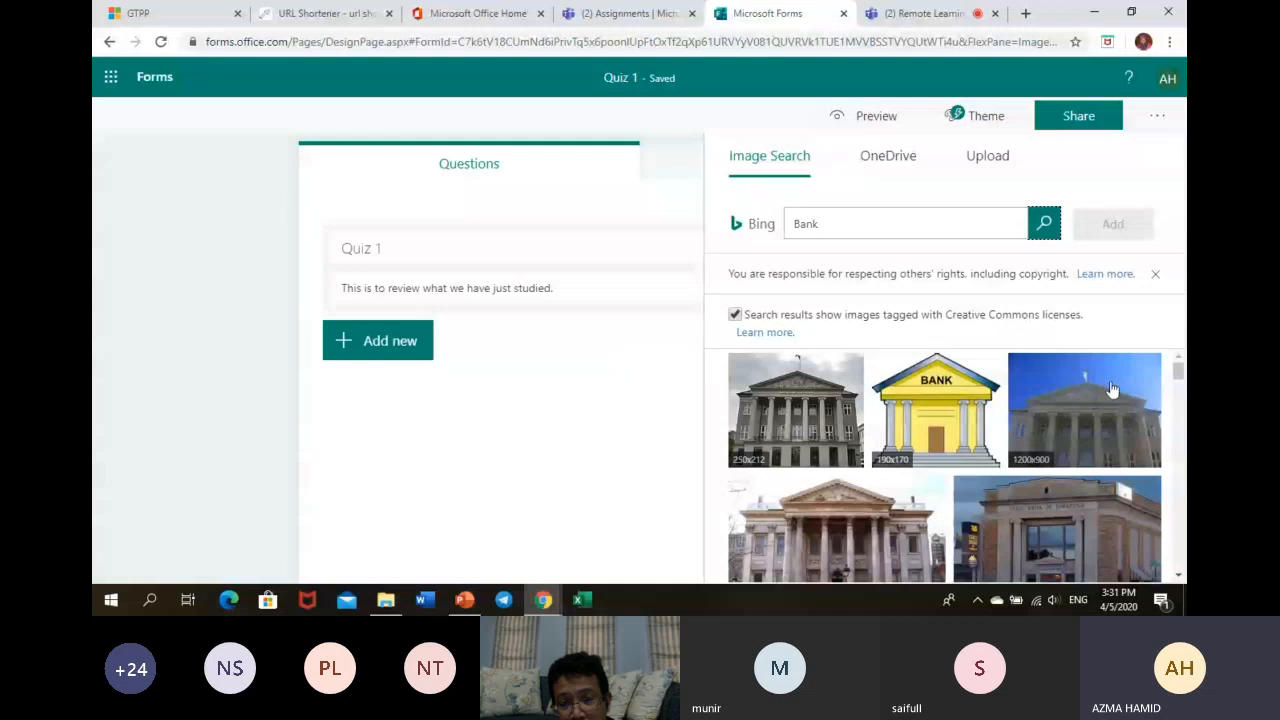
{"action": "mouse_move", "coordinate": [1179, 372]}
{"action": "left_mouse_down"}
{"action": "mouse_move", "coordinate": [1179, 416]}
{"action": "mouse_move", "coordinate": [1176, 370]}
{"action": "left_mouse_up"}
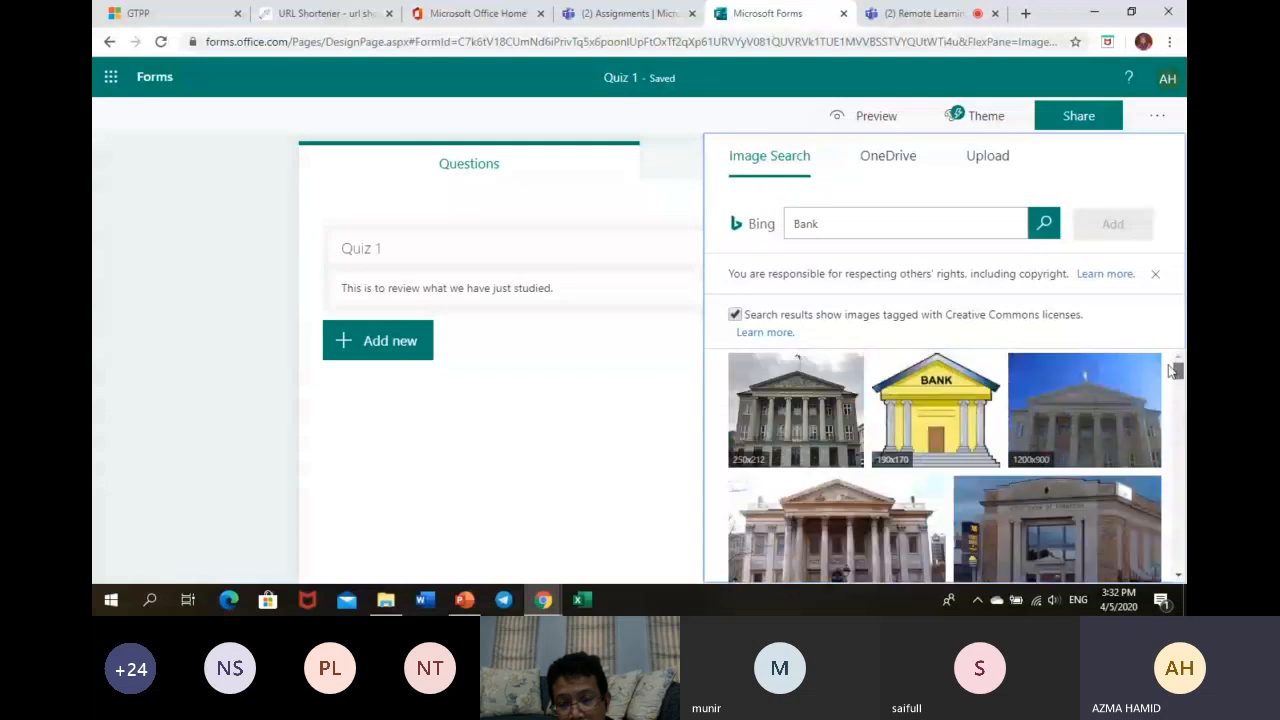
{"action": "left_click", "coordinate": [935, 410]}
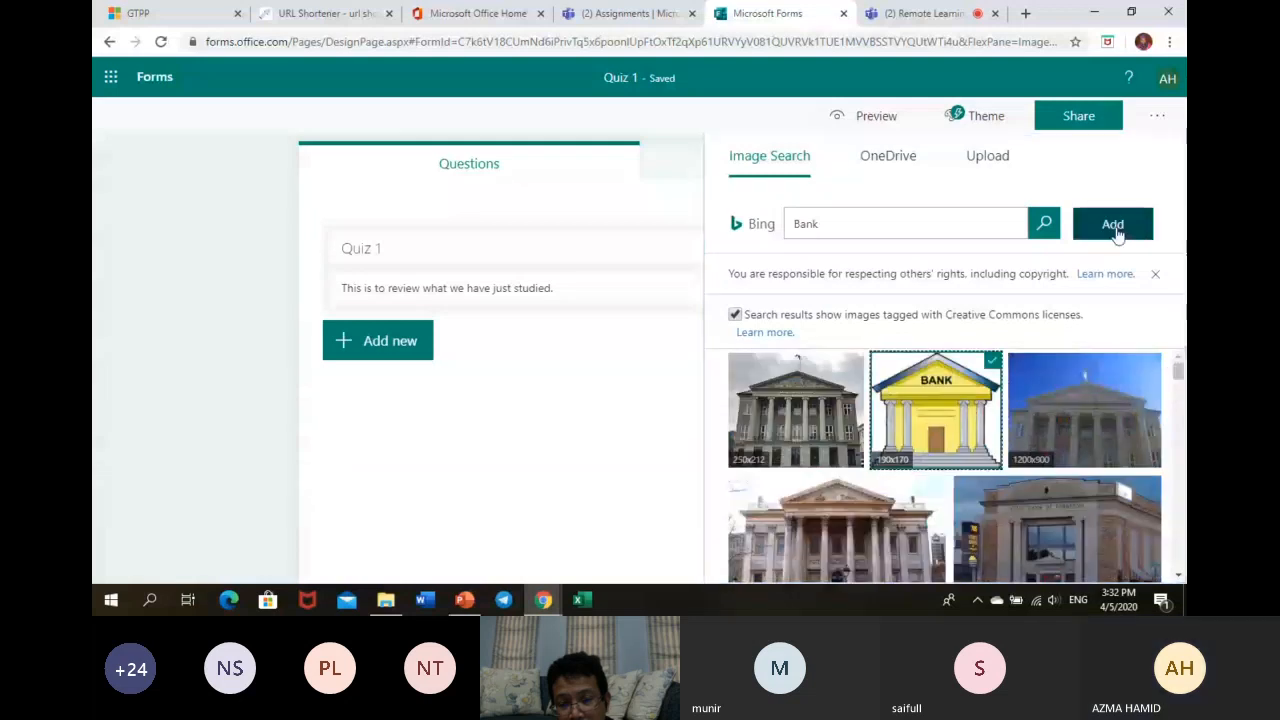
{"action": "left_click", "coordinate": [1113, 225]}
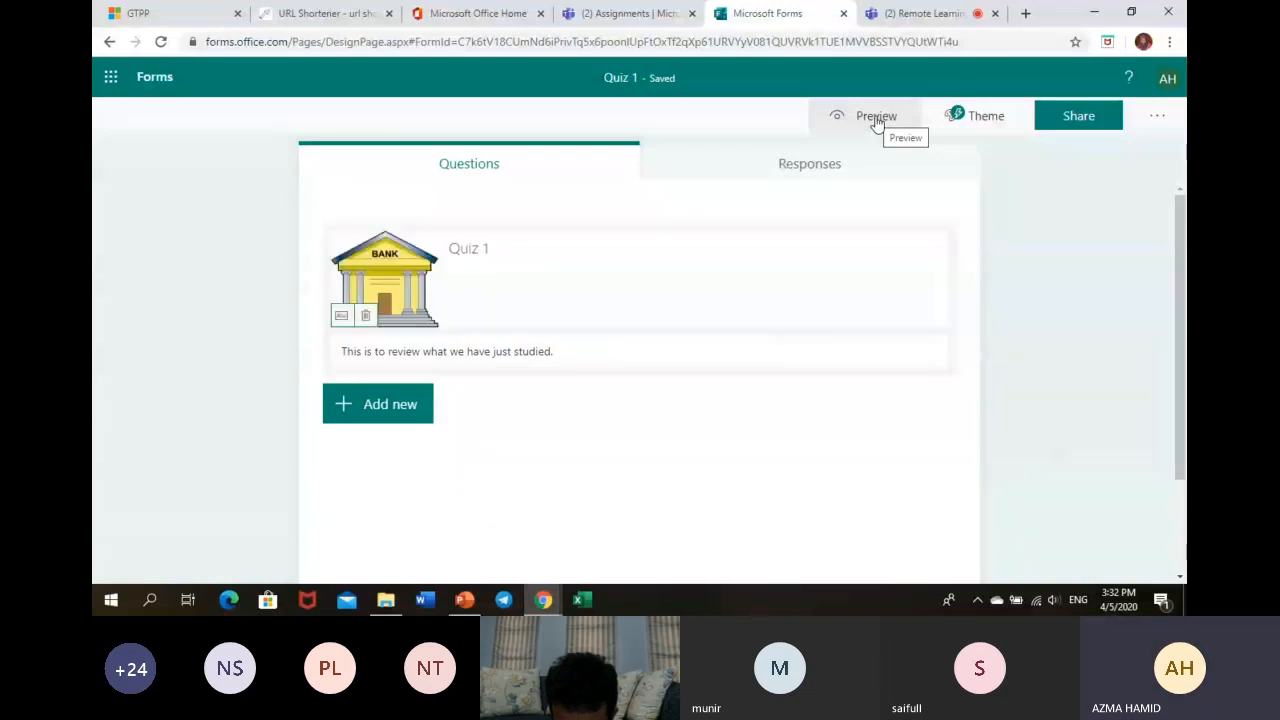
- Preview Quiz 1 as a respondent and launch Immersive Reader from the title
{"action": "left_click", "coordinate": [876, 118]}
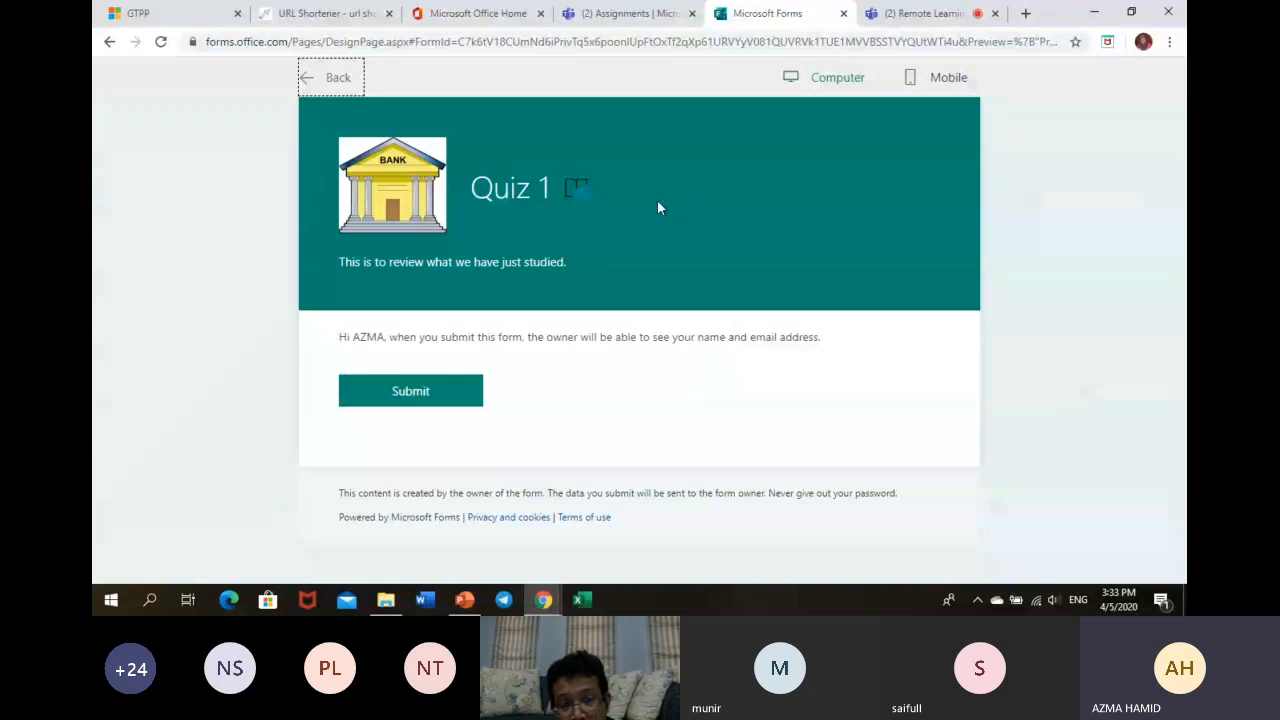
{"action": "left_click", "coordinate": [579, 190]}
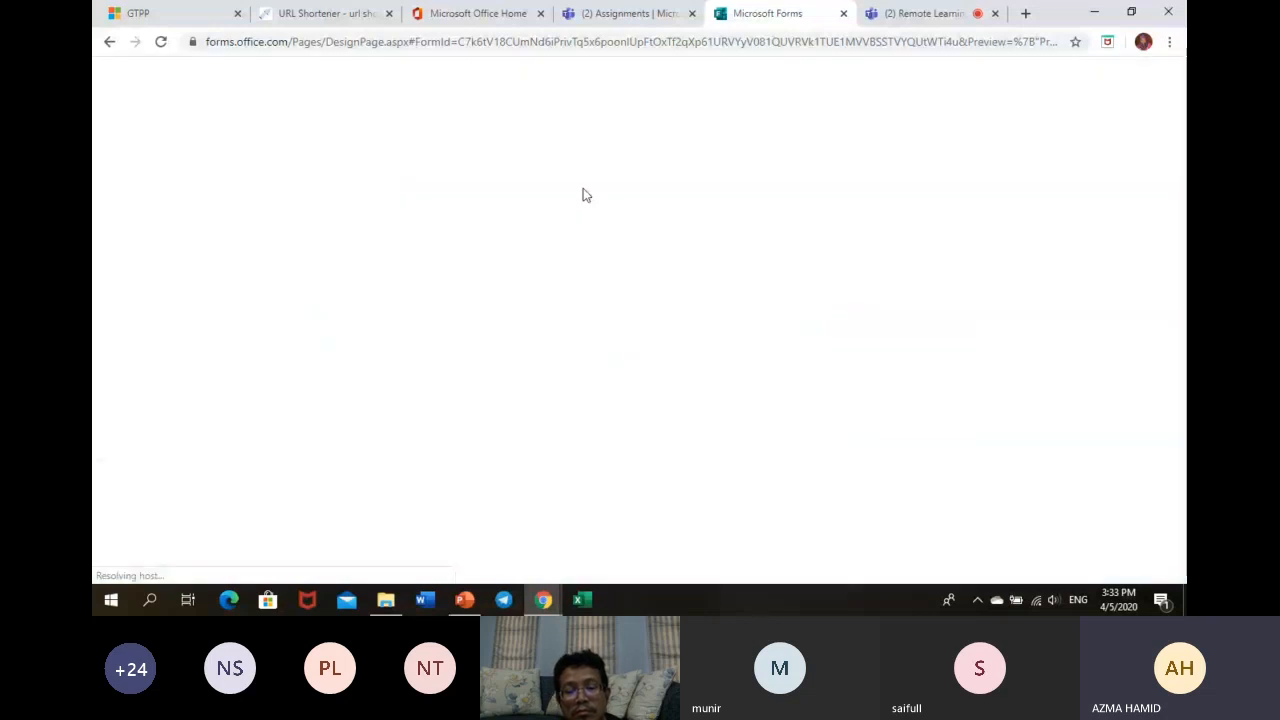
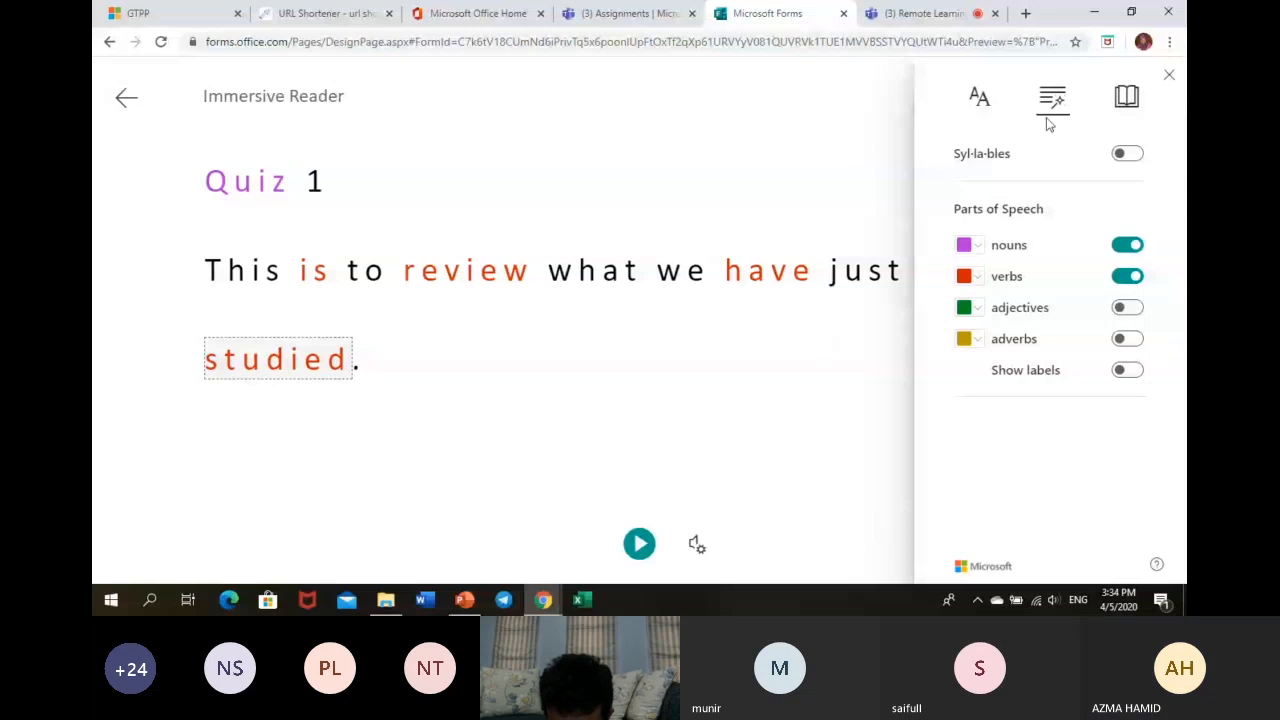
- Check the picture-dictionary meaning of 'studied' in Immersive Reader, then exit to the Quiz 1 preview
{"action": "left_click", "coordinate": [1127, 97]}
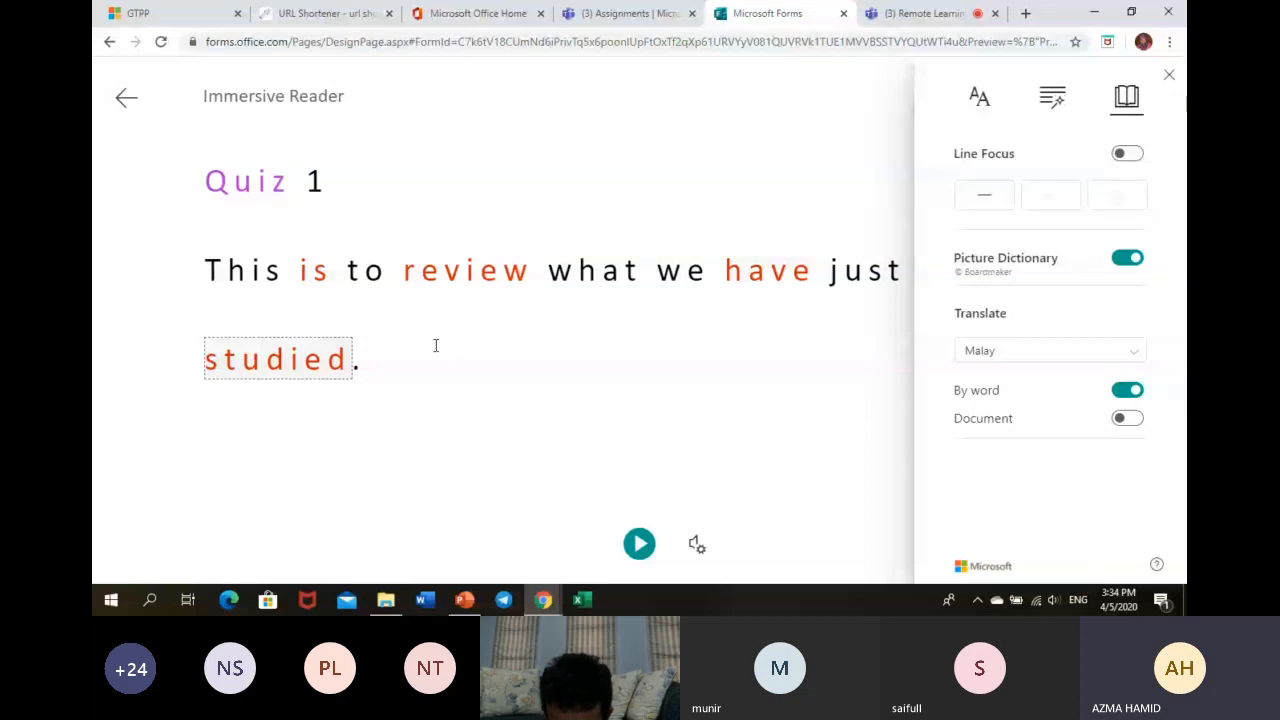
{"action": "left_click", "coordinate": [1125, 100]}
{"action": "left_click", "coordinate": [1125, 100]}
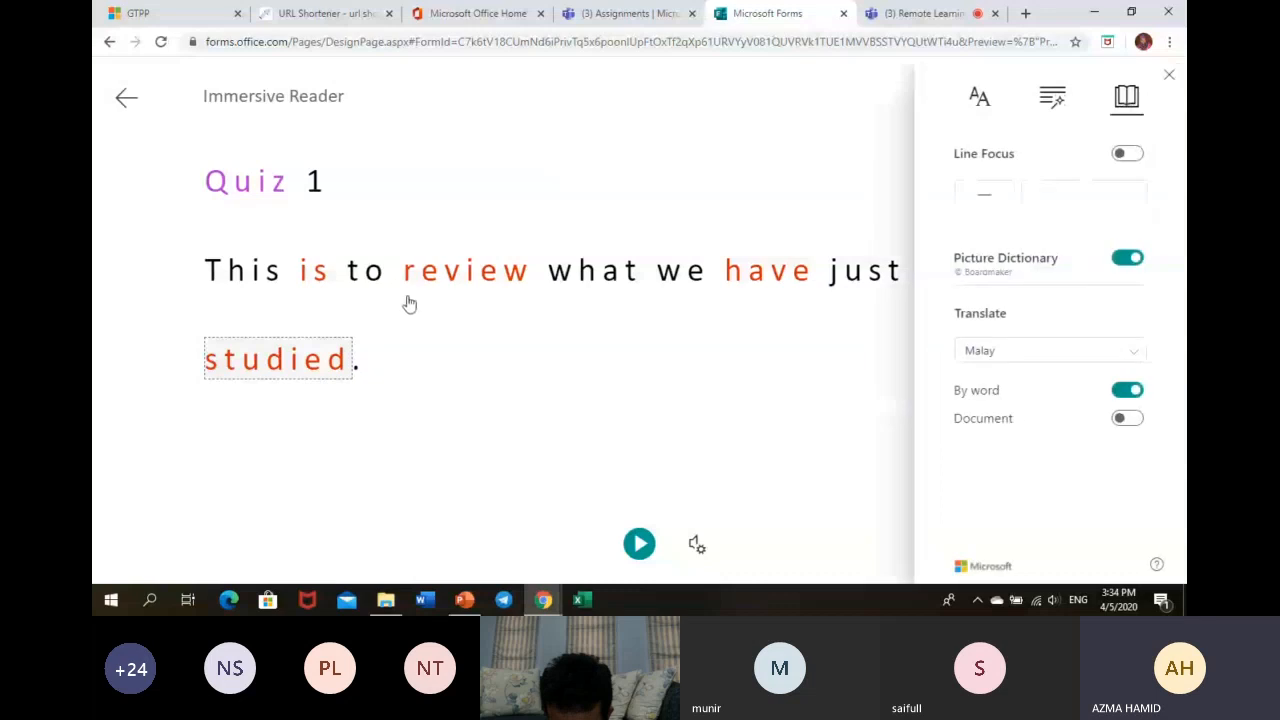
{"action": "left_click", "coordinate": [303, 358]}
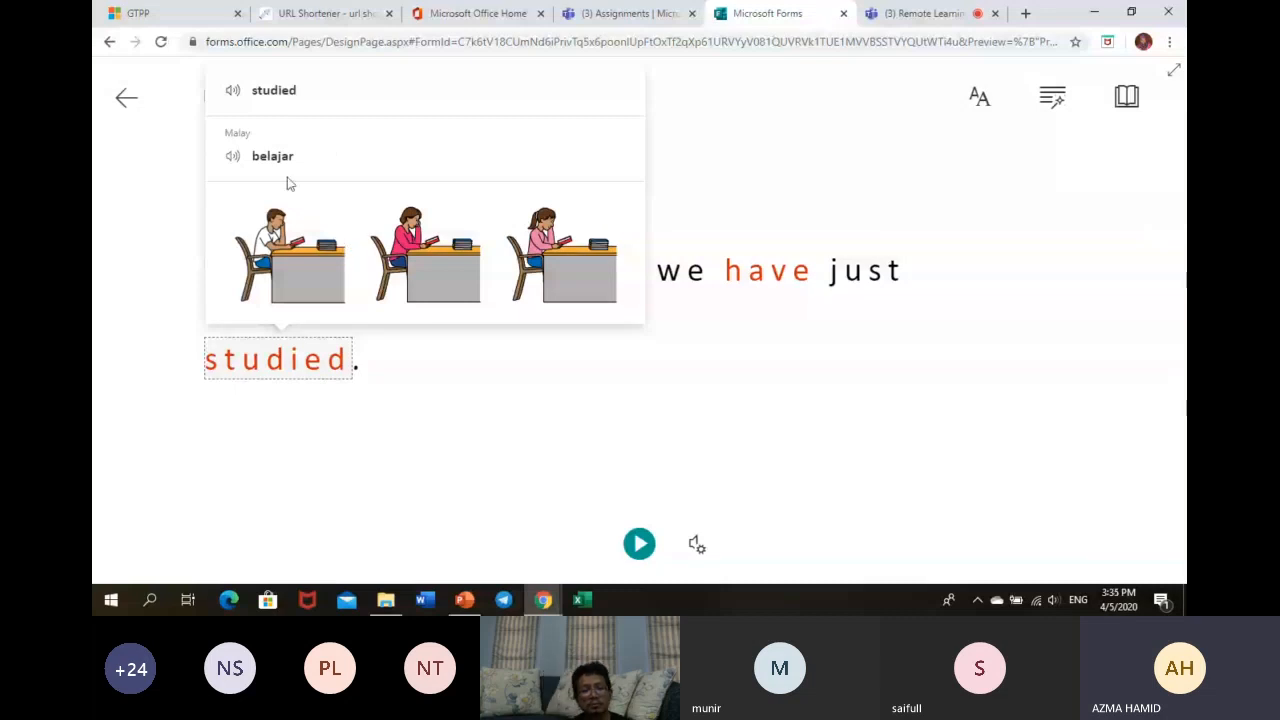
{"action": "left_click", "coordinate": [126, 104]}
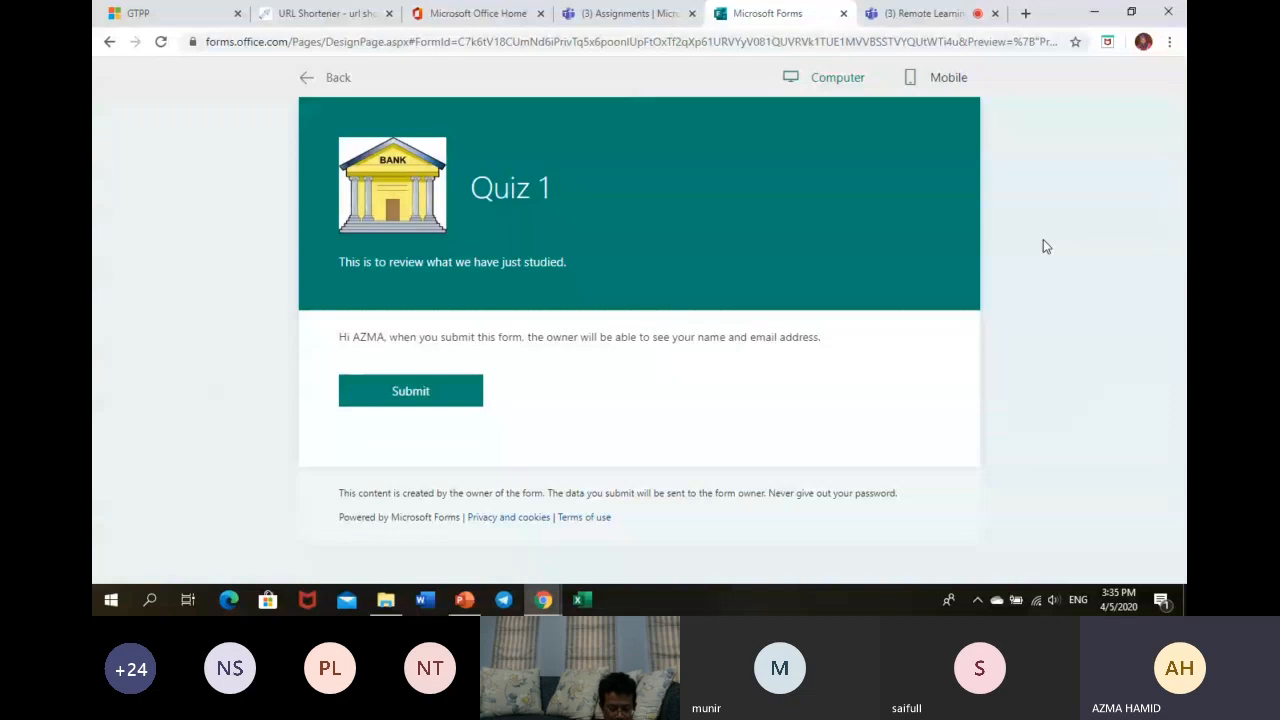
- Return to editing Quiz 1 and add two choice questions with default options
{"action": "left_click", "coordinate": [330, 85]}
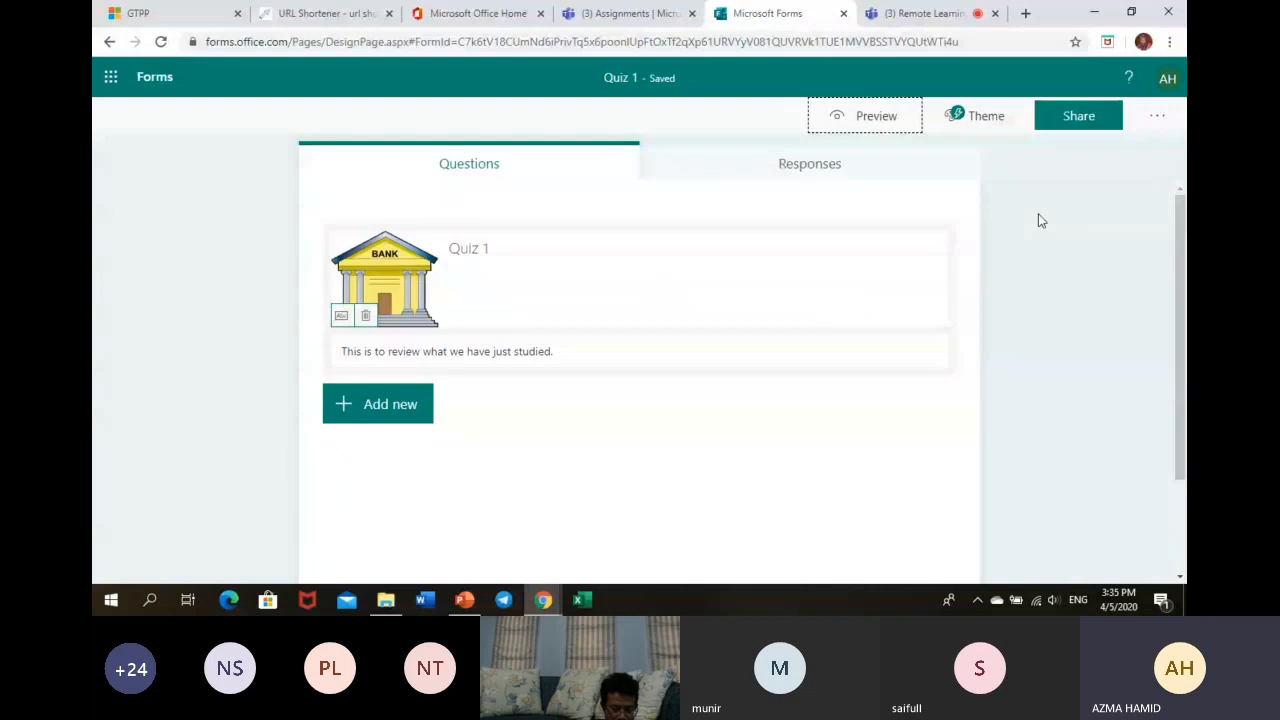
{"action": "left_click", "coordinate": [378, 418]}
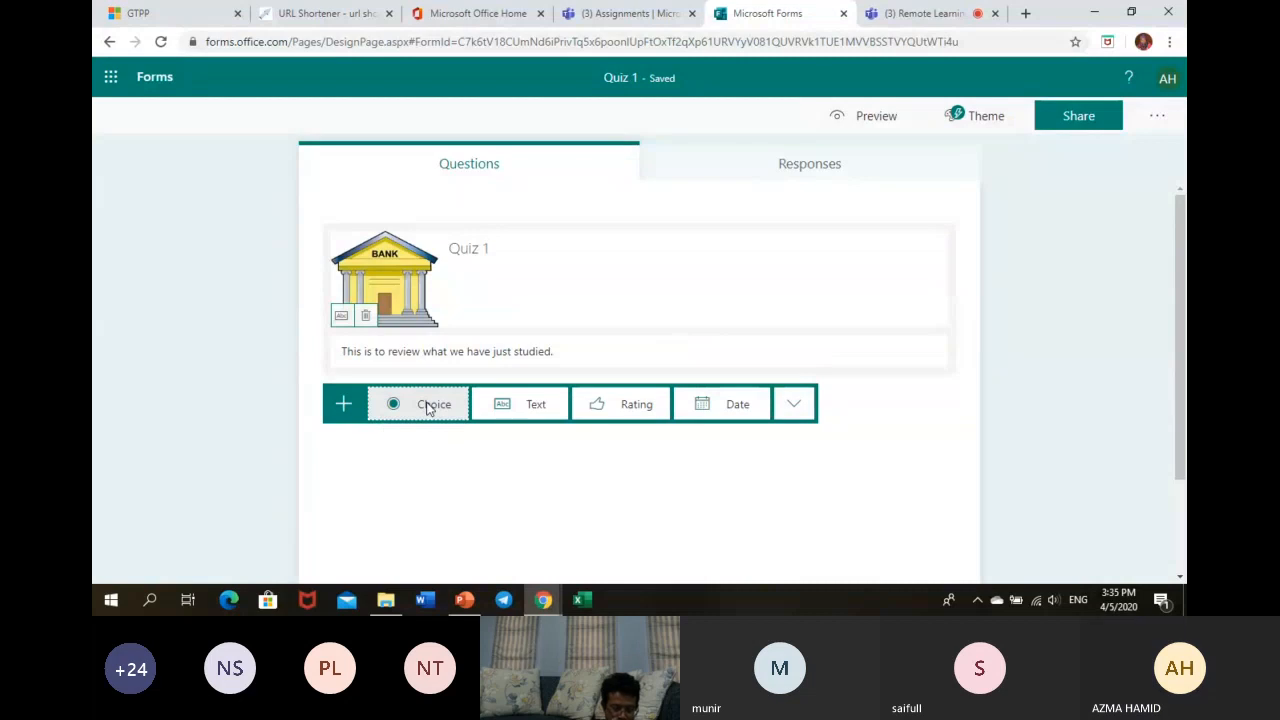
{"action": "left_click", "coordinate": [427, 405]}
{"action": "left_click", "coordinate": [1180, 391]}
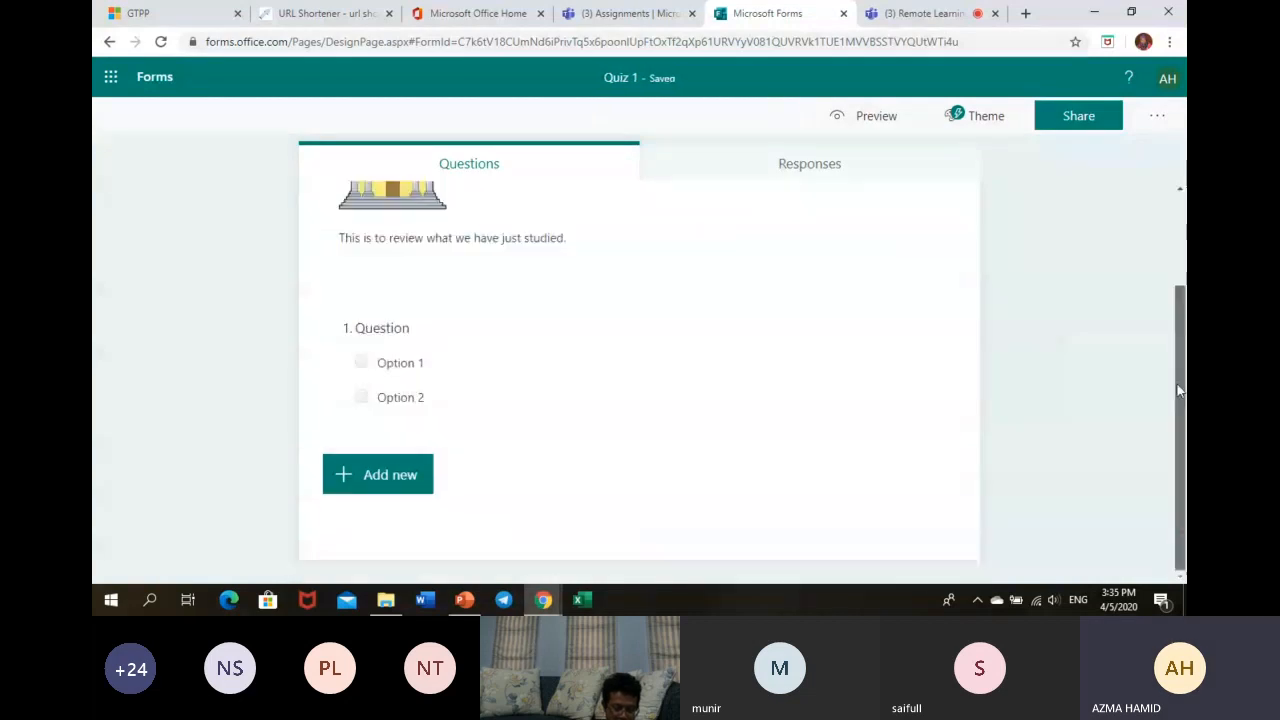
{"action": "left_click", "coordinate": [421, 474]}
{"action": "left_click", "coordinate": [423, 477]}
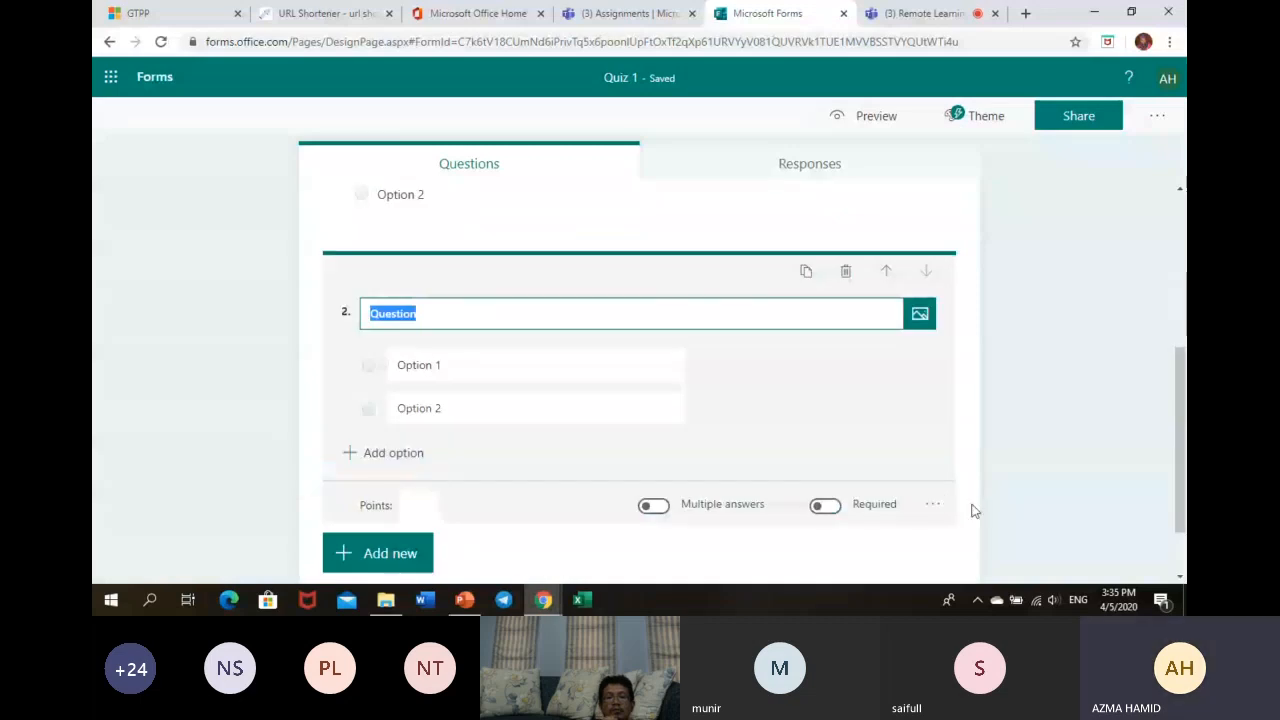
{"action": "left_click", "coordinate": [933, 508]}
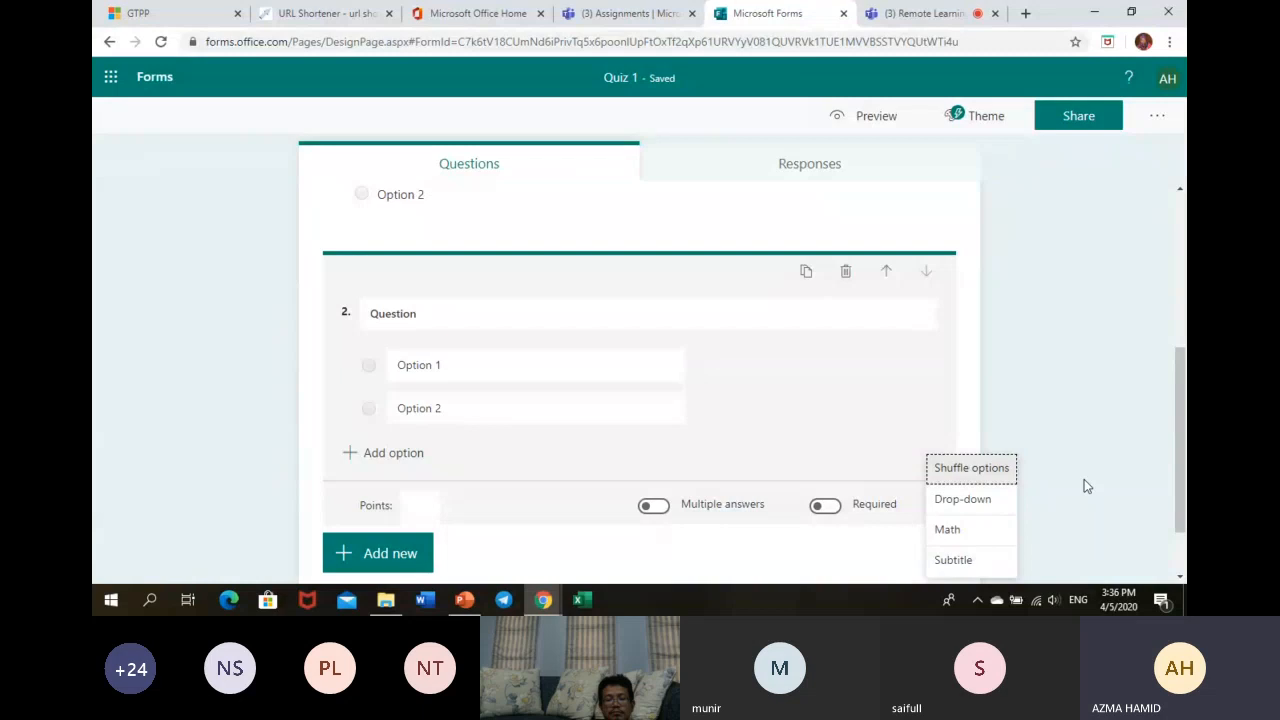
- Make question 2 the math equation 5a + 10 = 20 and add all suggested answers
{"action": "left_click", "coordinate": [963, 538]}
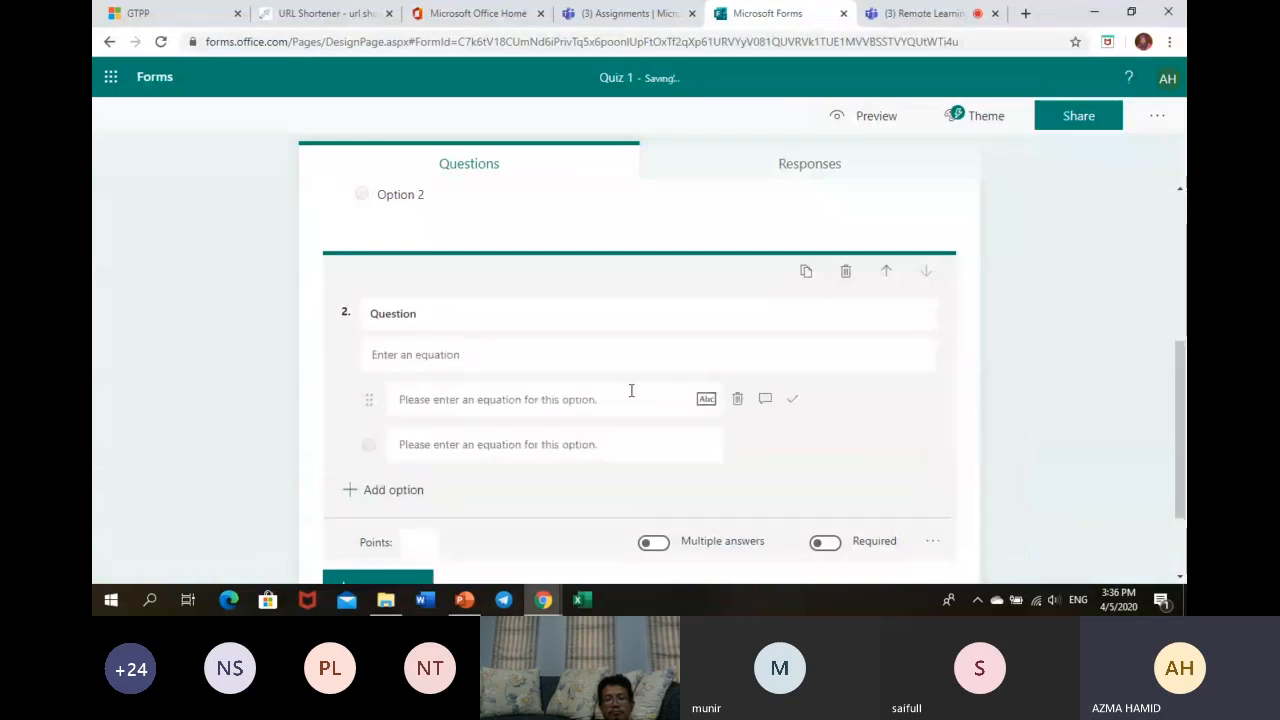
{"action": "left_click", "coordinate": [499, 358]}
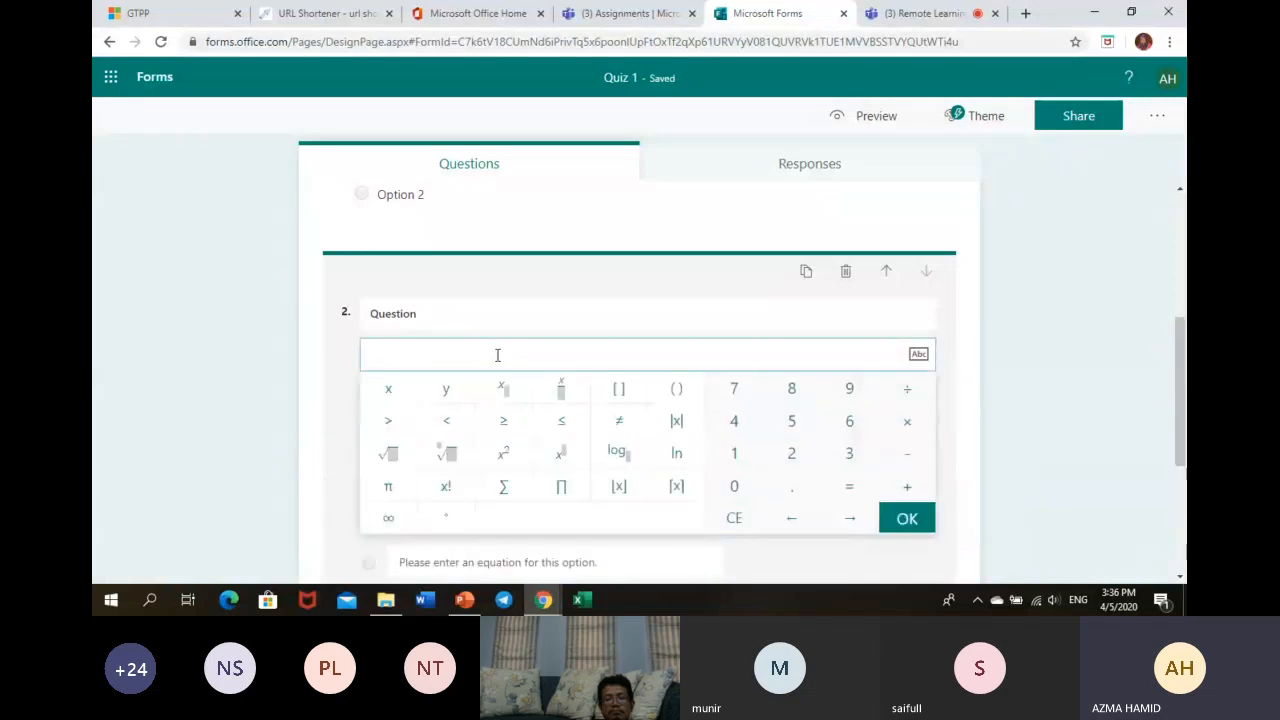
{"action": "type", "text": "%"}
{"action": "key", "text": "BackSpace"}
{"action": "type", "text": "3"}
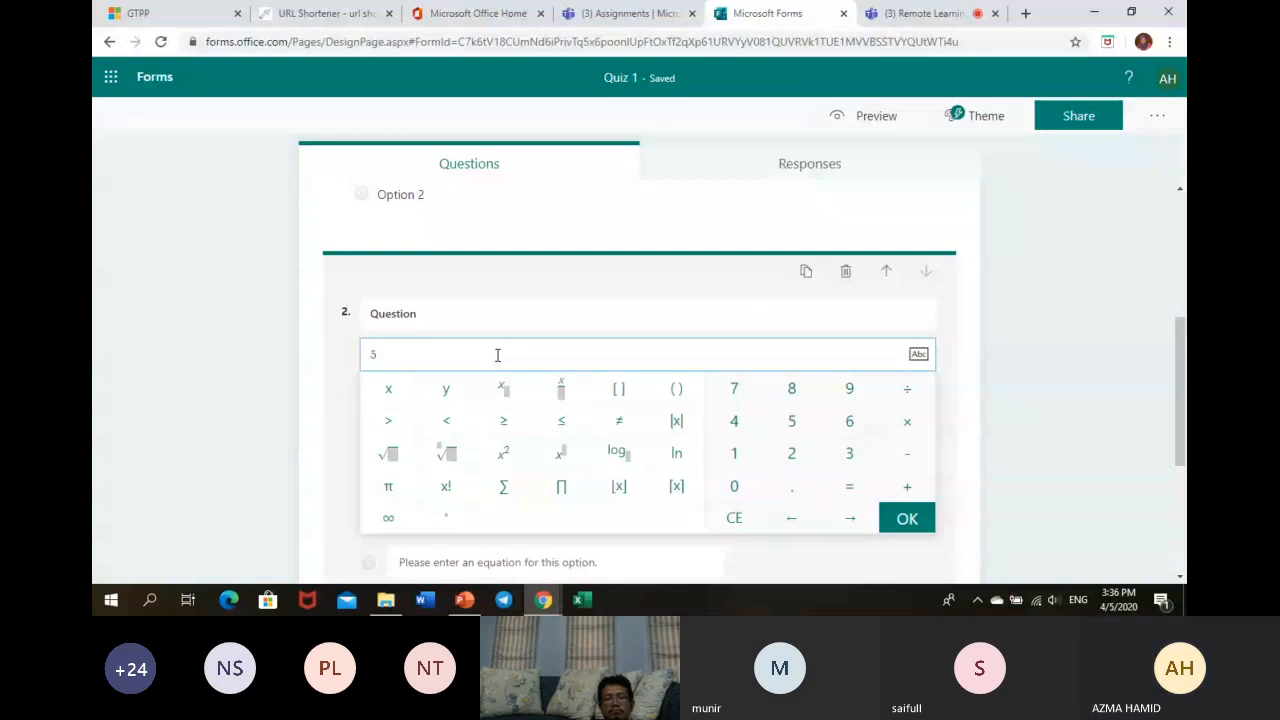
{"action": "type", "text": "a + "}
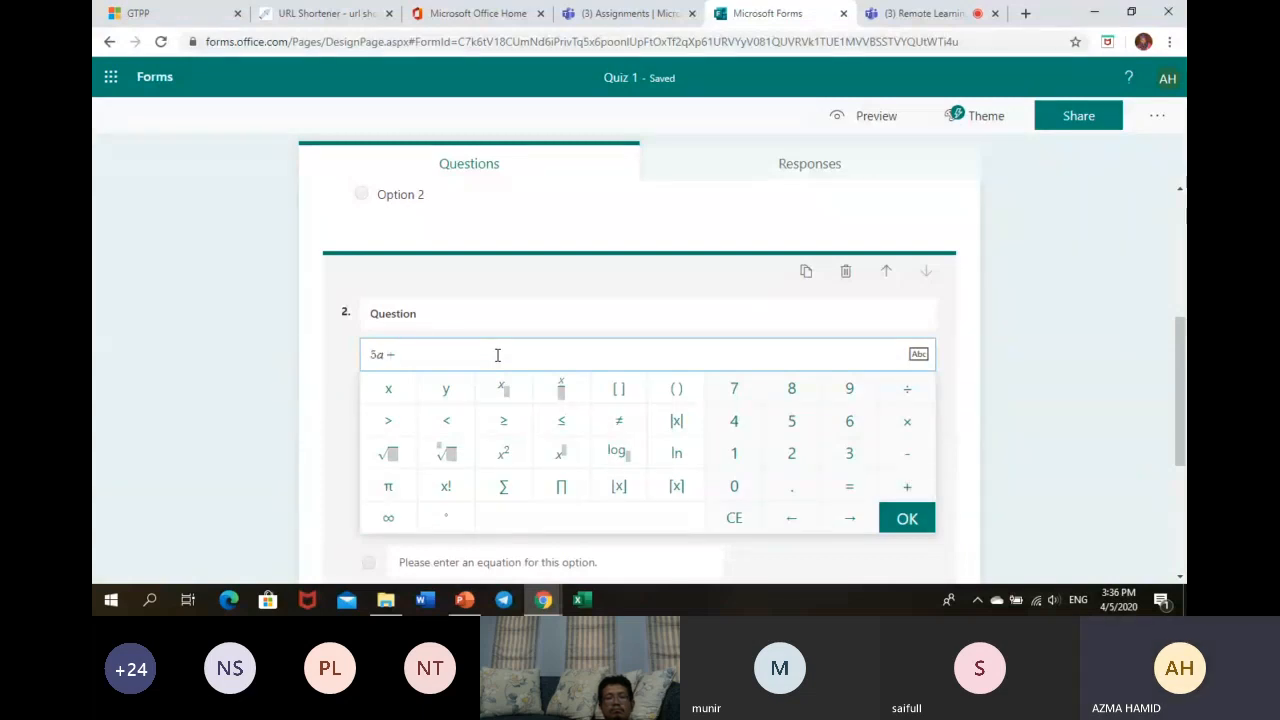
{"action": "type", "text": "10 = 20"}
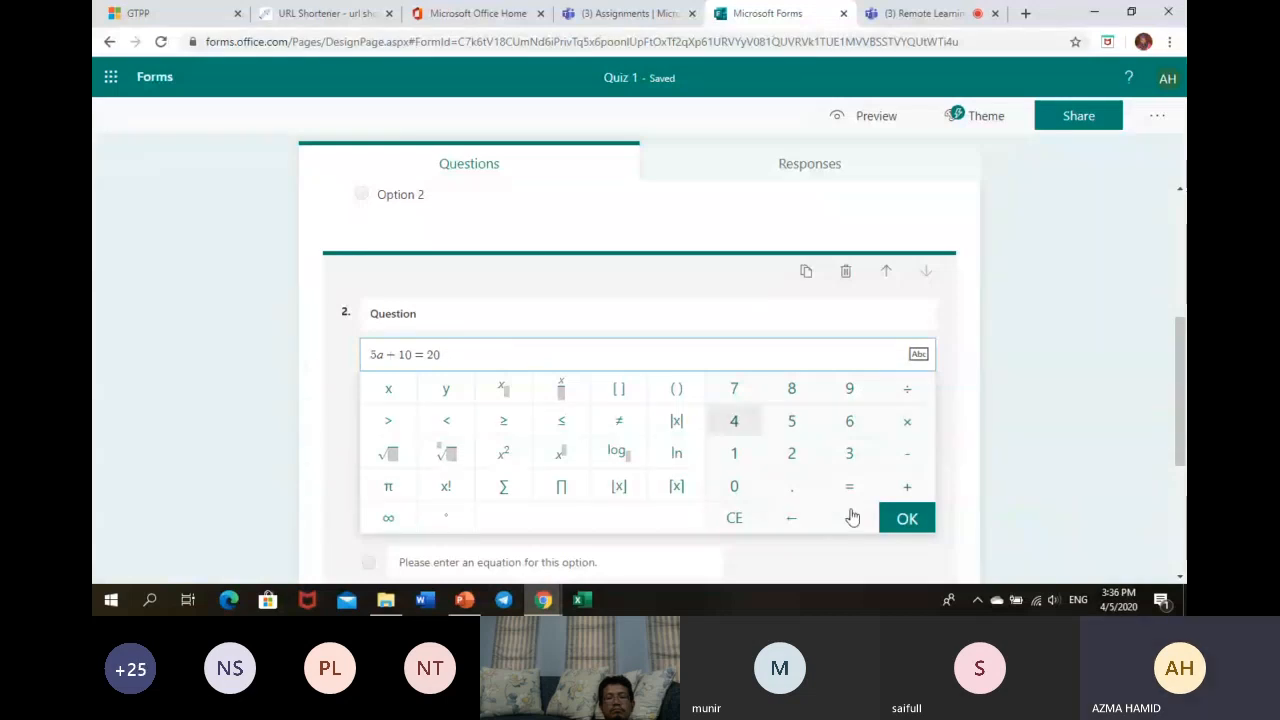
{"action": "left_click", "coordinate": [905, 519]}
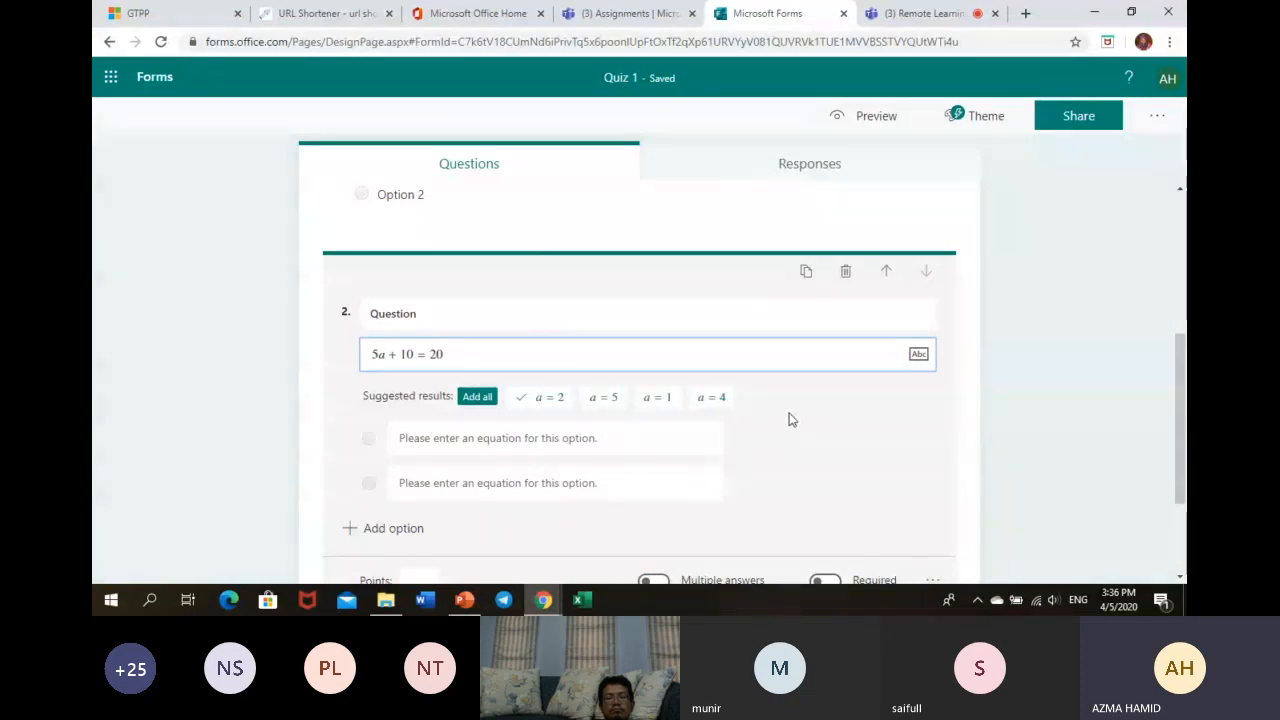
{"action": "left_click", "coordinate": [478, 400]}
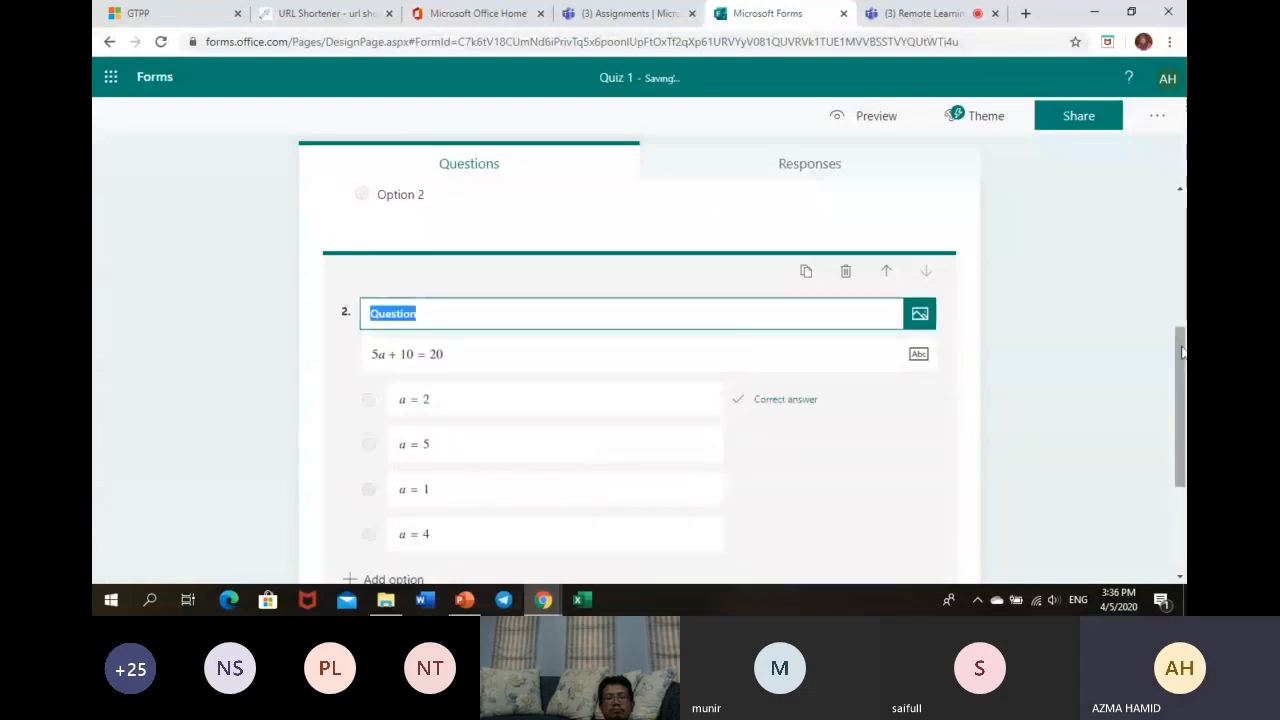
- Add question 3 from Question ideas: a + 5 = 57 with answers 118, 52, 12, 31
{"action": "left_click_drag", "start_coordinate": [1182, 352], "coordinate": [1182, 220]}
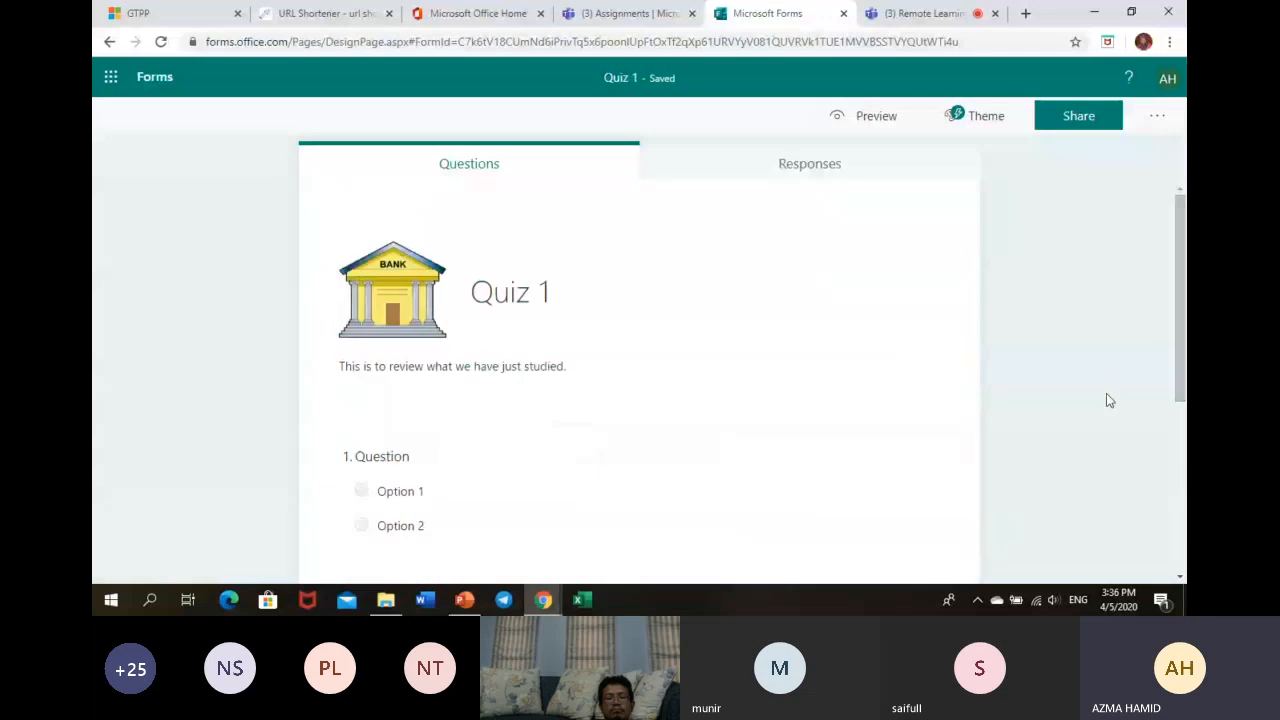
{"action": "scroll", "coordinate": [963, 420], "scroll_direction": "down", "scroll_amount": 1}
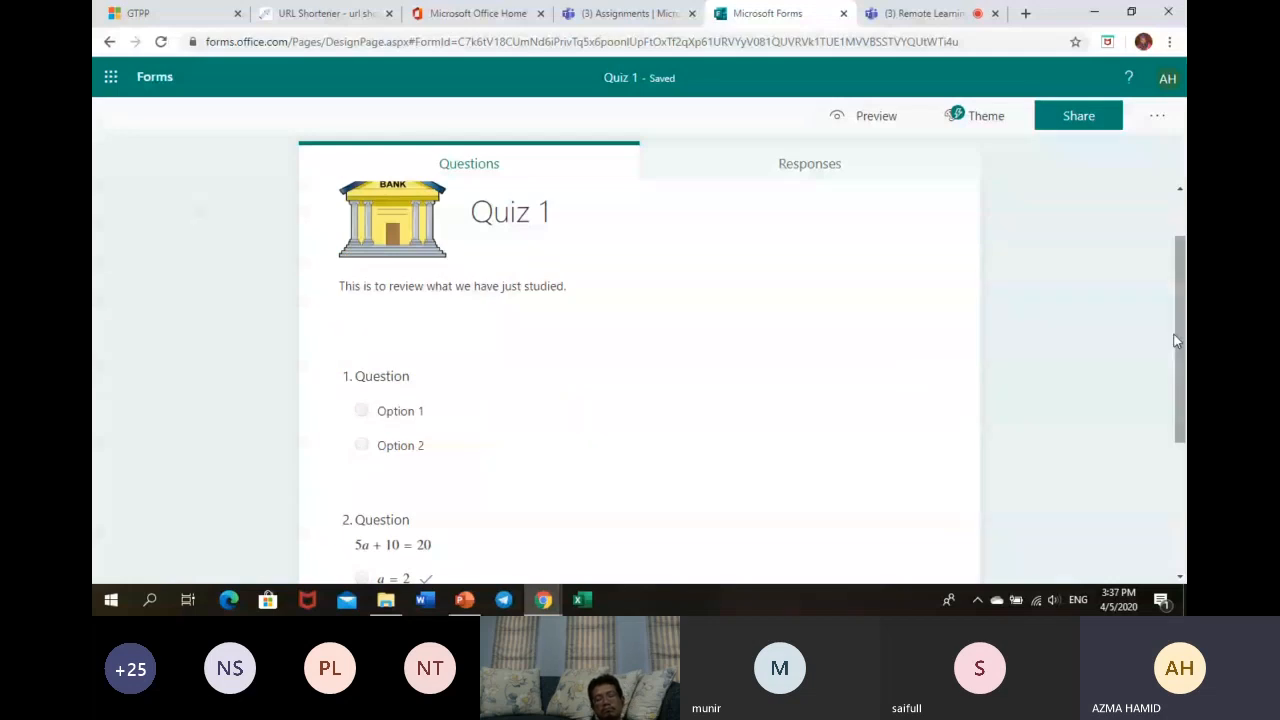
{"action": "left_click_drag", "start_coordinate": [1176, 341], "coordinate": [1176, 490]}
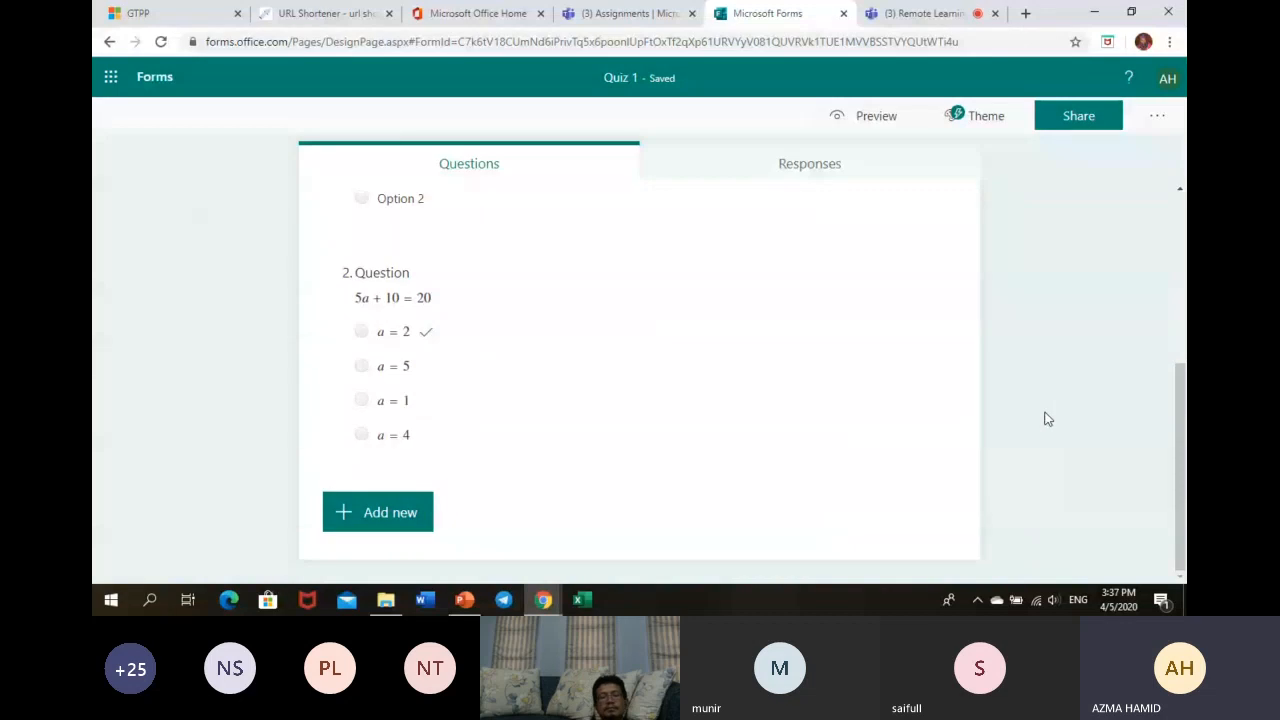
{"action": "left_click", "coordinate": [390, 512]}
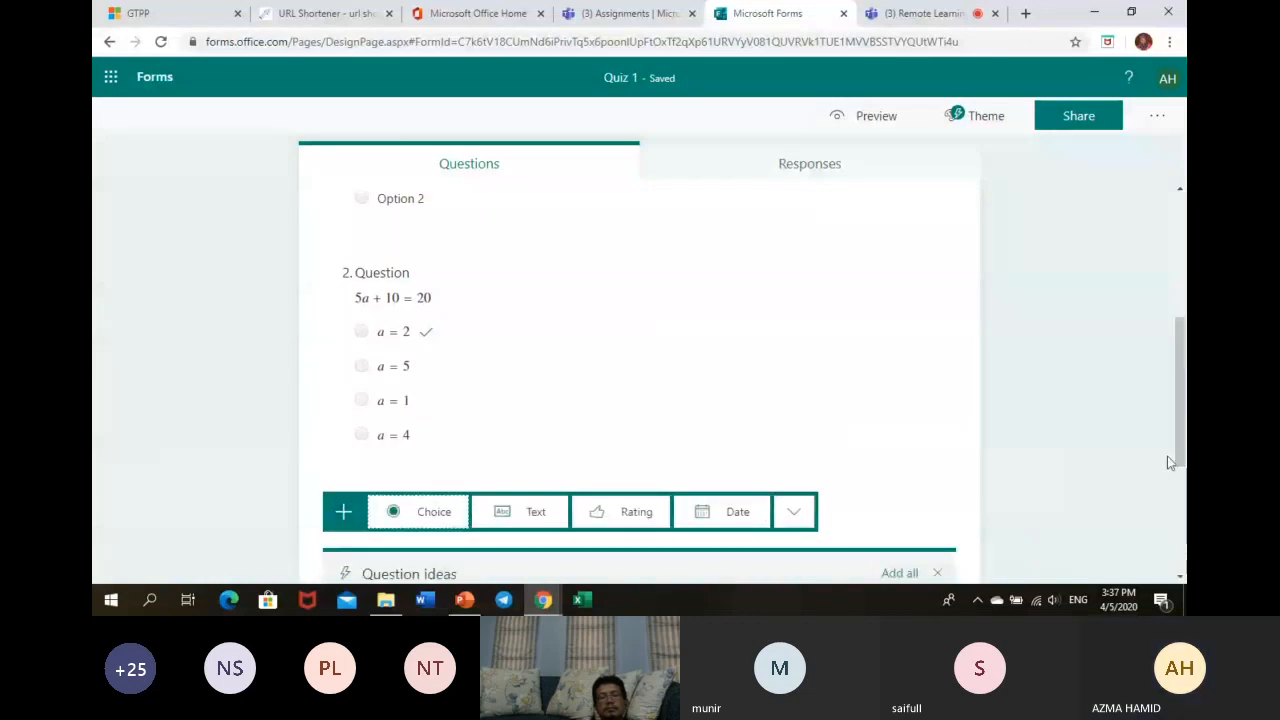
{"action": "left_click_drag", "start_coordinate": [1182, 456], "coordinate": [1171, 568]}
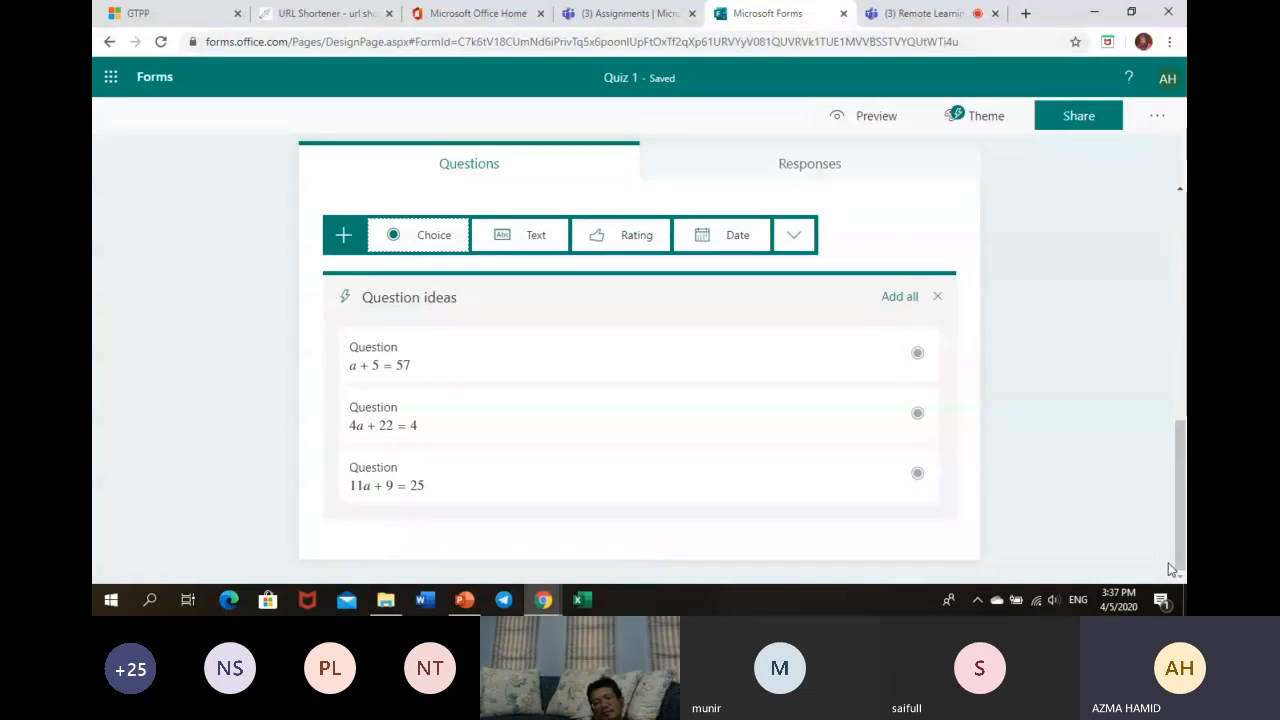
{"action": "left_click", "coordinate": [917, 355]}
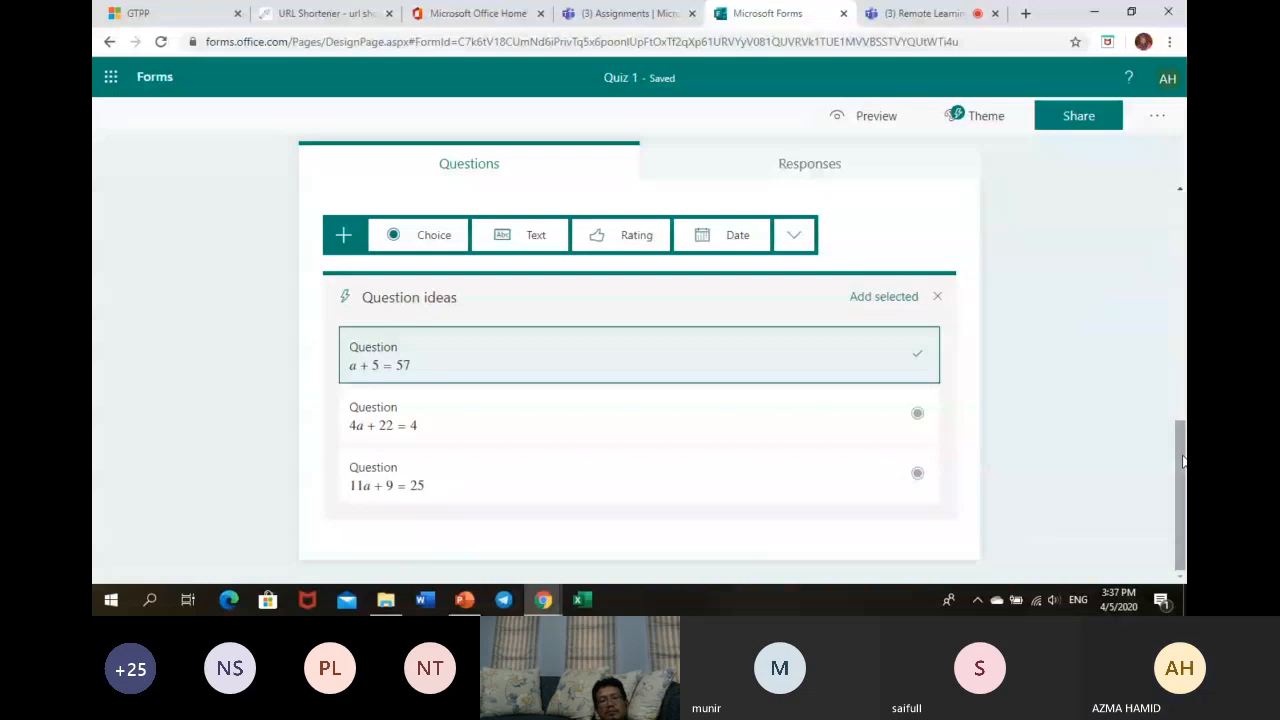
{"action": "left_click", "coordinate": [1128, 476]}
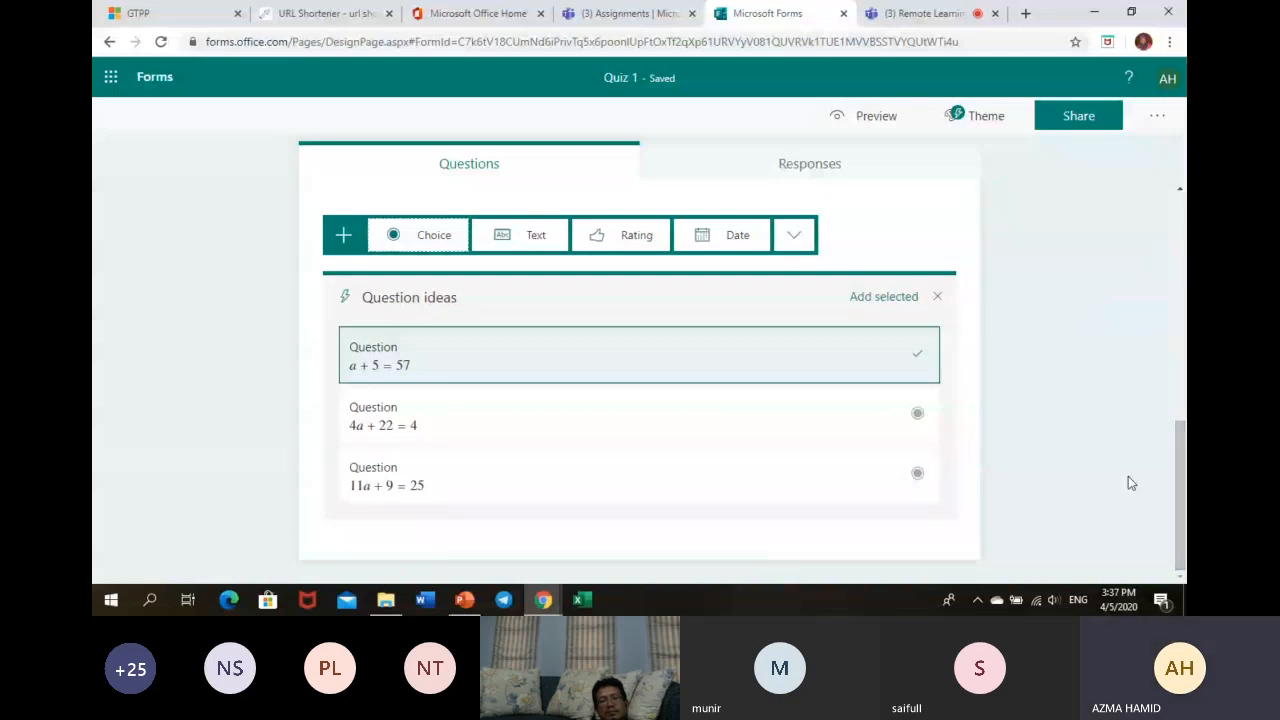
{"action": "left_click", "coordinate": [869, 297]}
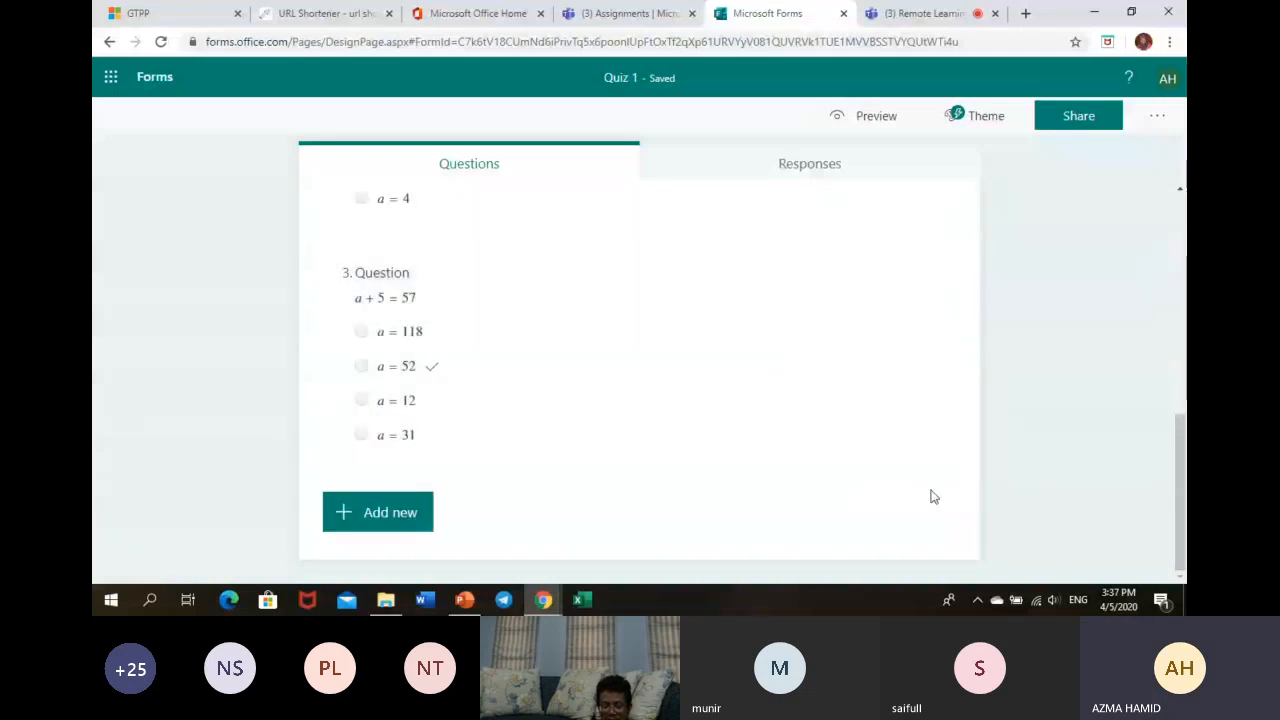
{"action": "left_click", "coordinate": [752, 403]}
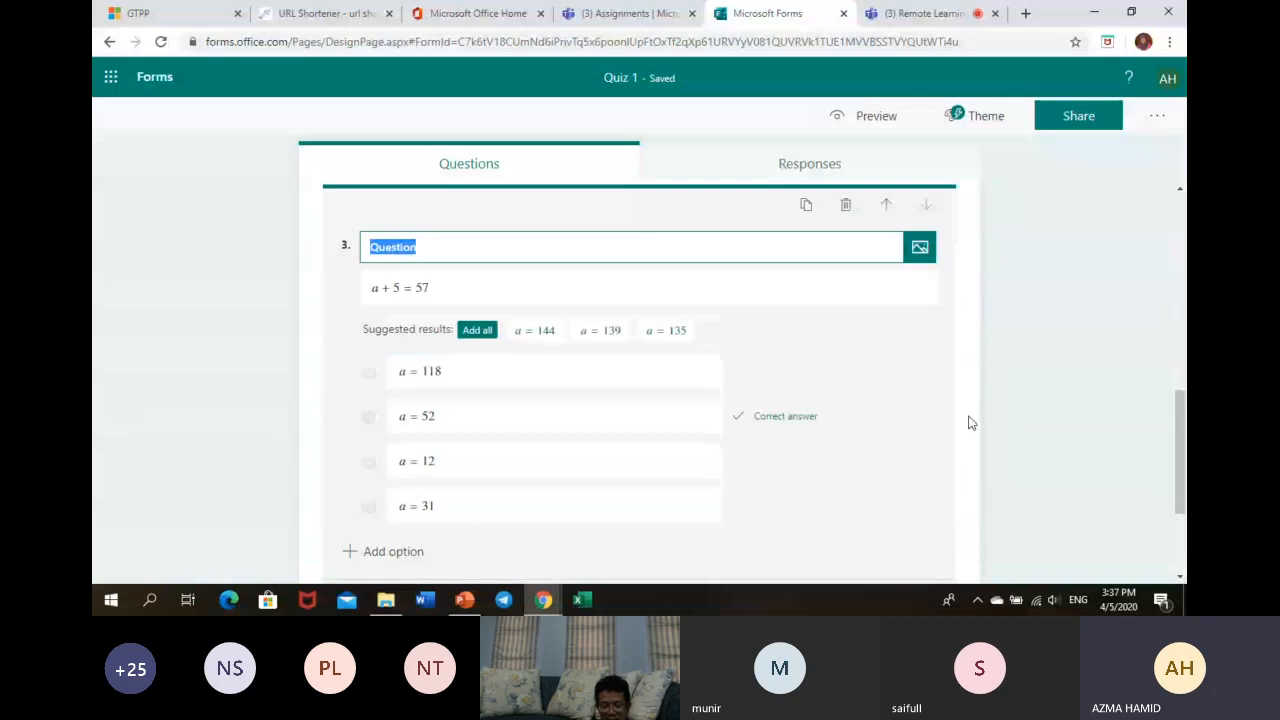
{"action": "left_click", "coordinate": [1158, 117]}
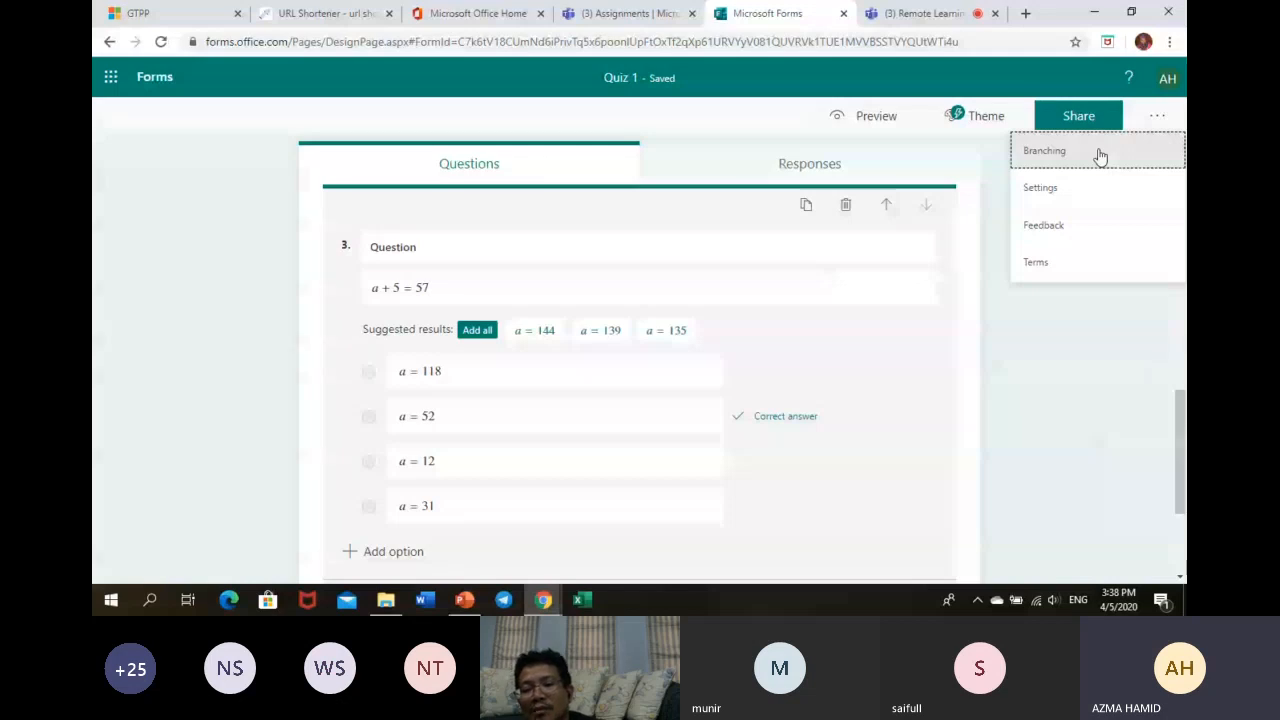
- Open the quiz's Branching options, keeping question 1's option 1 going to Next
{"action": "left_click", "coordinate": [1100, 154]}
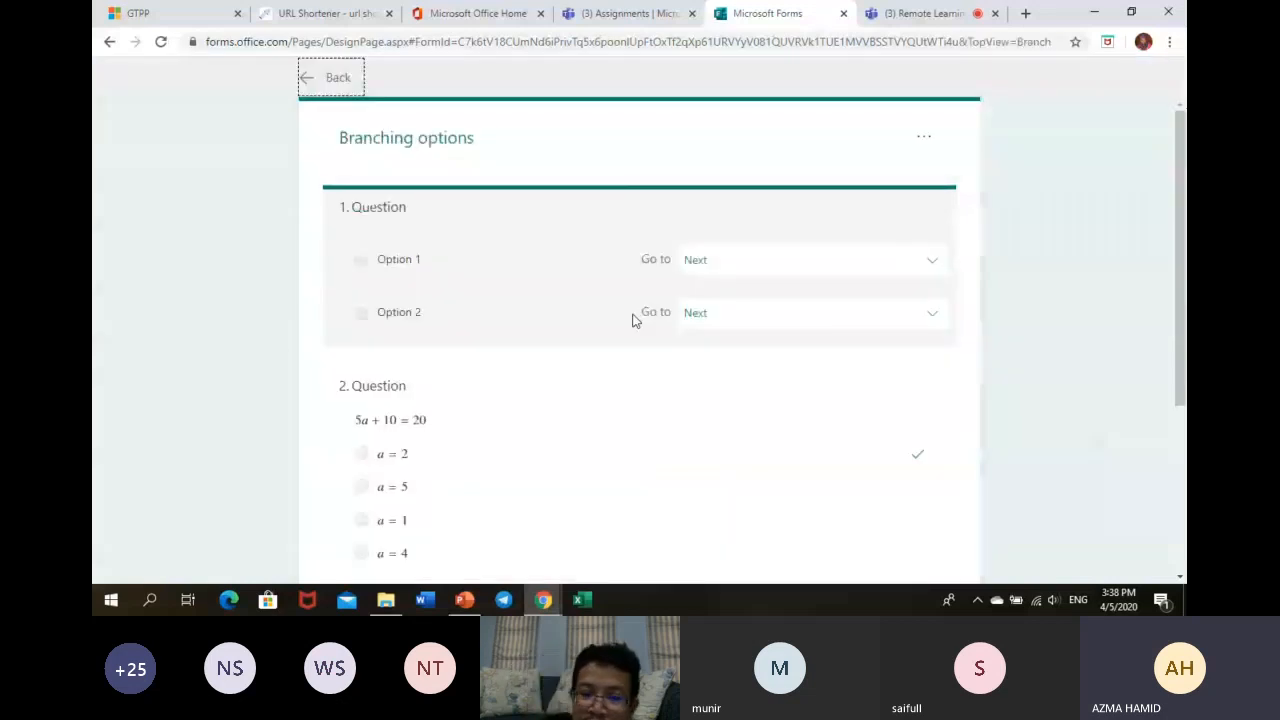
{"action": "left_click", "coordinate": [749, 262]}
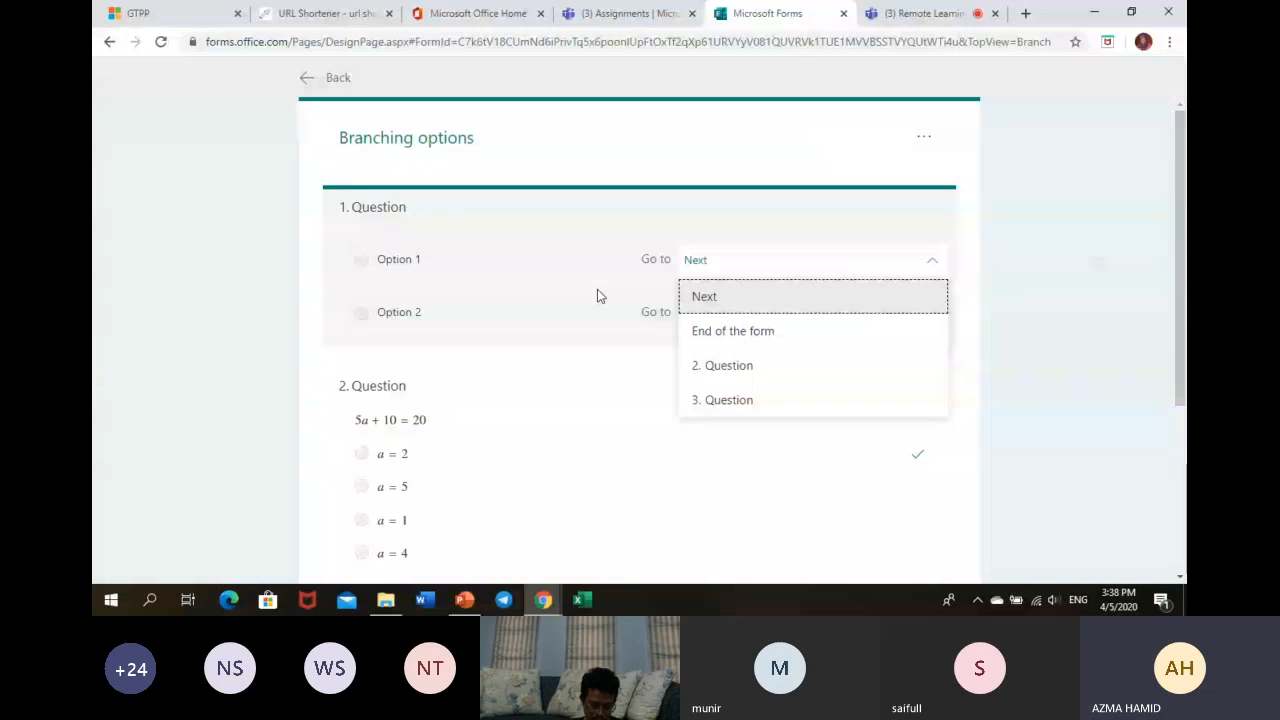
{"action": "left_click", "coordinate": [934, 264]}
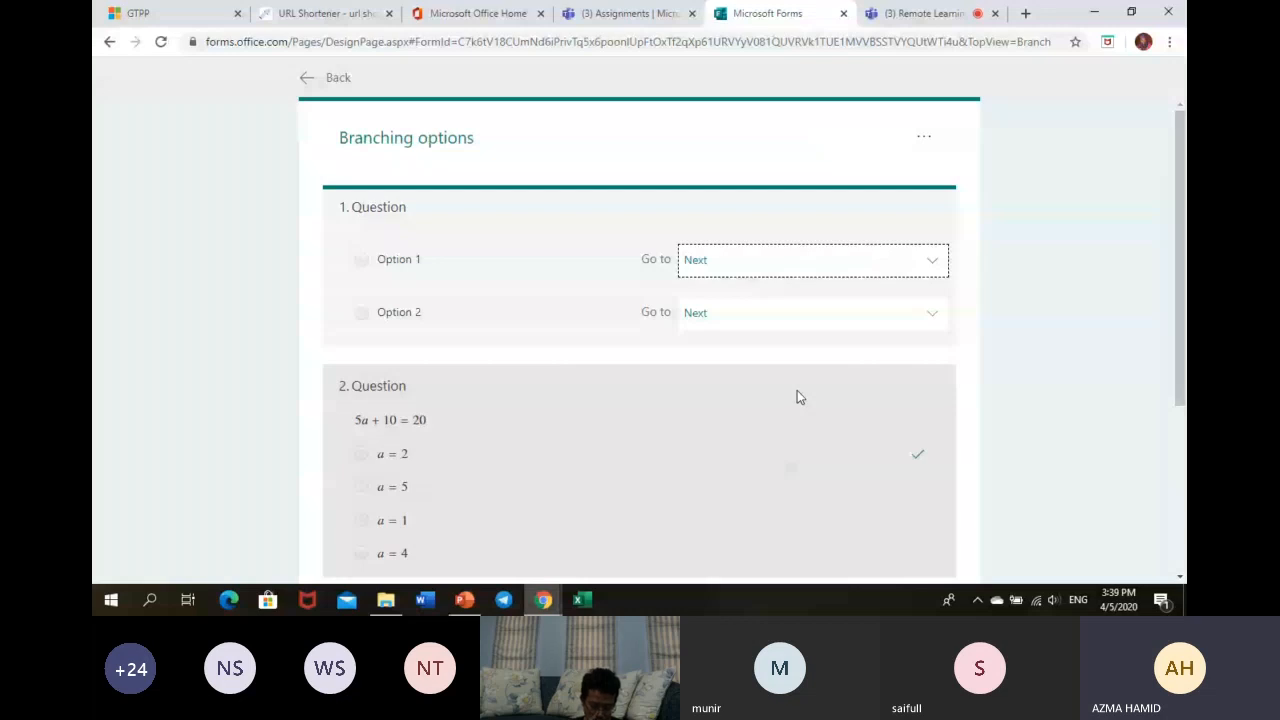
{"action": "mouse_move", "coordinate": [1179, 241]}
{"action": "left_mouse_down"}
{"action": "mouse_move", "coordinate": [1176, 331]}
{"action": "mouse_move", "coordinate": [1184, 226]}
{"action": "left_mouse_up"}
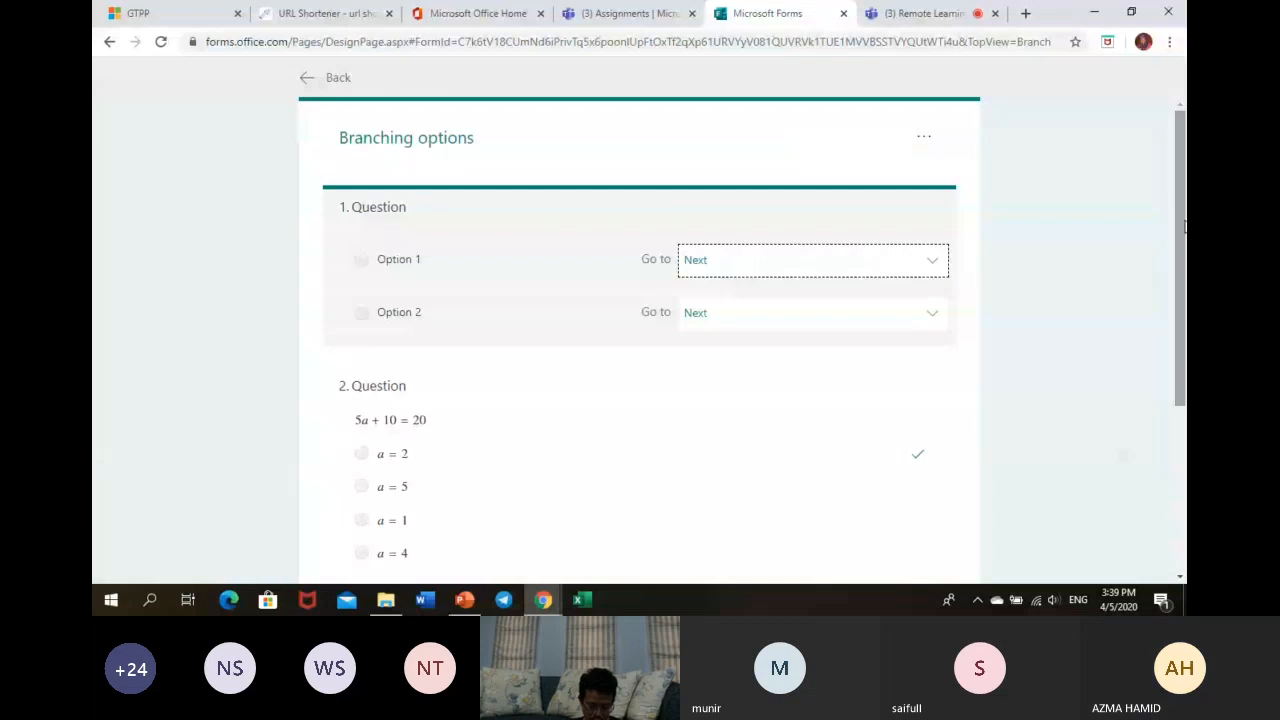
- In Teams Assignments, create a quiz assignment using the Quiz 1 form
{"action": "left_click", "coordinate": [645, 12]}
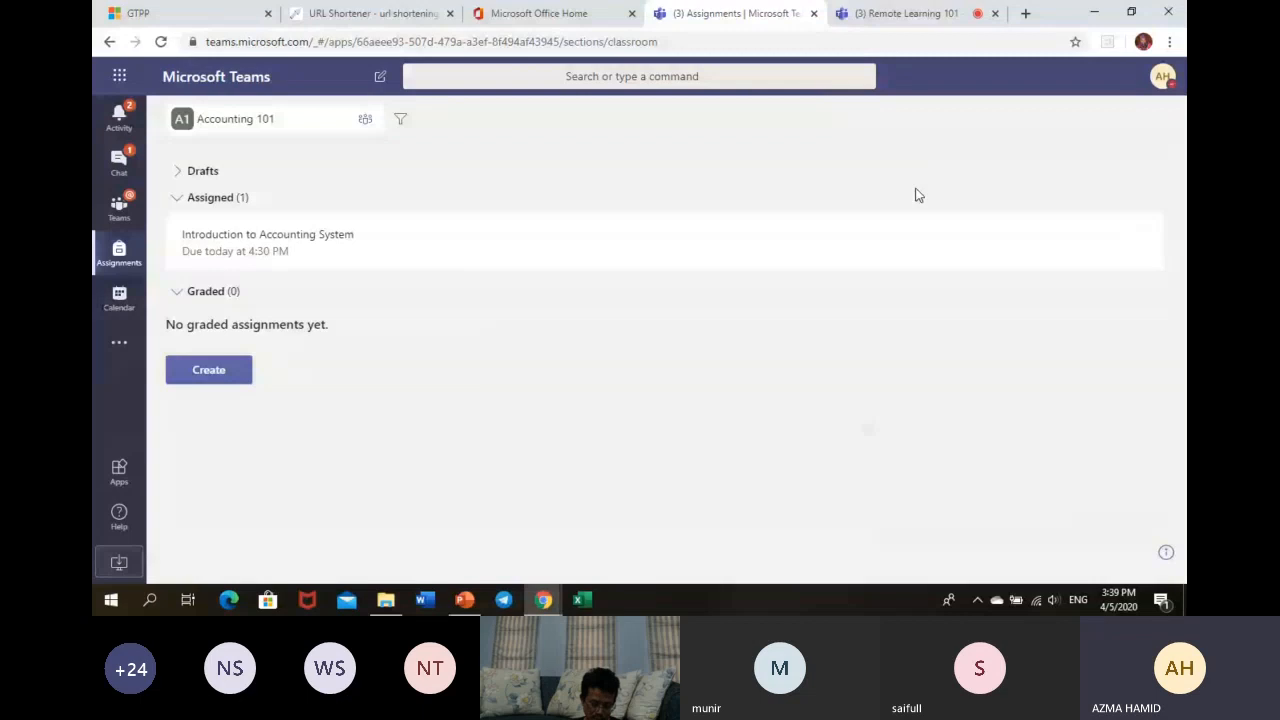
{"action": "left_click", "coordinate": [212, 370]}
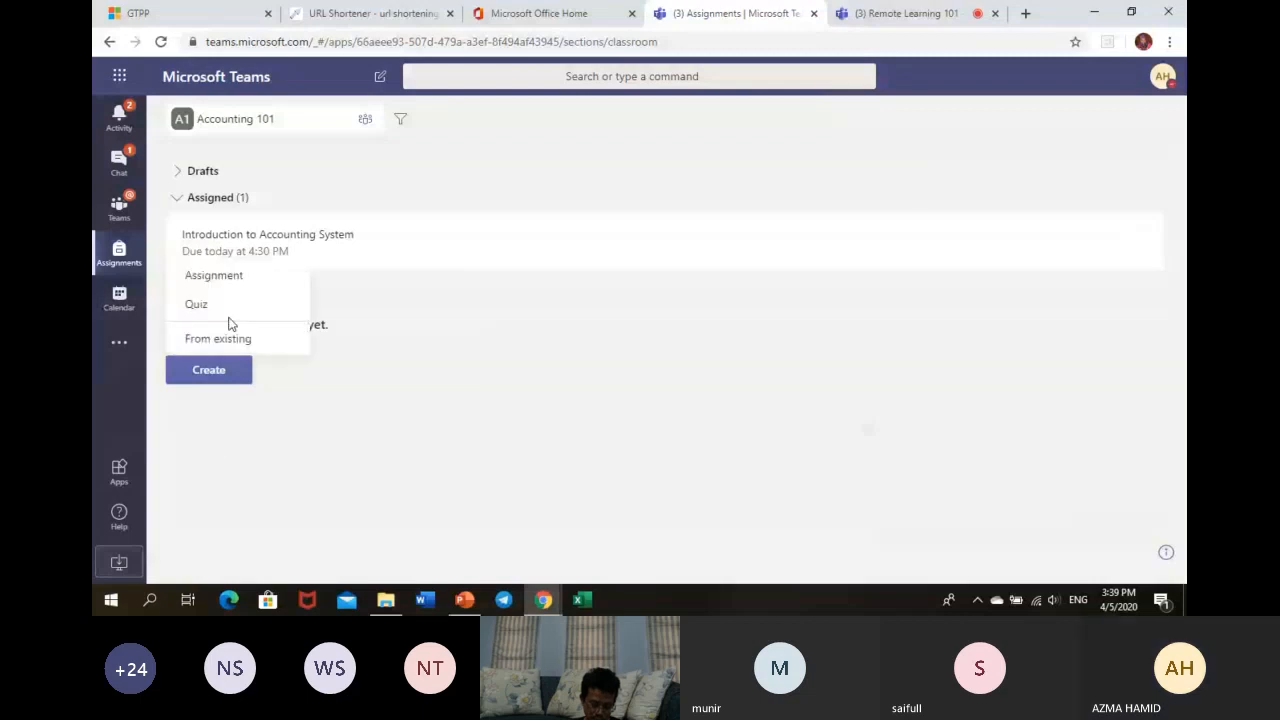
{"action": "left_click", "coordinate": [229, 323]}
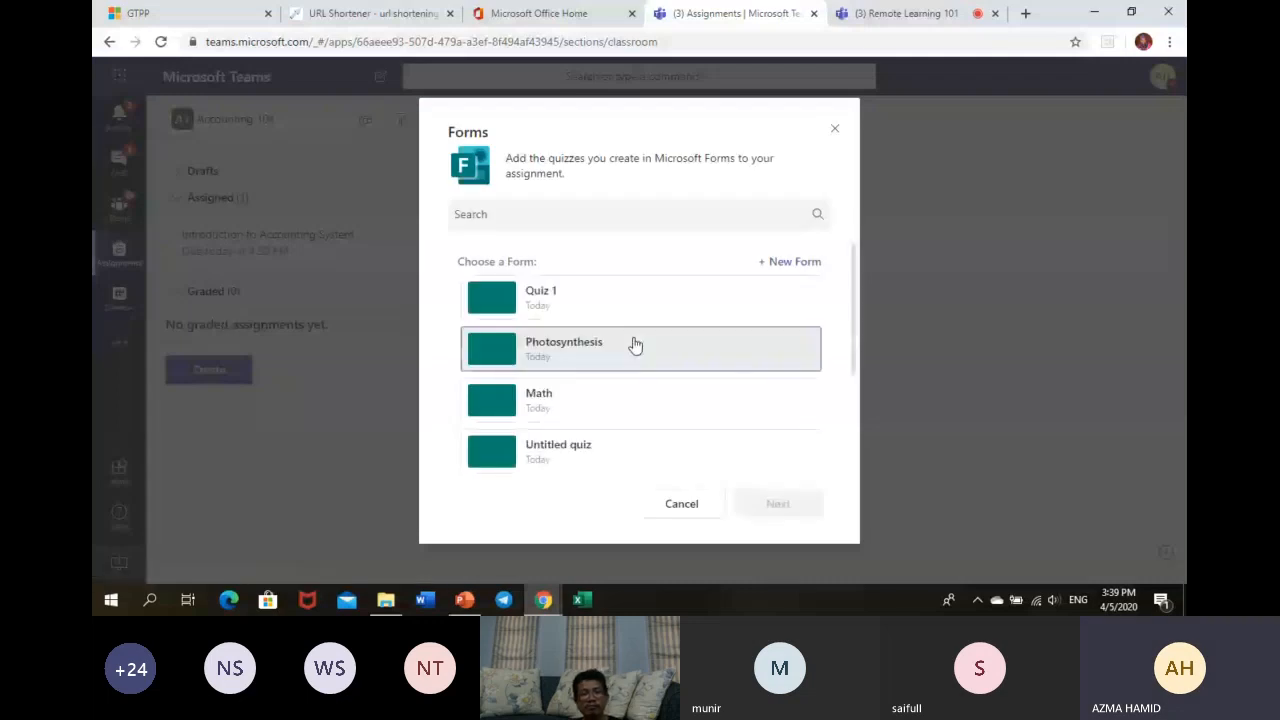
{"action": "left_click", "coordinate": [640, 302]}
{"action": "left_click", "coordinate": [766, 508]}
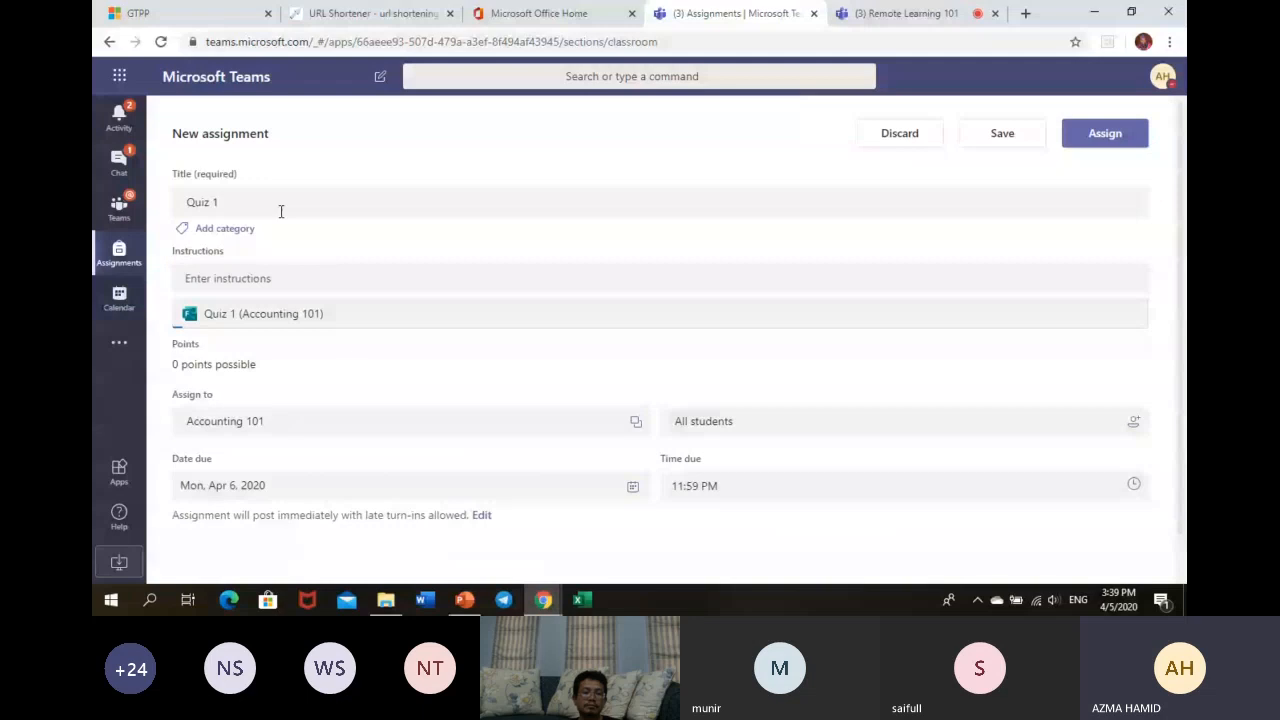
- Begin the instructions with 'Choose the ber' and assign Quiz 1, due Apr 6 at 11:59 PM
{"action": "left_click", "coordinate": [267, 278]}
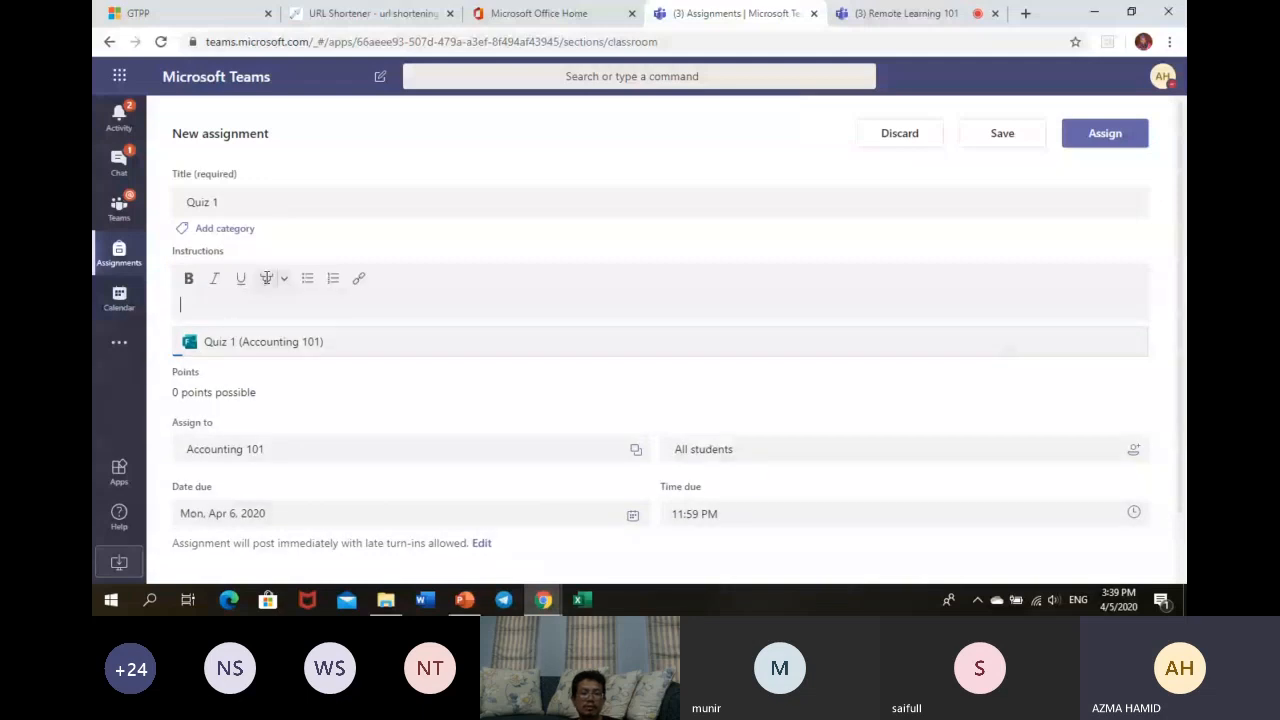
{"action": "type", "text": "Choose the b"}
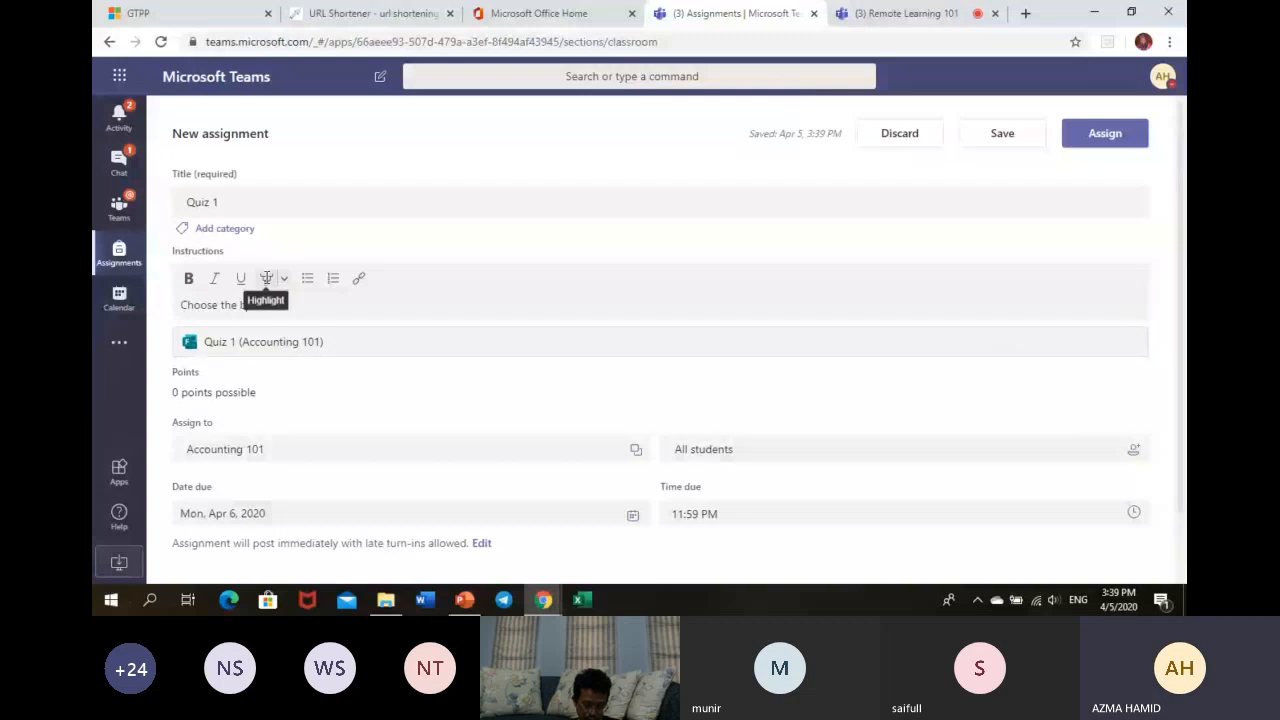
{"action": "type", "text": "er"}
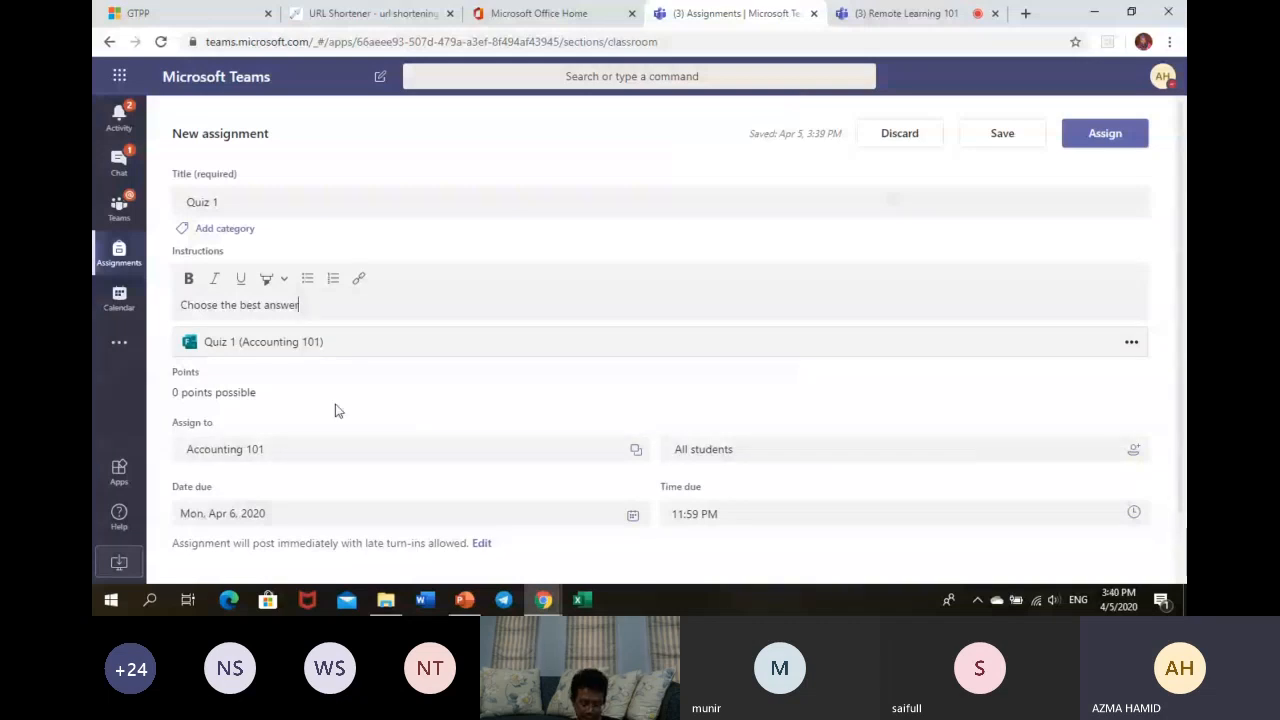
{"action": "scroll", "coordinate": [335, 410], "scroll_direction": "down", "scroll_amount": 2}
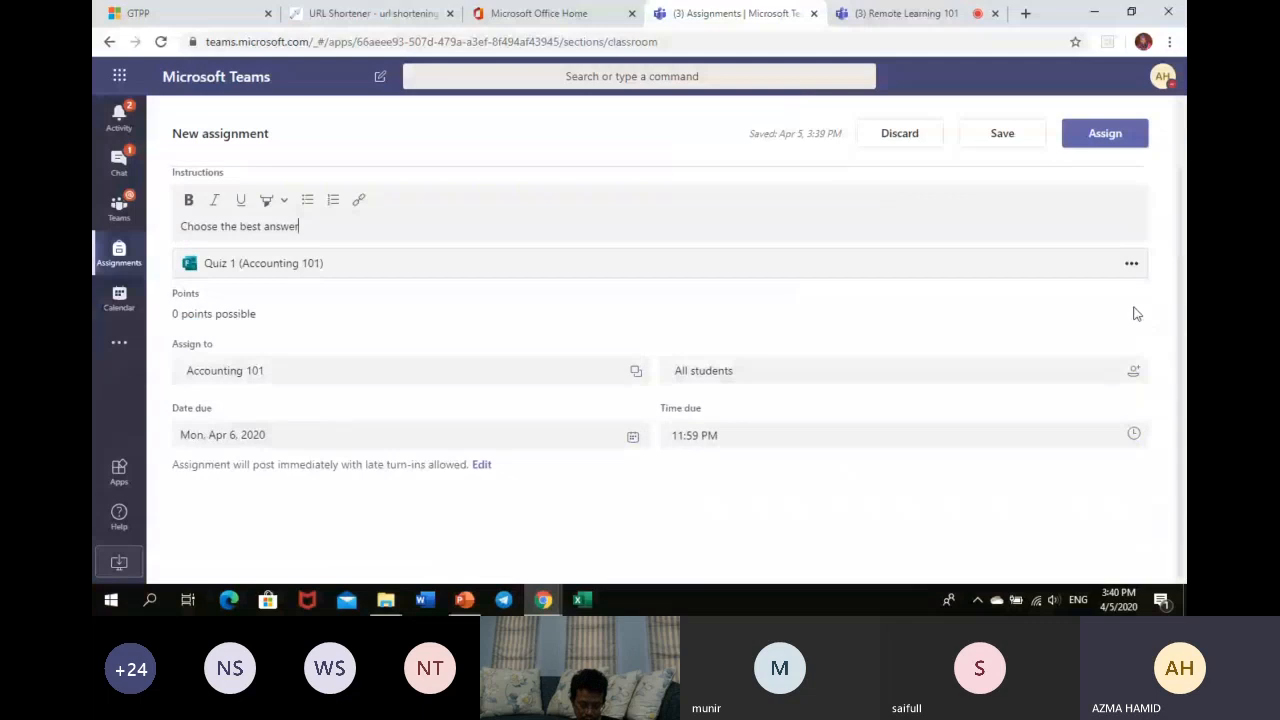
{"action": "left_click", "coordinate": [1104, 134]}
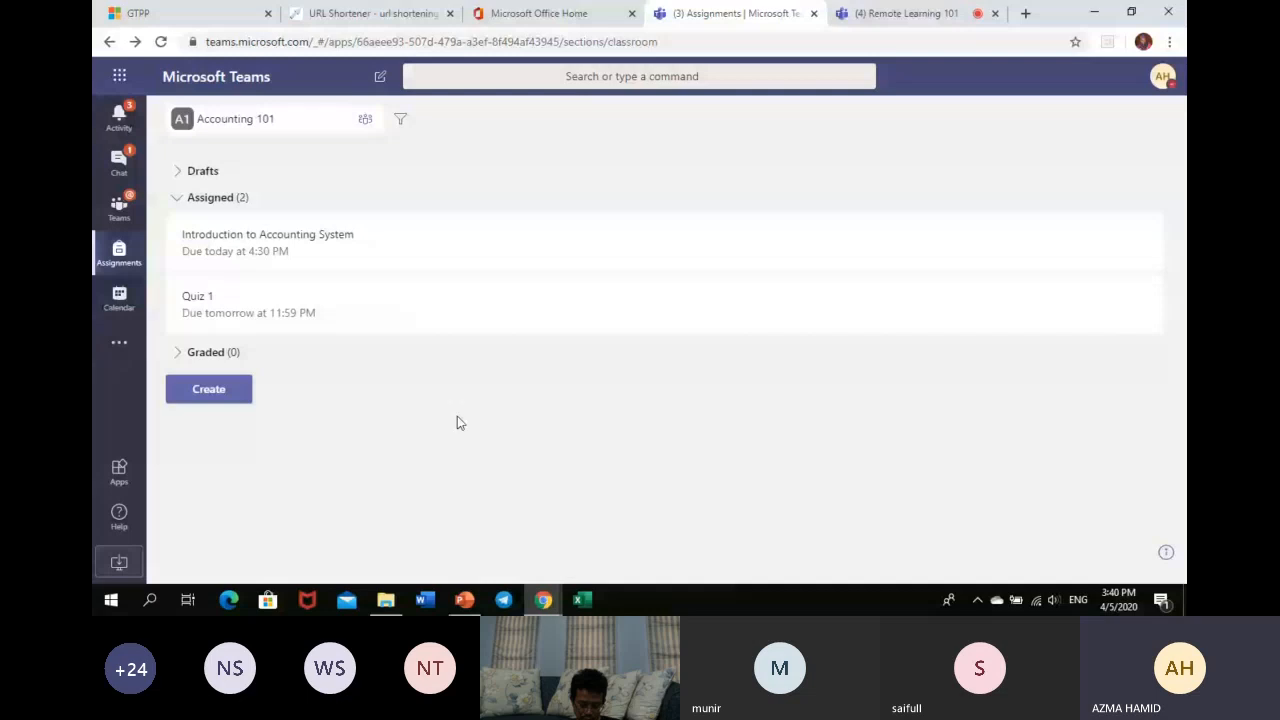
- View the Quiz 1 post in Accounting 101's General channel, then go to Calendar
{"action": "left_click", "coordinate": [117, 205]}
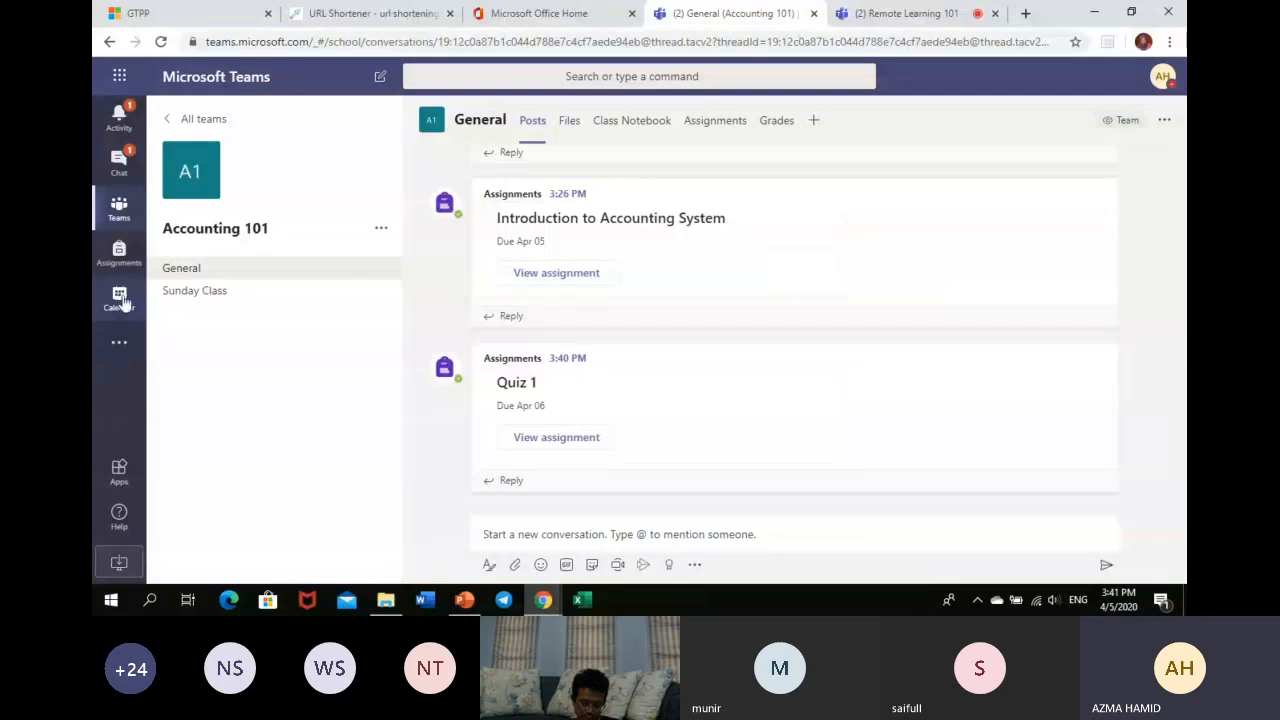
{"action": "left_click", "coordinate": [121, 302]}
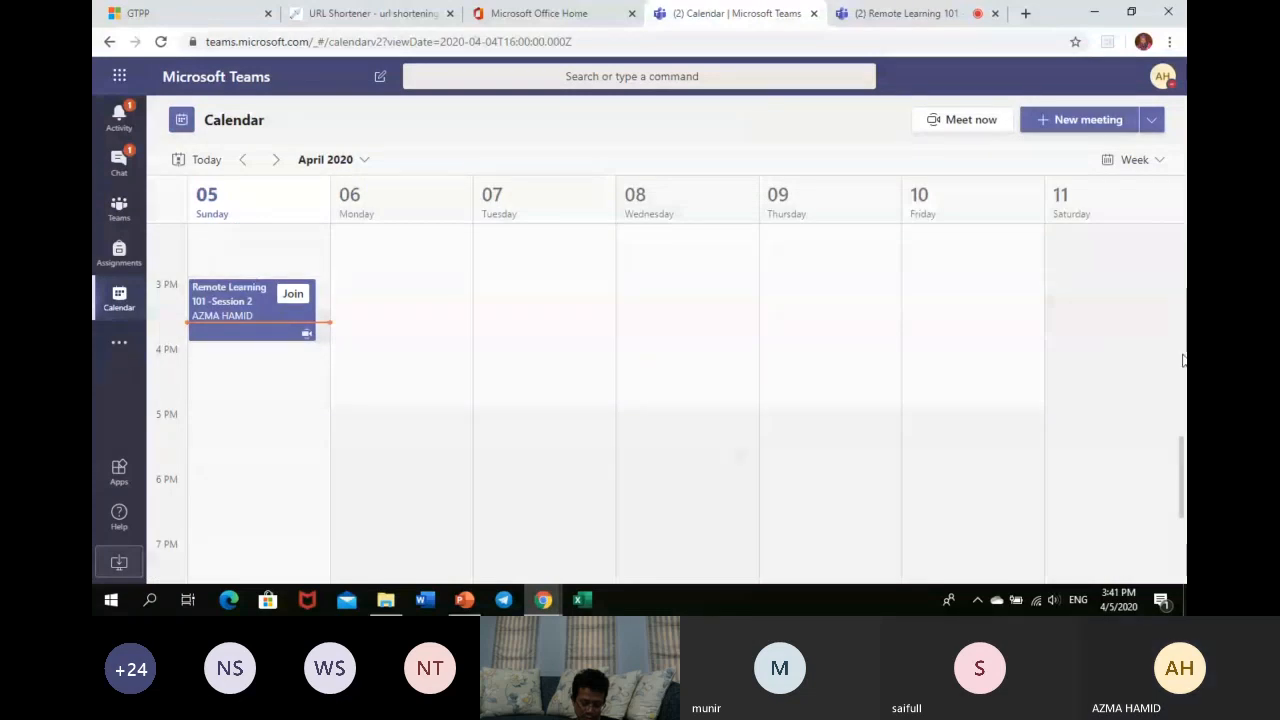
- Create a meeting titled 'Accounting 101 - Monday Class' and invite one attendee by e-mail address
{"action": "left_click", "coordinate": [1078, 119]}
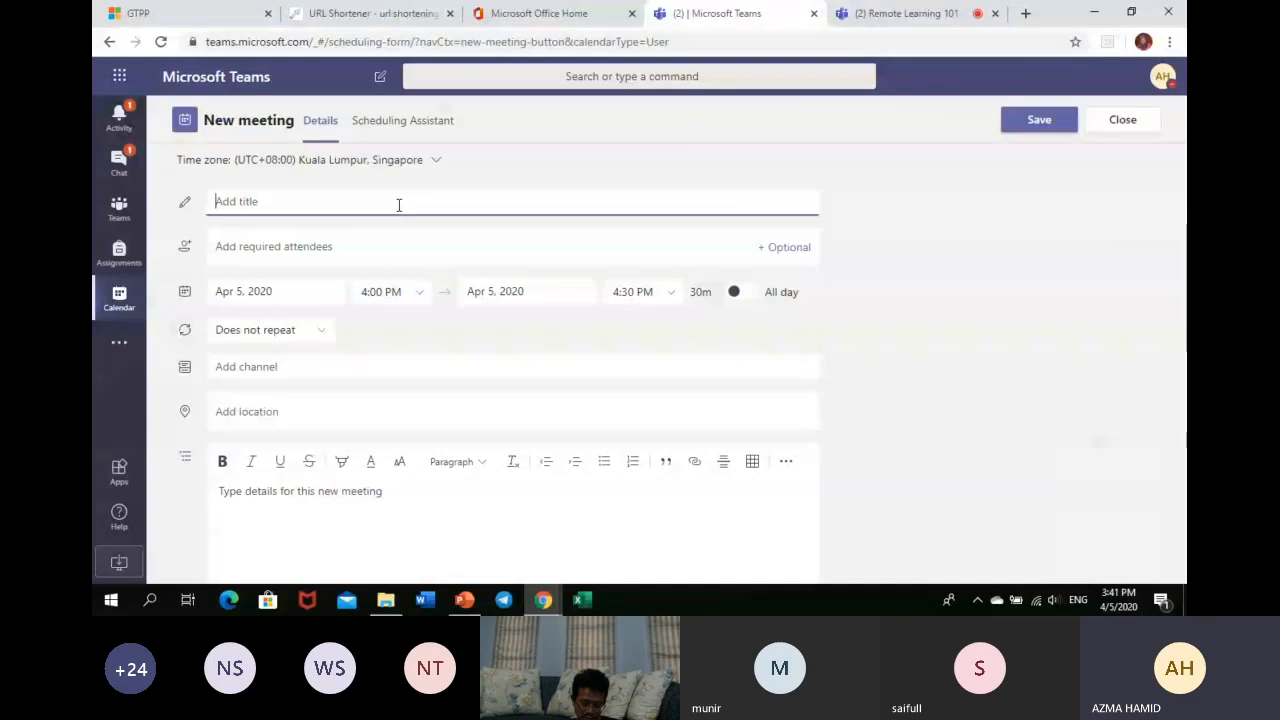
{"action": "type", "text": "Accounting 101 - Monday"}
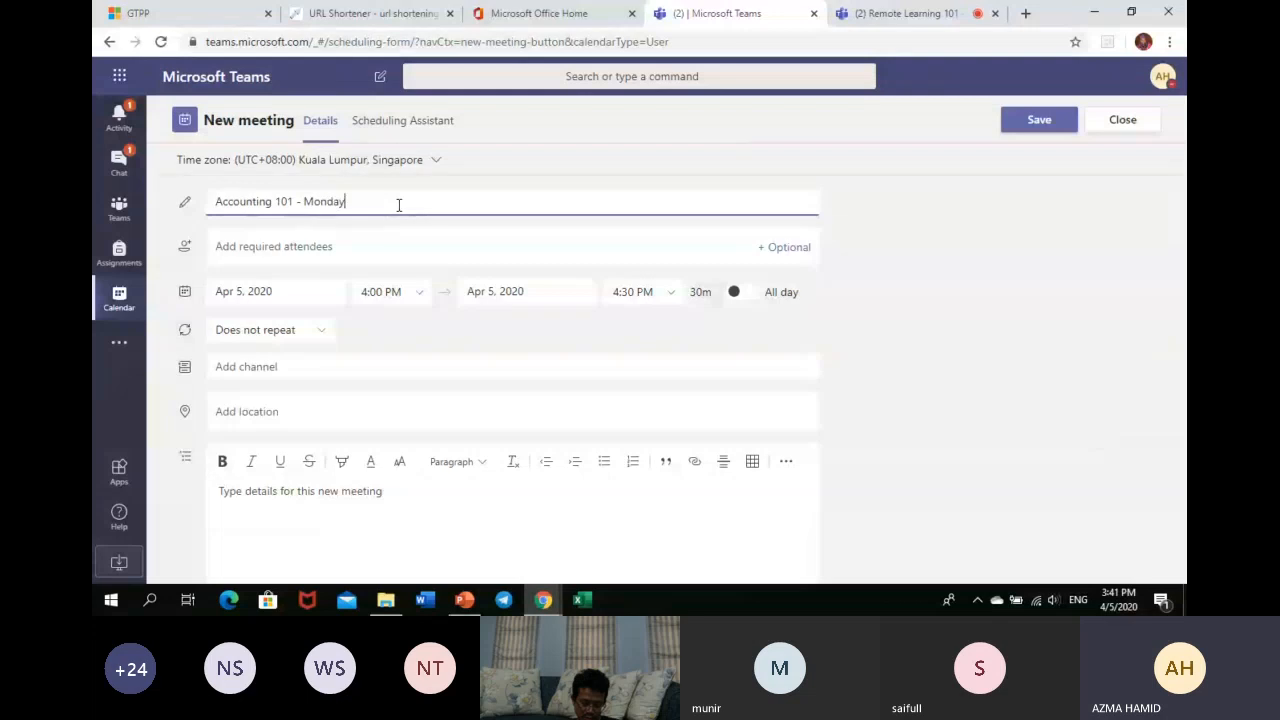
{"action": "type", "text": " Class"}
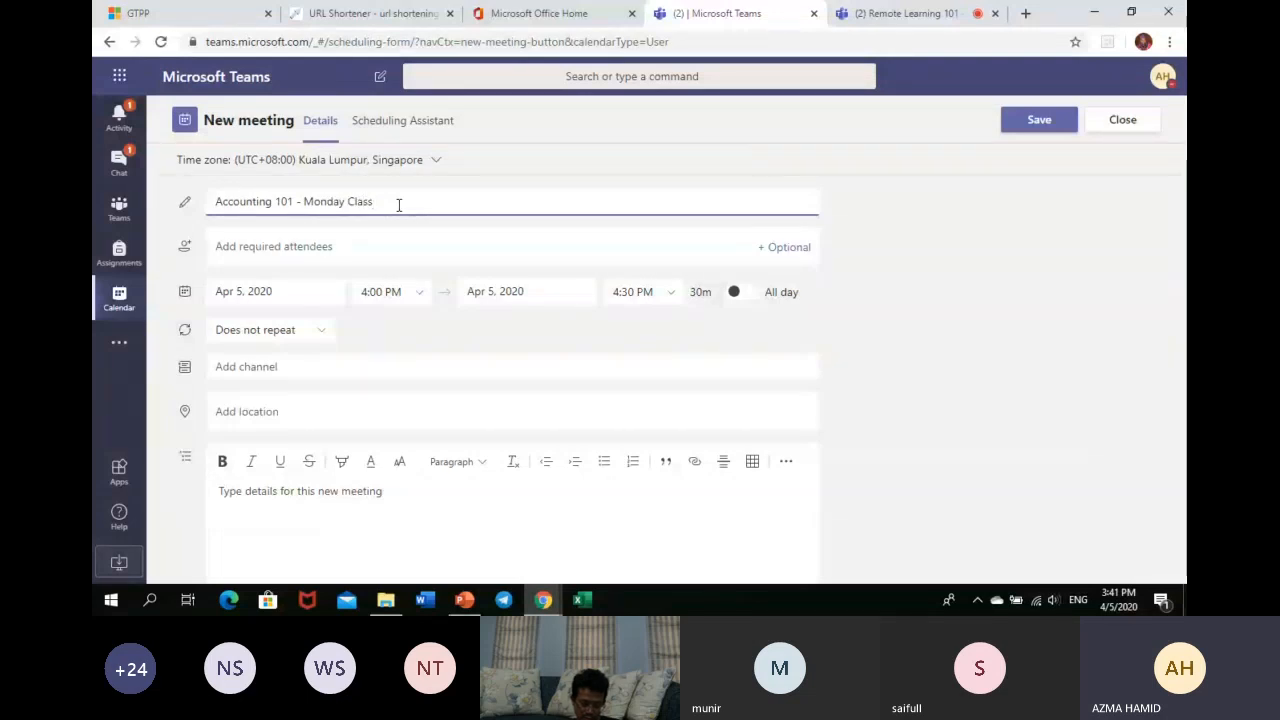
{"action": "left_click", "coordinate": [346, 250]}
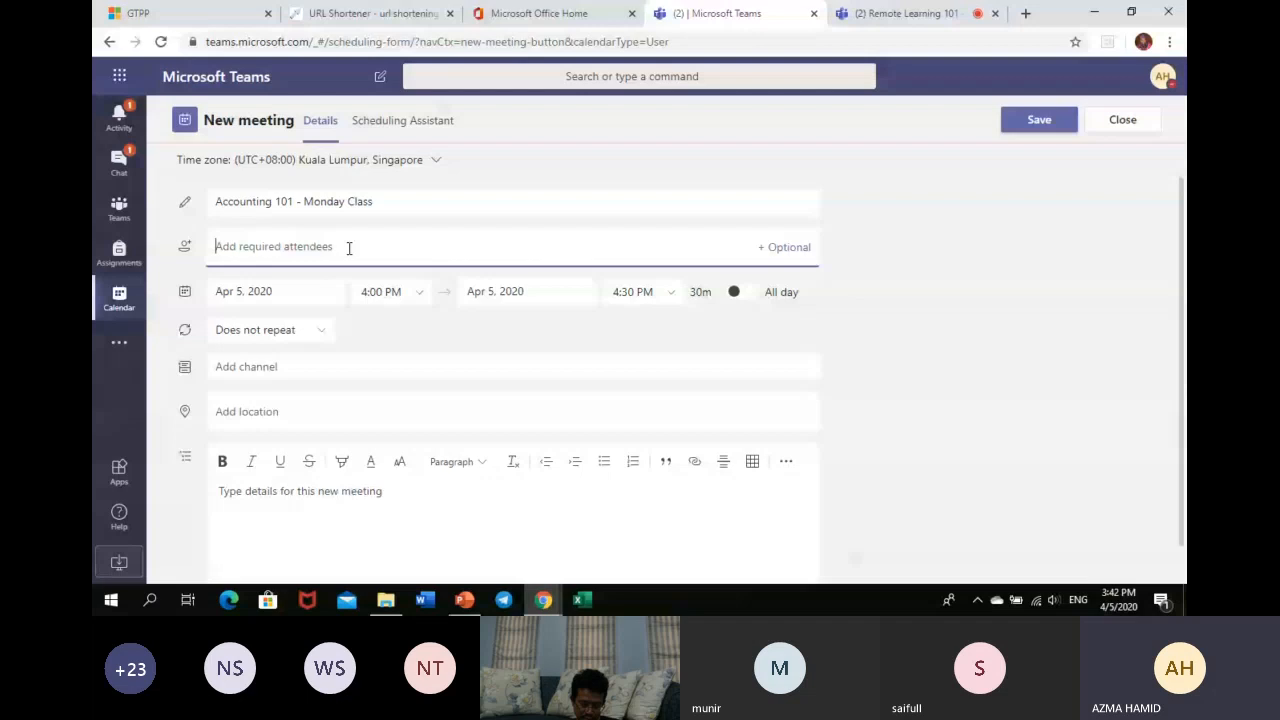
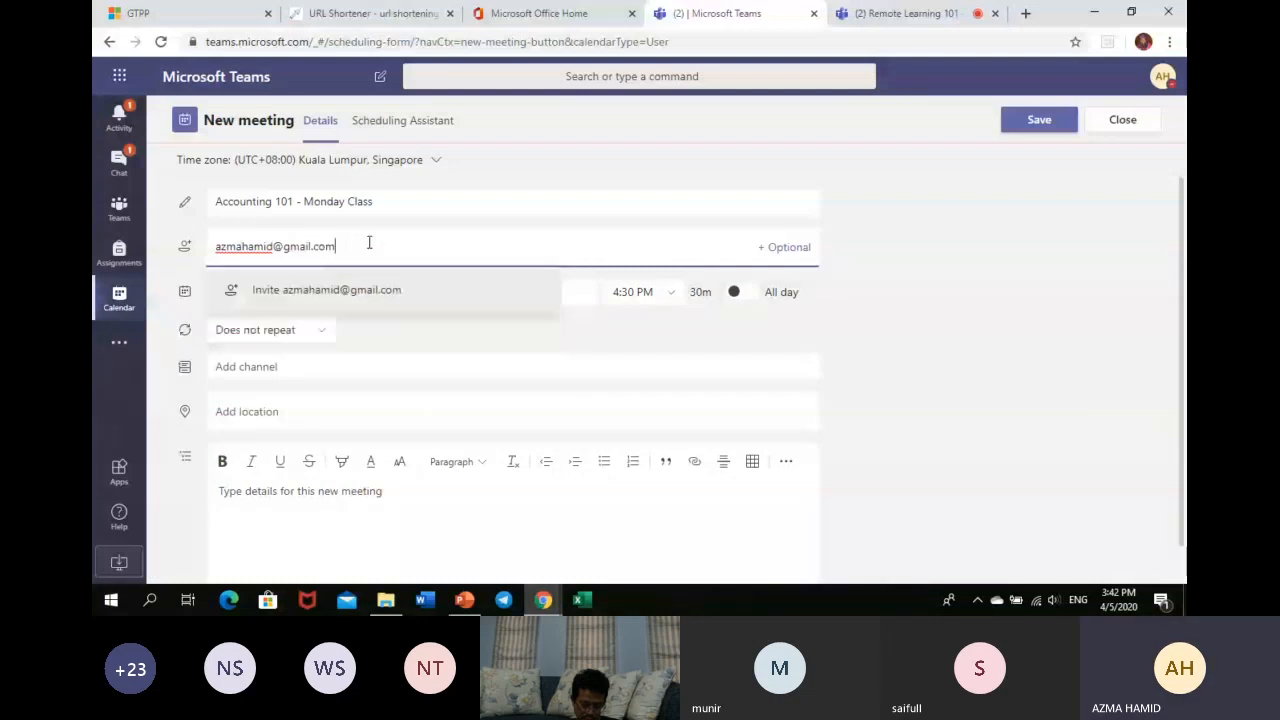
{"action": "left_click", "coordinate": [371, 300]}
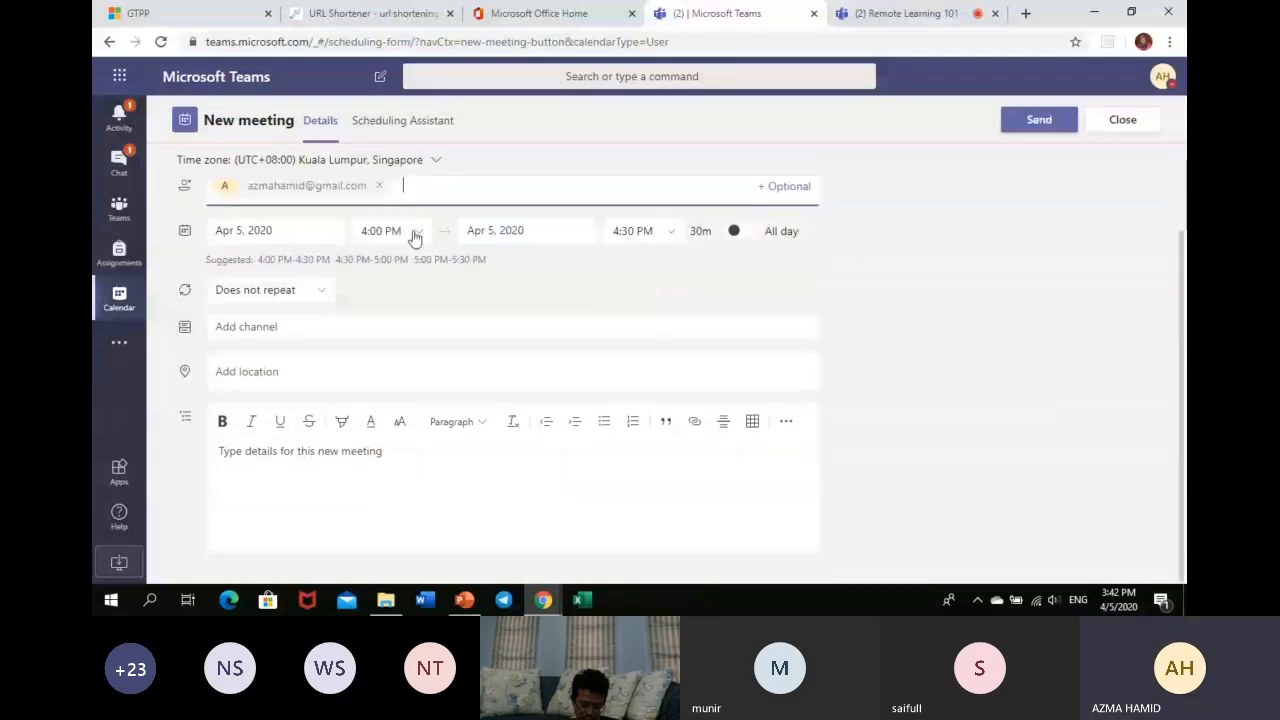
{"action": "left_click", "coordinate": [272, 238]}
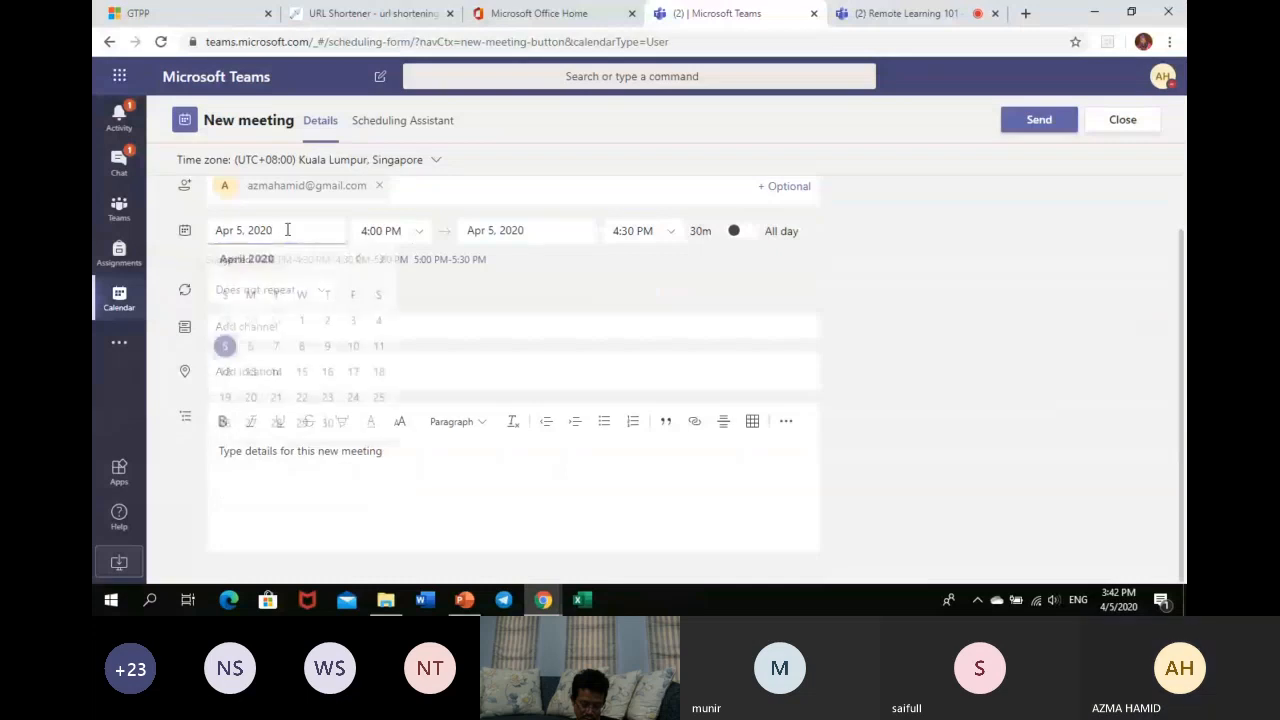
- Reschedule the meeting to Apr 8, 2020, 2:00–3:00 PM
{"action": "left_click", "coordinate": [301, 350]}
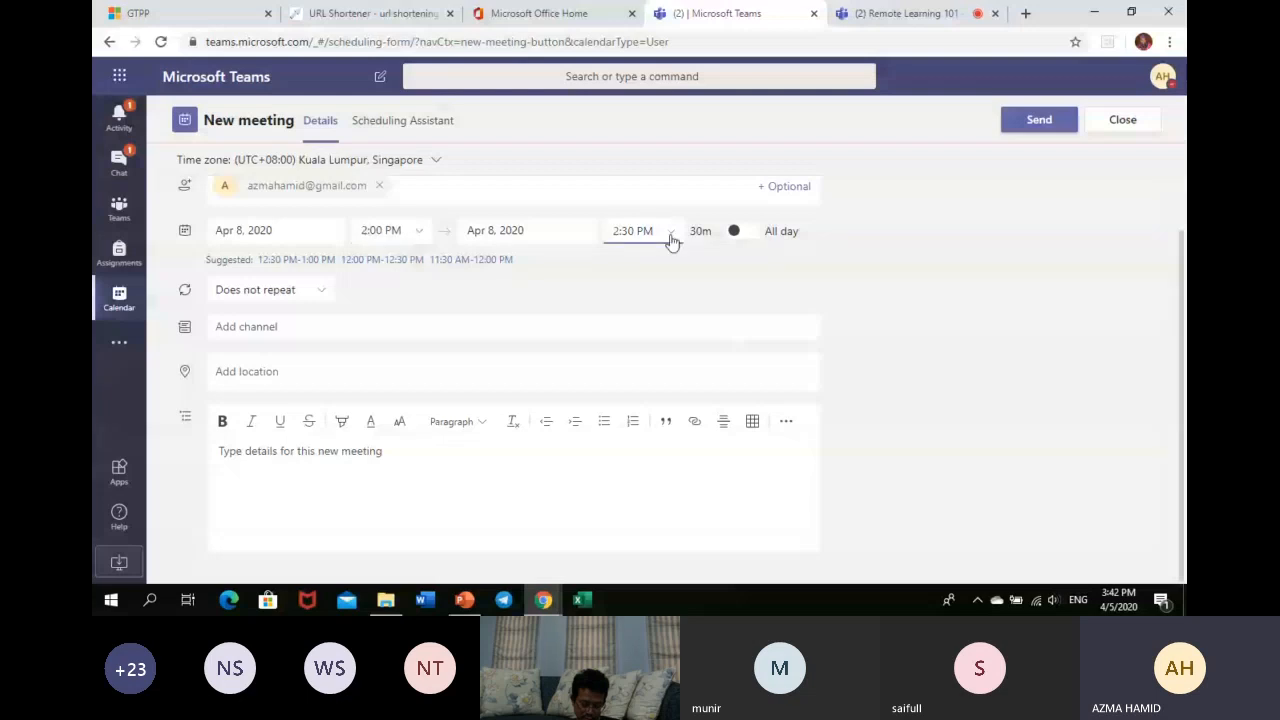
{"action": "left_click", "coordinate": [672, 241]}
{"action": "left_click", "coordinate": [640, 291]}
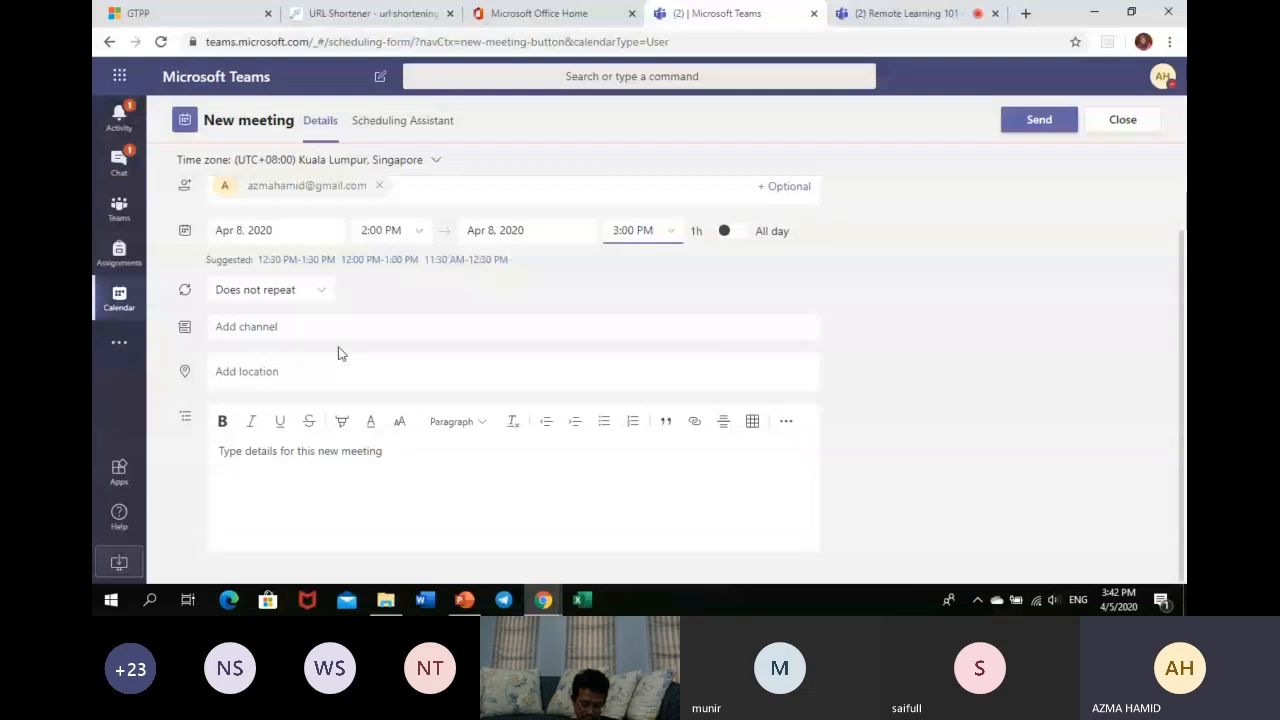
- Add the description 'Attendance COMPULSORY' with COMPULSORY in bold
{"action": "left_click", "coordinate": [307, 476]}
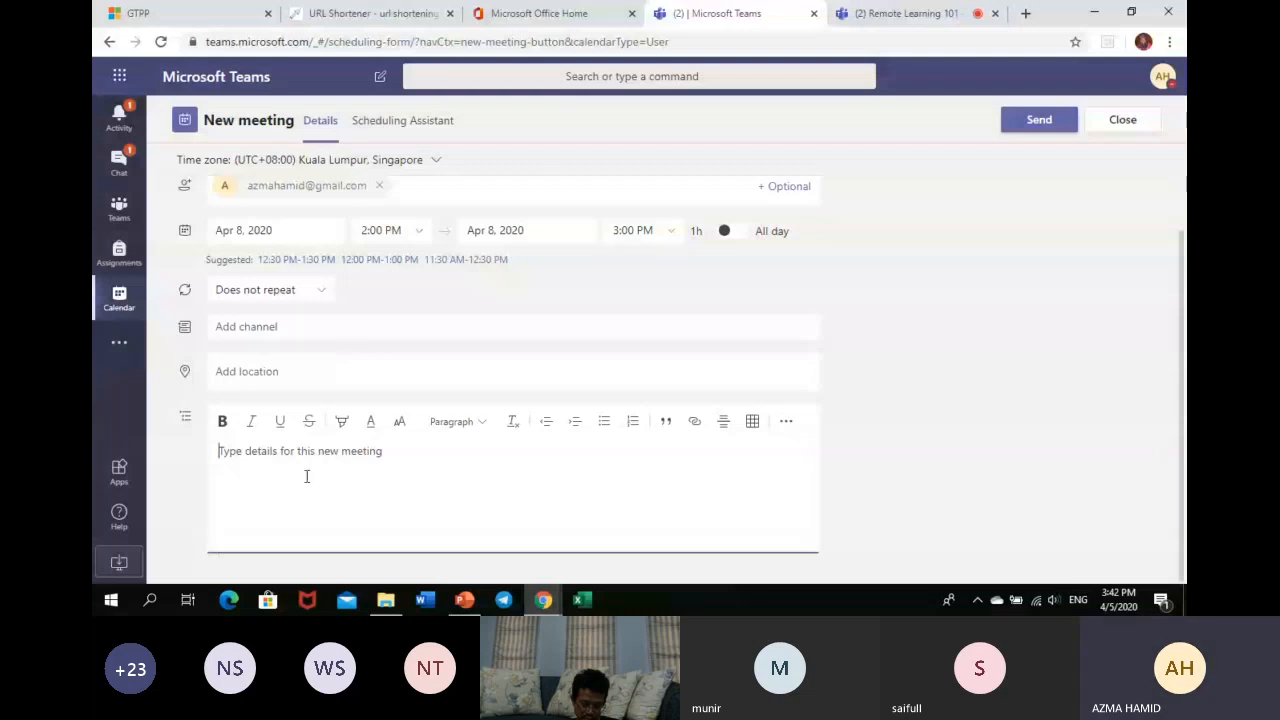
{"action": "type", "text": "Atten"}
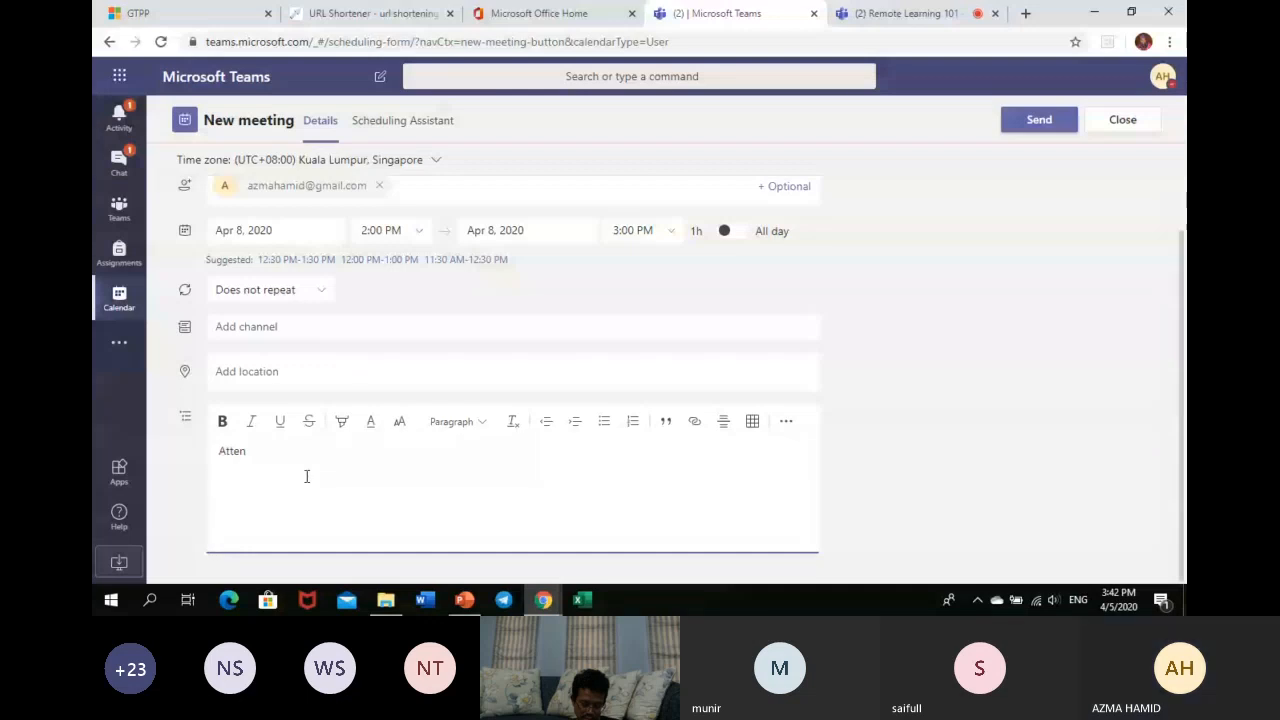
{"action": "type", "text": "dance COMPUL"}
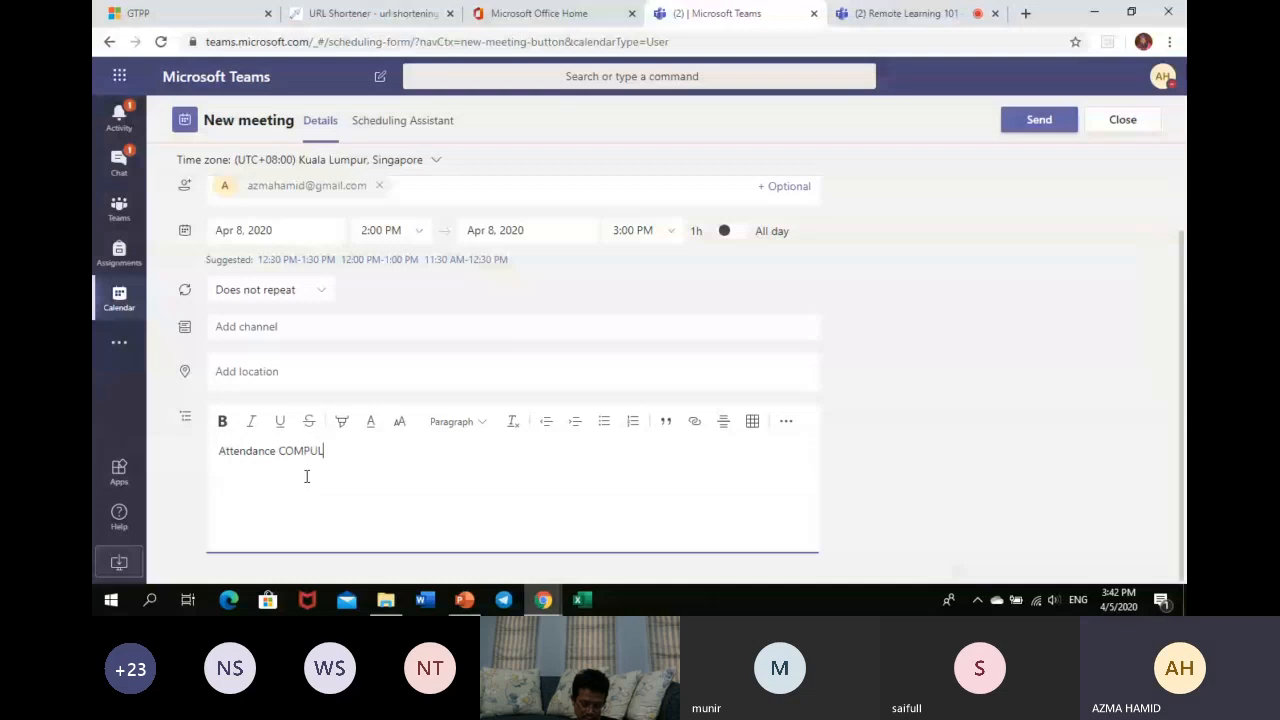
{"action": "type", "text": "SORY"}
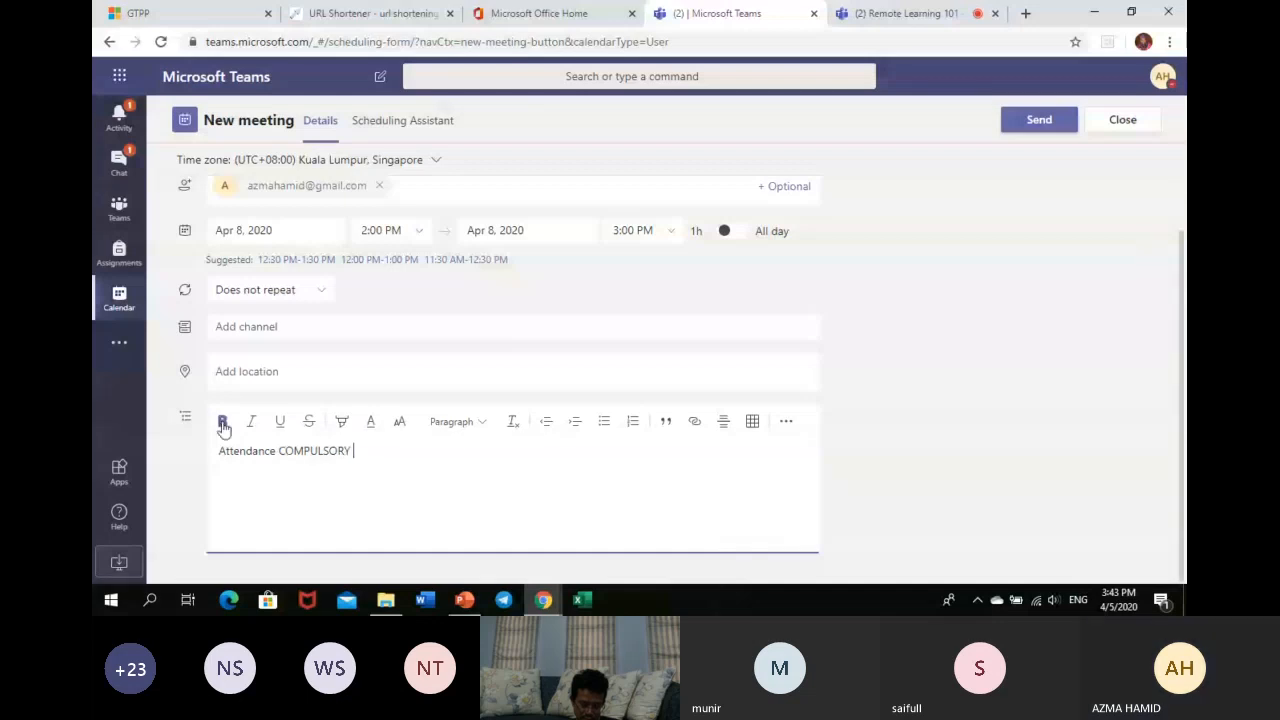
{"action": "key", "text": "ctrl+shift+Left"}
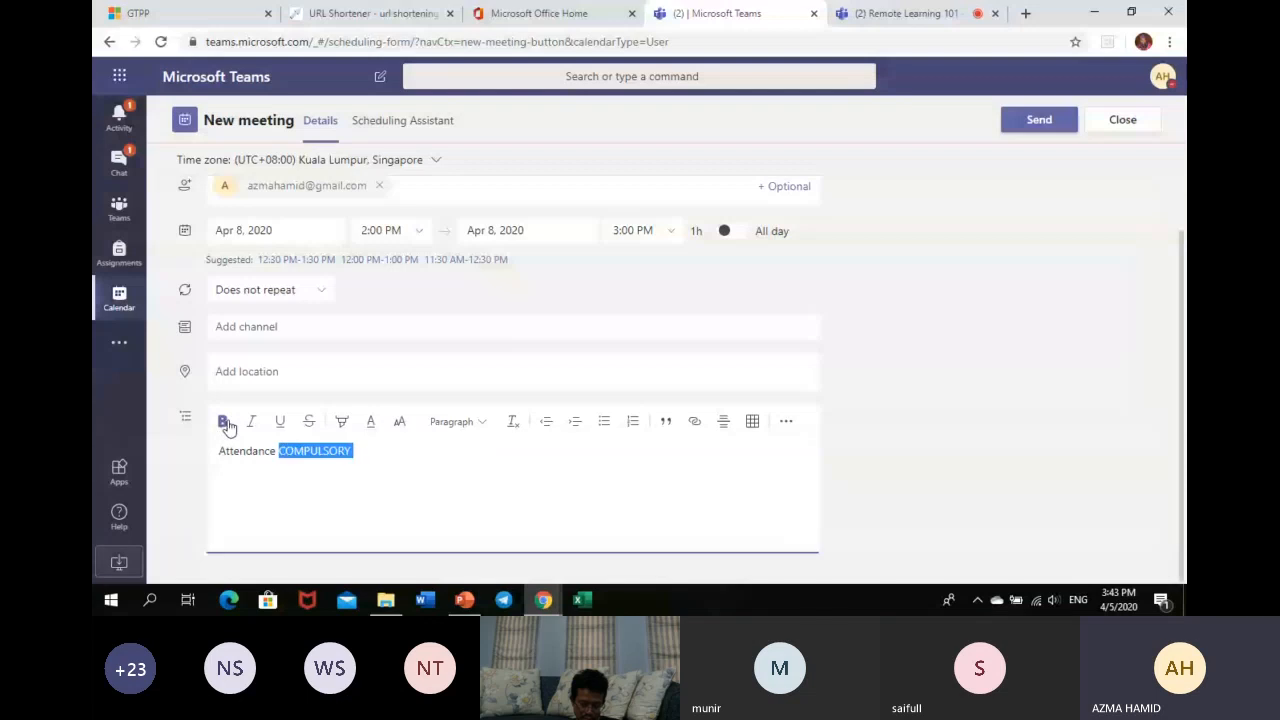
{"action": "left_click", "coordinate": [223, 421]}
{"action": "left_click", "coordinate": [468, 466]}
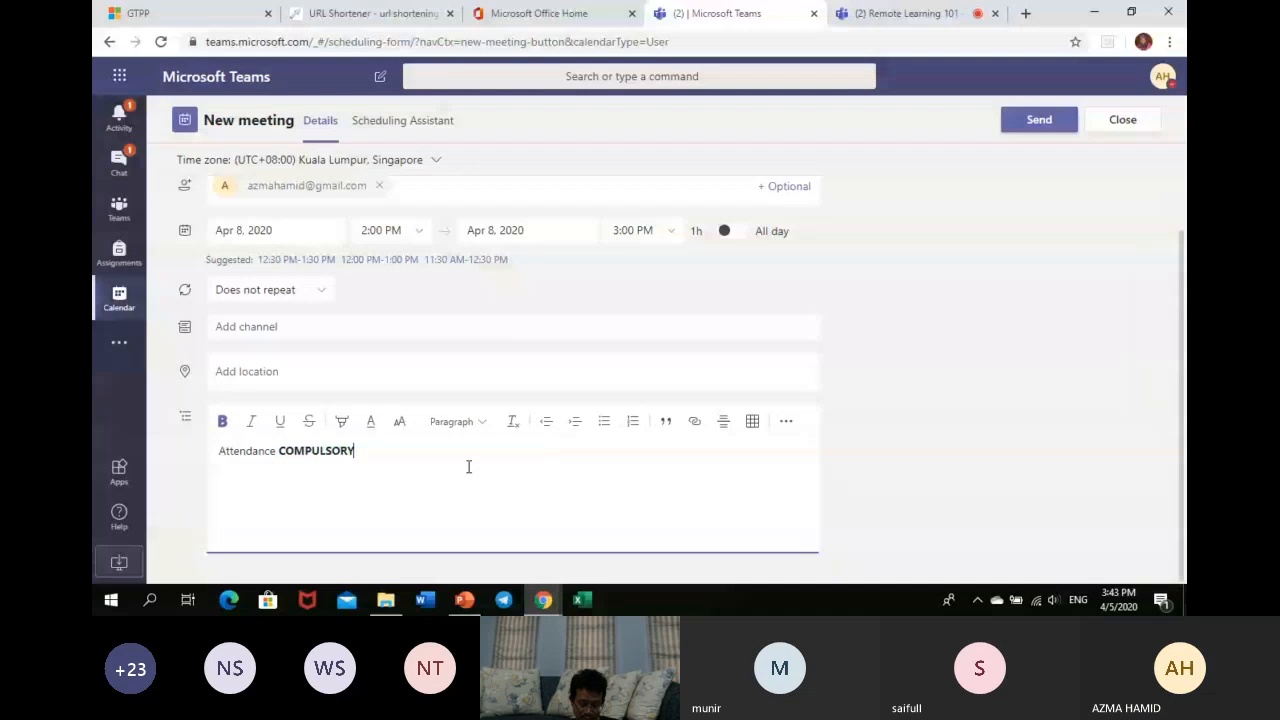
- Send the Accounting 101 - Monday Class invitation, then reopen it to see its Join link
{"action": "left_click", "coordinate": [1039, 120]}
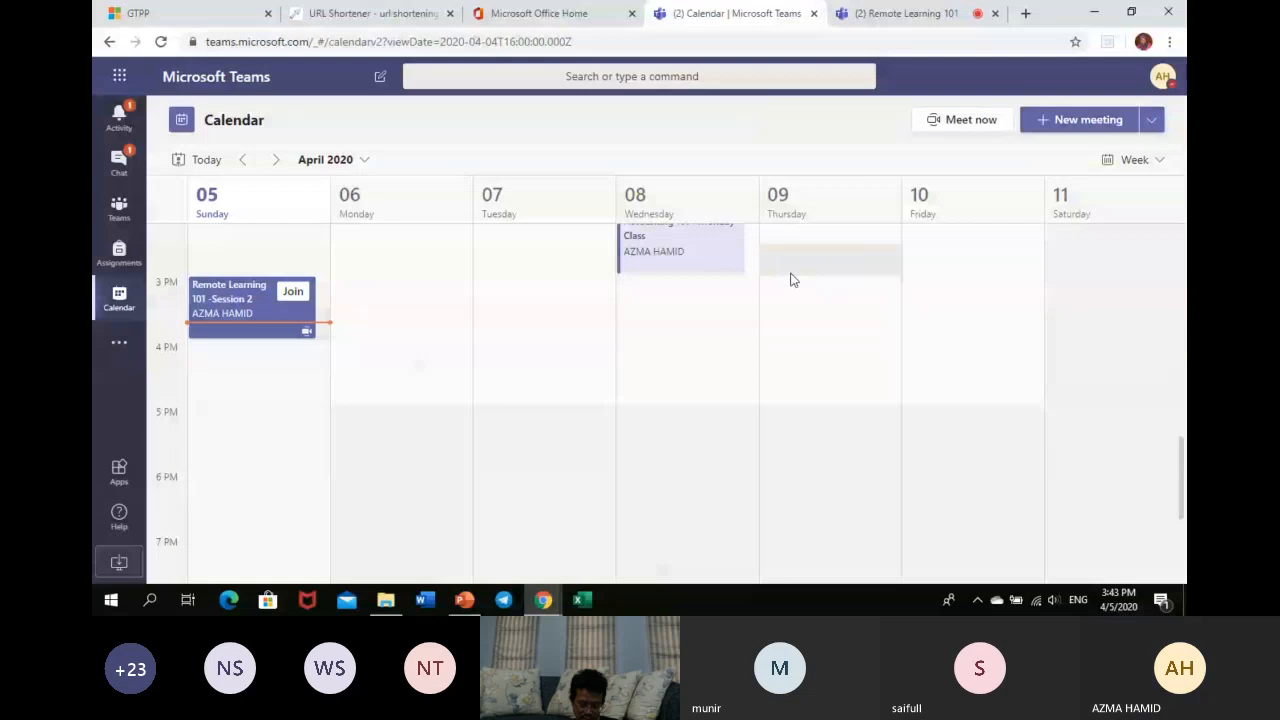
{"action": "double_click", "coordinate": [690, 254]}
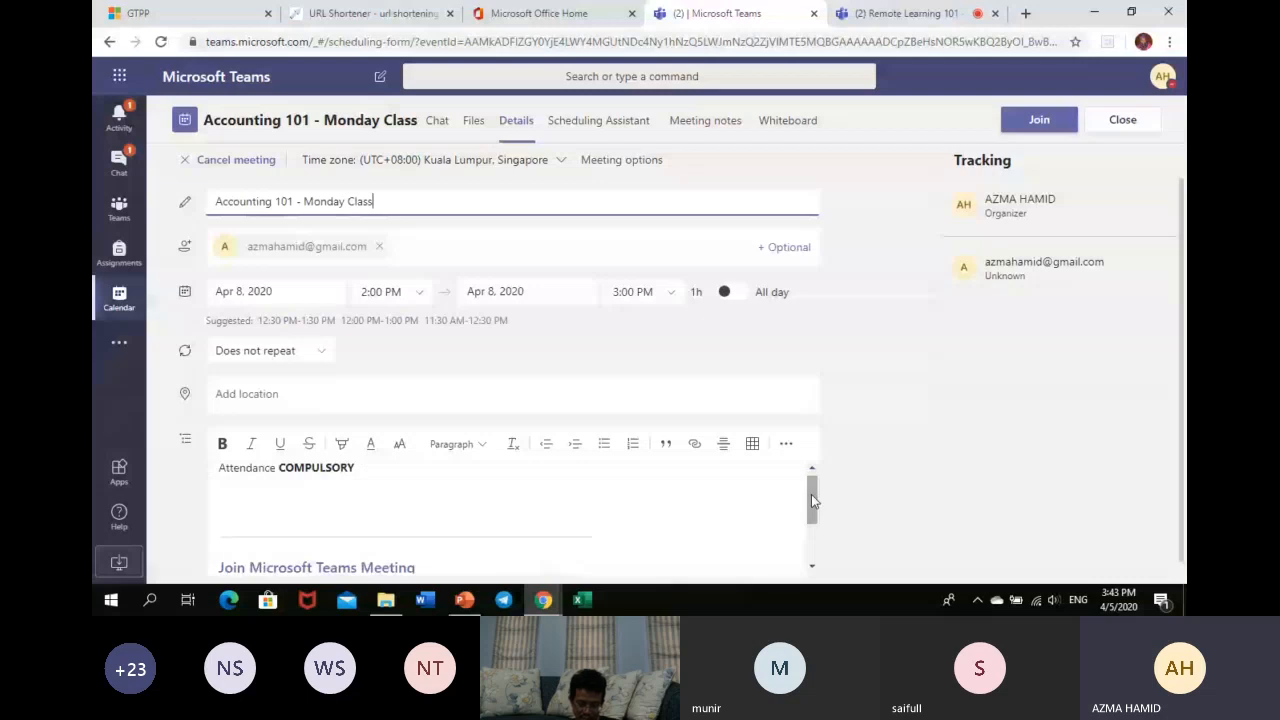
{"action": "left_click_drag", "start_coordinate": [812, 501], "coordinate": [812, 515]}
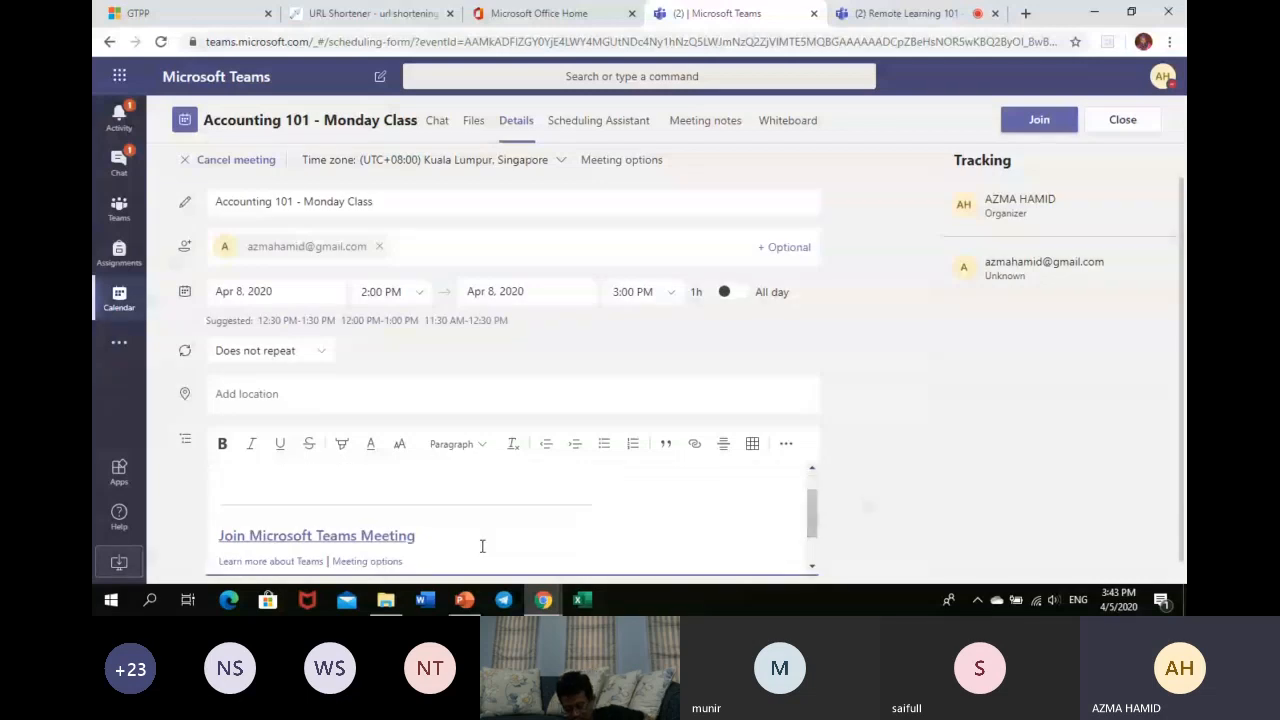
{"action": "right_click", "coordinate": [392, 537]}
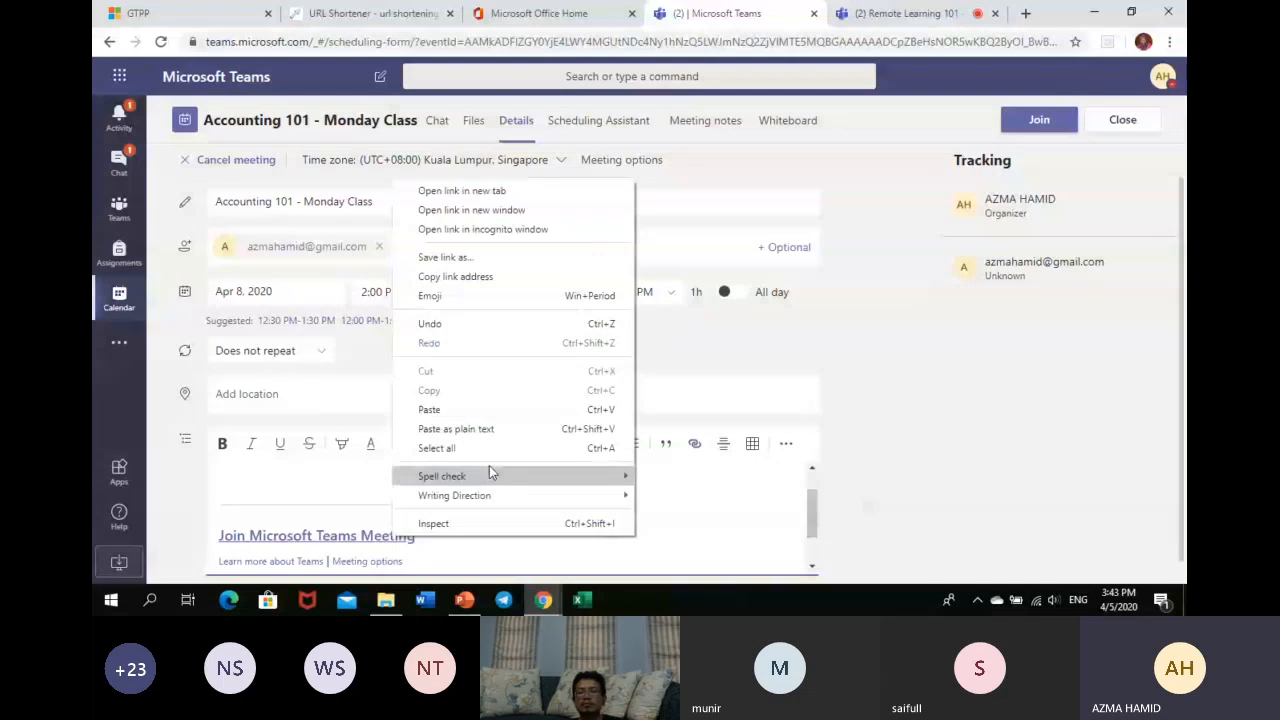
{"action": "left_click", "coordinate": [505, 279]}
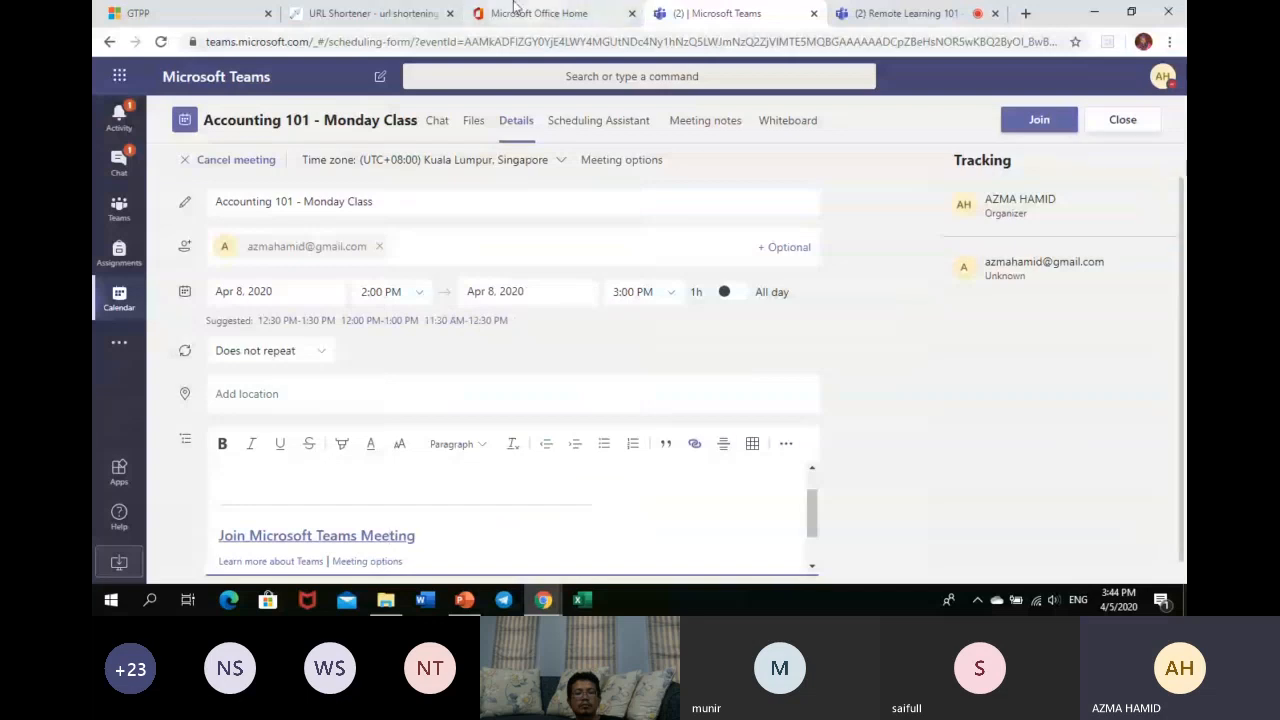
{"action": "left_click", "coordinate": [340, 14]}
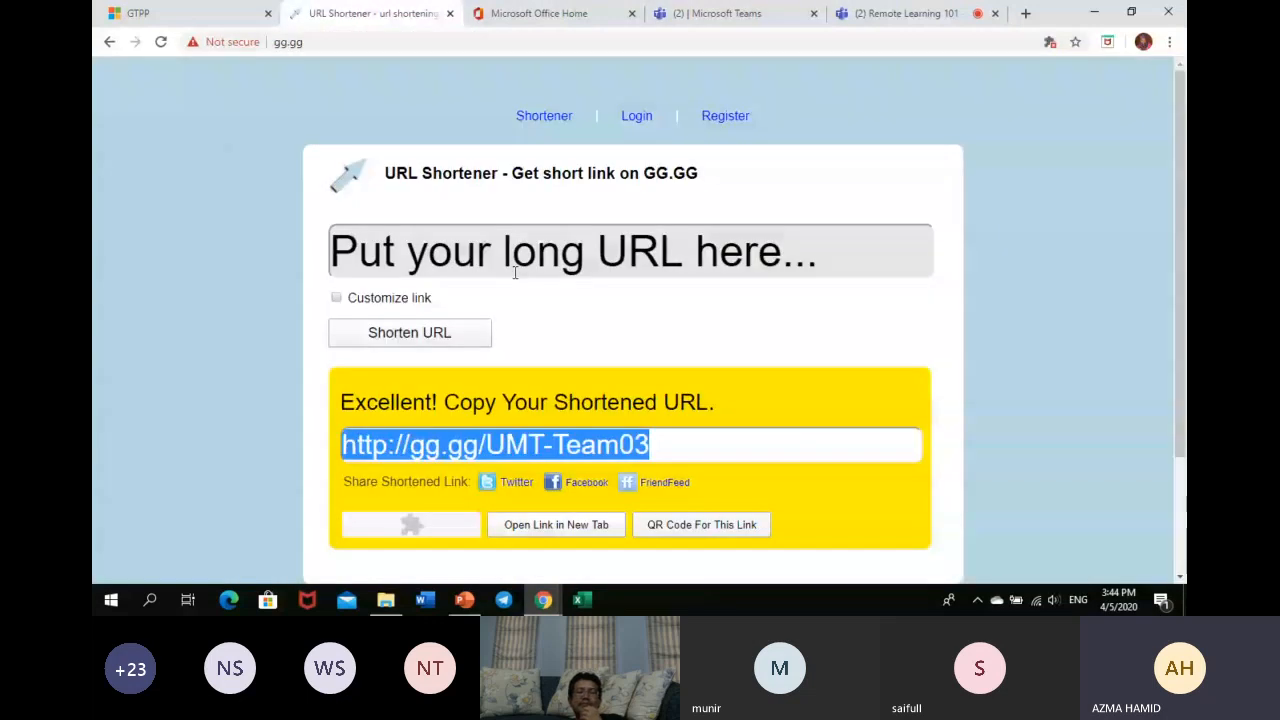
{"action": "left_click", "coordinate": [468, 252]}
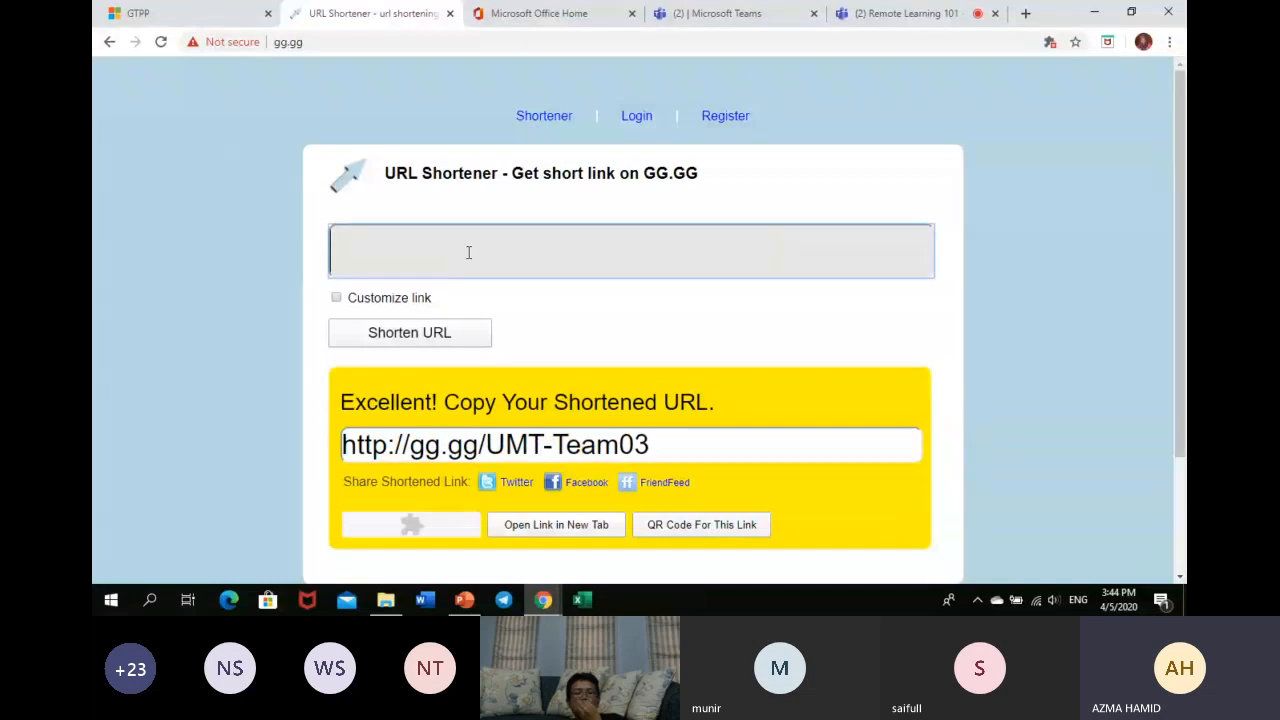
{"action": "key", "text": "ctrl+v"}
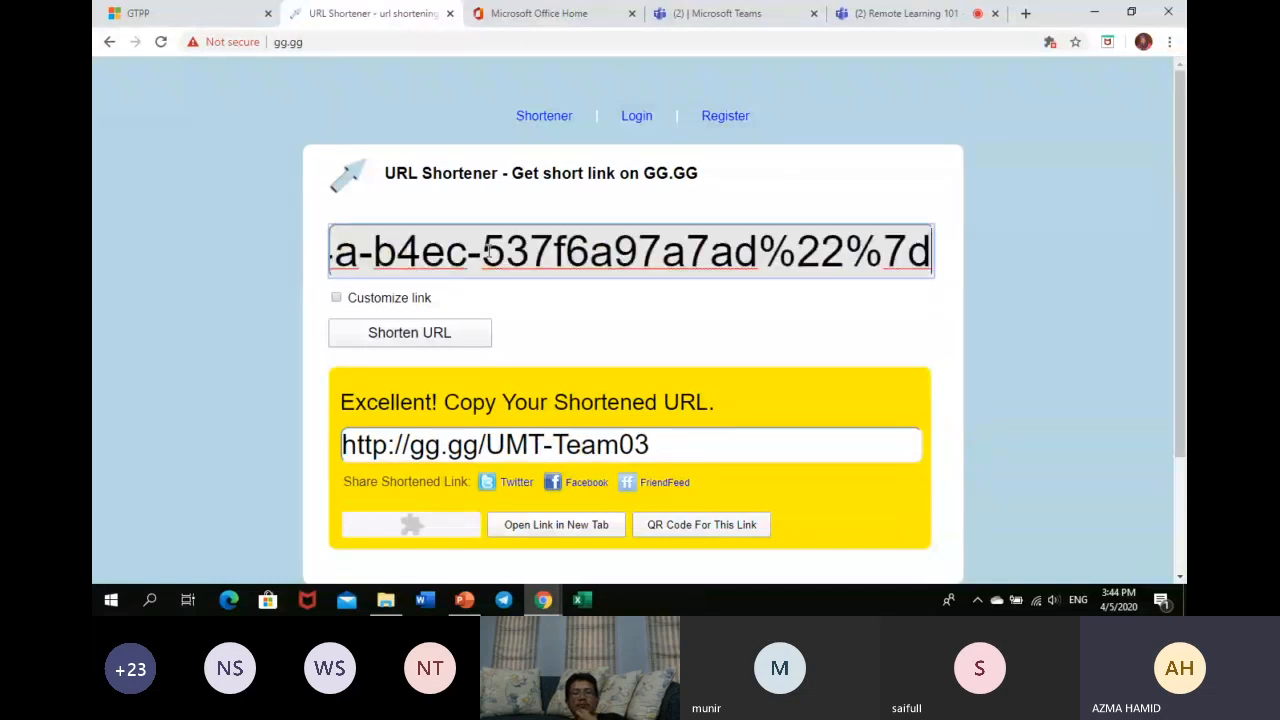
{"action": "left_click", "coordinate": [336, 297]}
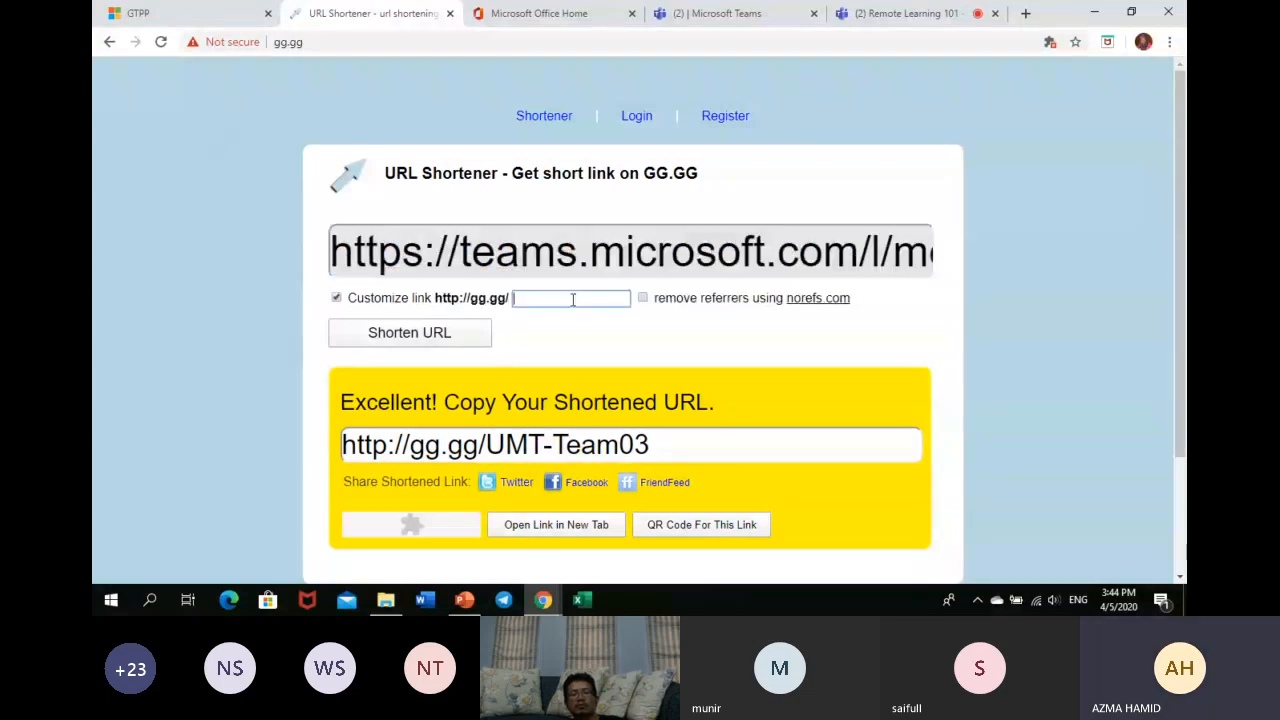
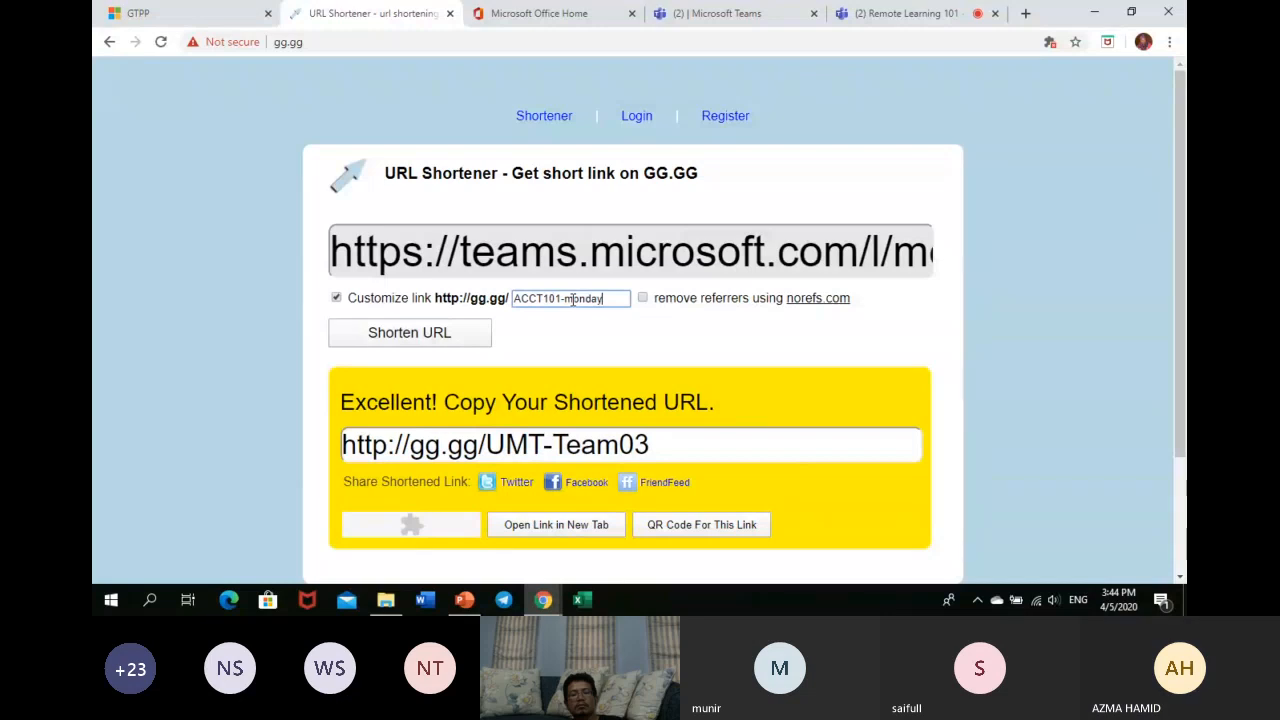
{"action": "left_click", "coordinate": [447, 331]}
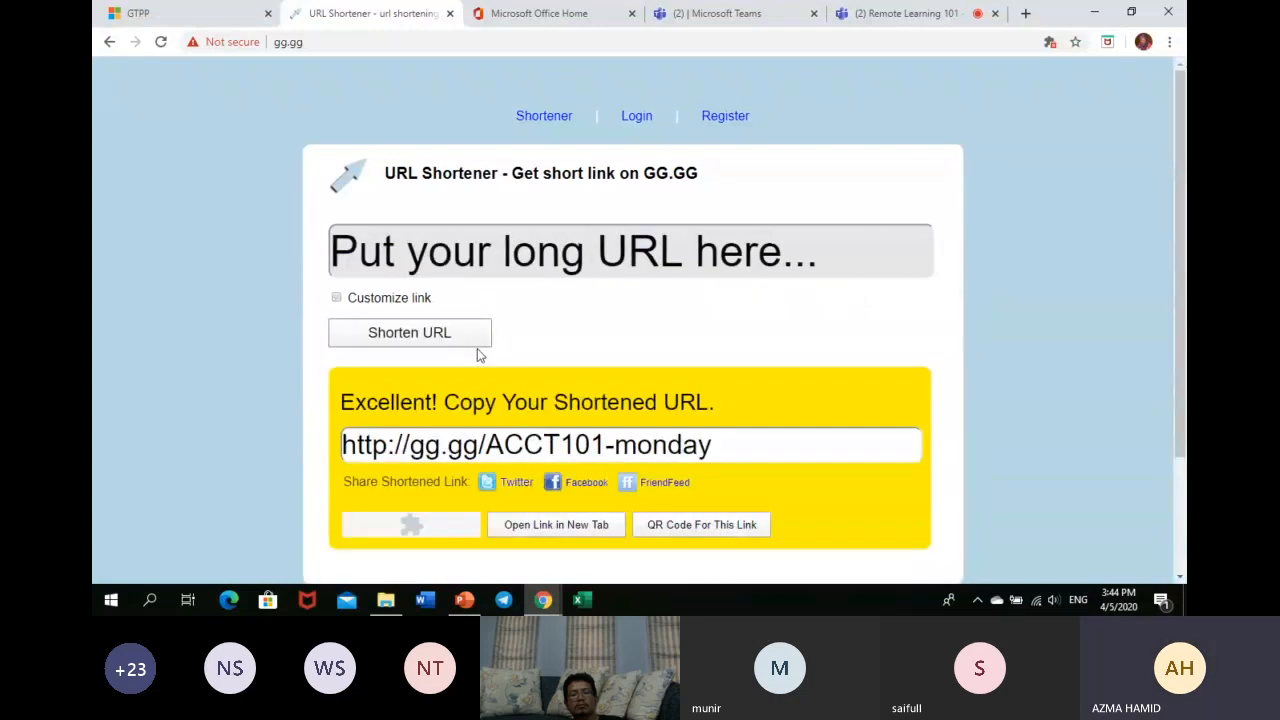
{"action": "left_click", "coordinate": [734, 443]}
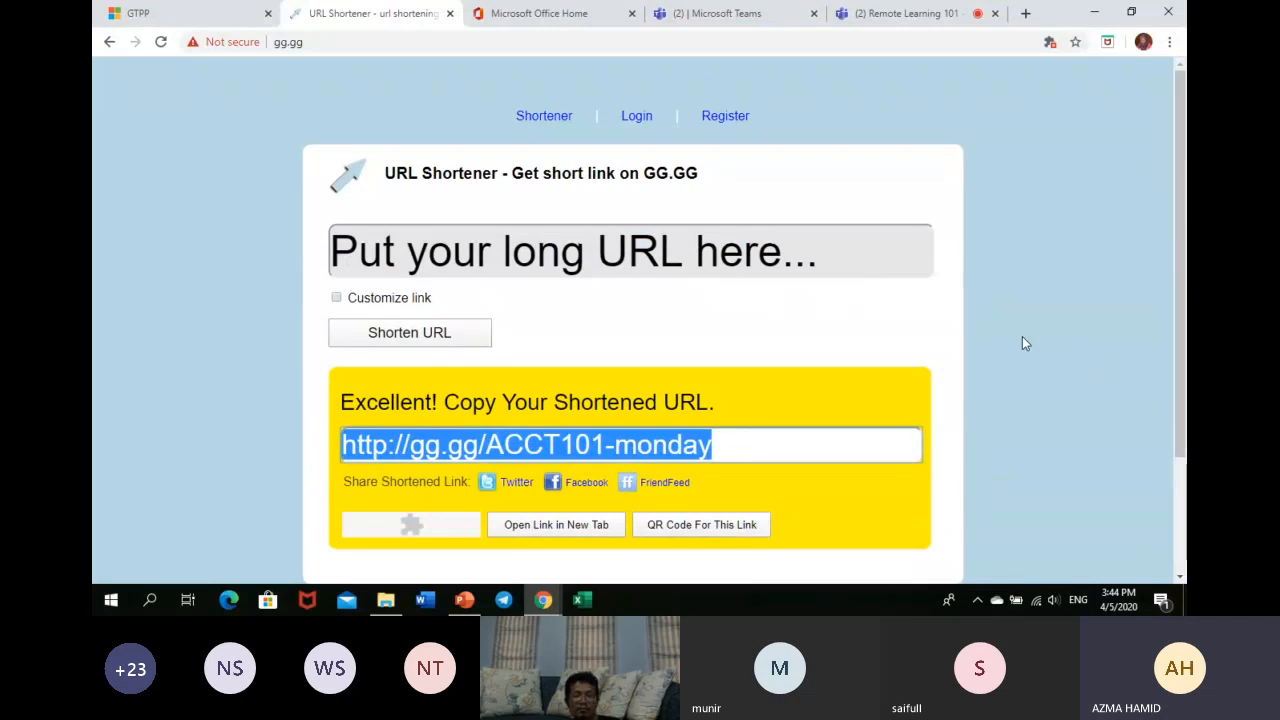
{"action": "left_click", "coordinate": [745, 524]}
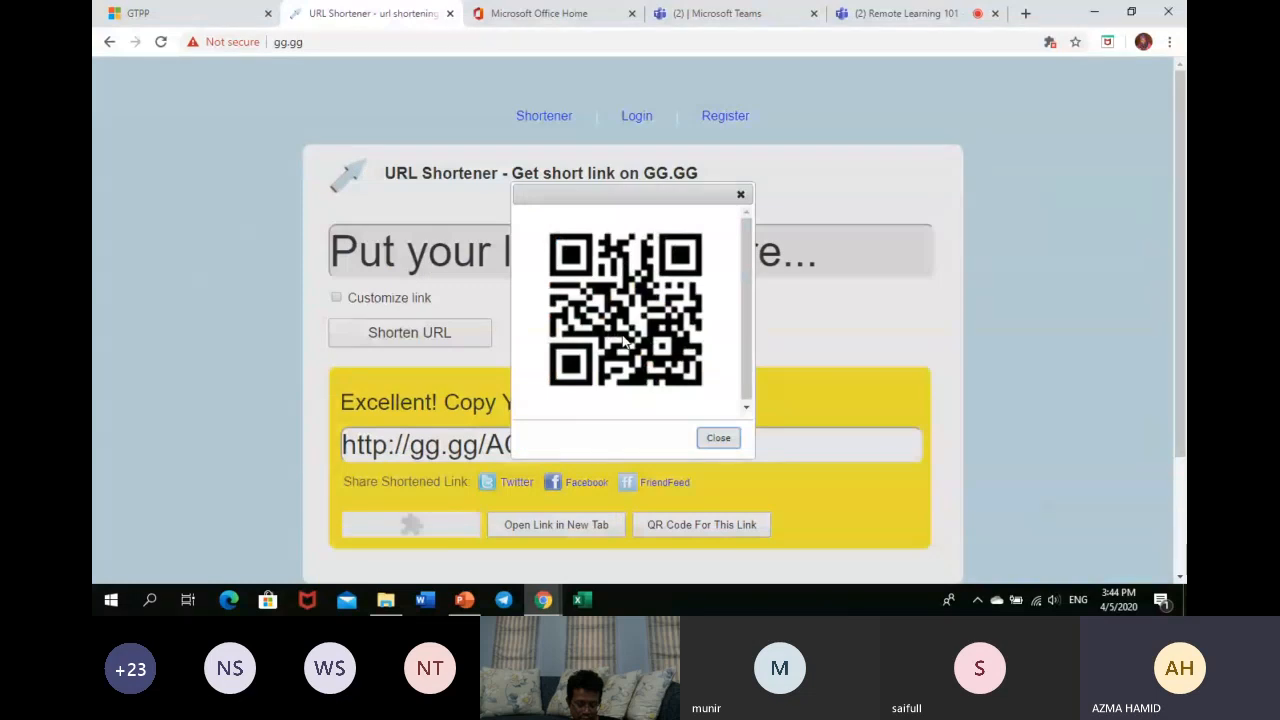
{"action": "left_click", "coordinate": [743, 196]}
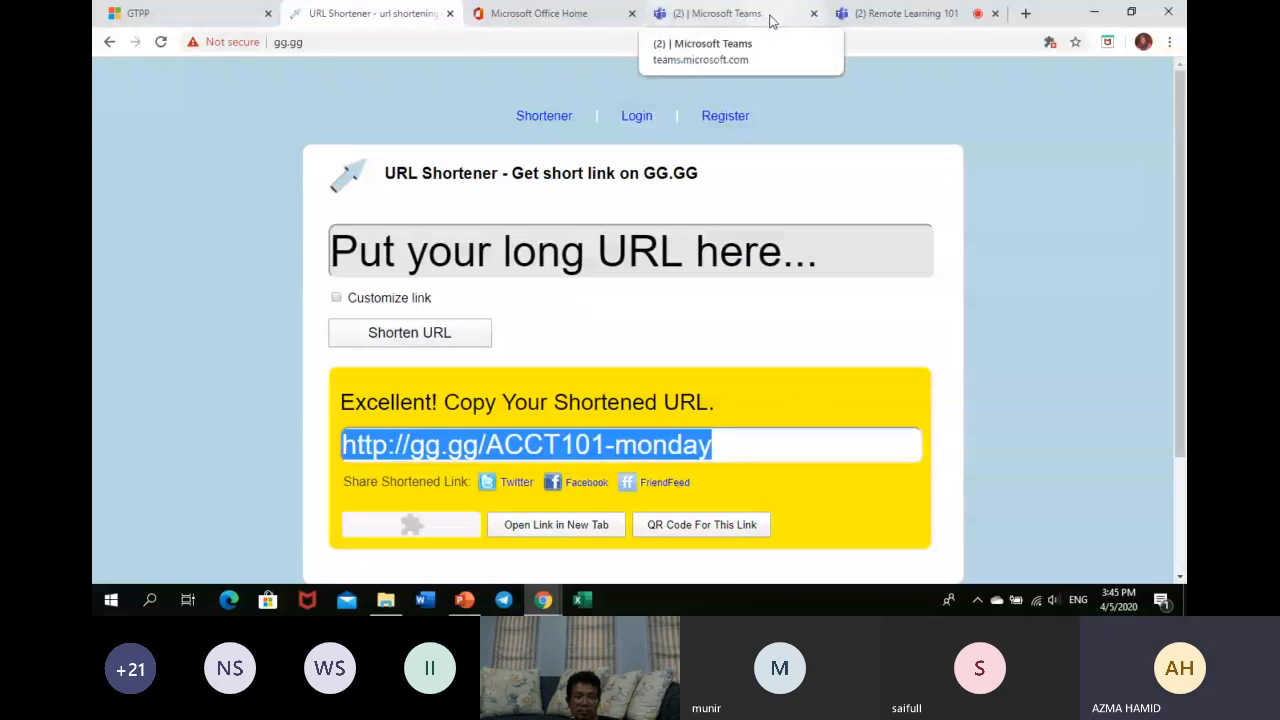
- Leave the Monday Class meeting details and return to the Accounting 101 General channel
{"action": "left_click", "coordinate": [886, 20]}
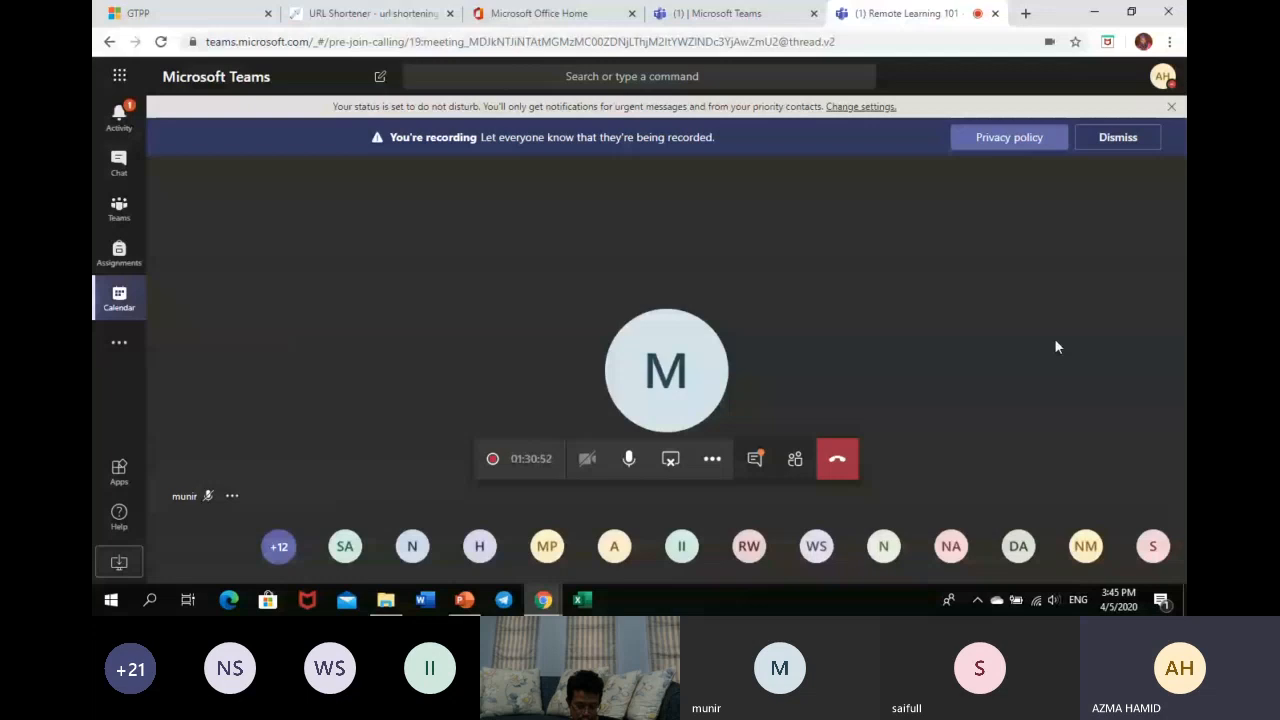
{"action": "left_click", "coordinate": [697, 16]}
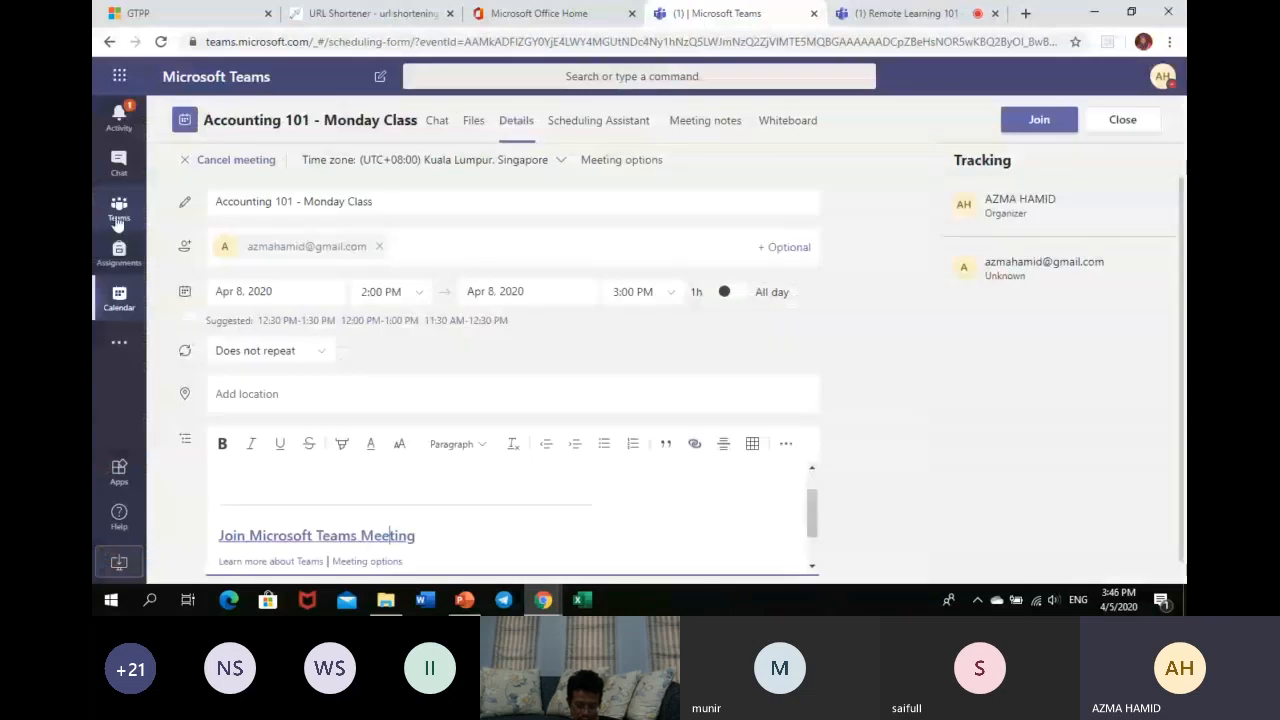
{"action": "left_click", "coordinate": [118, 224]}
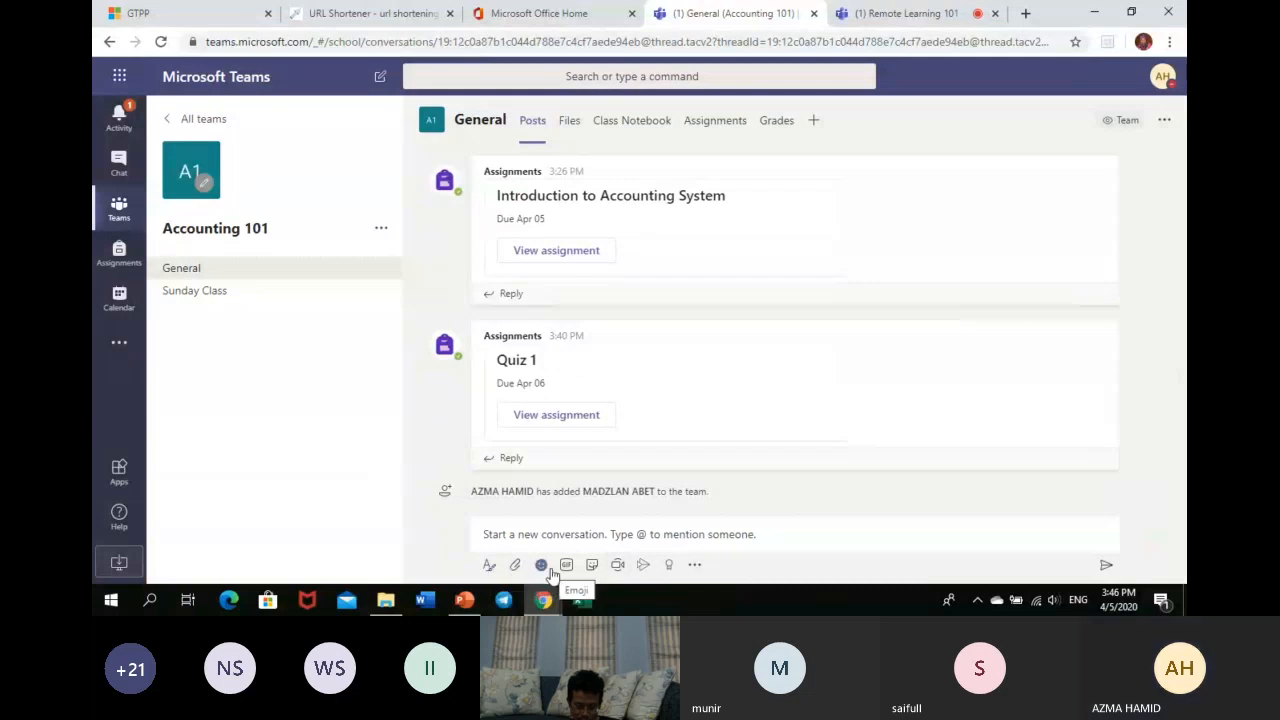
{"action": "left_click", "coordinate": [619, 566]}
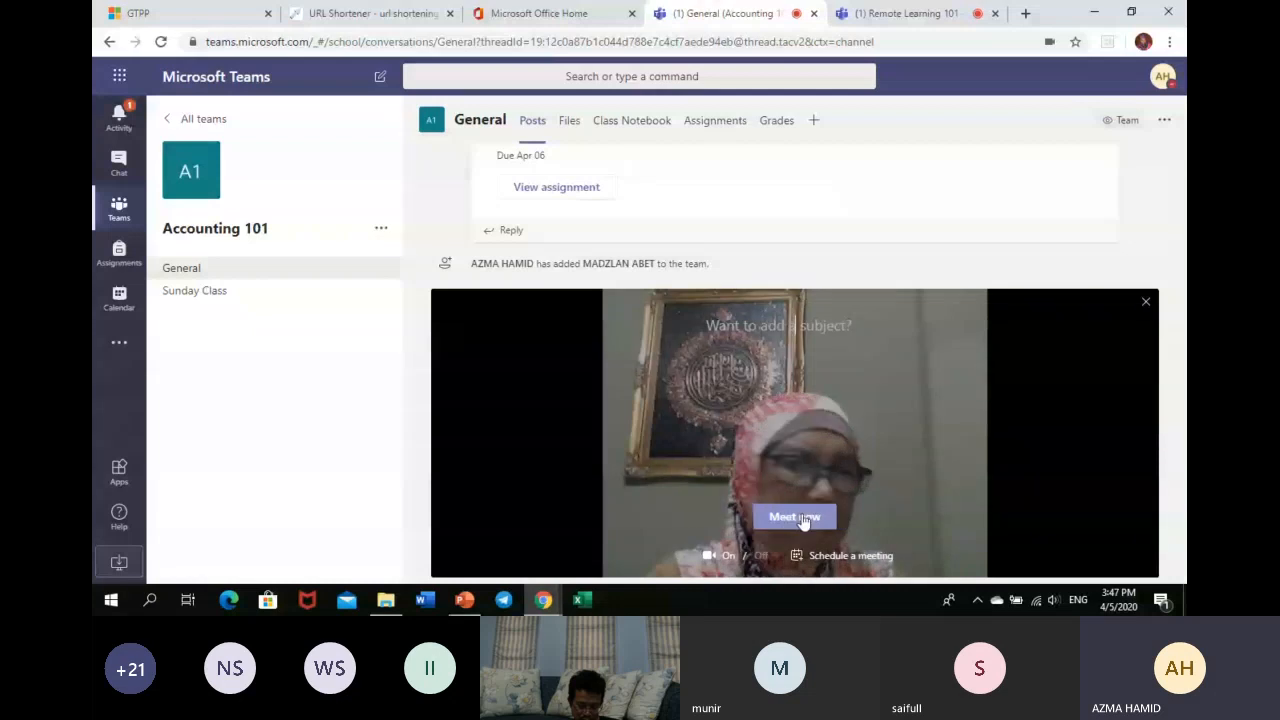
{"action": "left_click", "coordinate": [1147, 302]}
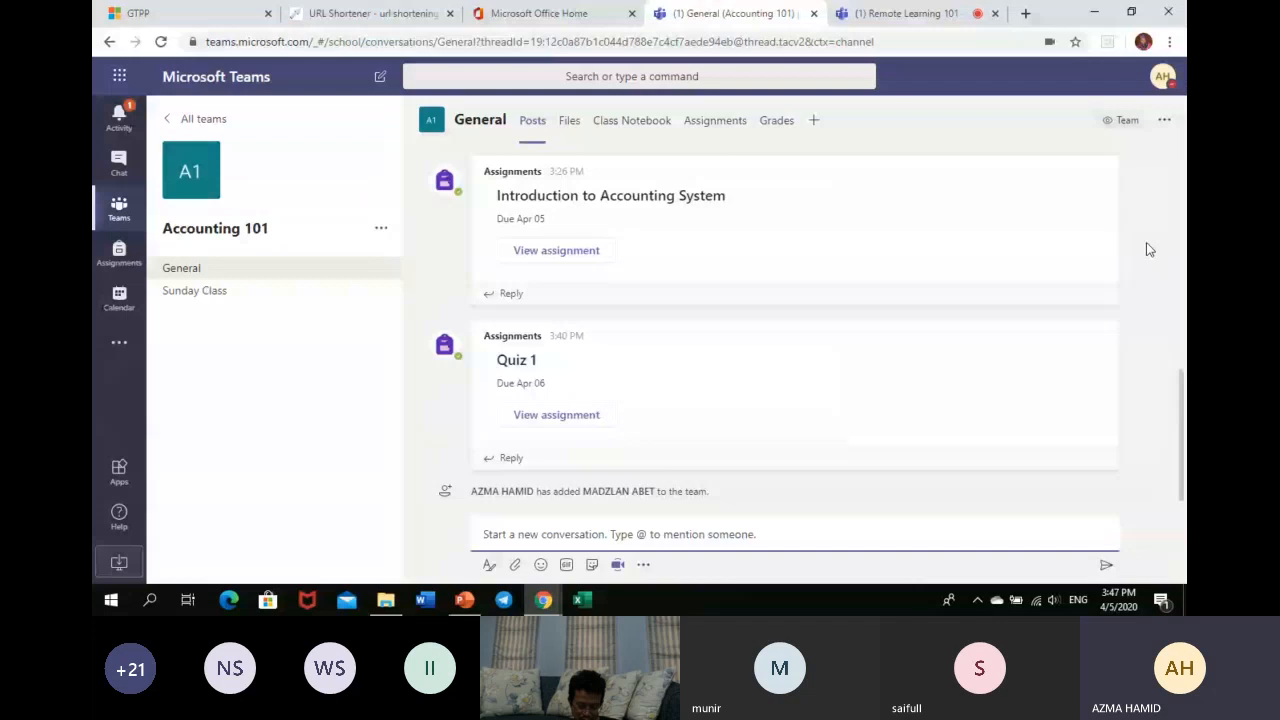
{"action": "scroll", "coordinate": [1149, 249], "scroll_direction": "up", "scroll_amount": 1}
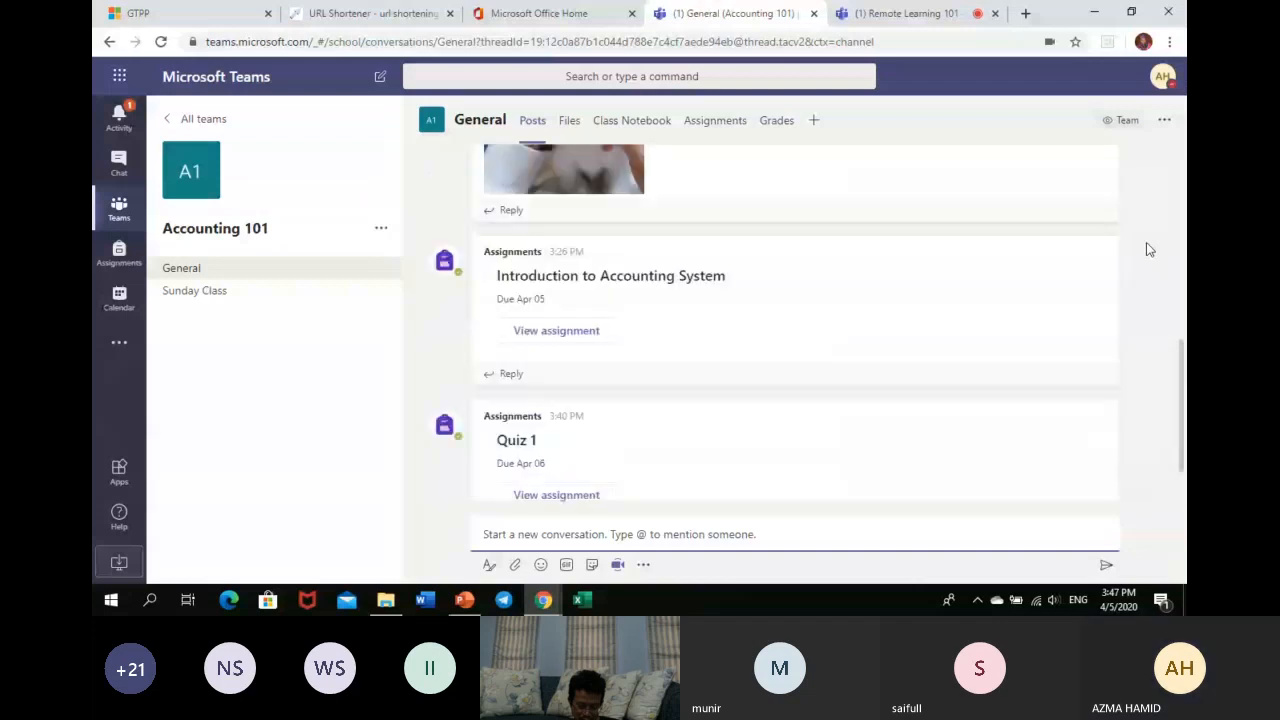
{"action": "left_click_drag", "start_coordinate": [1186, 457], "coordinate": [1180, 328]}
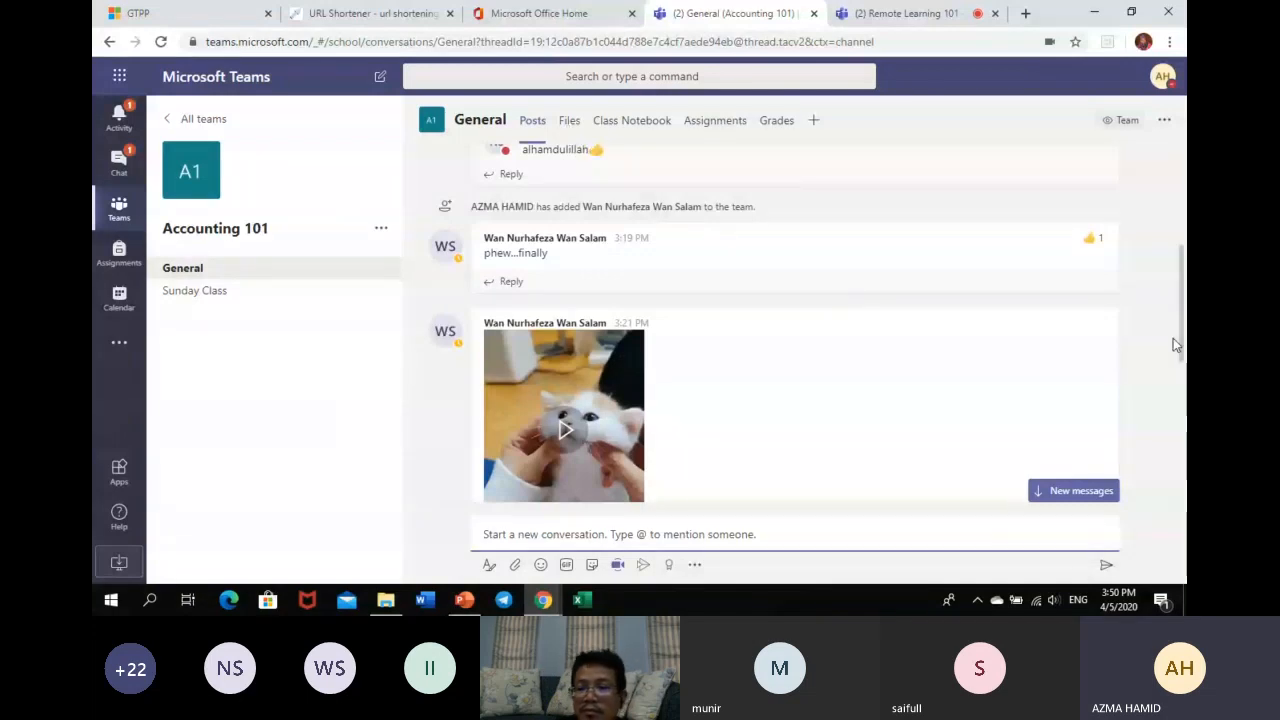
{"action": "scroll", "coordinate": [1173, 338], "scroll_direction": "down", "scroll_amount": 3}
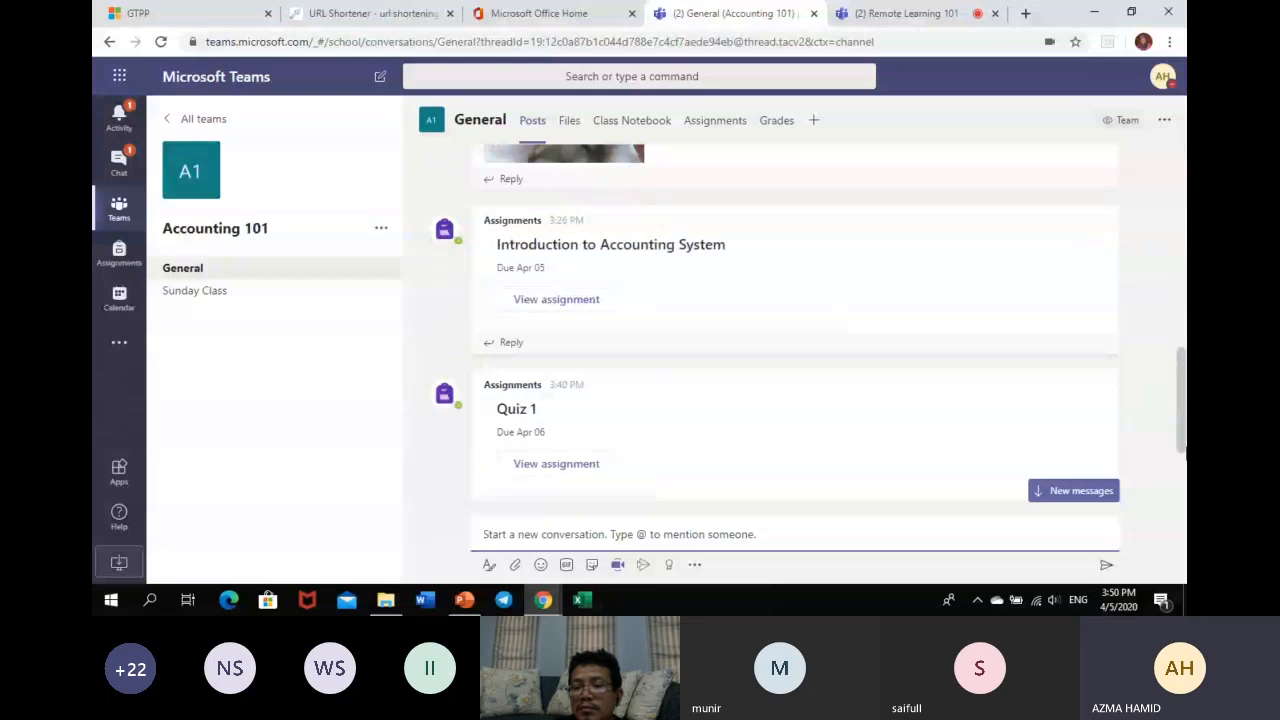
{"action": "scroll", "coordinate": [795, 340], "scroll_direction": "down", "scroll_amount": 2}
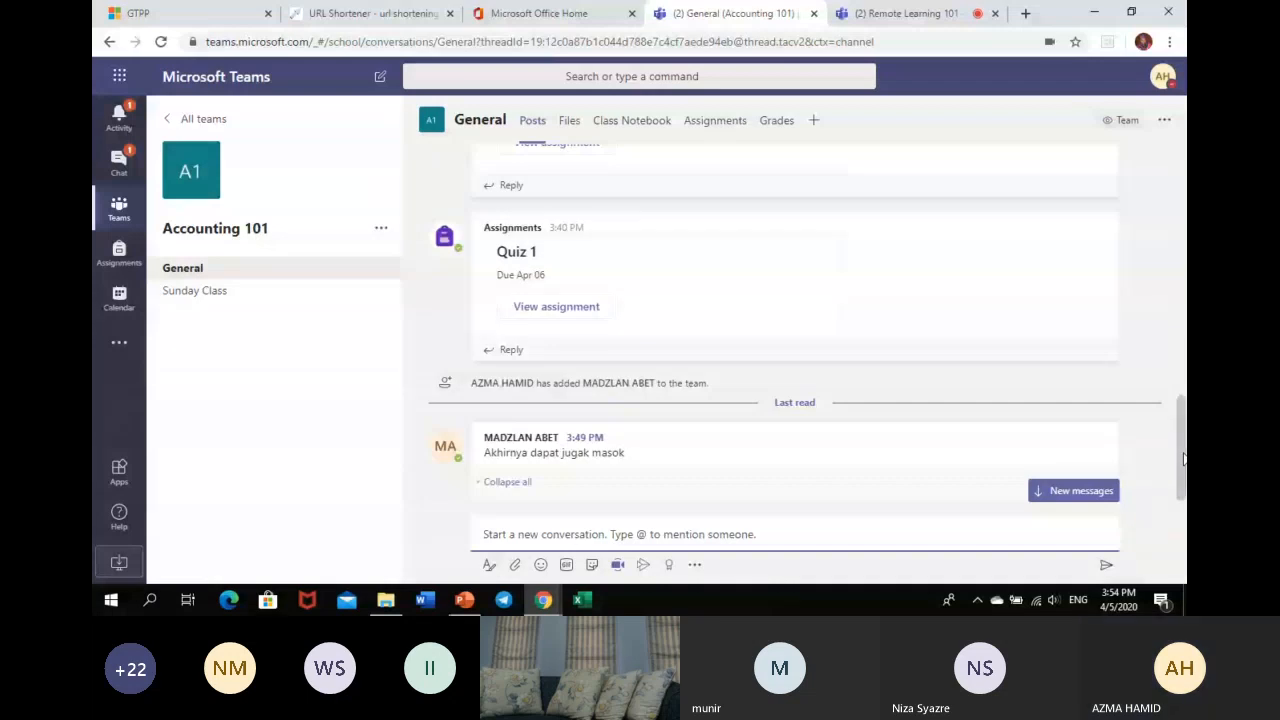
{"action": "left_click", "coordinate": [1073, 490]}
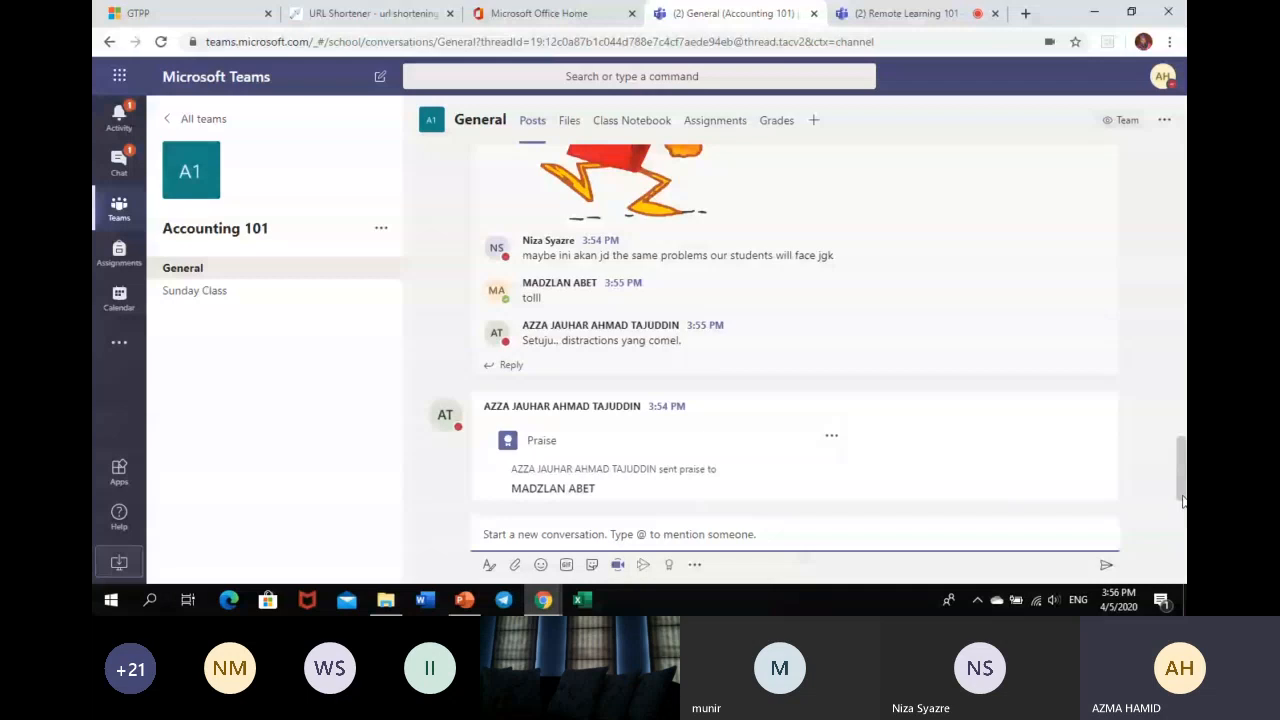
{"action": "scroll", "coordinate": [1143, 434], "scroll_direction": "down", "scroll_amount": 2}
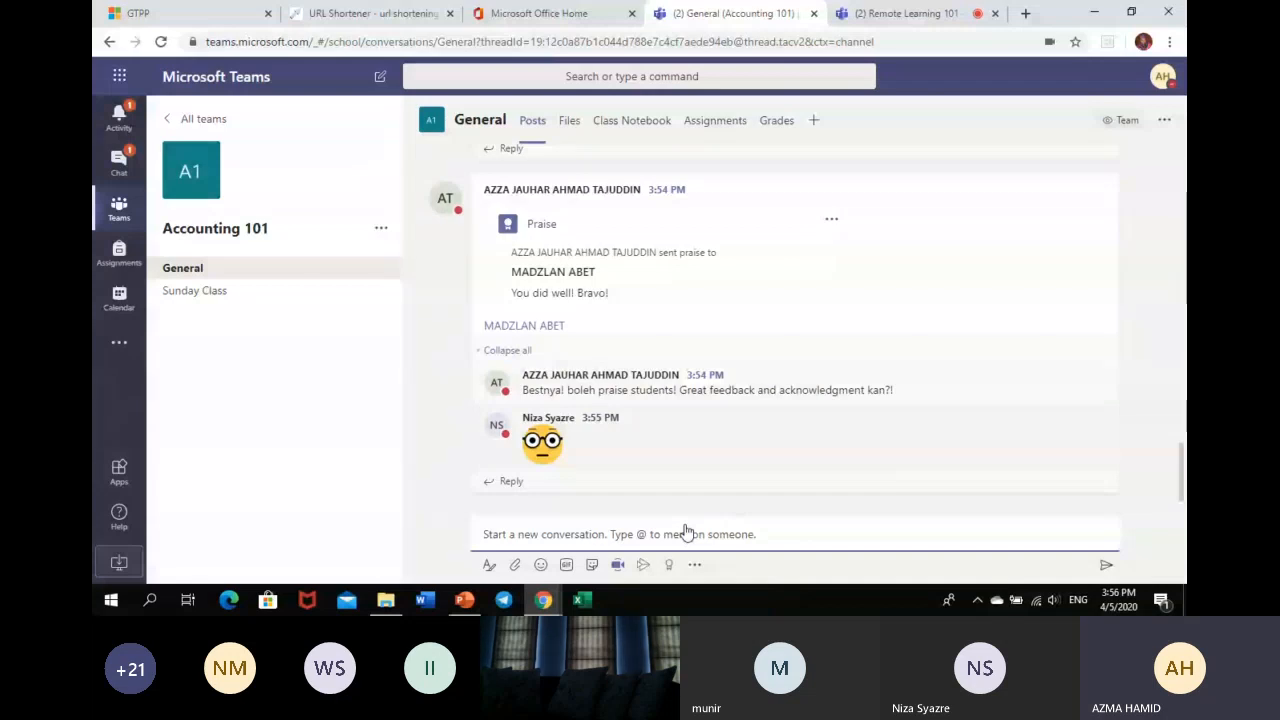
{"action": "left_click", "coordinate": [119, 472]}
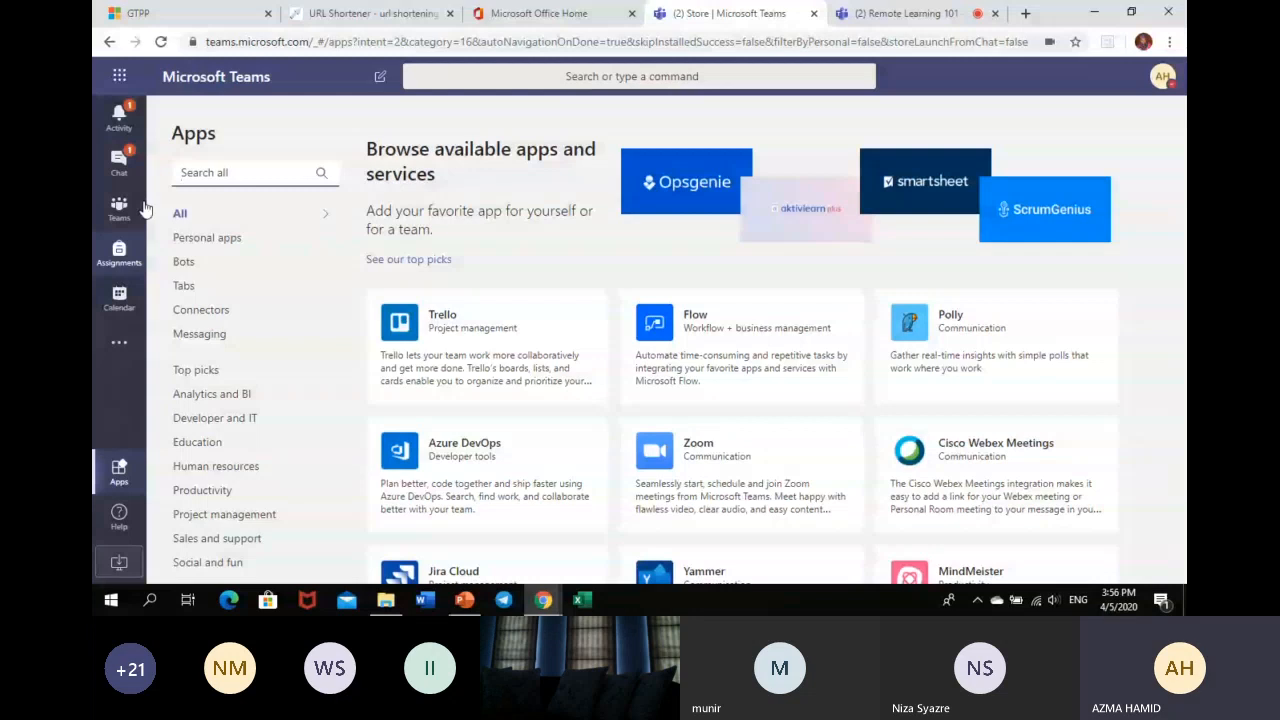
{"action": "left_click", "coordinate": [108, 42]}
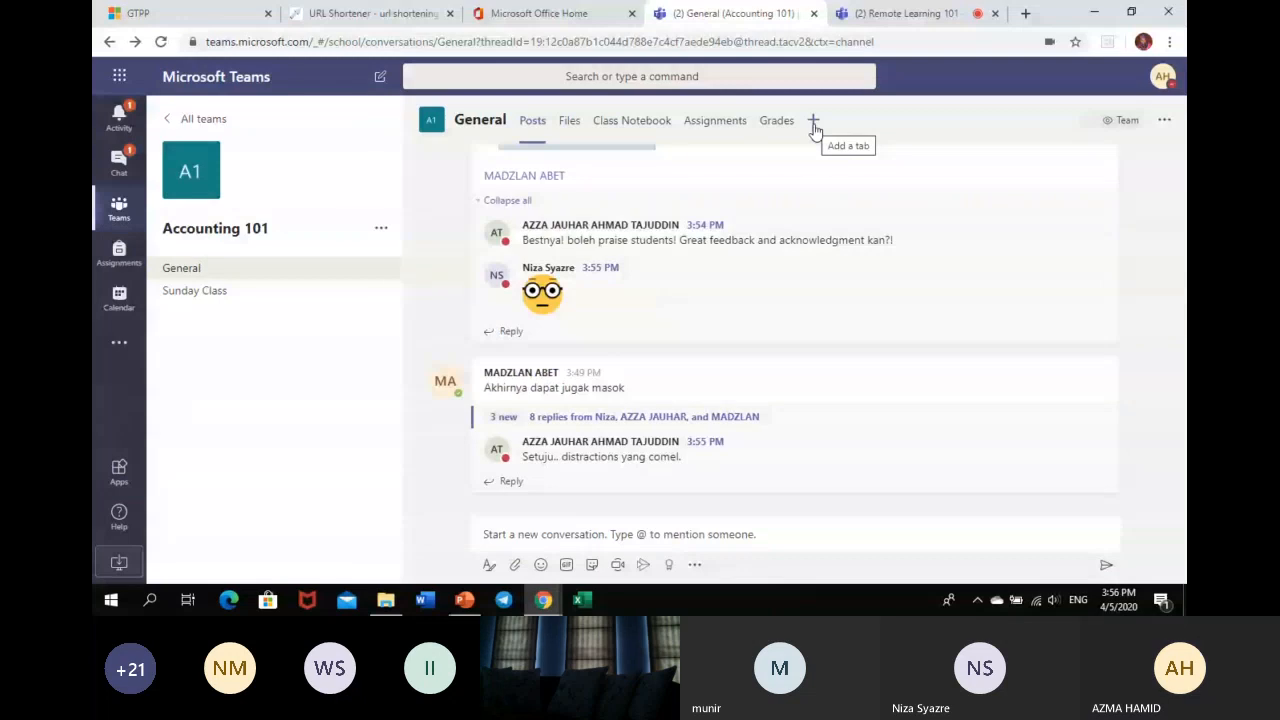
- Search the General channel's tab apps for 'flip' and open the Flipgrid details
{"action": "left_click", "coordinate": [814, 122]}
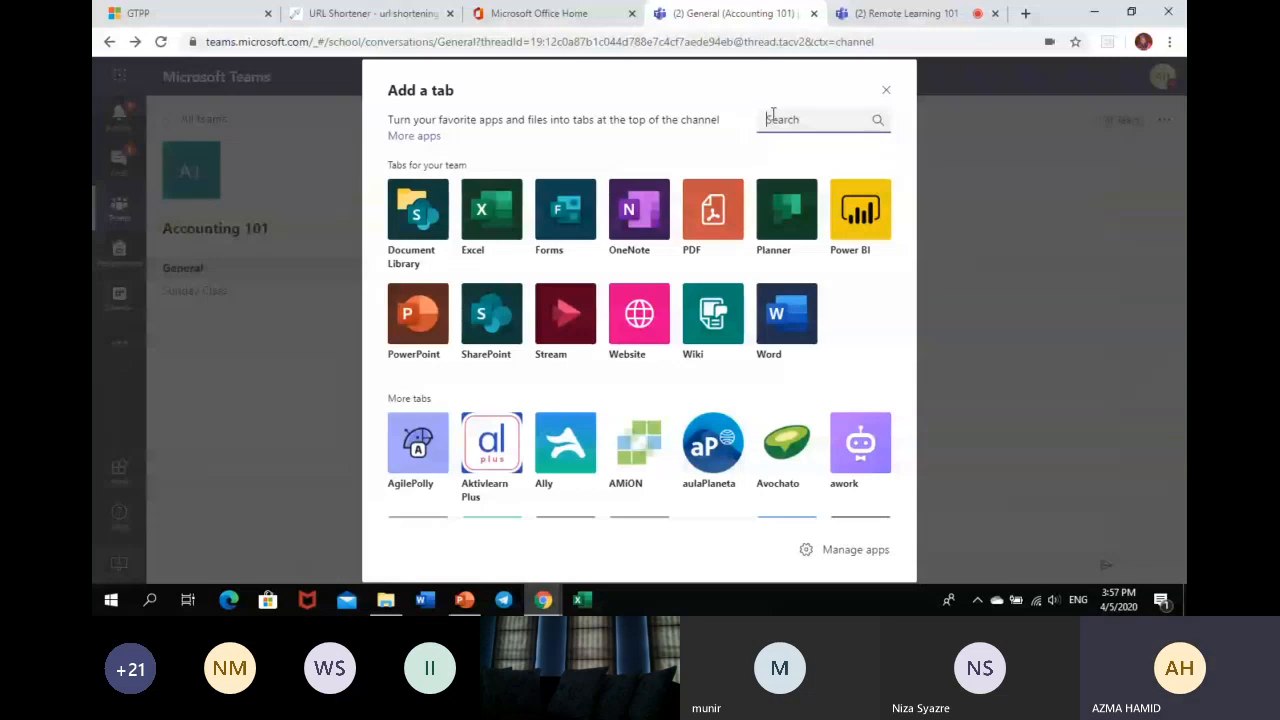
{"action": "type", "text": "flip"}
{"action": "left_click", "coordinate": [437, 226]}
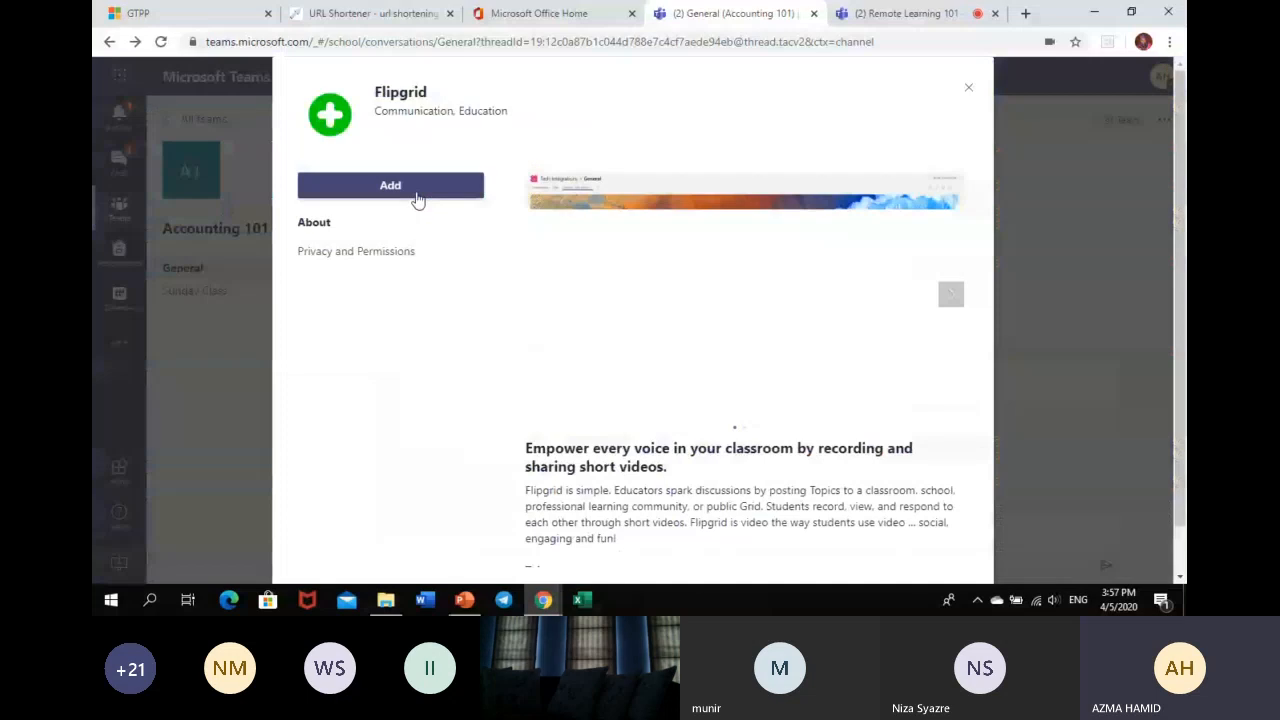
- Add Flipgrid to the Accounting 101 team, skip its tab setup, and bring PowerPoint forward
{"action": "left_click", "coordinate": [418, 200]}
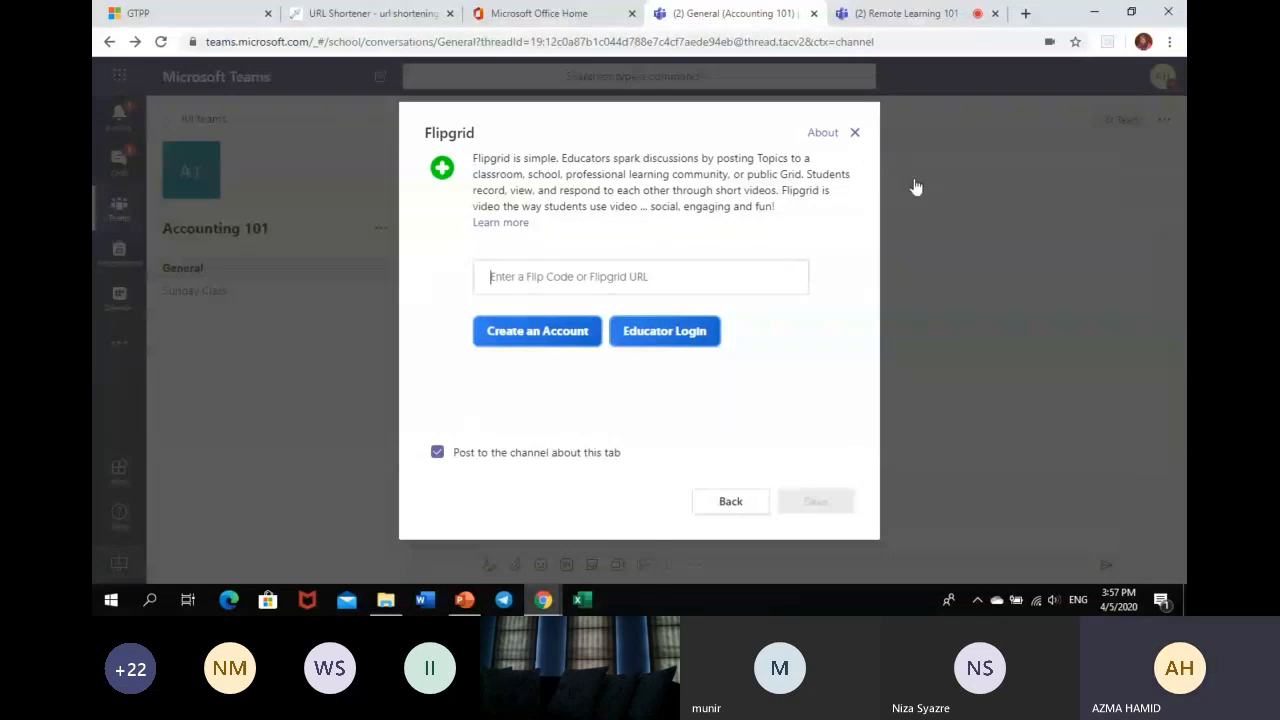
{"action": "left_click", "coordinate": [852, 133]}
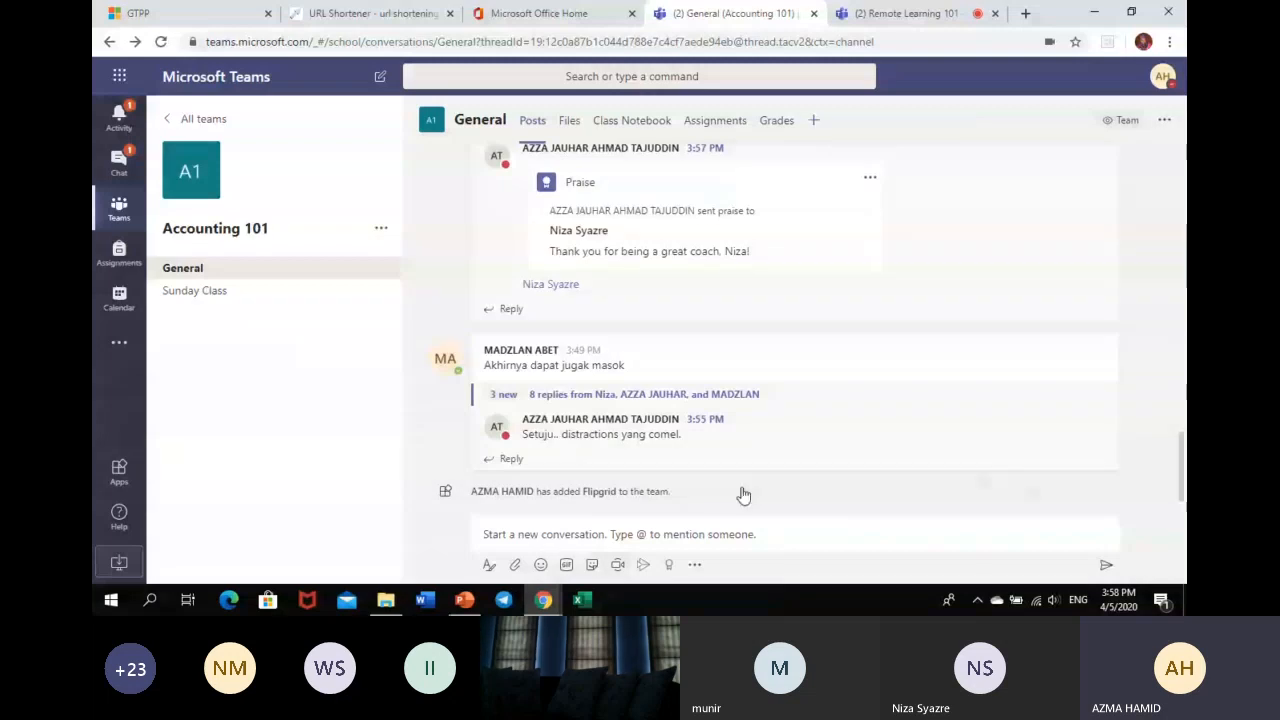
{"action": "left_click", "coordinate": [464, 600]}
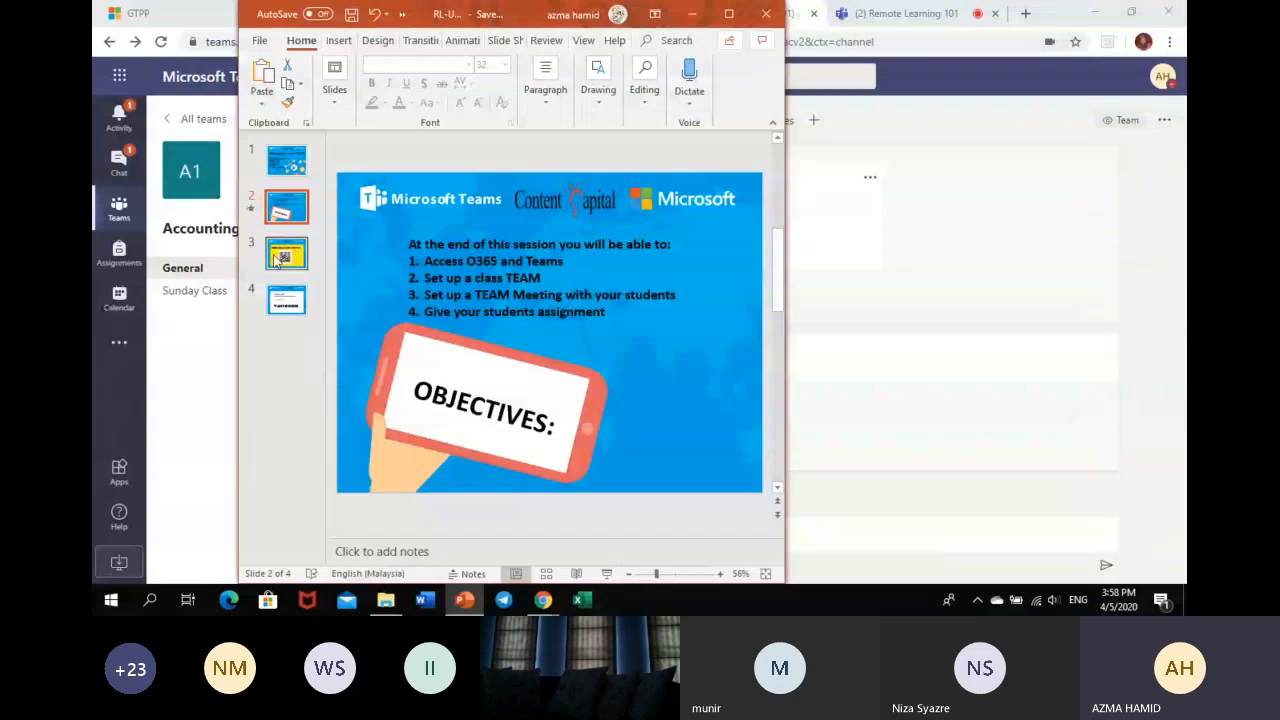